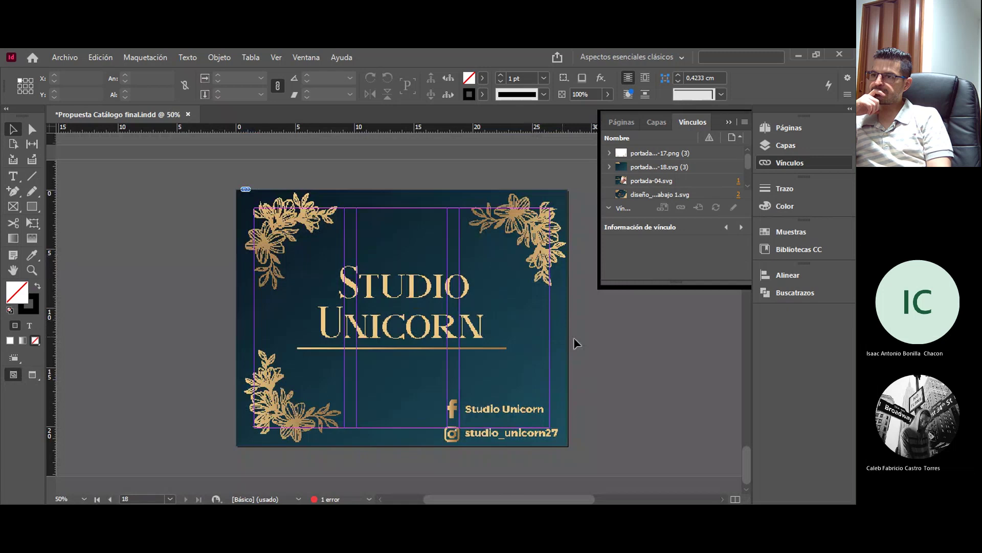
Review the catalogue from the back cover on page 18 back to the Categorías spread on pages 8-9
{"action": "scroll", "coordinate": [579, 338], "scroll_direction": "down", "scroll_amount": 1}
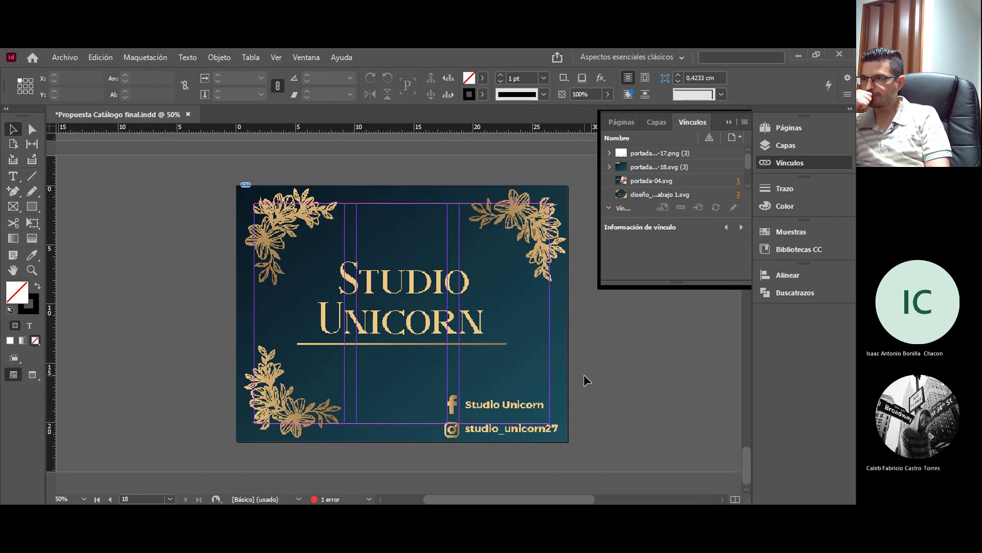
{"action": "key", "text": "ctrl+minus"}
{"action": "key", "text": "ctrl+minus"}
{"action": "key", "text": "ctrl+minus"}
{"action": "scroll", "coordinate": [529, 344], "scroll_direction": "up", "scroll_amount": 6}
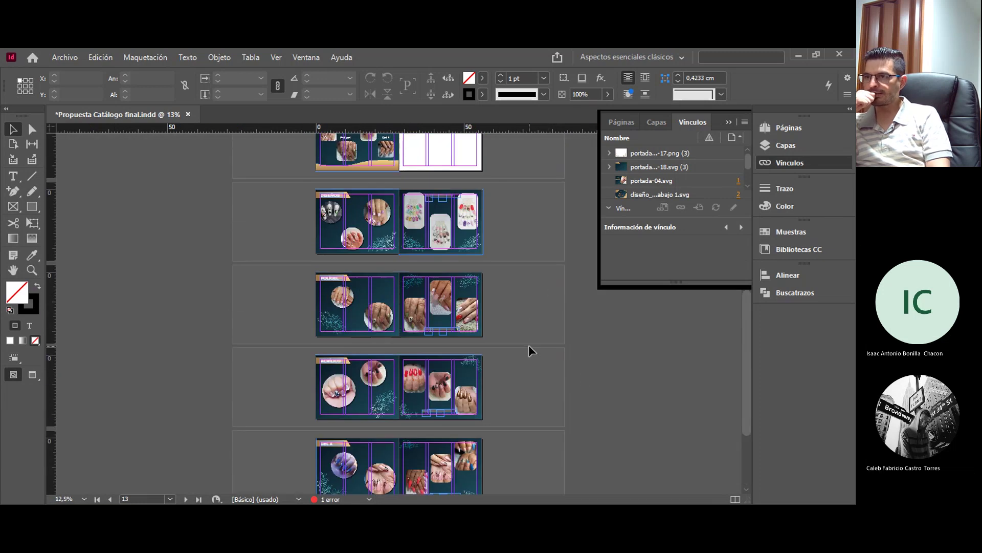
{"action": "scroll", "coordinate": [529, 345], "scroll_direction": "up", "scroll_amount": 2}
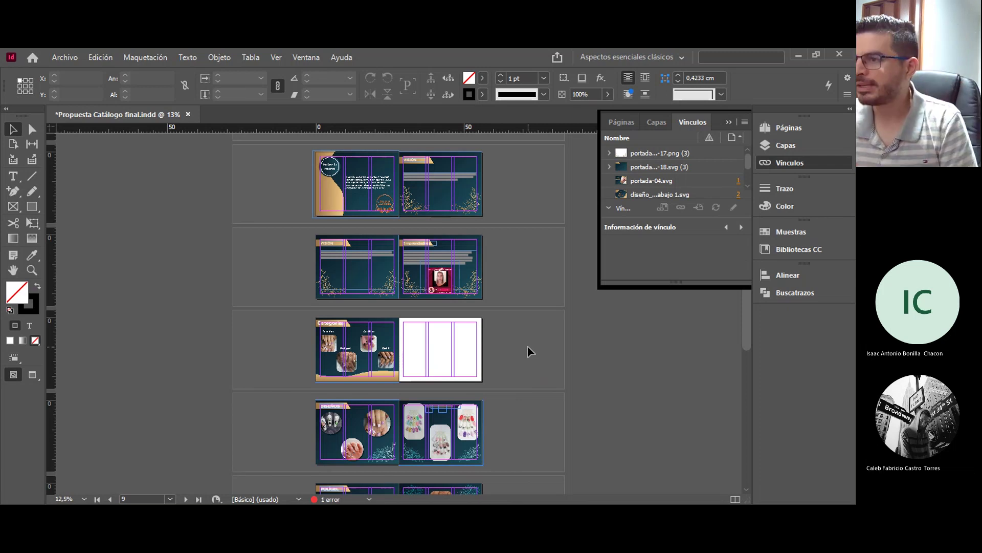
{"action": "key", "text": "ctrl+equal"}
{"action": "key", "text": "ctrl+equal"}
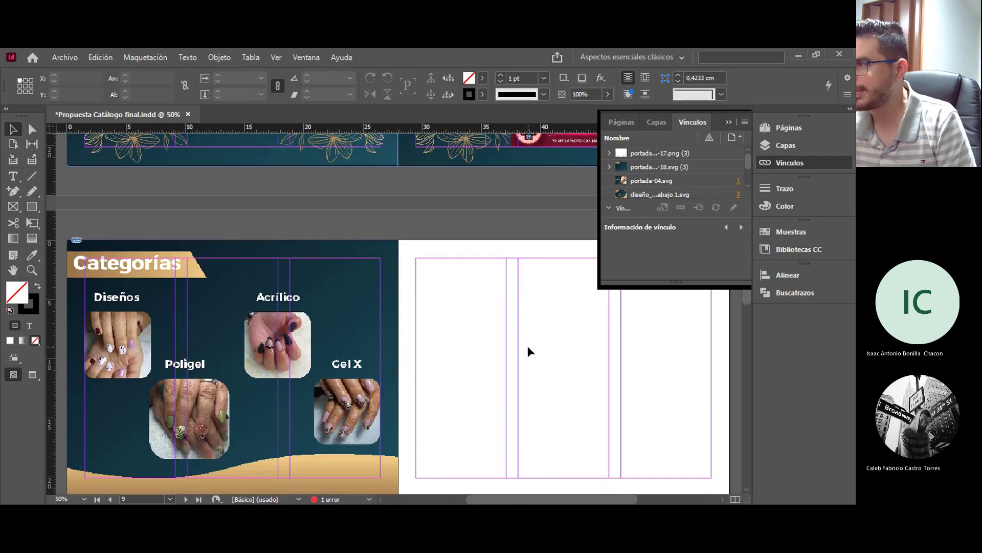
{"action": "scroll", "coordinate": [527, 346], "scroll_direction": "down", "scroll_amount": 2}
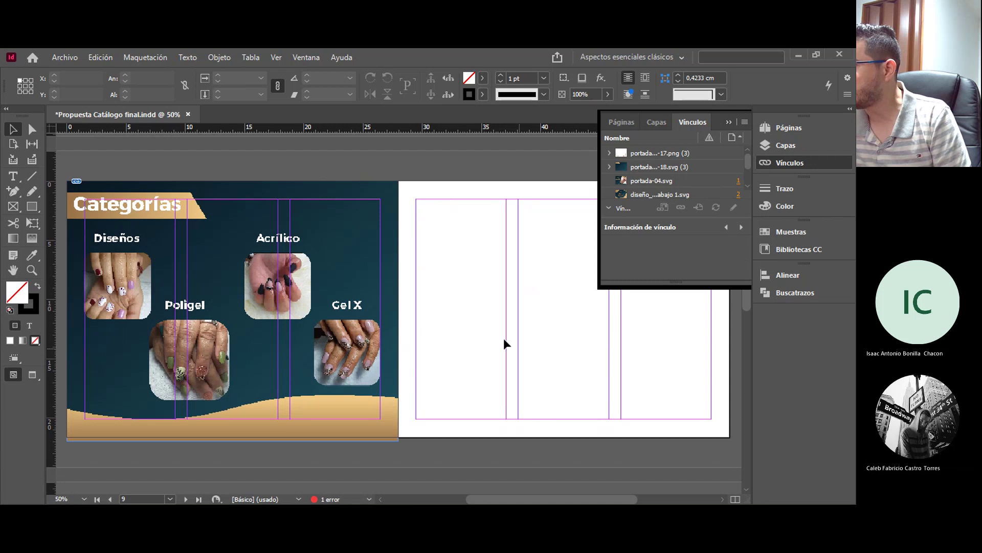
Try deleting the blank page 9 facing the Categorías page, and undo the deletion
{"action": "left_click", "coordinate": [637, 121]}
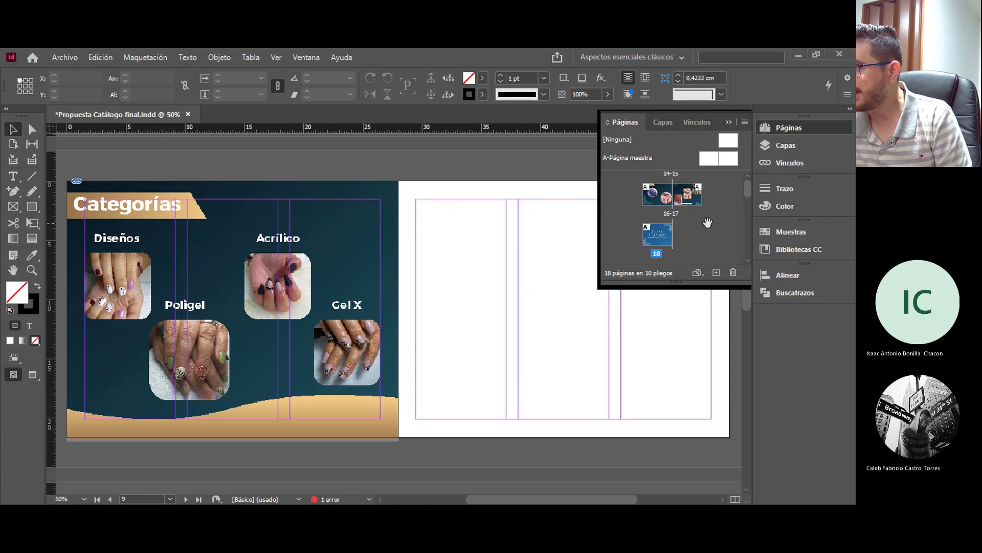
{"action": "scroll", "coordinate": [708, 222], "scroll_direction": "down", "scroll_amount": 2}
{"action": "scroll", "coordinate": [707, 222], "scroll_direction": "up", "scroll_amount": 5}
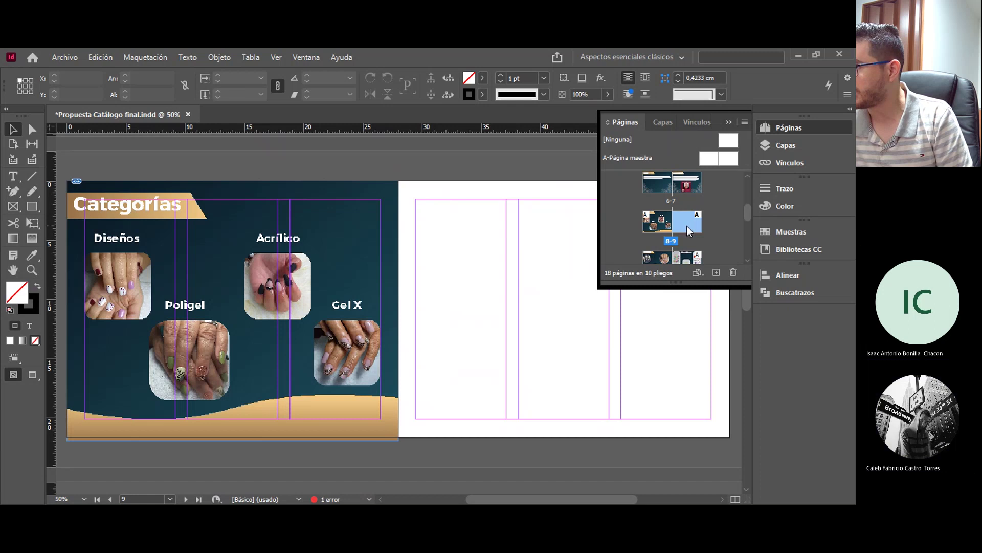
{"action": "left_click", "coordinate": [734, 272]}
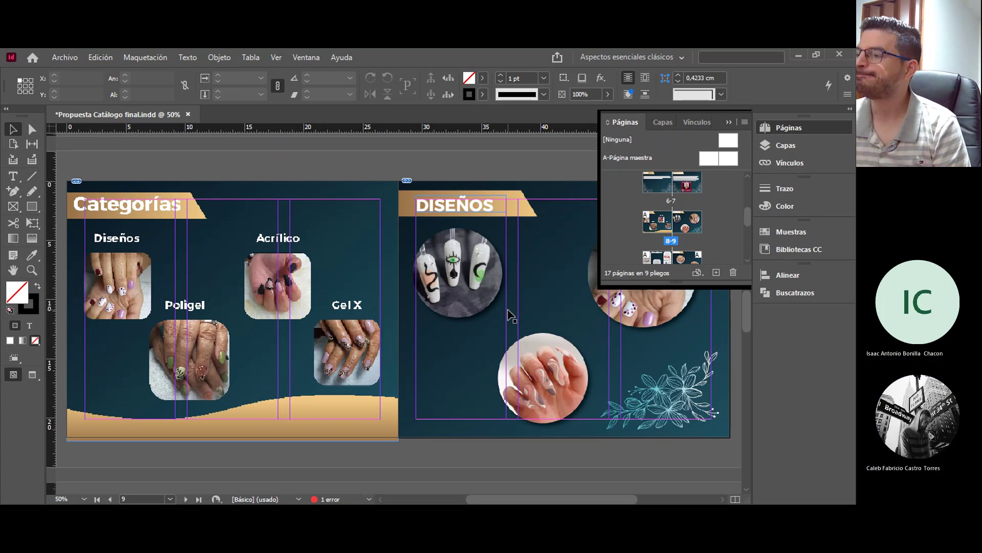
{"action": "key", "text": "ctrl+shift+p"}
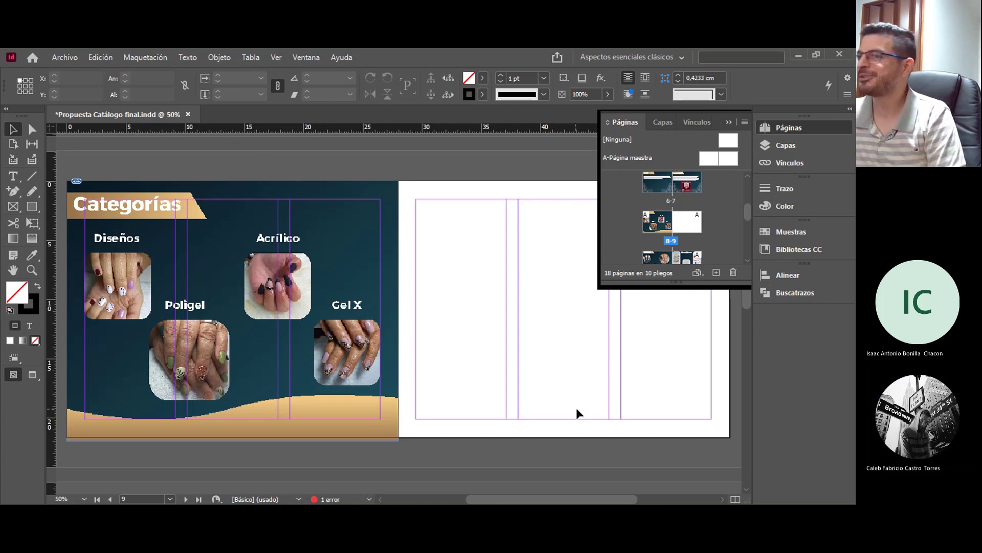
Examine the blank page 9 beside Categorías and compare it with the Visión, Emprendedora and Misión pages before it
{"action": "scroll", "coordinate": [578, 409], "scroll_direction": "down", "scroll_amount": 1}
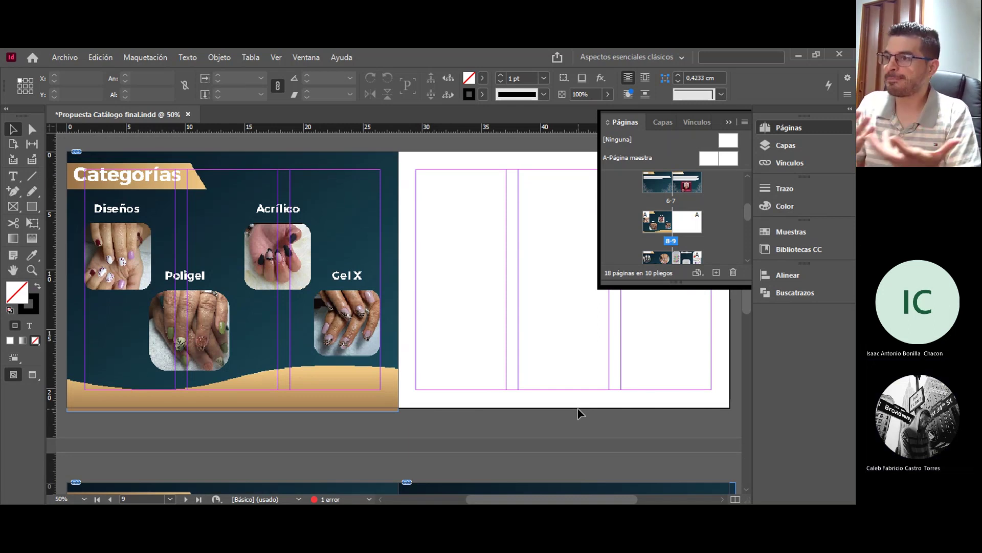
{"action": "scroll", "coordinate": [578, 407], "scroll_direction": "up", "scroll_amount": 1}
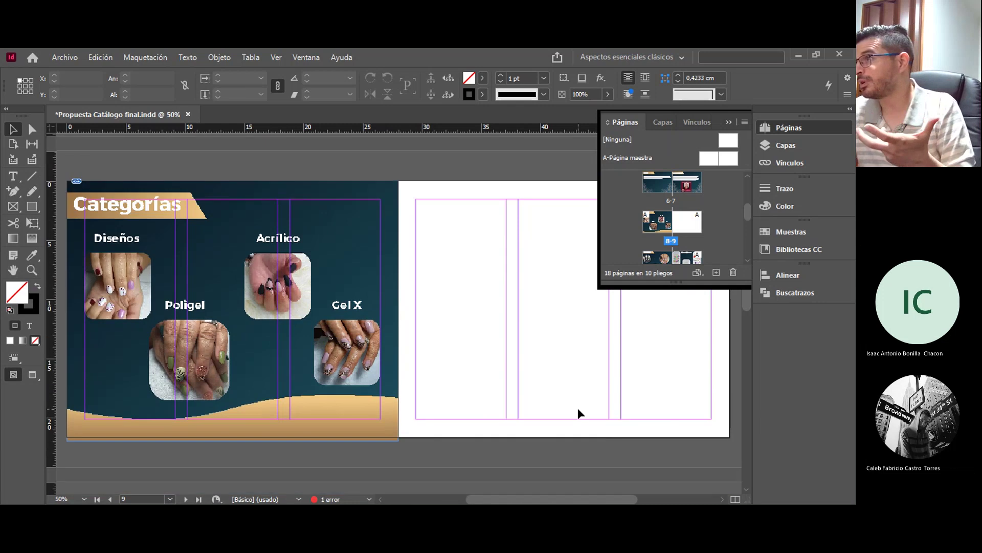
{"action": "scroll", "coordinate": [578, 407], "scroll_direction": "down", "scroll_amount": 1}
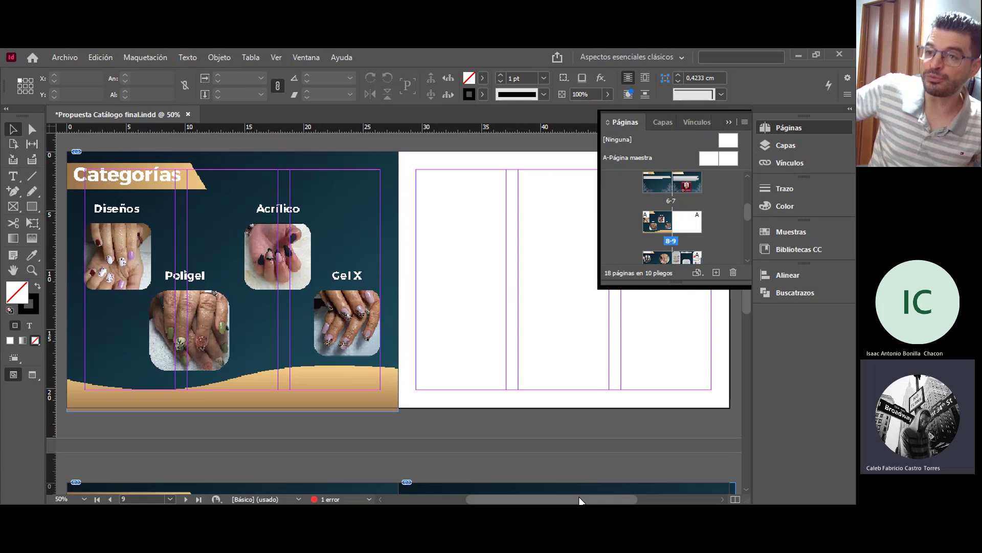
{"action": "left_click_drag", "start_coordinate": [579, 500], "coordinate": [452, 486]}
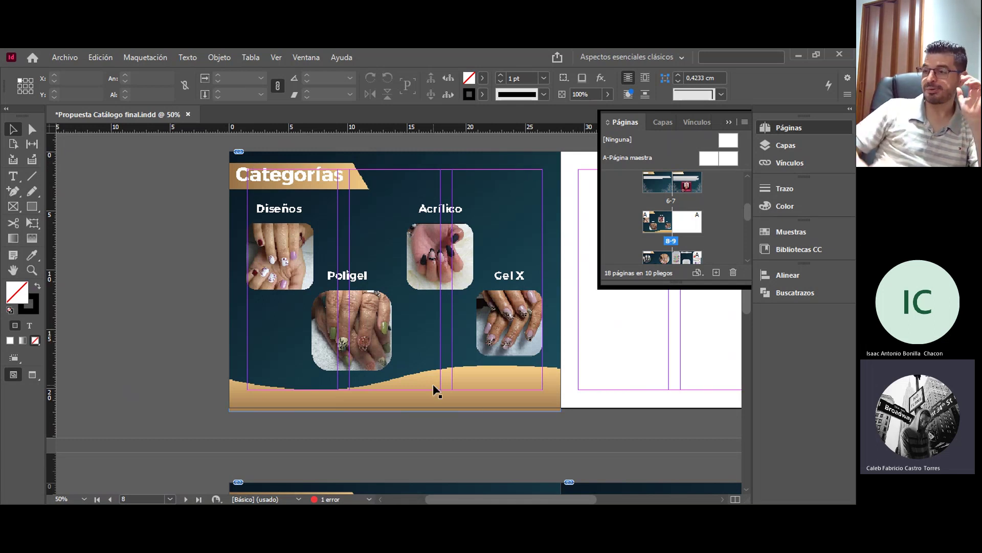
{"action": "scroll", "coordinate": [434, 390], "scroll_direction": "up", "scroll_amount": 10}
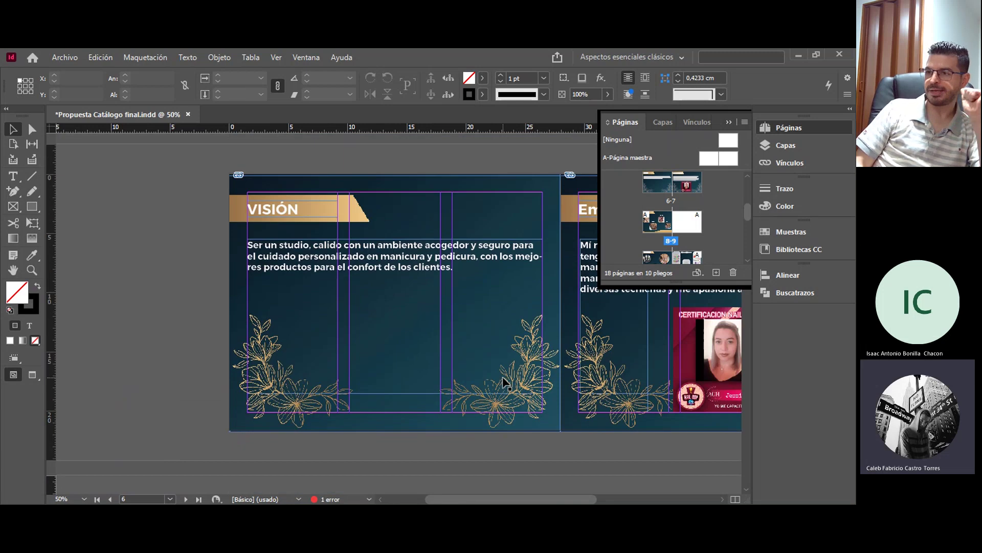
{"action": "left_click_drag", "start_coordinate": [578, 499], "coordinate": [665, 500]}
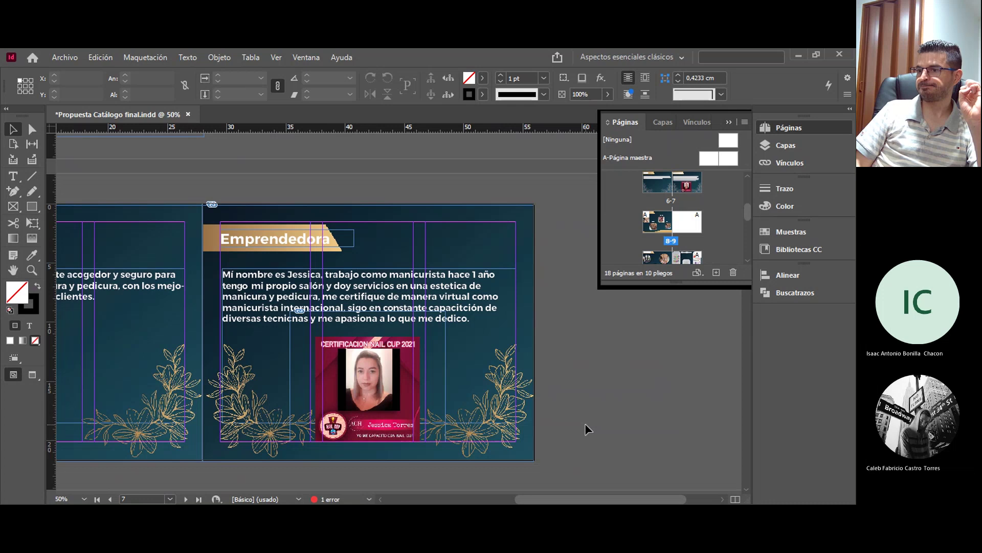
{"action": "scroll", "coordinate": [585, 422], "scroll_direction": "down", "scroll_amount": 1}
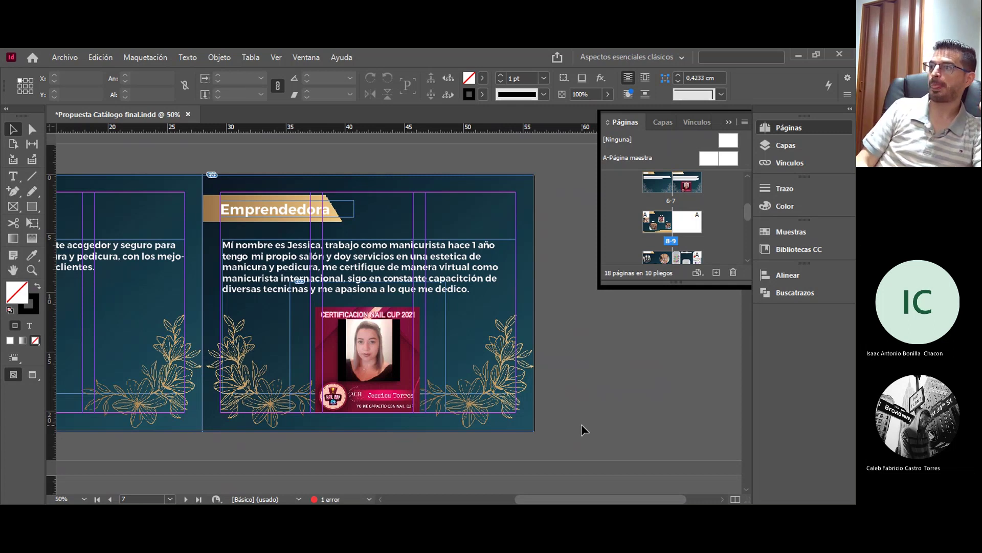
{"action": "scroll", "coordinate": [581, 423], "scroll_direction": "up", "scroll_amount": 10}
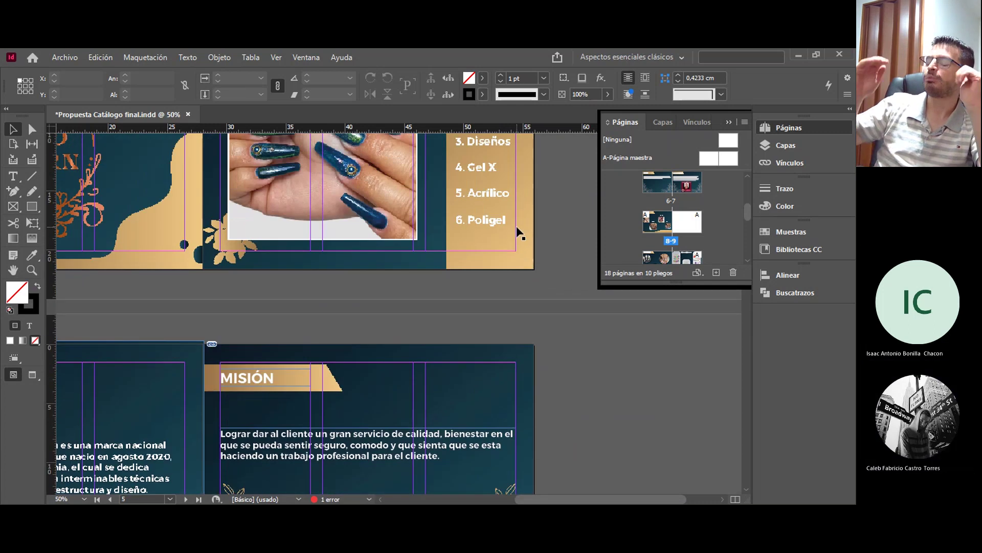
{"action": "scroll", "coordinate": [530, 294], "scroll_direction": "down", "scroll_amount": 15}
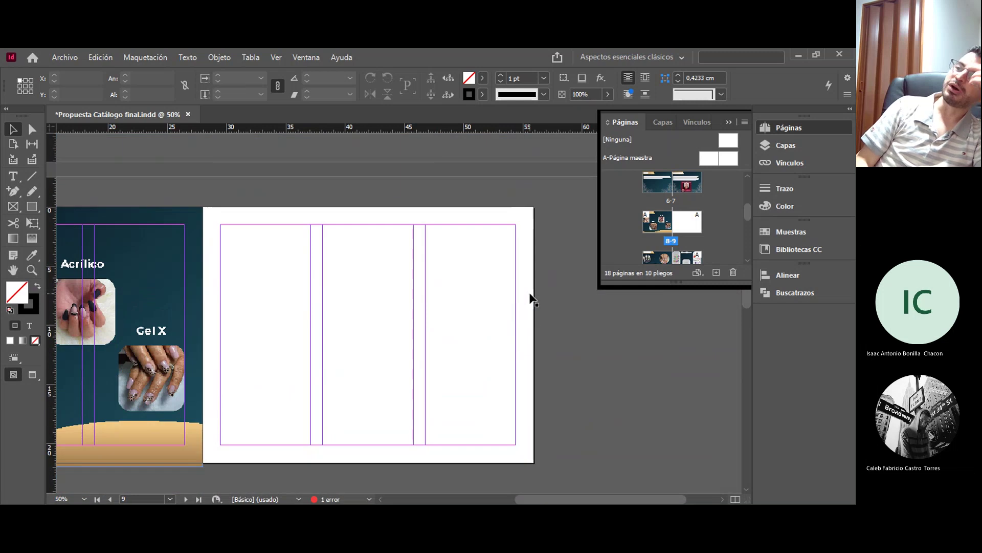
{"action": "scroll", "coordinate": [611, 481], "scroll_direction": "down", "scroll_amount": 1}
{"action": "left_click_drag", "start_coordinate": [625, 502], "coordinate": [577, 502]}
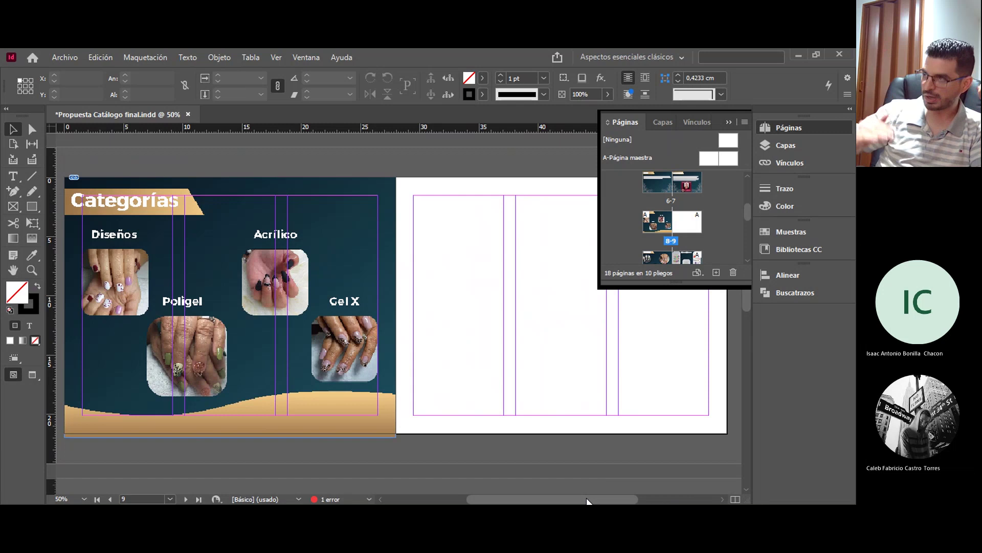
Examine the opening spreads, from the Sobre la marca page back to the logo and Índice spread on pages 2-3
{"action": "scroll", "coordinate": [587, 501], "scroll_direction": "left", "scroll_amount": 3}
{"action": "scroll", "coordinate": [603, 460], "scroll_direction": "up", "scroll_amount": 10}
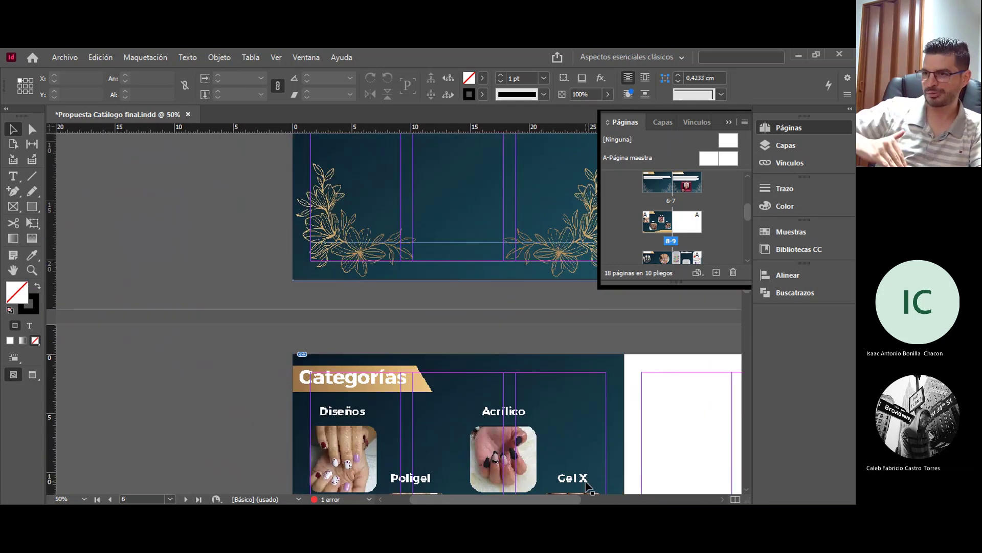
{"action": "scroll", "coordinate": [616, 440], "scroll_direction": "up", "scroll_amount": 15}
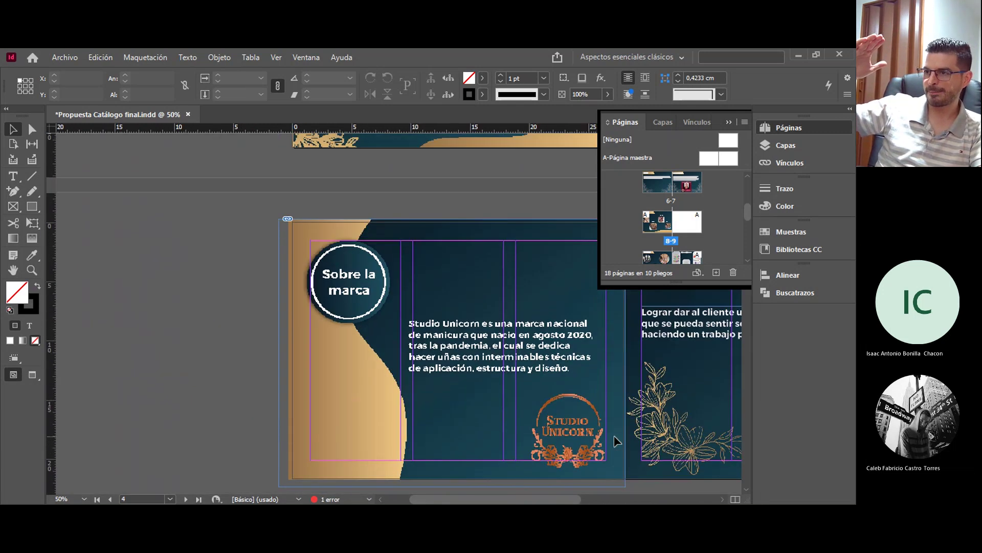
{"action": "scroll", "coordinate": [617, 441], "scroll_direction": "up", "scroll_amount": 8}
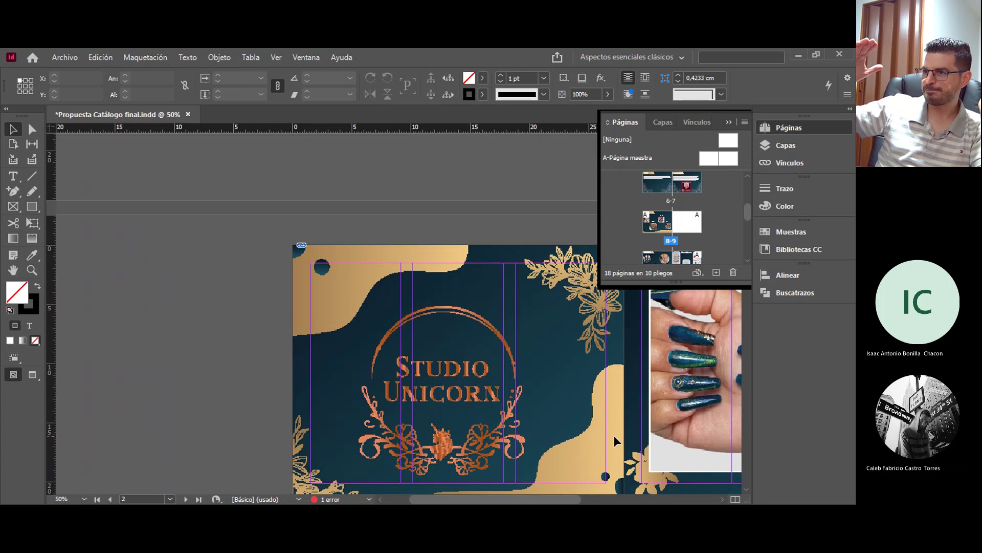
{"action": "scroll", "coordinate": [616, 440], "scroll_direction": "down", "scroll_amount": 6}
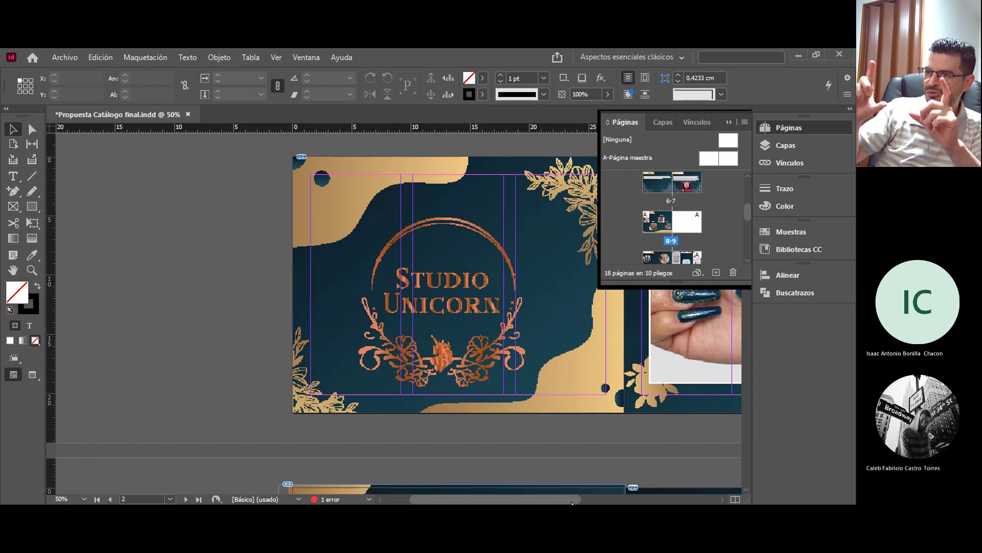
{"action": "key", "text": "ctrl+minus"}
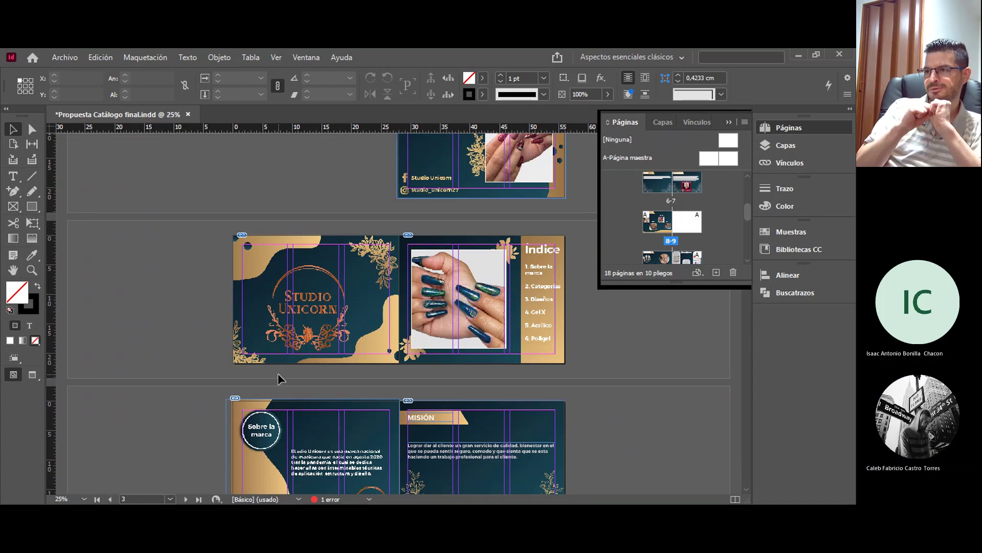
{"action": "key", "text": "ctrl+plus"}
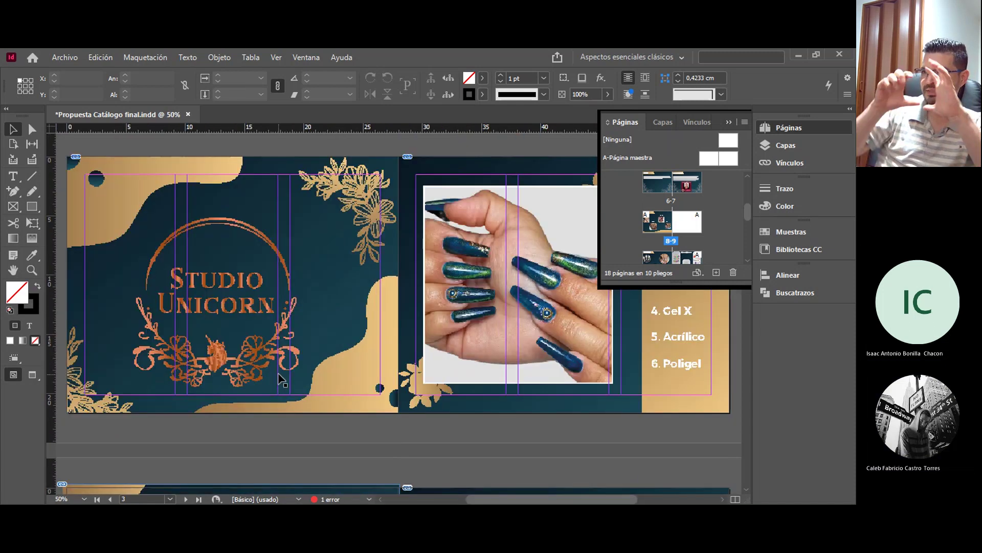
{"action": "left_click", "coordinate": [254, 356]}
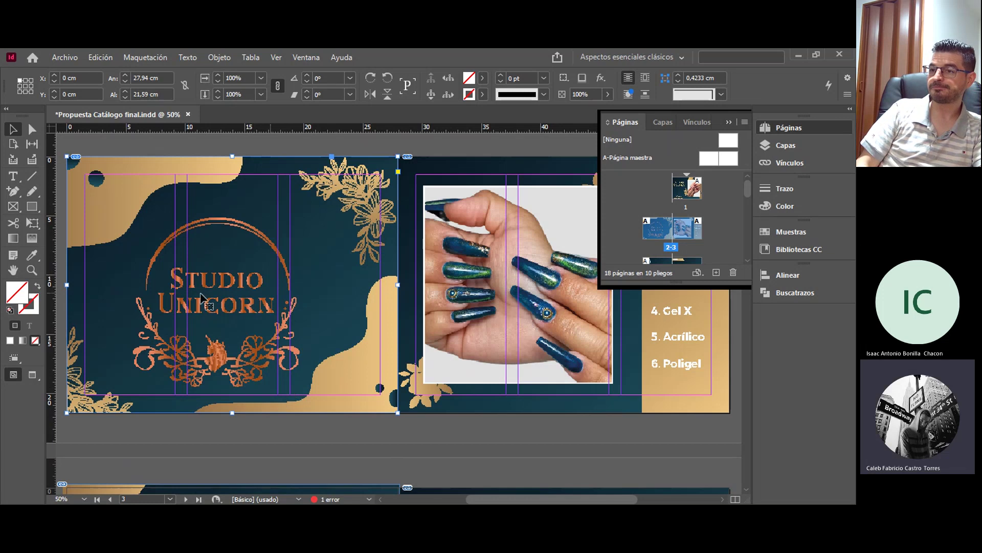
{"action": "left_click", "coordinate": [401, 445]}
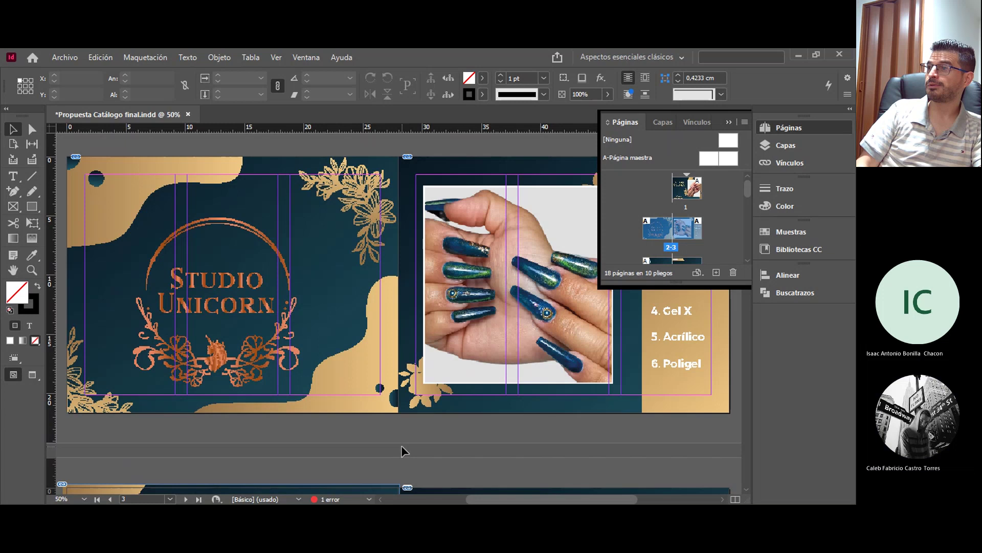
{"action": "left_click_drag", "start_coordinate": [574, 500], "coordinate": [561, 500]}
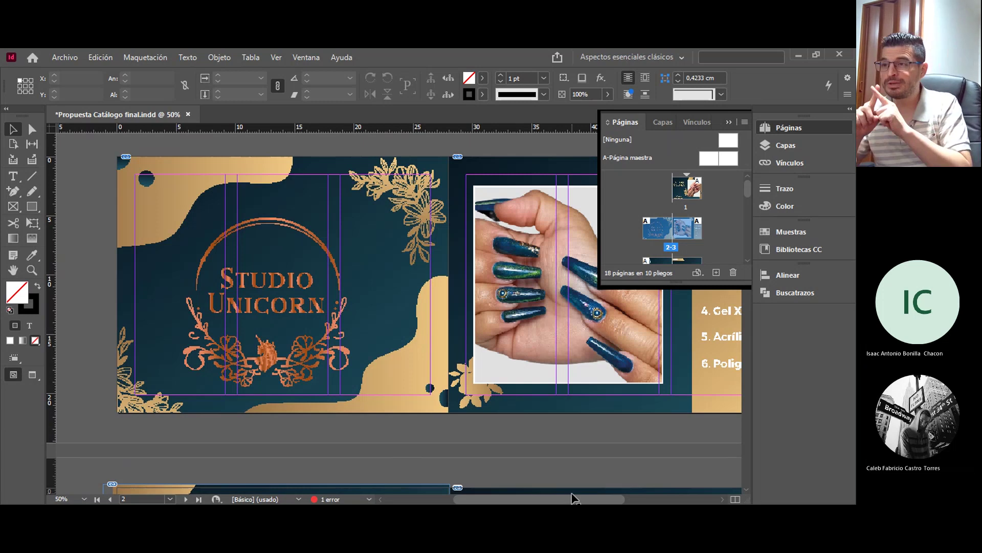
{"action": "left_click_drag", "start_coordinate": [572, 498], "coordinate": [510, 503]}
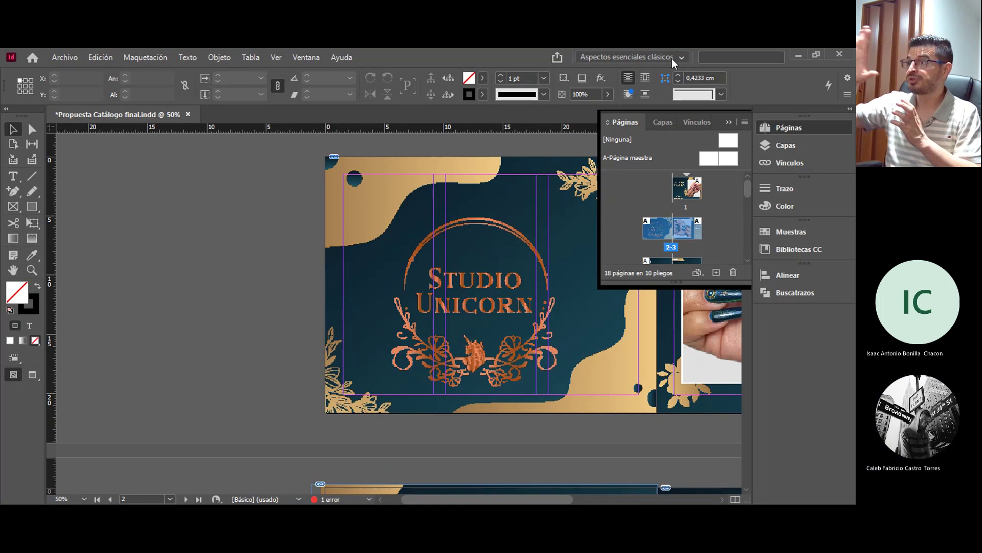
{"action": "left_click", "coordinate": [754, 470]}
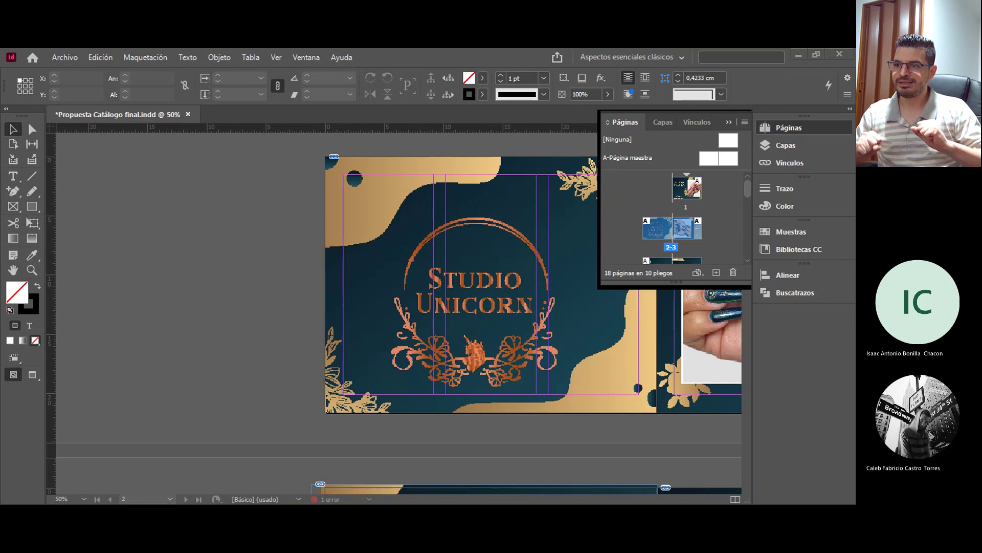
{"action": "scroll", "coordinate": [539, 500], "scroll_direction": "left", "scroll_amount": 2}
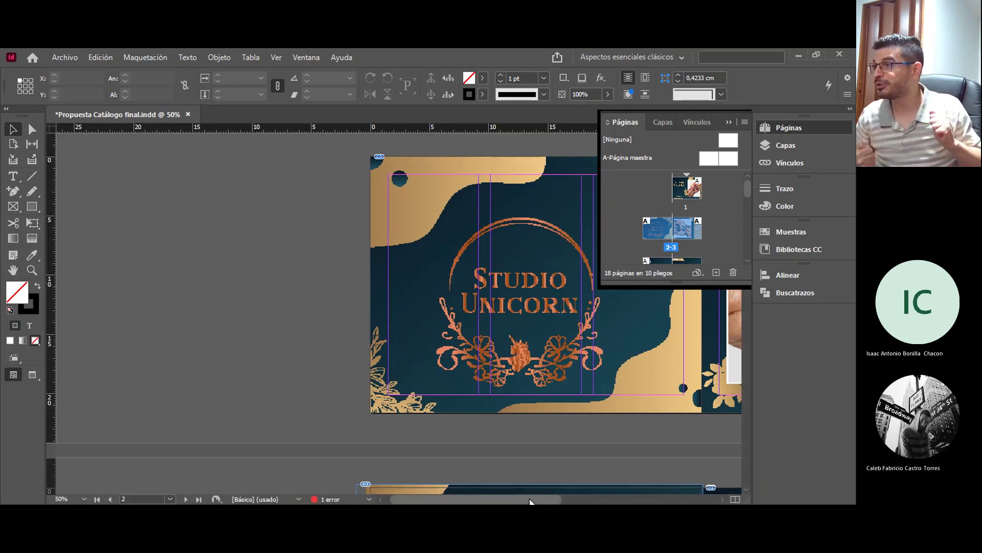
{"action": "scroll", "coordinate": [539, 504], "scroll_direction": "right", "scroll_amount": 2}
{"action": "scroll", "coordinate": [539, 503], "scroll_direction": "left", "scroll_amount": 2}
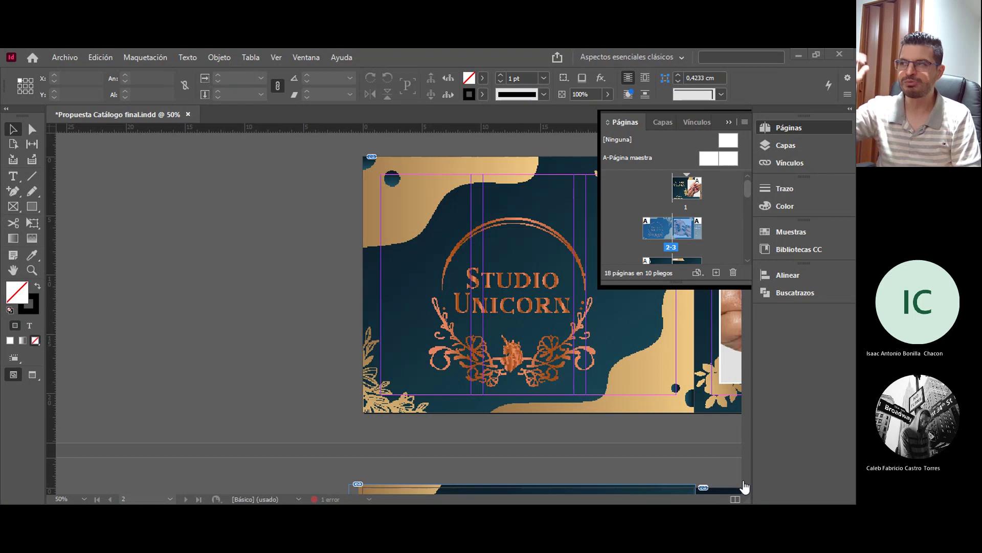
Examine the front cover on page 1 of the catalogue
{"action": "scroll", "coordinate": [537, 425], "scroll_direction": "up", "scroll_amount": 10}
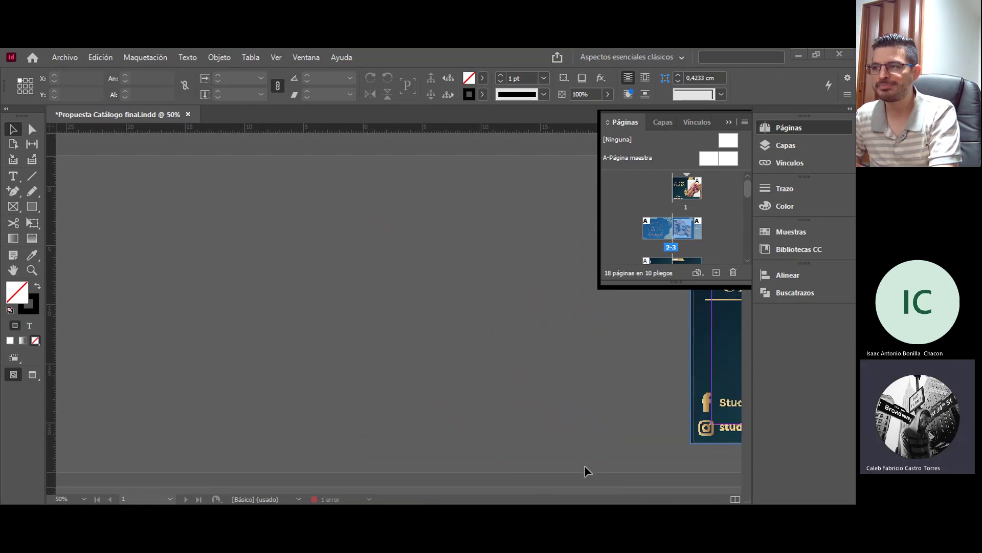
{"action": "scroll", "coordinate": [431, 495], "scroll_direction": "right", "scroll_amount": 10}
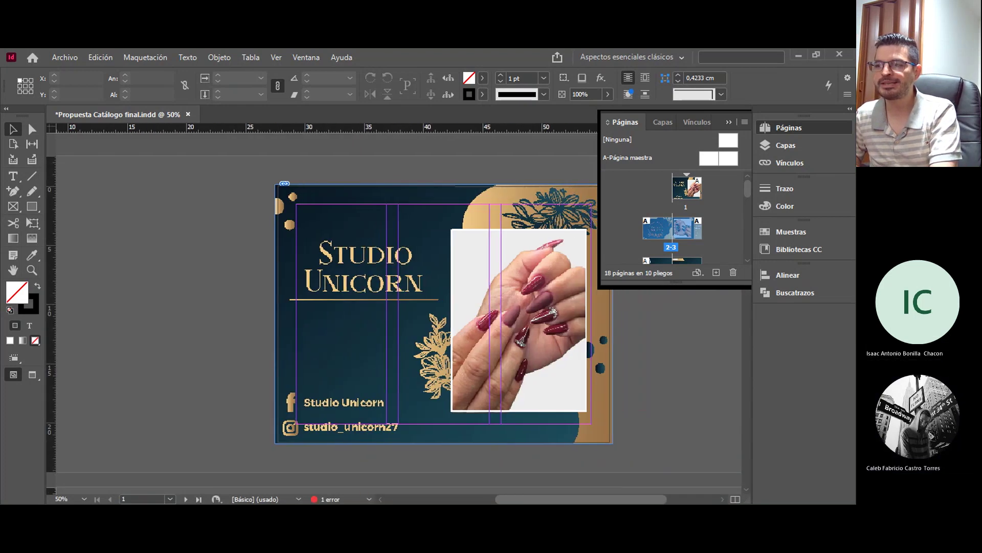
{"action": "scroll", "coordinate": [399, 313], "scroll_direction": "right", "scroll_amount": 5}
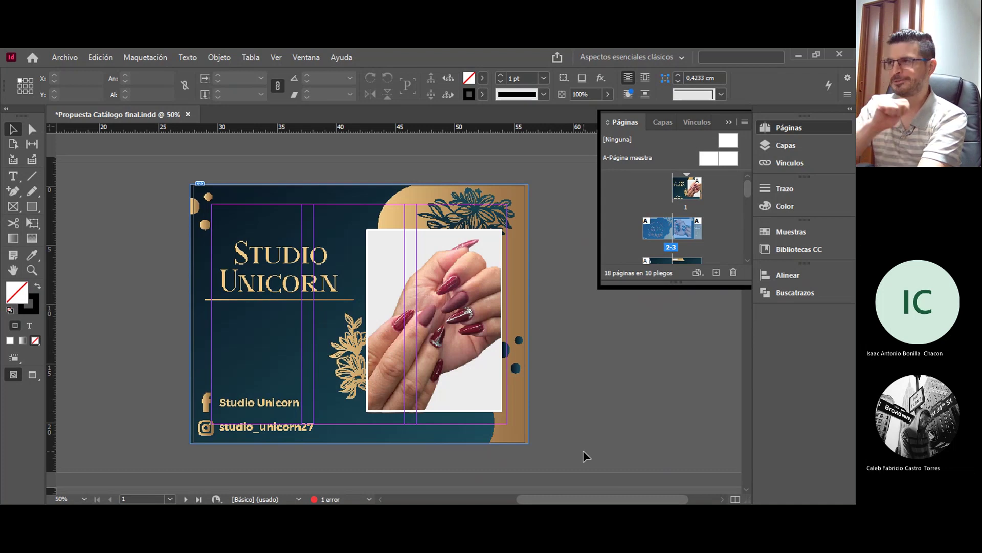
Compare the front cover on page 1 with the back cover on page 18 of the catalogue
{"action": "scroll", "coordinate": [584, 451], "scroll_direction": "down", "scroll_amount": 1}
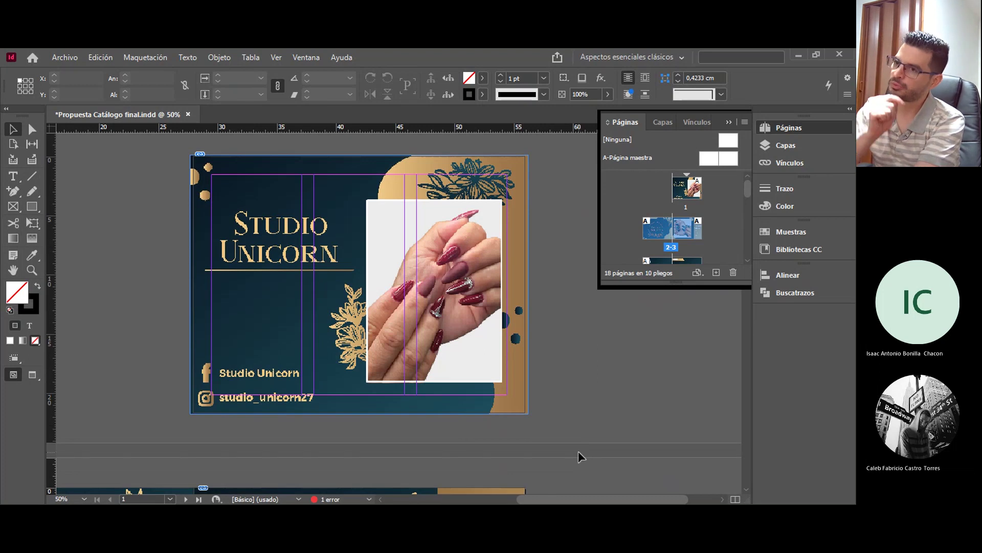
{"action": "scroll", "coordinate": [578, 455], "scroll_direction": "up", "scroll_amount": 1}
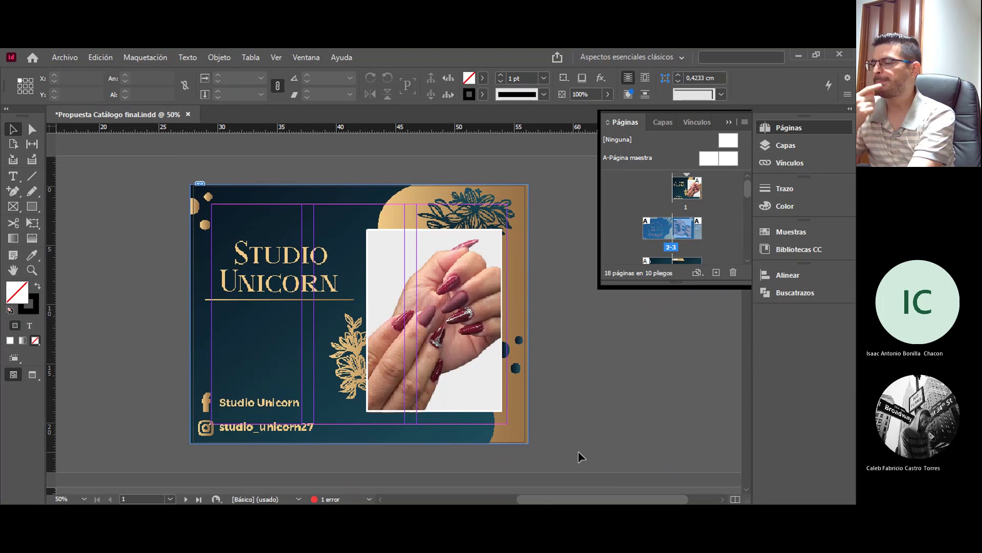
{"action": "scroll", "coordinate": [578, 456], "scroll_direction": "down", "scroll_amount": 1}
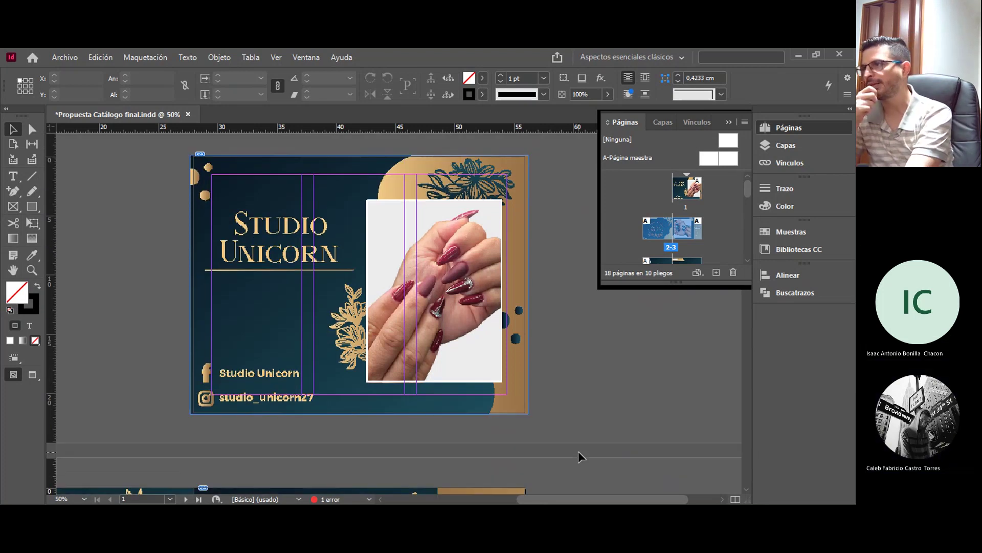
{"action": "scroll", "coordinate": [578, 451], "scroll_direction": "down", "scroll_amount": 1}
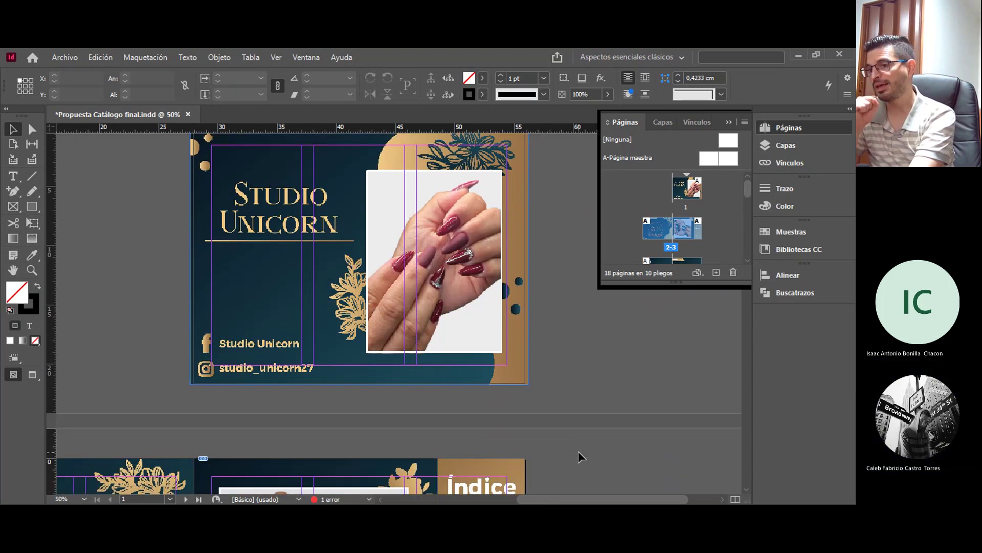
{"action": "scroll", "coordinate": [578, 450], "scroll_direction": "down", "scroll_amount": 1}
{"action": "scroll", "coordinate": [579, 451], "scroll_direction": "down", "scroll_amount": 3}
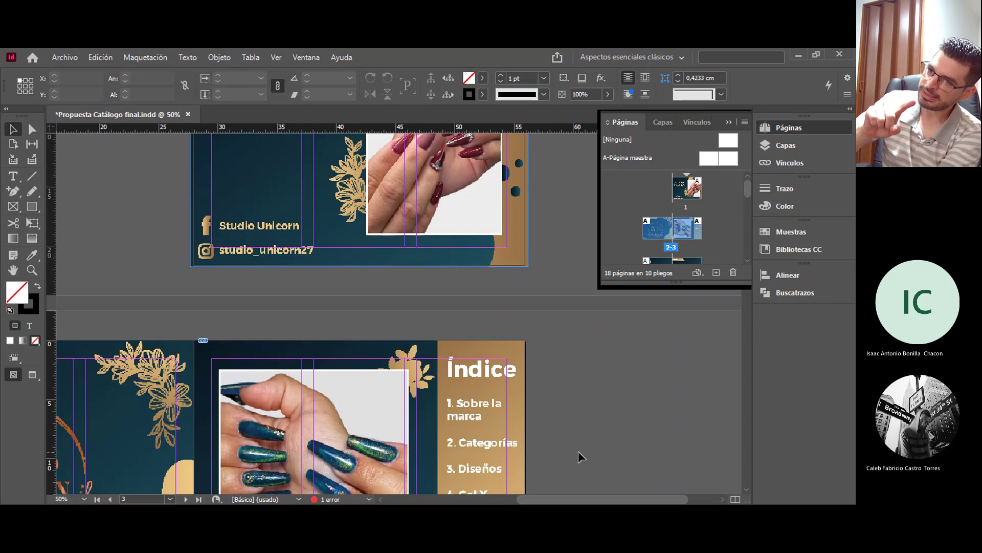
{"action": "scroll", "coordinate": [577, 449], "scroll_direction": "down", "scroll_amount": 20}
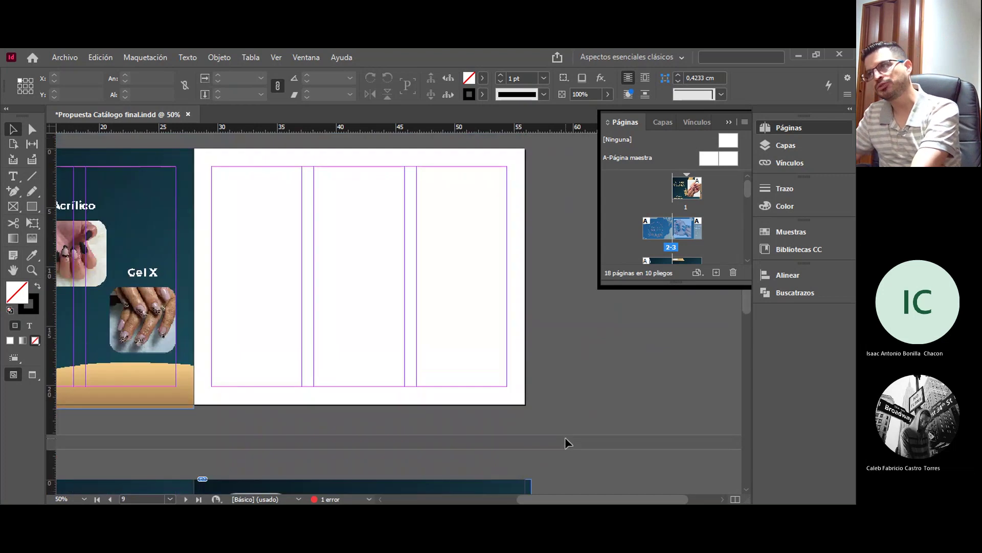
{"action": "scroll", "coordinate": [565, 443], "scroll_direction": "down", "scroll_amount": 20}
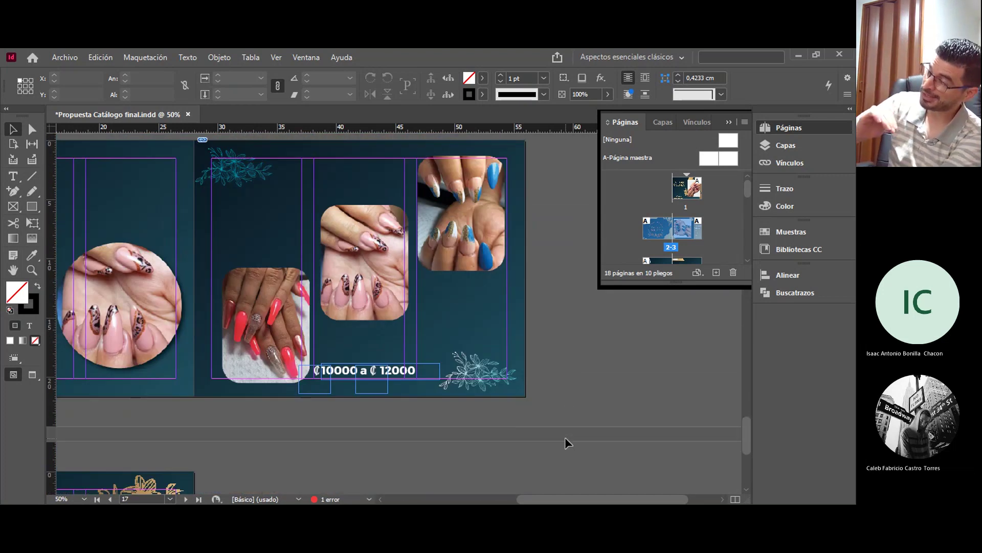
{"action": "scroll", "coordinate": [565, 443], "scroll_direction": "down", "scroll_amount": 10}
{"action": "left_click_drag", "start_coordinate": [598, 501], "coordinate": [526, 502]}
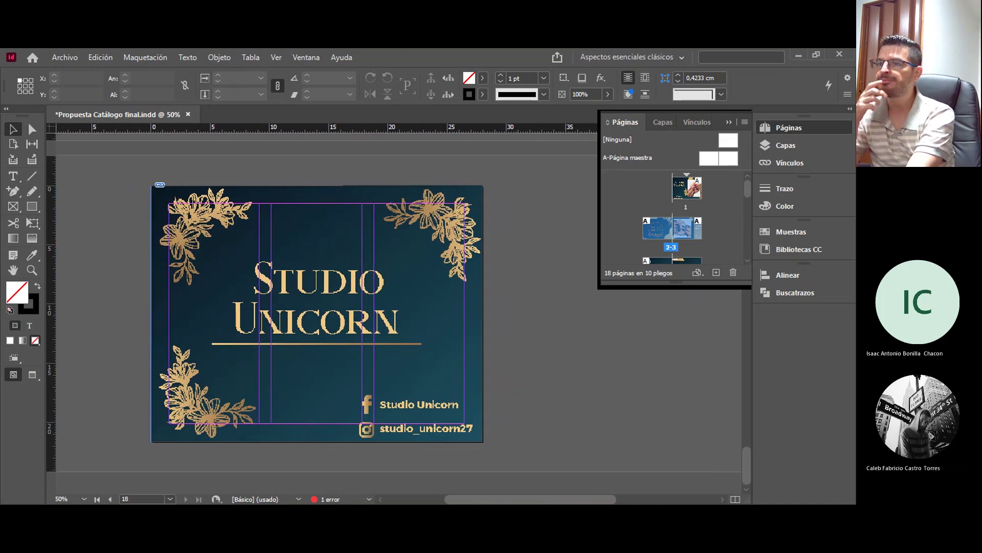
{"action": "scroll", "coordinate": [628, 440], "scroll_direction": "up", "scroll_amount": 2}
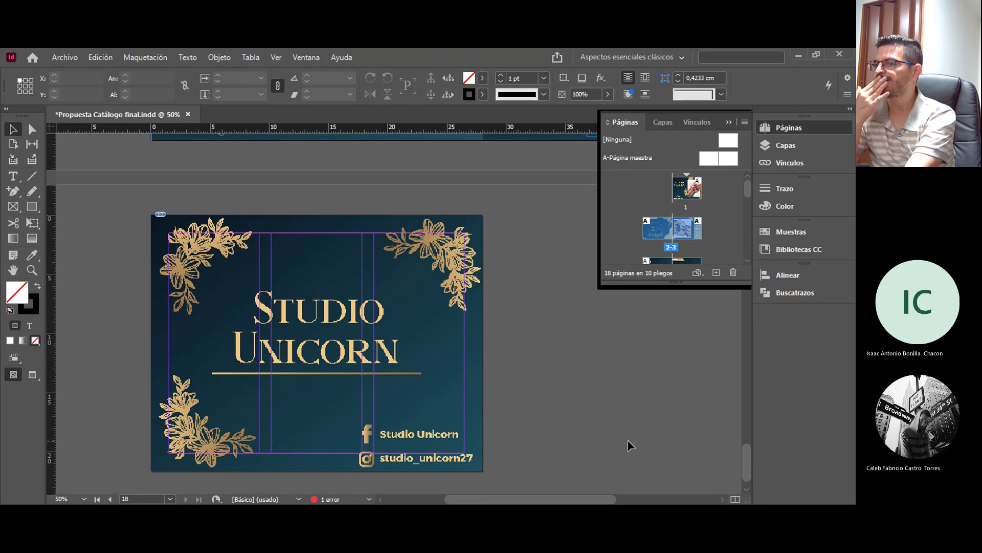
{"action": "scroll", "coordinate": [627, 440], "scroll_direction": "down", "scroll_amount": 1}
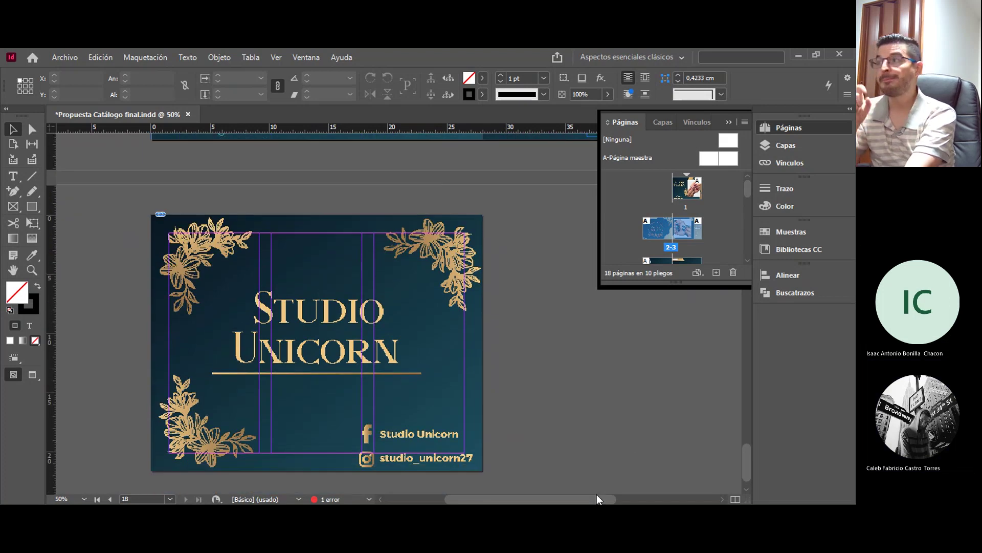
{"action": "left_click_drag", "start_coordinate": [596, 494], "coordinate": [588, 495]}
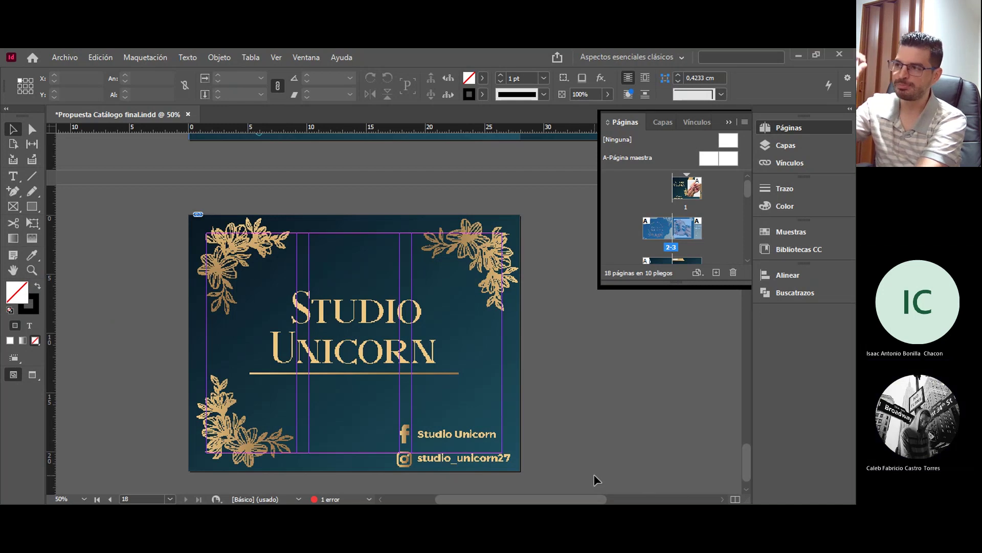
Examine how the front cover sits relative to the logo and Índice spread on pages 2-3
{"action": "scroll", "coordinate": [593, 480], "scroll_direction": "up", "scroll_amount": 10}
{"action": "scroll", "coordinate": [594, 480], "scroll_direction": "up", "scroll_amount": 12}
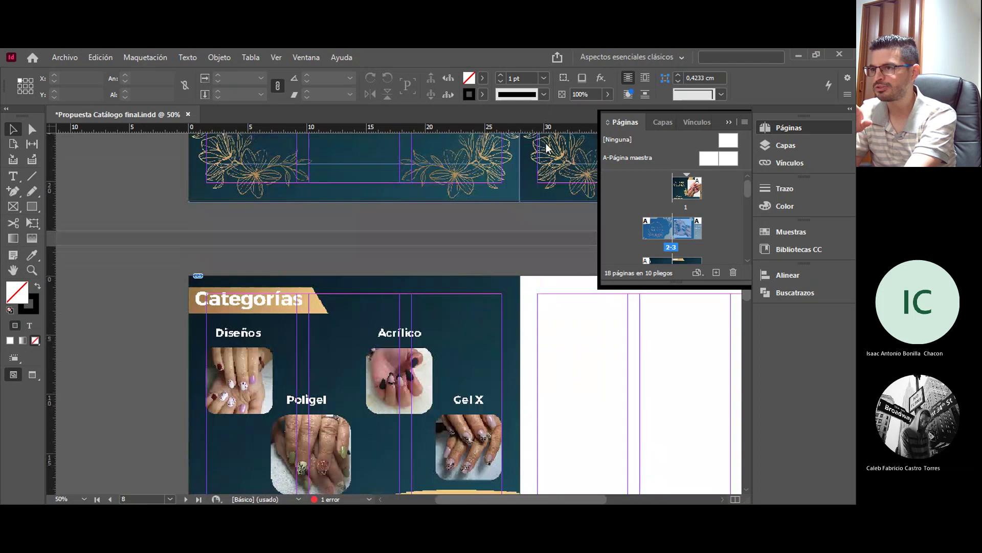
{"action": "scroll", "coordinate": [465, 469], "scroll_direction": "up", "scroll_amount": 14}
{"action": "scroll", "coordinate": [466, 469], "scroll_direction": "up", "scroll_amount": 1}
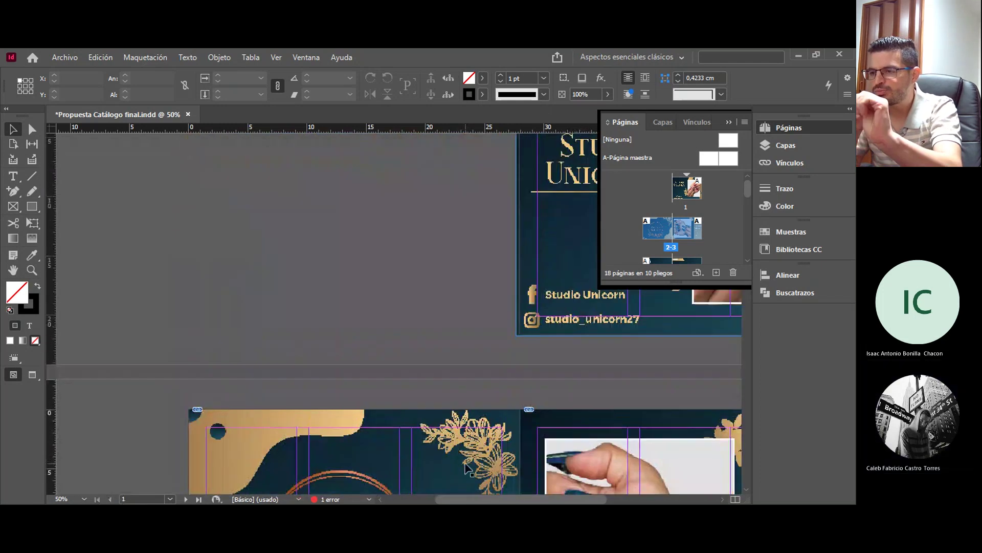
{"action": "scroll", "coordinate": [532, 394], "scroll_direction": "down", "scroll_amount": 4}
{"action": "scroll", "coordinate": [532, 394], "scroll_direction": "down", "scroll_amount": 1}
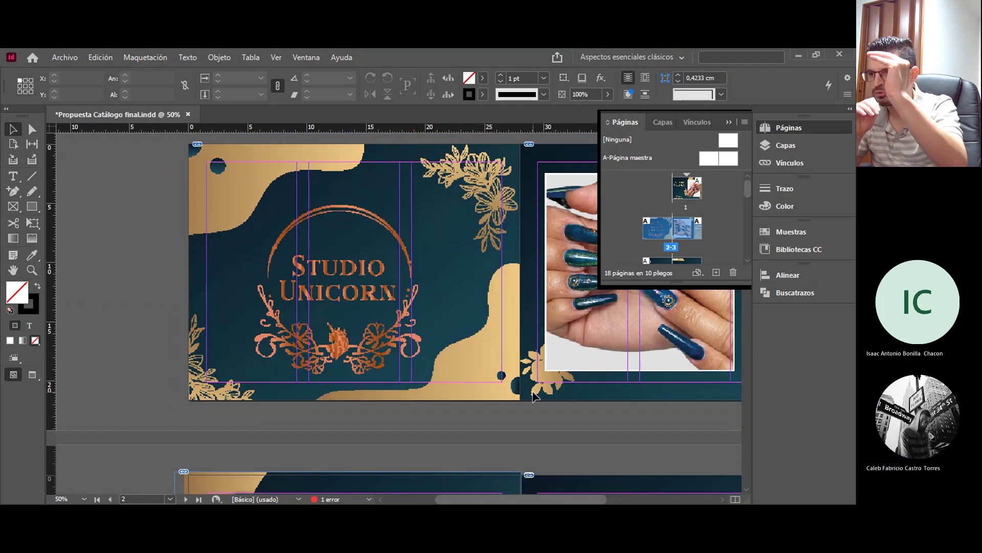
{"action": "scroll", "coordinate": [537, 397], "scroll_direction": "up", "scroll_amount": 5}
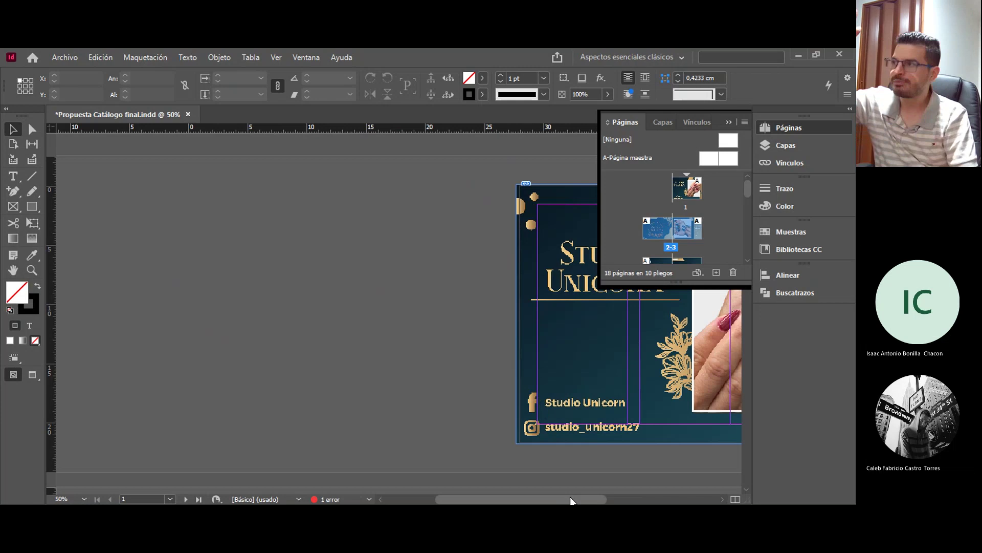
{"action": "scroll", "coordinate": [545, 450], "scroll_direction": "down", "scroll_amount": 4}
{"action": "scroll", "coordinate": [545, 451], "scroll_direction": "down", "scroll_amount": 5}
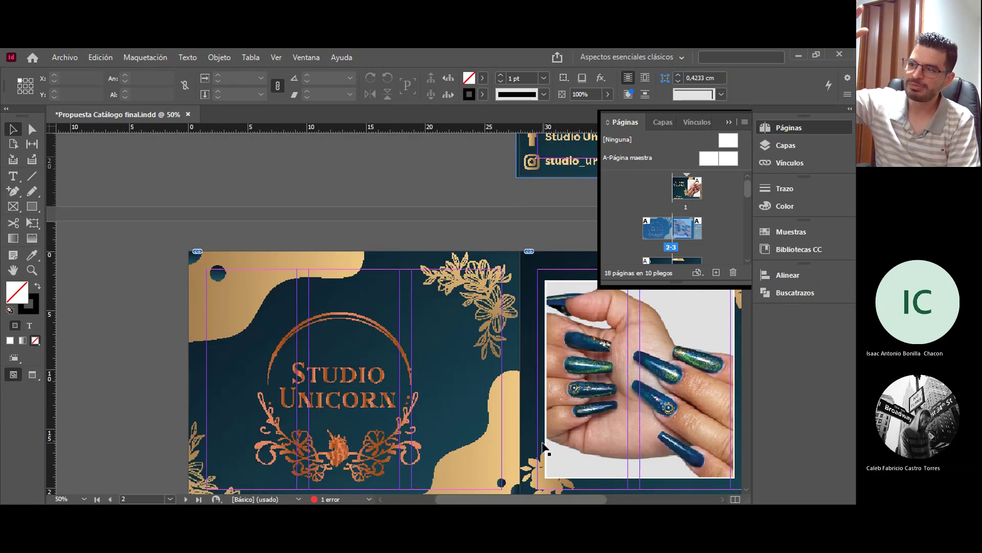
Review the Sobre la marca and Misión spread, and the Emprendedora page with its certificate photo
{"action": "scroll", "coordinate": [544, 450], "scroll_direction": "down", "scroll_amount": 2}
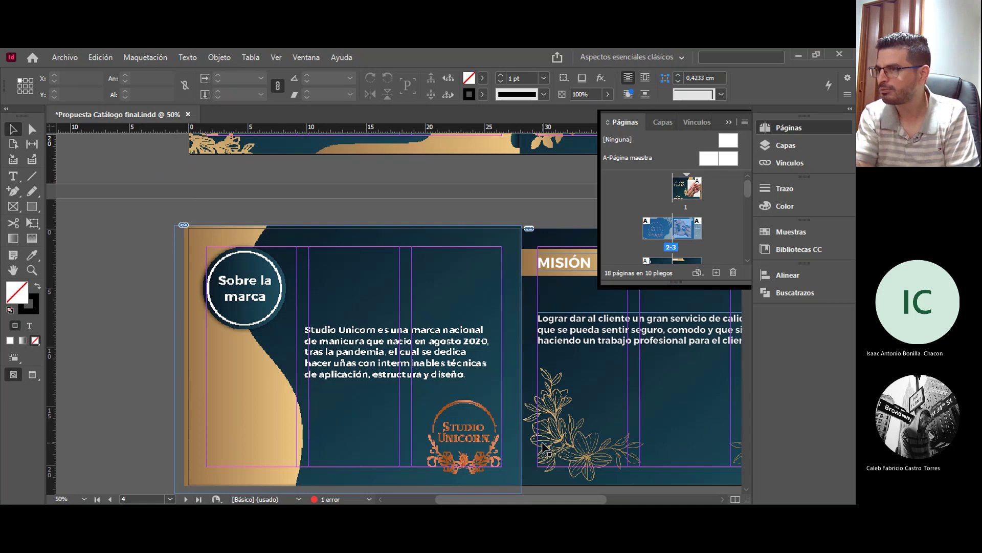
{"action": "scroll", "coordinate": [545, 450], "scroll_direction": "right", "scroll_amount": 5}
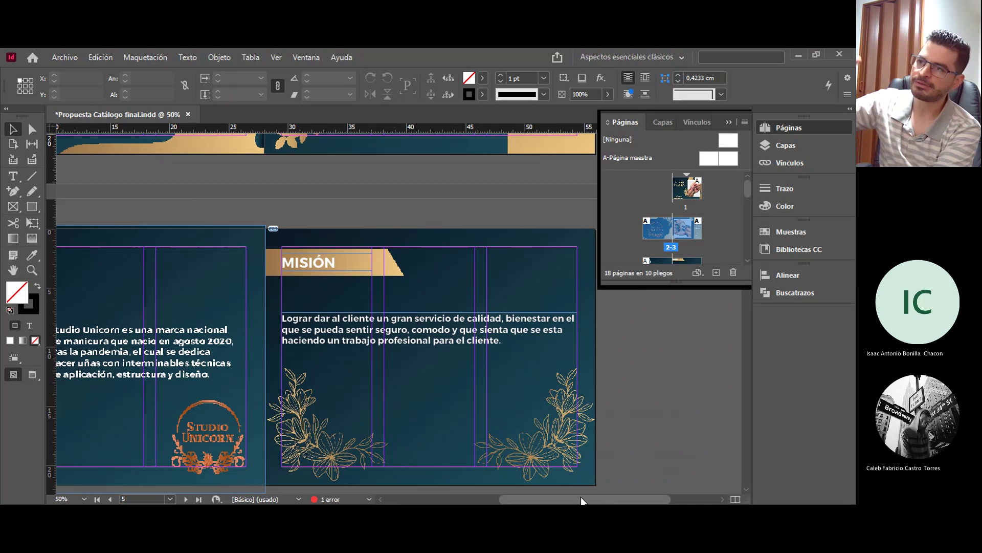
{"action": "scroll", "coordinate": [486, 428], "scroll_direction": "down", "scroll_amount": 3}
{"action": "scroll", "coordinate": [490, 429], "scroll_direction": "down", "scroll_amount": 4}
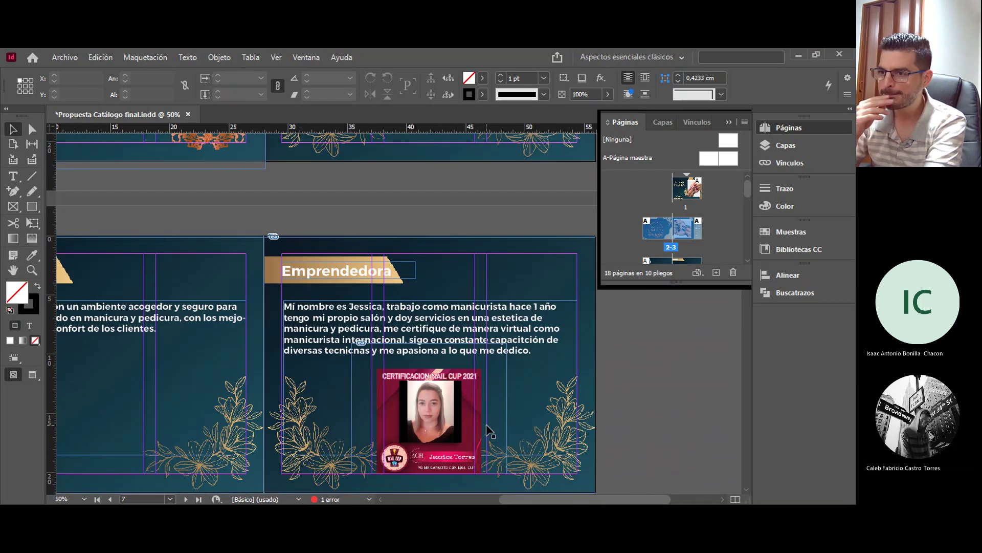
{"action": "scroll", "coordinate": [487, 430], "scroll_direction": "down", "scroll_amount": 1}
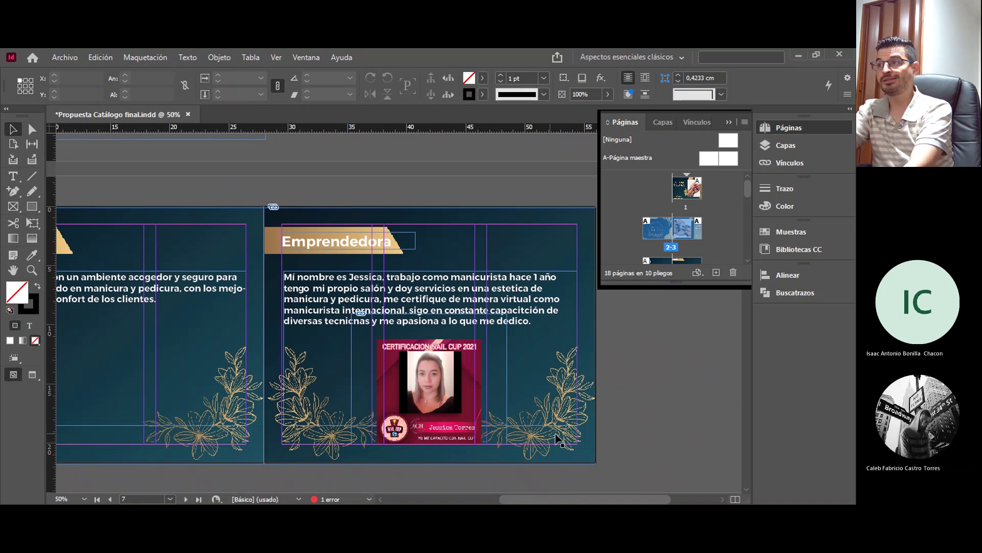
Move the certificate photo from the Emprendedora page onto the blank page 9 facing Categorías
{"action": "left_click_drag", "start_coordinate": [542, 431], "coordinate": [562, 422]}
{"action": "left_click", "coordinate": [657, 421]}
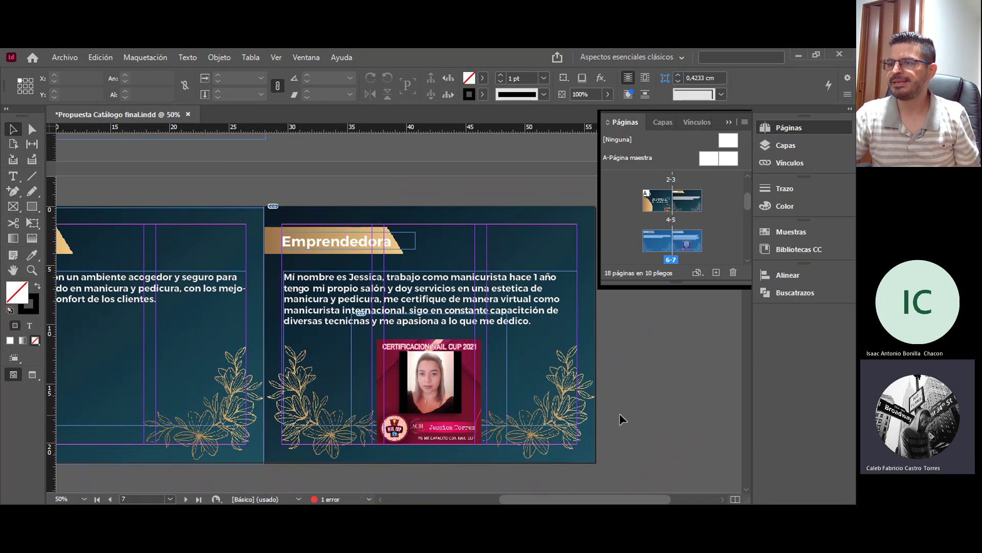
{"action": "left_click", "coordinate": [416, 407]}
{"action": "left_click_drag", "start_coordinate": [427, 426], "coordinate": [469, 453]}
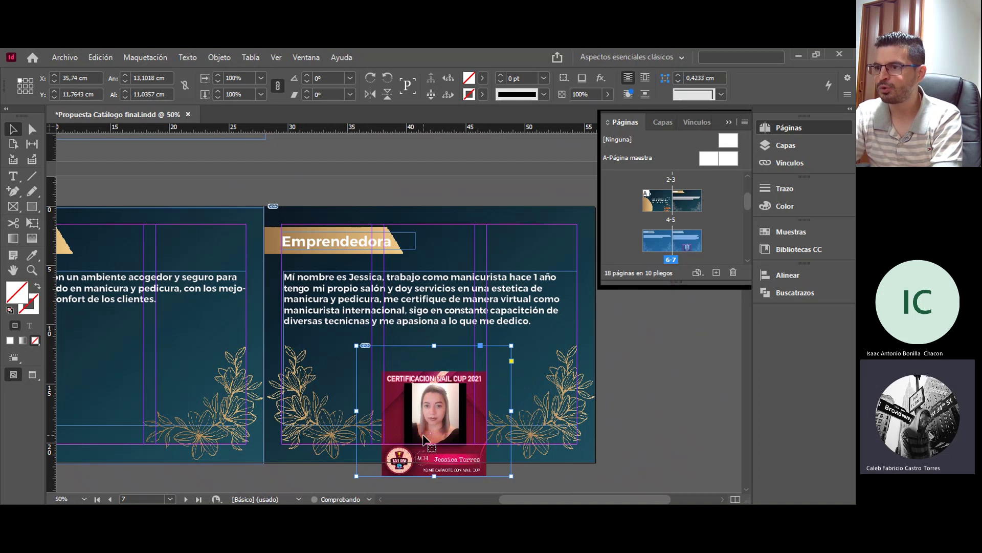
{"action": "scroll", "coordinate": [422, 405], "scroll_direction": "down", "scroll_amount": 5}
{"action": "left_click", "coordinate": [434, 376]}
{"action": "key", "text": "ctrl+z"}
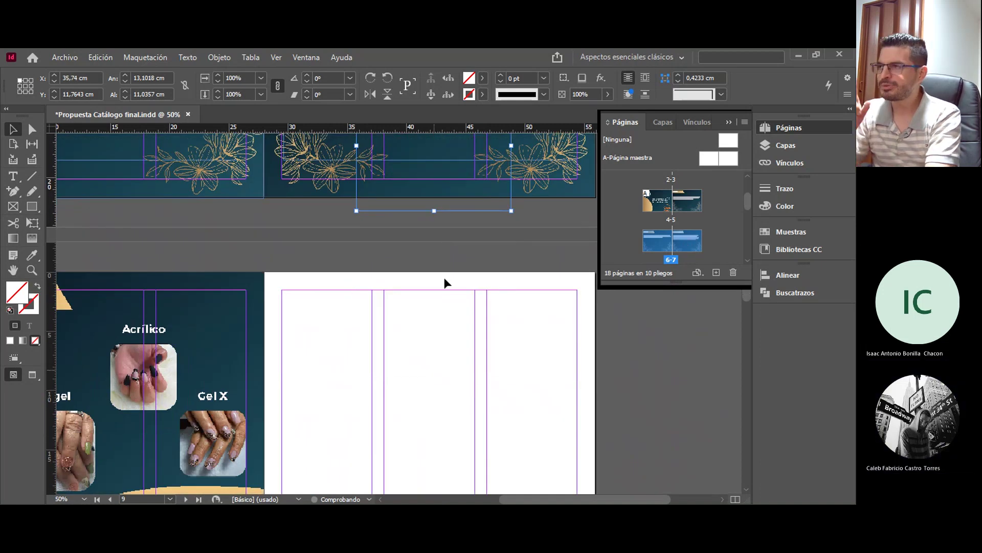
{"action": "left_click_drag", "start_coordinate": [472, 319], "coordinate": [458, 454]}
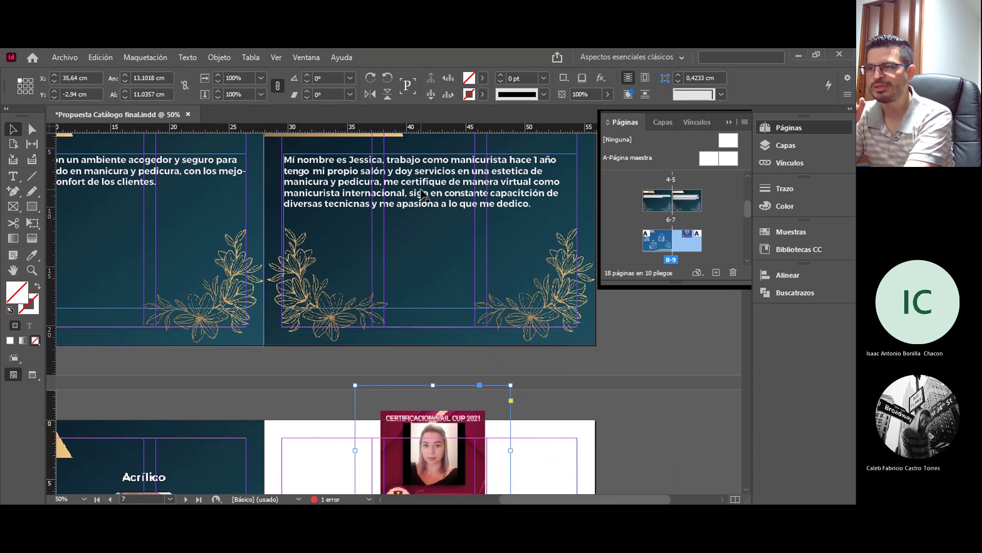
Reposition the certificate photo lower on page 9, inside the page margins
{"action": "left_click", "coordinate": [423, 197]}
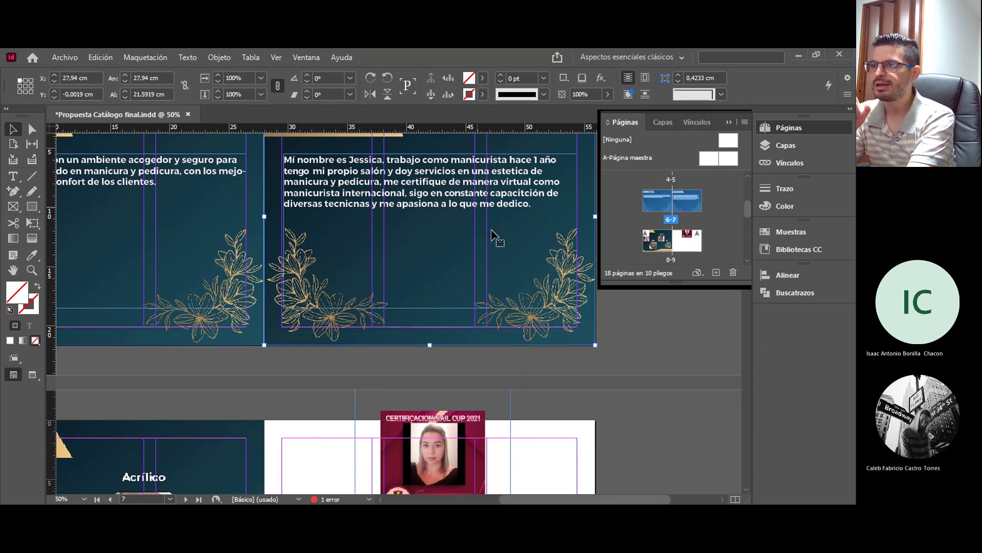
{"action": "scroll", "coordinate": [495, 234], "scroll_direction": "down", "scroll_amount": 5}
{"action": "left_click", "coordinate": [489, 366]}
{"action": "scroll", "coordinate": [489, 367], "scroll_direction": "up", "scroll_amount": 3}
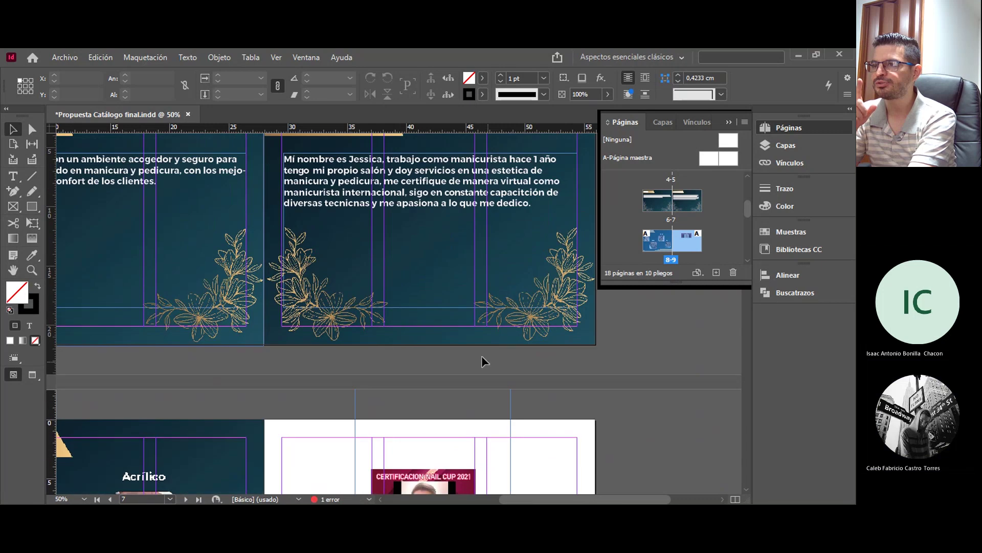
{"action": "left_click", "coordinate": [462, 408]}
{"action": "scroll", "coordinate": [579, 367], "scroll_direction": "up", "scroll_amount": 3}
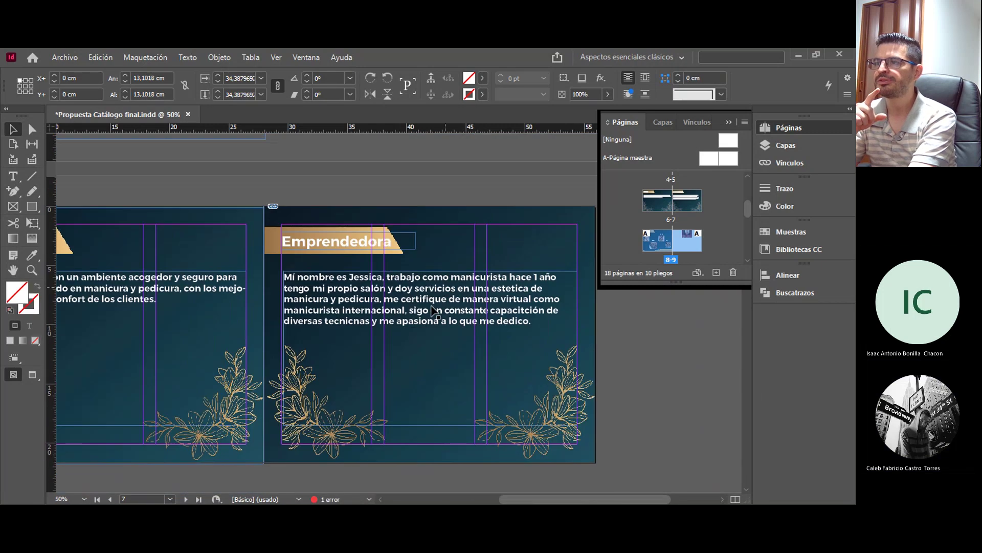
Shift the Emprendedora page's floral ornaments toward the outer edge, and shrink the biography text frame to about 16.3 × 8.6 cm in the outer columns
{"action": "left_click", "coordinate": [419, 301]}
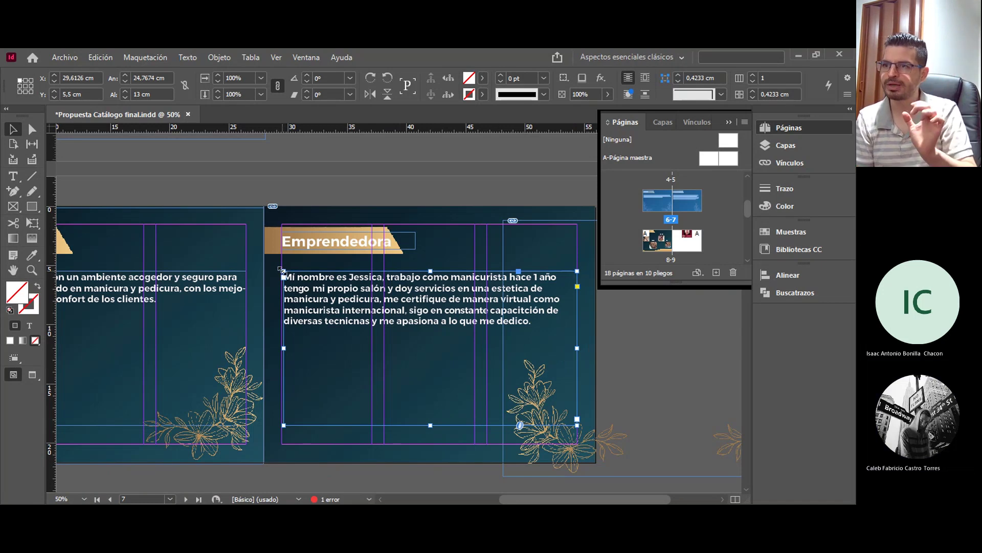
{"action": "left_click_drag", "start_coordinate": [282, 270], "coordinate": [384, 325]}
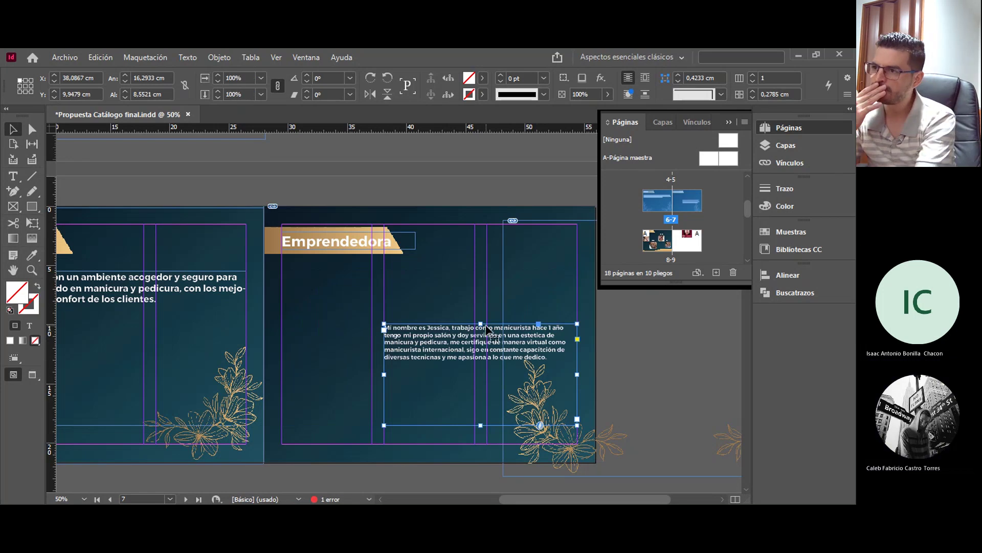
{"action": "left_click_drag", "start_coordinate": [493, 336], "coordinate": [487, 294]}
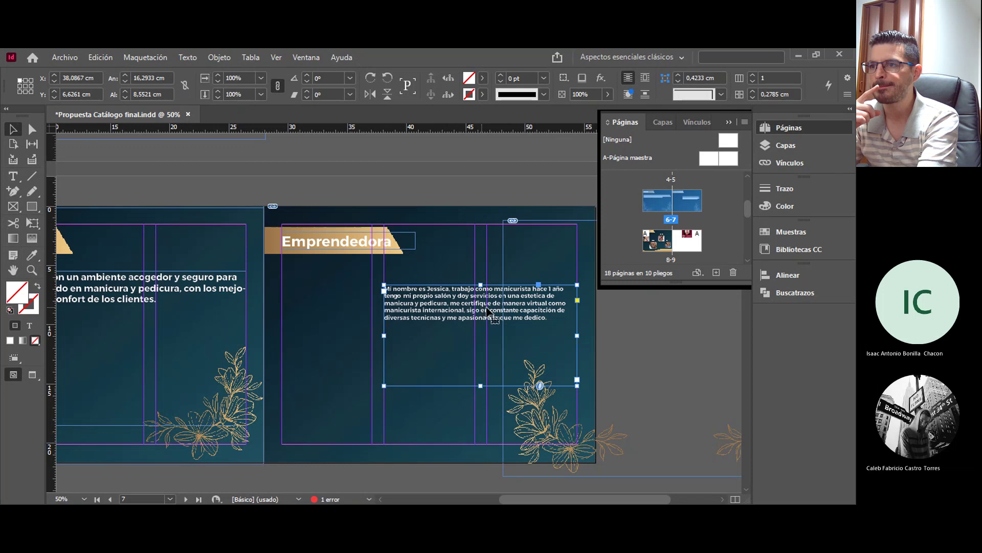
Set the font size of the whole biography paragraph on the Emprendedora page to 16 pt
{"action": "double_click", "coordinate": [543, 317]}
{"action": "left_click_drag", "start_coordinate": [543, 317], "coordinate": [378, 289]}
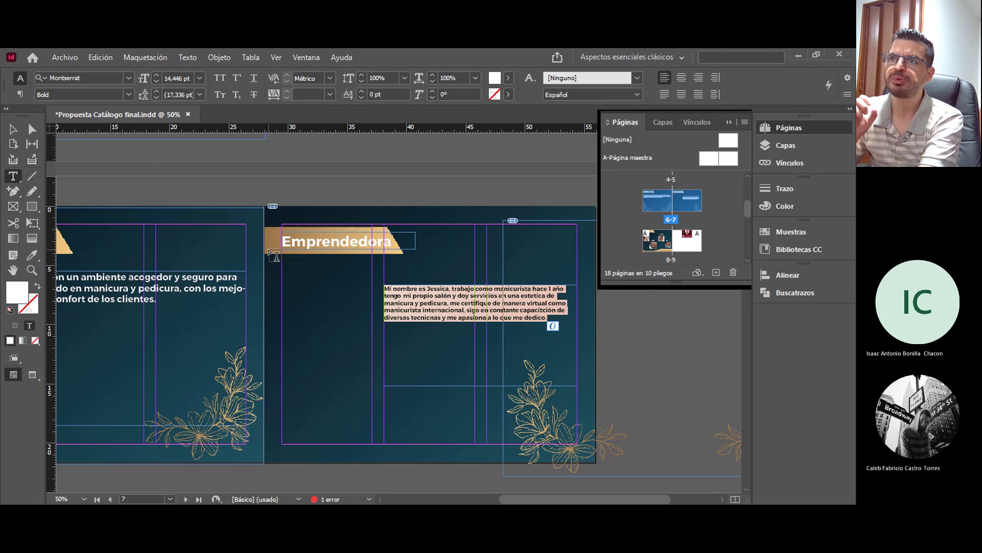
{"action": "left_click", "coordinate": [154, 76]}
{"action": "left_click", "coordinate": [154, 75]}
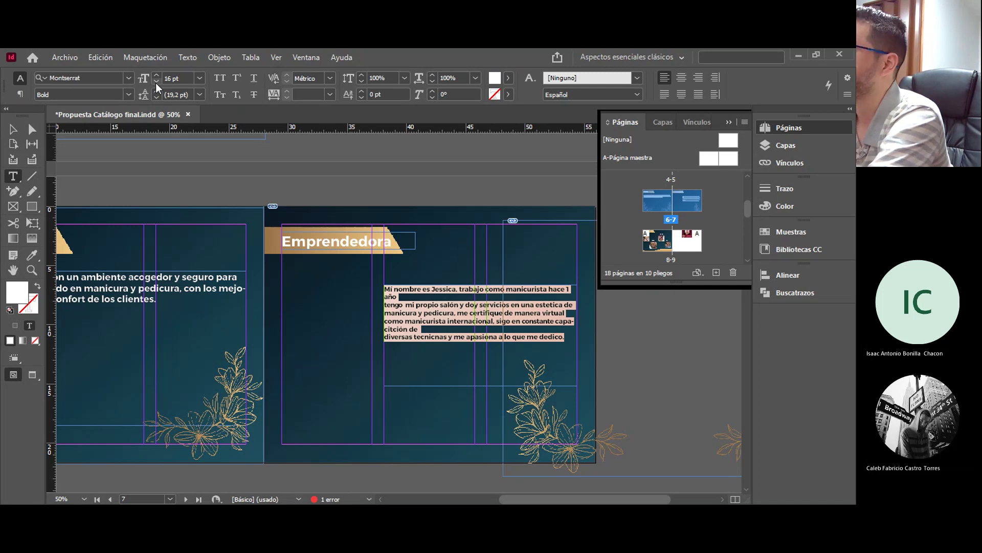
Nudge the biography text frame slightly upward and widen it inward to about 17.94 cm
{"action": "left_click", "coordinate": [13, 129]}
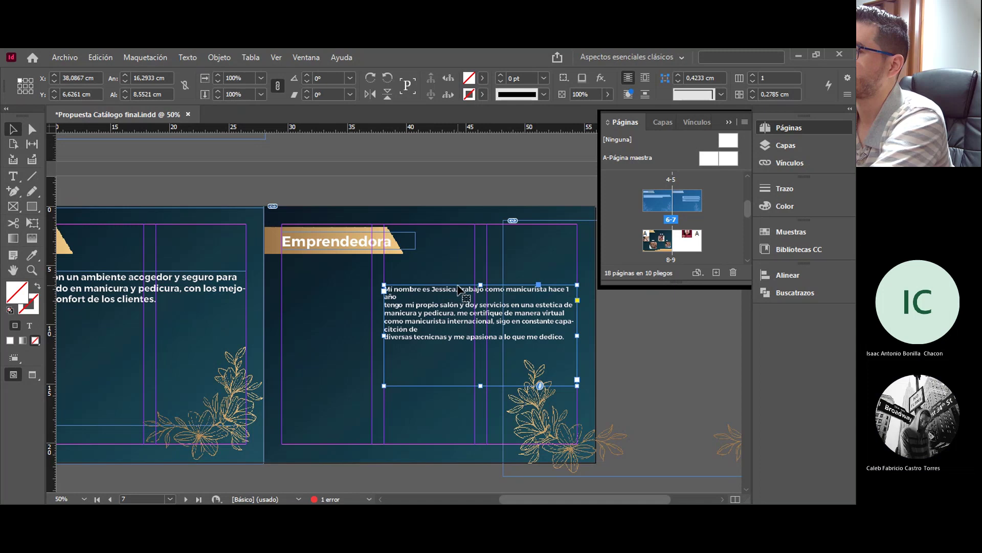
{"action": "mouse_move", "coordinate": [457, 291]}
{"action": "left_mouse_down"}
{"action": "mouse_move", "coordinate": [431, 292]}
{"action": "mouse_move", "coordinate": [459, 292]}
{"action": "left_mouse_up"}
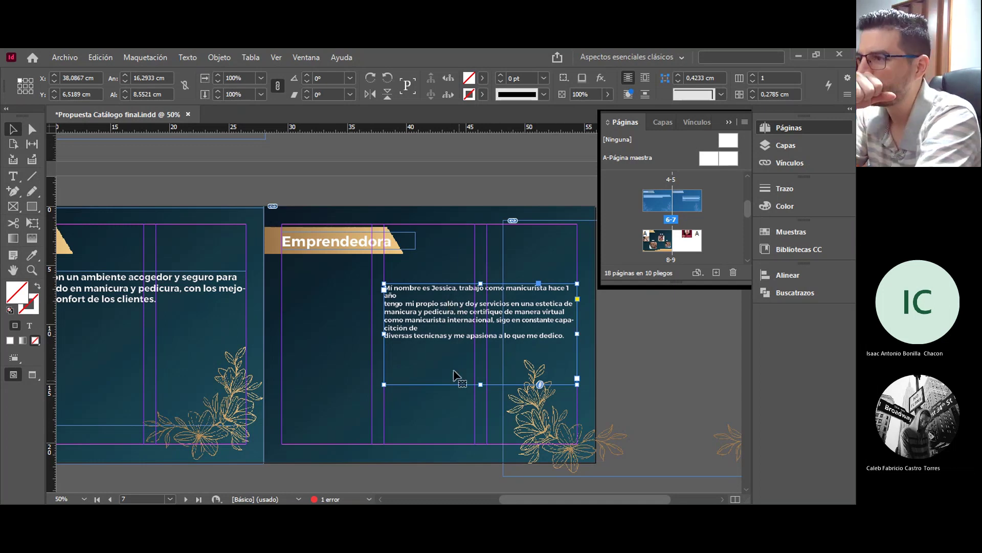
{"action": "left_click_drag", "start_coordinate": [379, 334], "coordinate": [365, 333]}
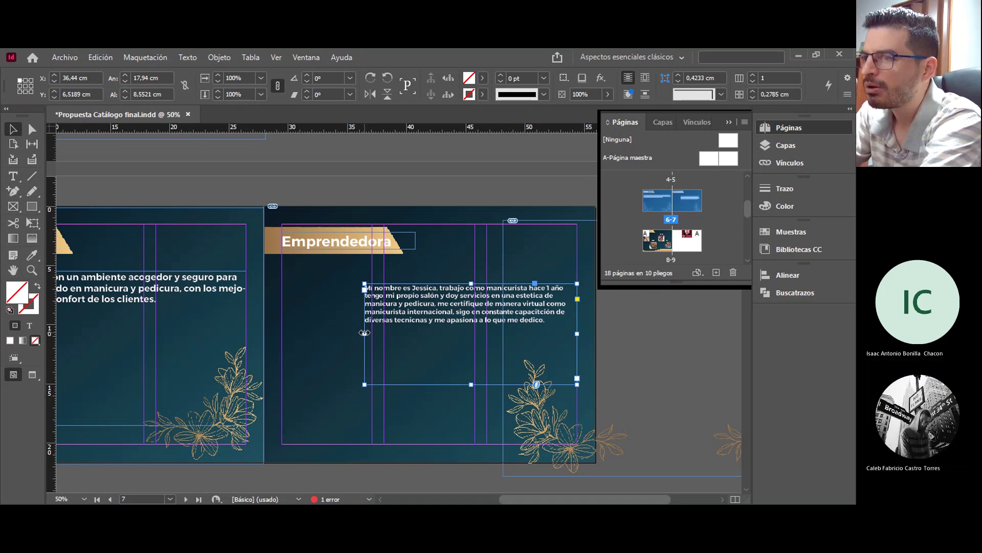
Narrow the biography text frame on the Emprendedora page to about 17.29 cm and set its whole paragraph to 20 pt
{"action": "left_click_drag", "start_coordinate": [365, 332], "coordinate": [372, 332]}
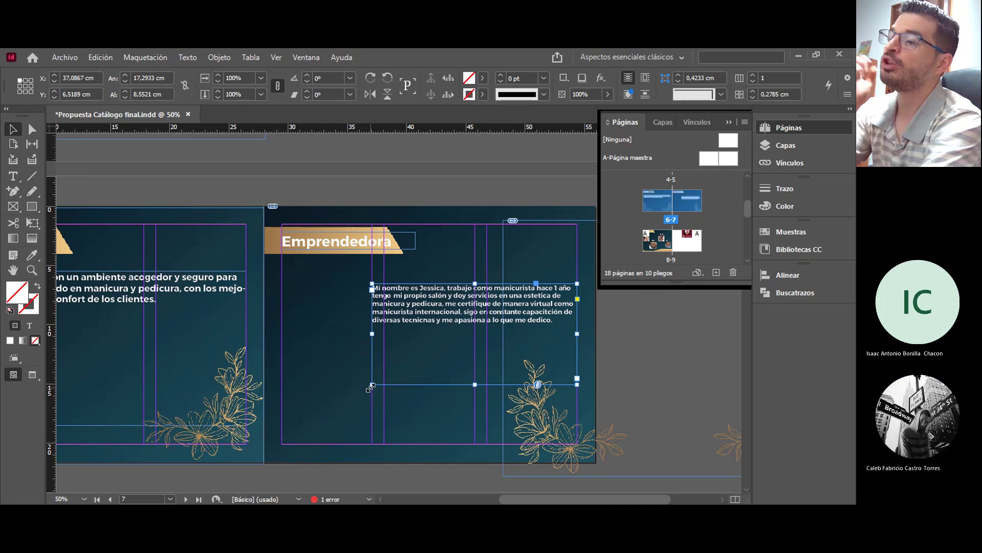
{"action": "mouse_move", "coordinate": [371, 387]}
{"action": "left_mouse_down"}
{"action": "mouse_move", "coordinate": [359, 399]}
{"action": "mouse_move", "coordinate": [374, 395]}
{"action": "left_mouse_up"}
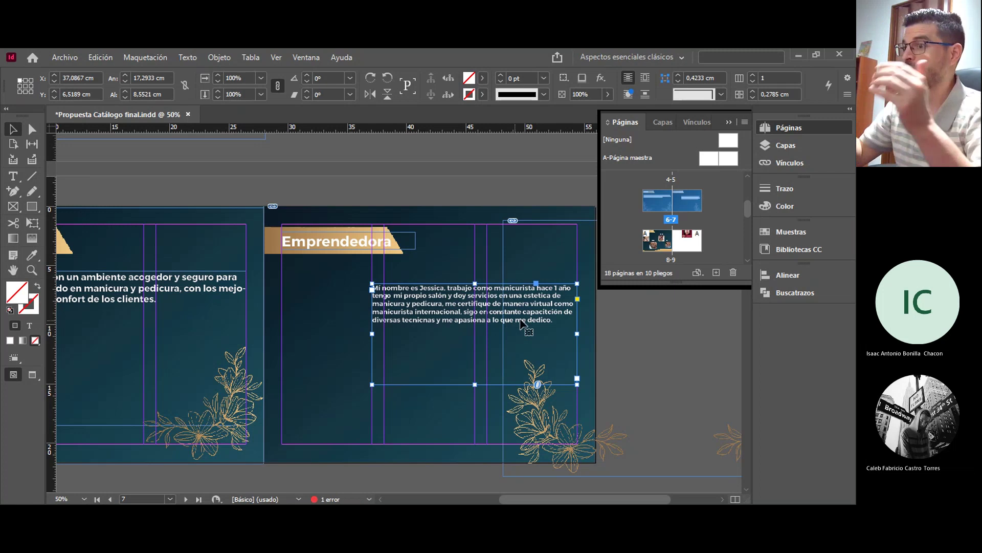
{"action": "double_click", "coordinate": [553, 318]}
{"action": "left_click_drag", "start_coordinate": [553, 318], "coordinate": [370, 287]}
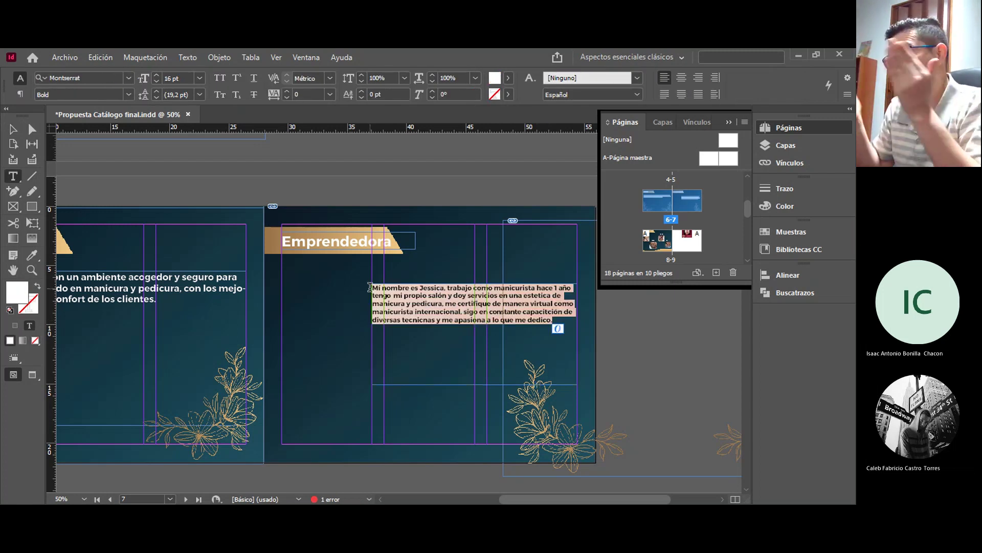
{"action": "left_click", "coordinate": [156, 75]}
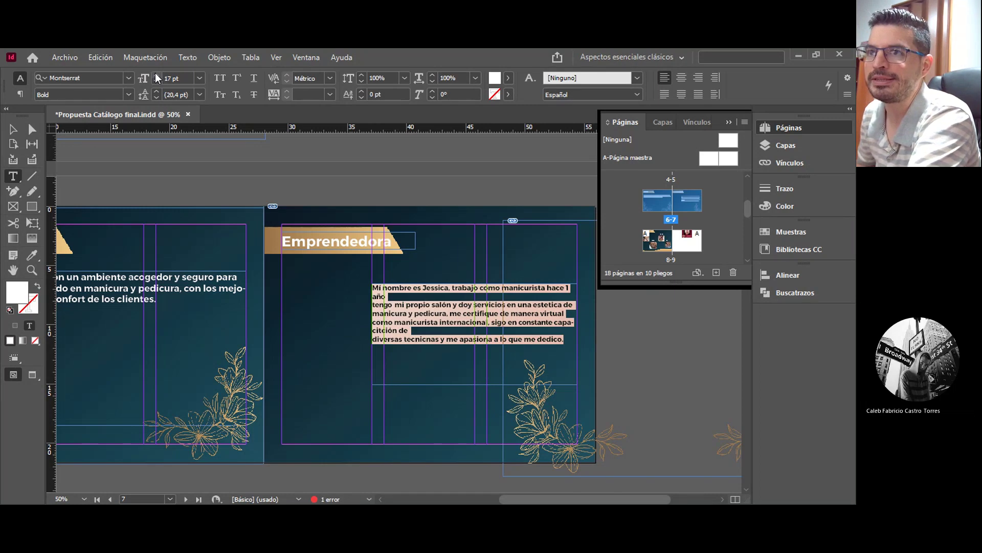
{"action": "left_click", "coordinate": [156, 75]}
{"action": "left_click", "coordinate": [156, 75]}
{"action": "left_click", "coordinate": [156, 74]}
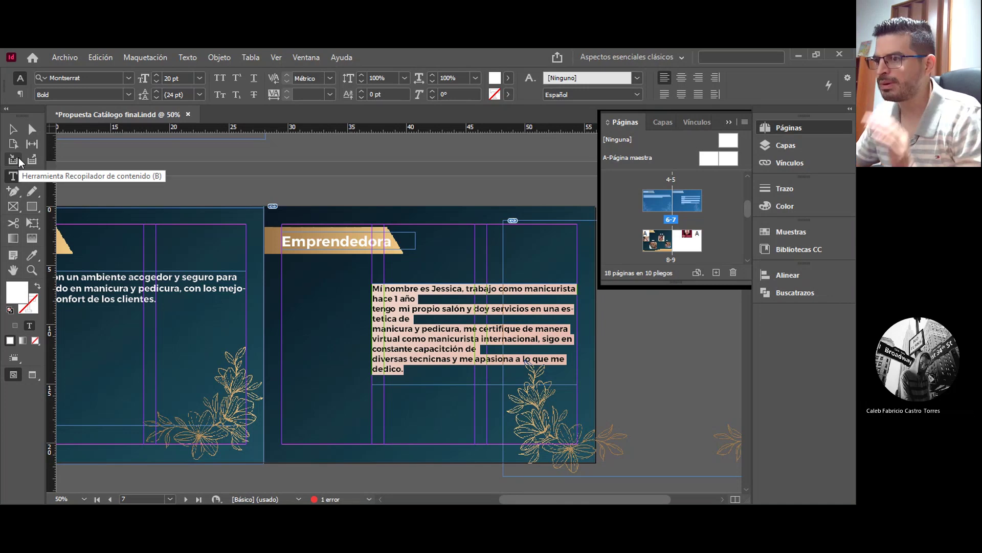
{"action": "left_click", "coordinate": [8, 133]}
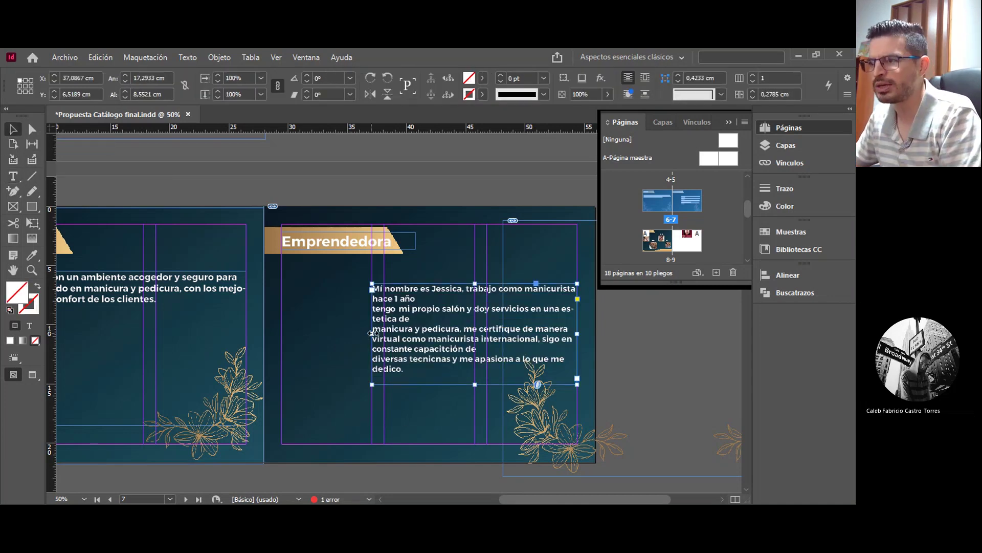
{"action": "mouse_move", "coordinate": [372, 333]}
{"action": "left_mouse_down"}
{"action": "mouse_move", "coordinate": [318, 333]}
{"action": "mouse_move", "coordinate": [364, 334]}
{"action": "left_mouse_up"}
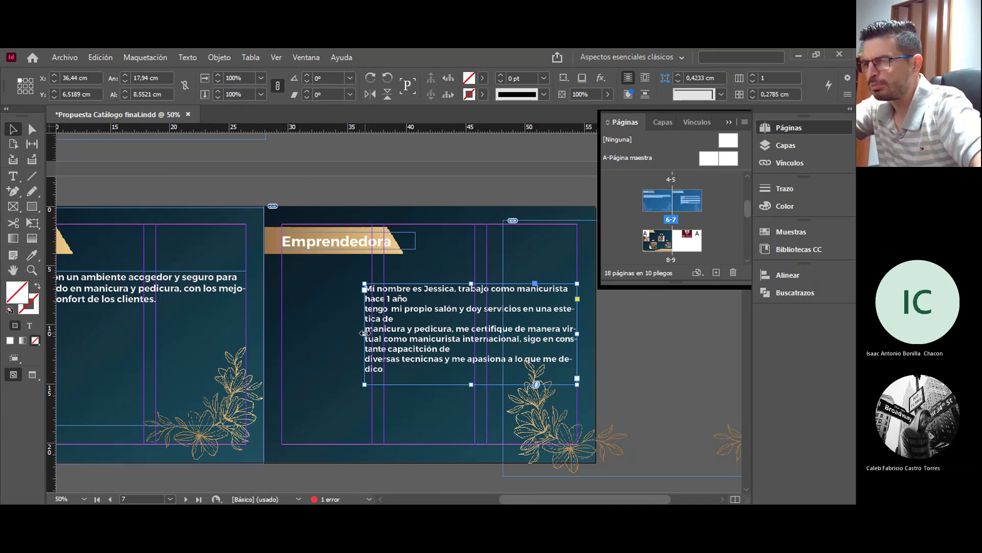
{"action": "left_click_drag", "start_coordinate": [365, 333], "coordinate": [372, 335]}
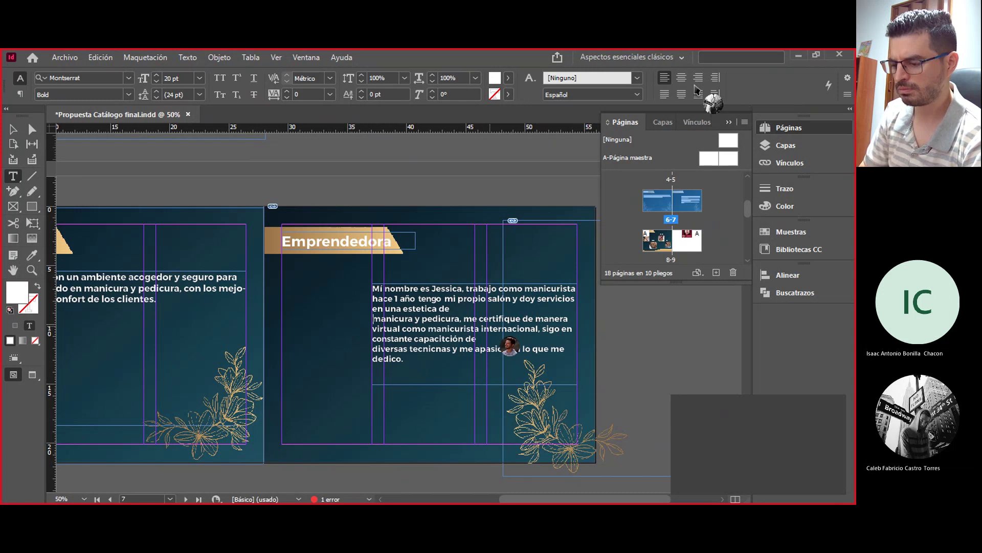
Remove the line break before "manicura" in the biography and narrow its text frame to about 15.74 cm from the inner side
{"action": "key", "text": "BackSpace"}
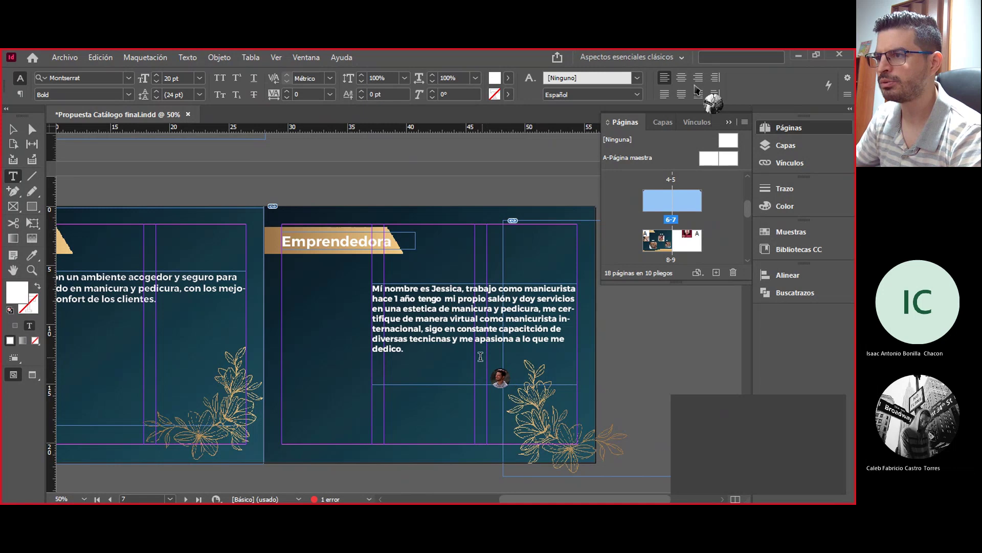
{"action": "left_click", "coordinate": [412, 348]}
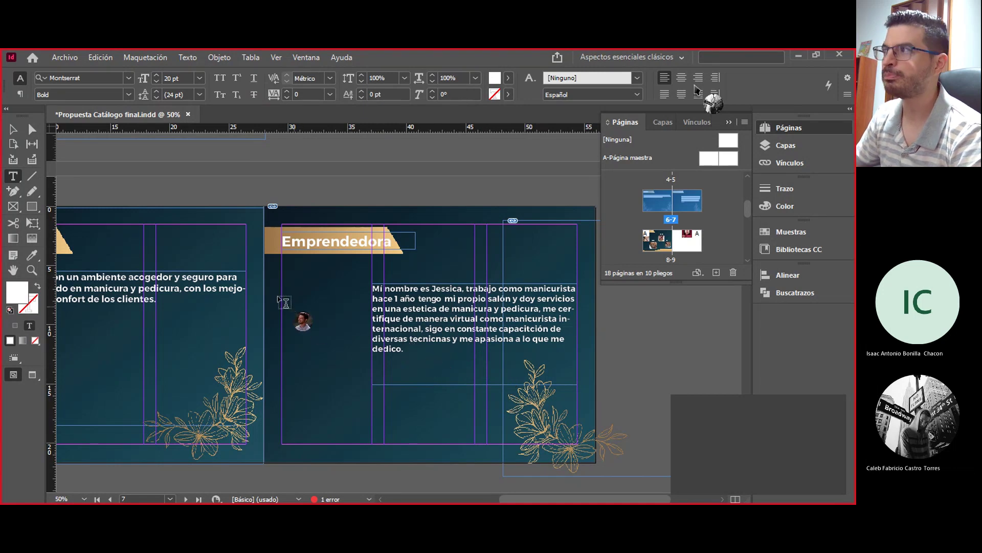
{"action": "left_click", "coordinate": [13, 130]}
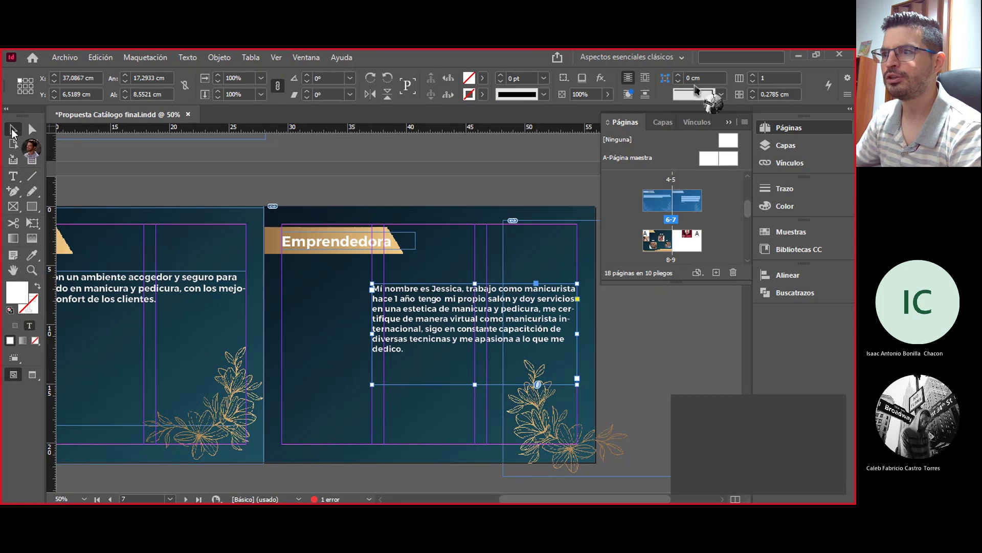
{"action": "left_click", "coordinate": [381, 337]}
{"action": "left_click", "coordinate": [373, 338]}
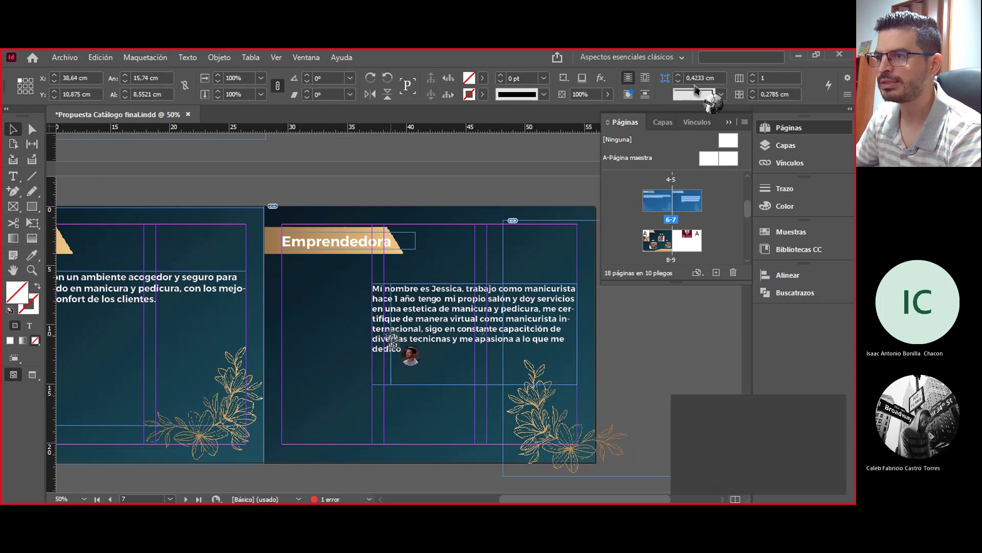
{"action": "left_click_drag", "start_coordinate": [372, 337], "coordinate": [391, 335]}
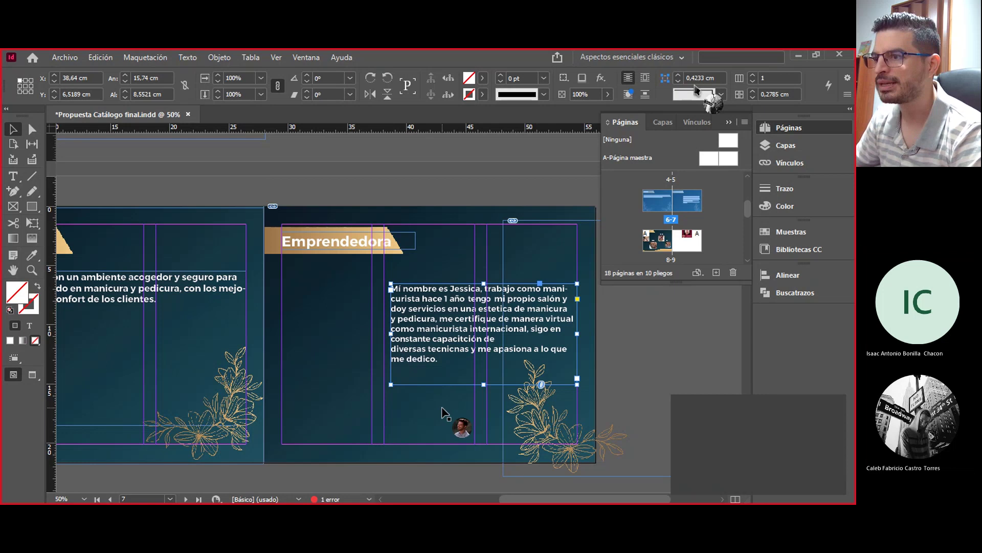
Remove the line break before "diversas" in the biography and add the accent on the e in "técnicnas"
{"action": "left_click", "coordinate": [13, 177]}
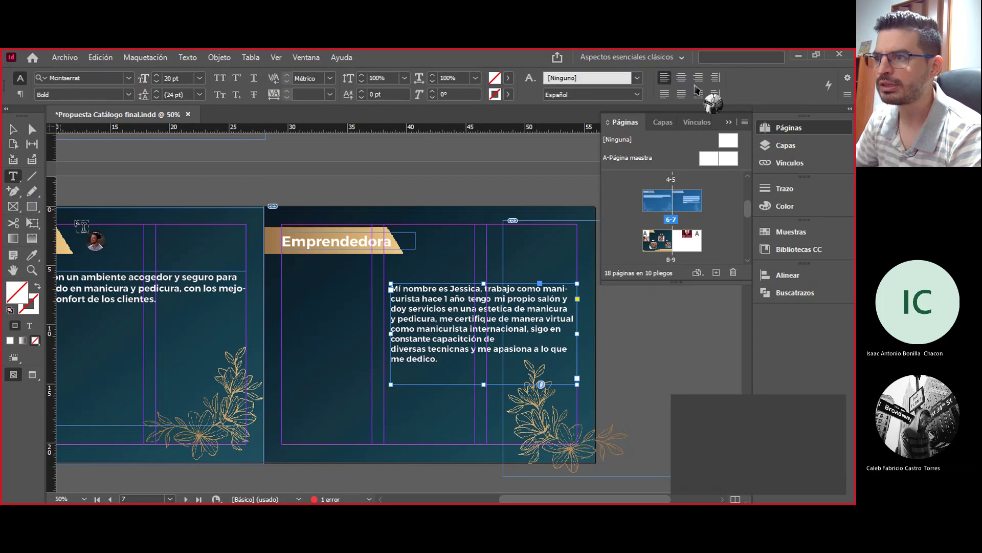
{"action": "left_click", "coordinate": [401, 349]}
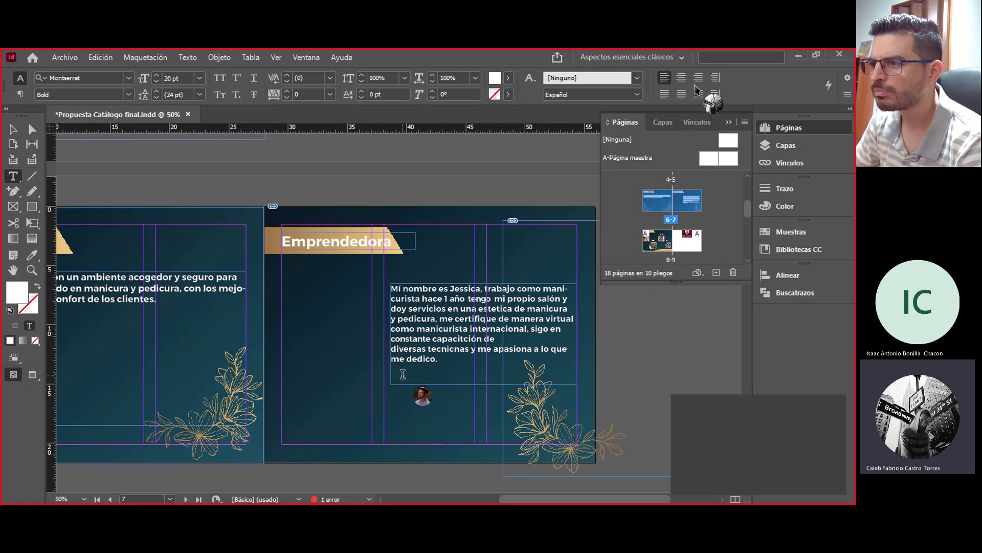
{"action": "key", "text": "Left"}
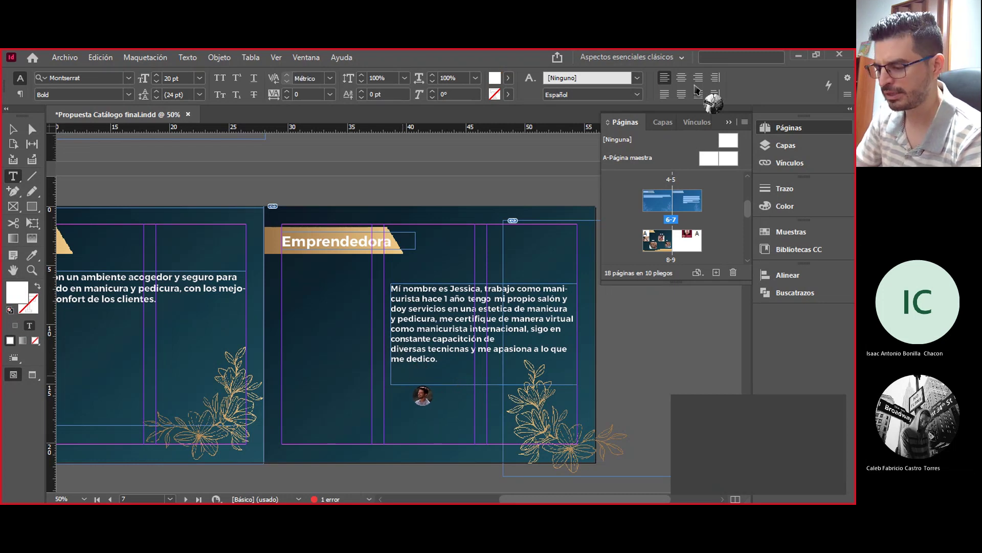
{"action": "key", "text": "BackSpace"}
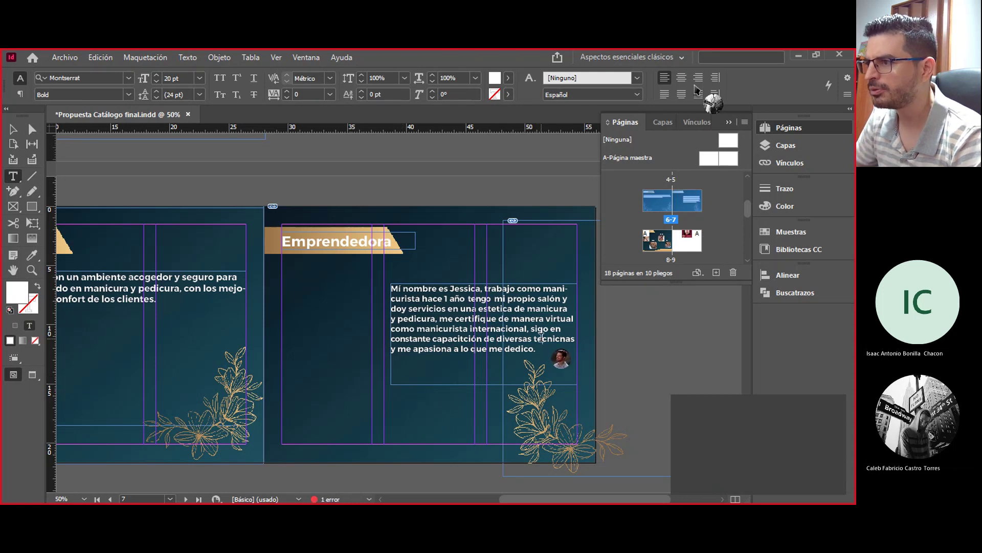
{"action": "left_click", "coordinate": [565, 372]}
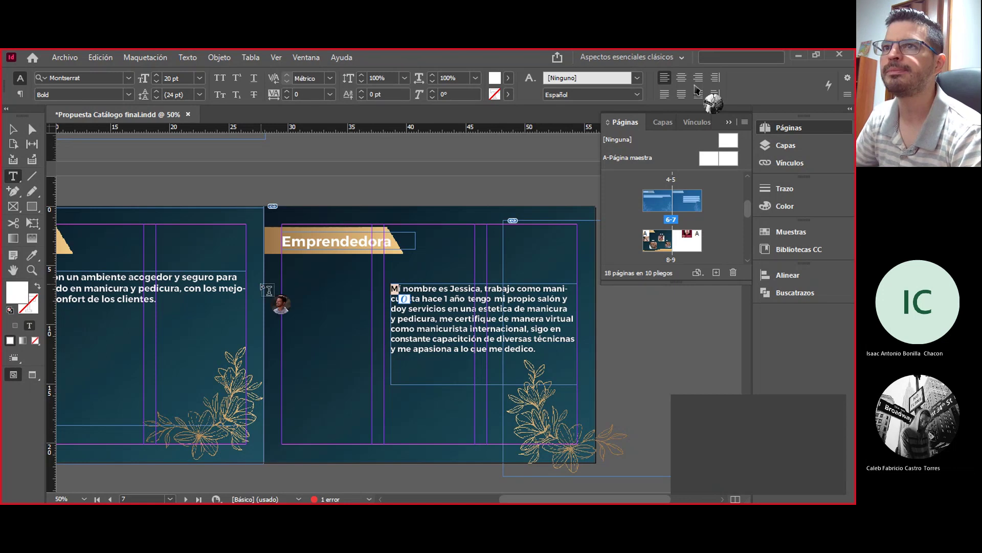
{"action": "left_click", "coordinate": [200, 78]}
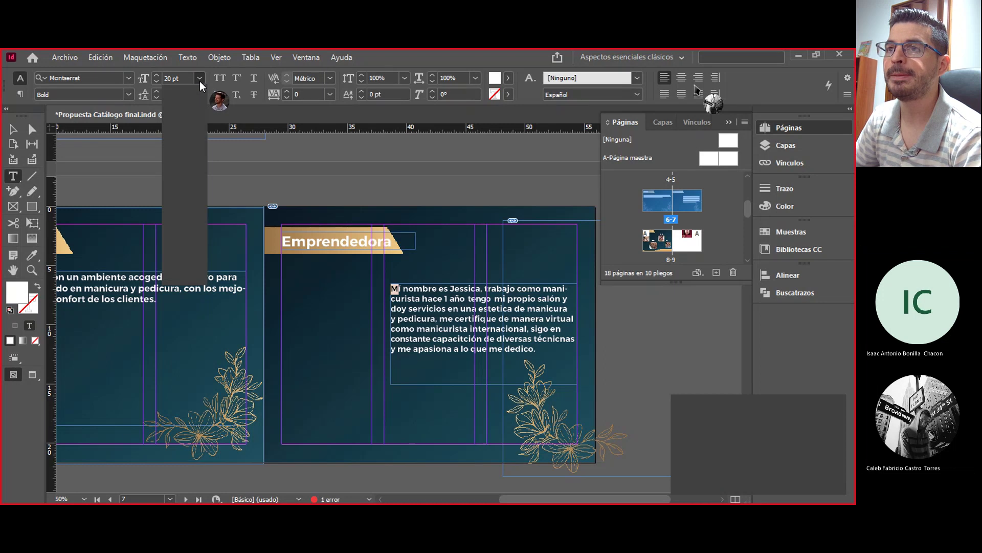
{"action": "left_click", "coordinate": [201, 79]}
{"action": "left_click", "coordinate": [199, 78]}
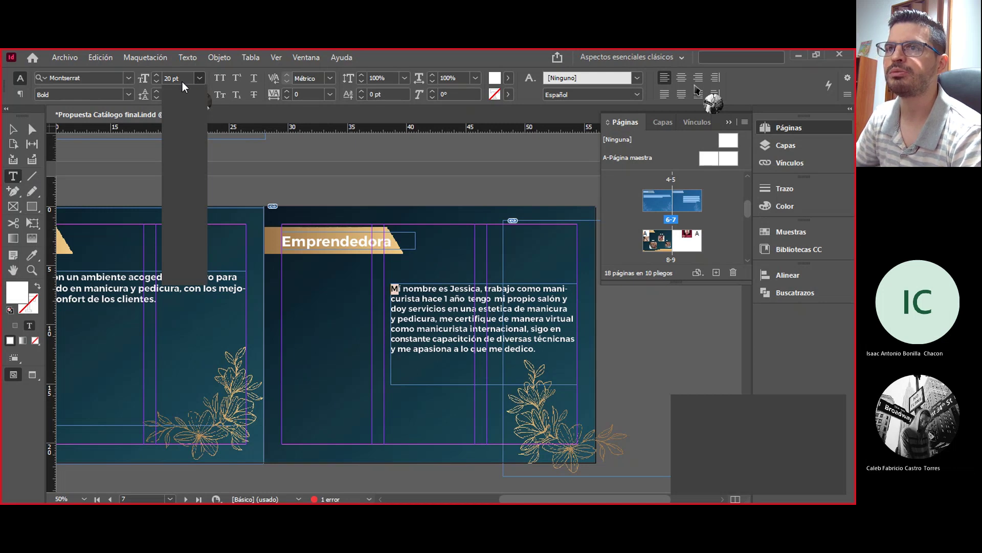
{"action": "left_click", "coordinate": [182, 80]}
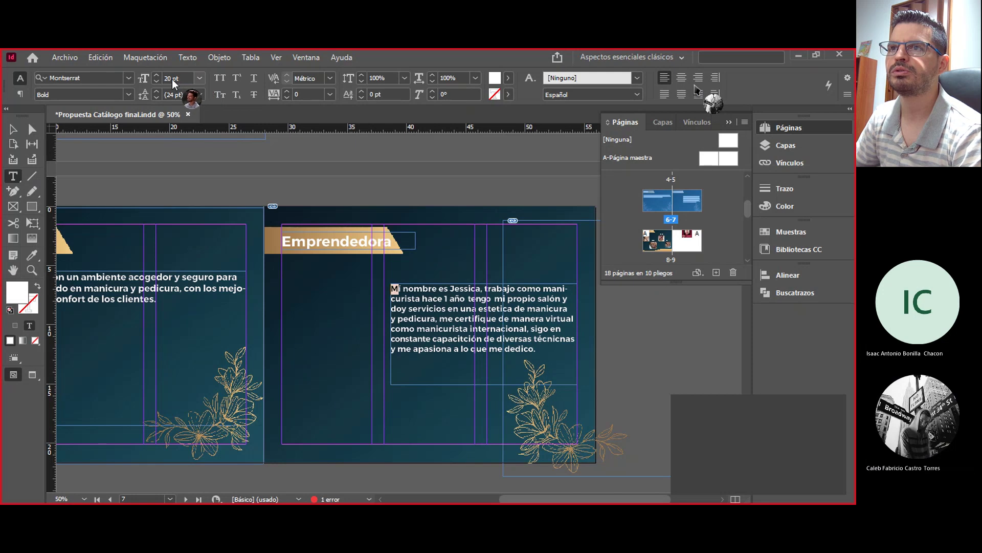
{"action": "key", "text": "Right"}
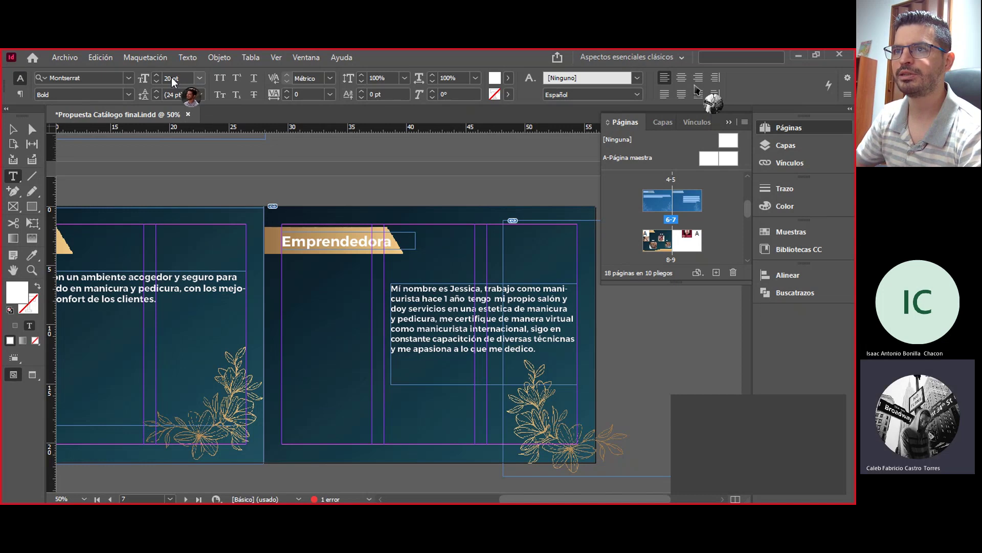
{"action": "left_click", "coordinate": [198, 78]}
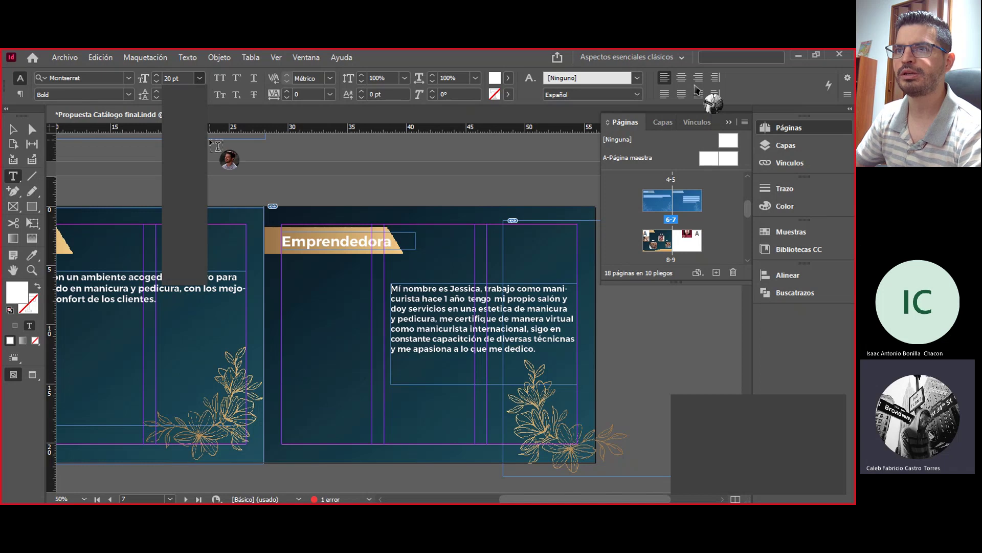
{"action": "left_click", "coordinate": [183, 77]}
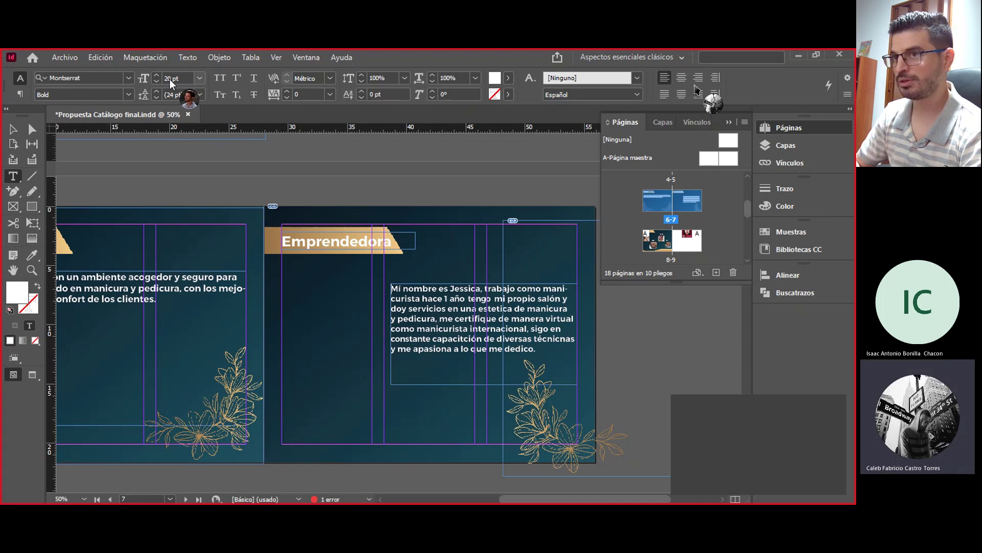
{"action": "key", "text": "BackSpace"}
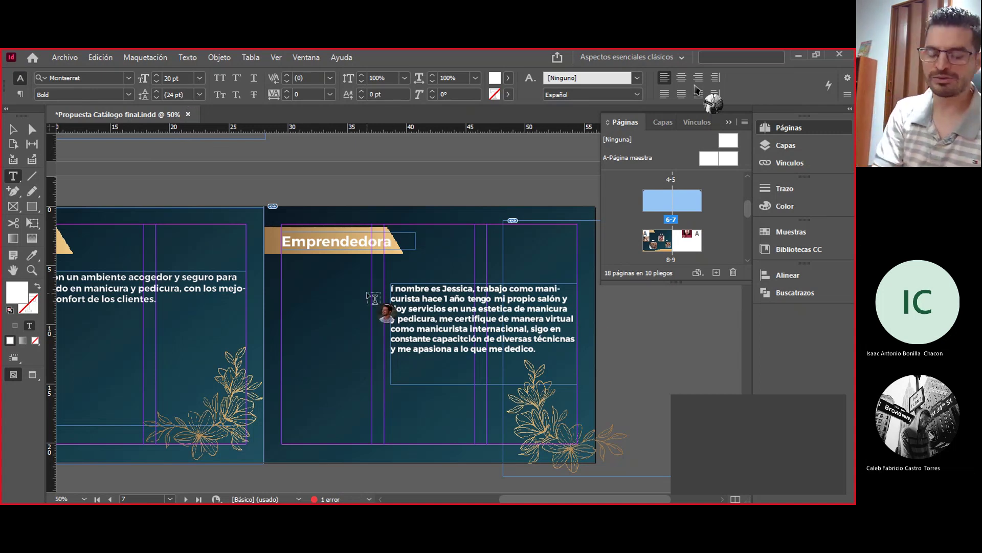
{"action": "key", "text": "ctrl+z"}
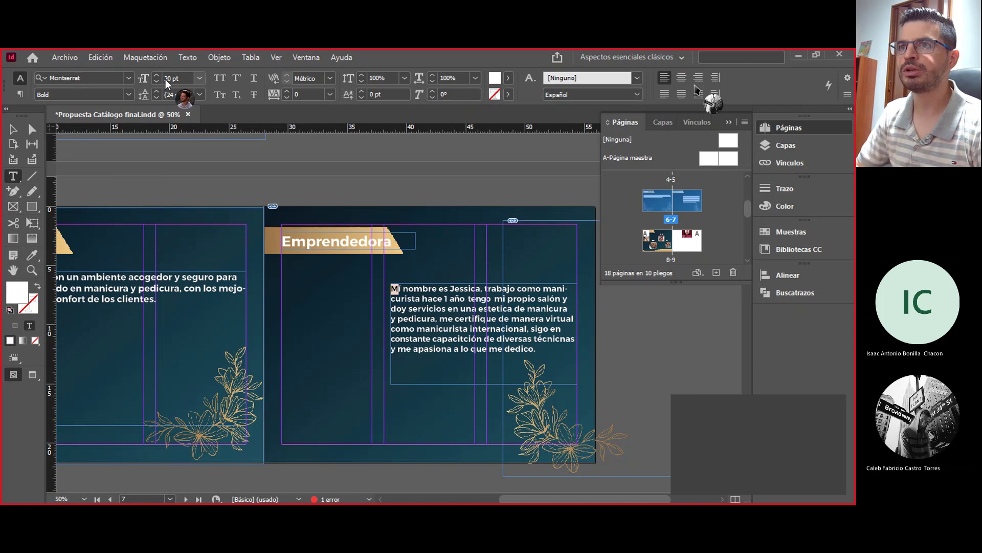
{"action": "key", "text": "BackSpace"}
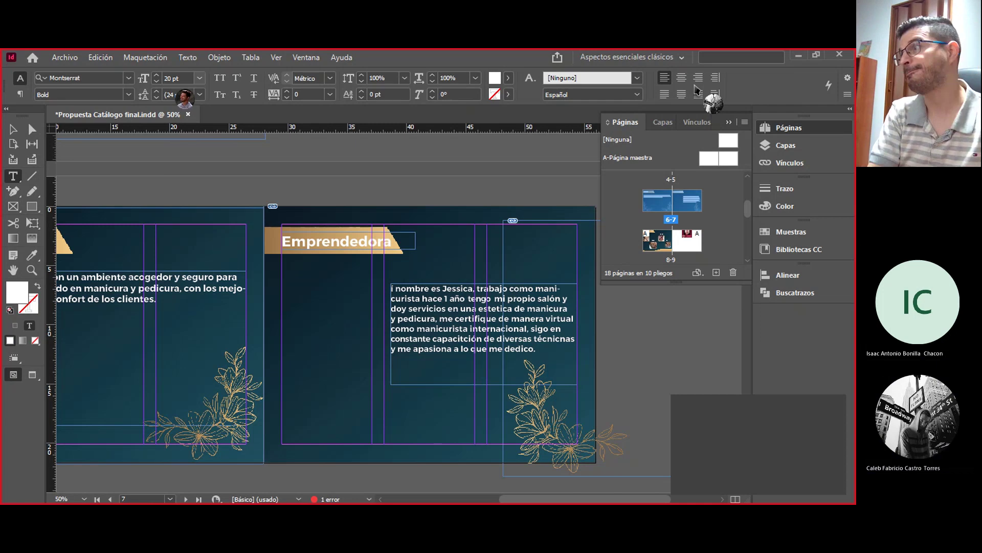
{"action": "key", "text": "ctrl+z"}
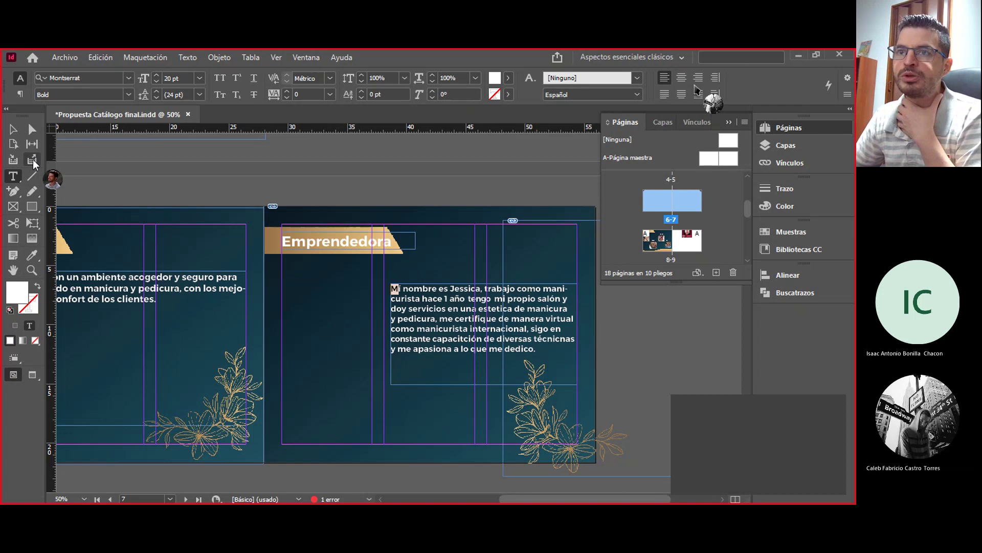
Move the floral ornament image back over the Emprendedora page, to about X 28.2 cm and Y 0.375 cm
{"action": "left_click", "coordinate": [11, 128]}
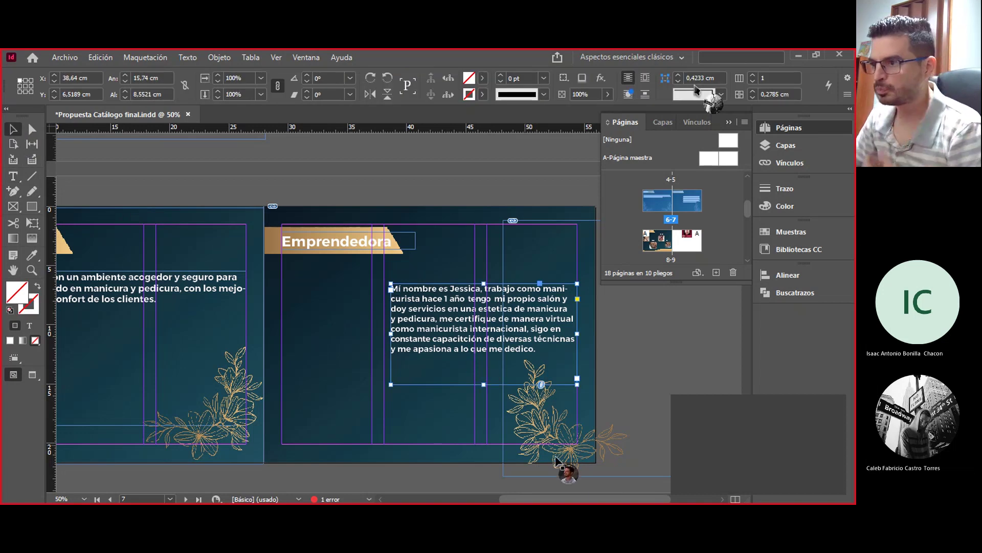
{"action": "left_click_drag", "start_coordinate": [572, 459], "coordinate": [341, 450]}
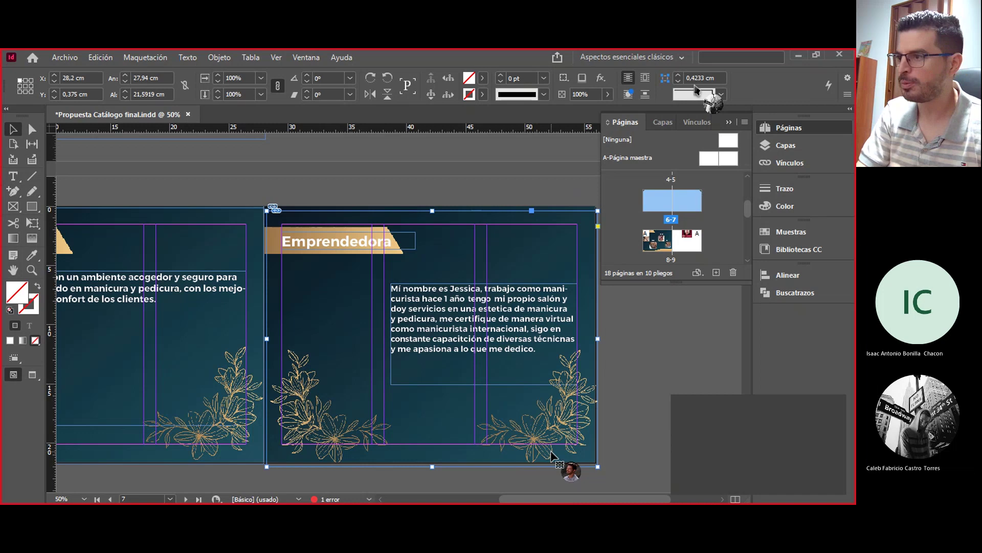
Place a copy of the floral ornament image on the pasteboard and crop the original's frame to about 11.6 × 11.59 cm around its left-hand flowers
{"action": "key", "text": "ctrl+v"}
{"action": "left_click_drag", "start_coordinate": [552, 454], "coordinate": [693, 364]}
{"action": "left_click", "coordinate": [551, 435]}
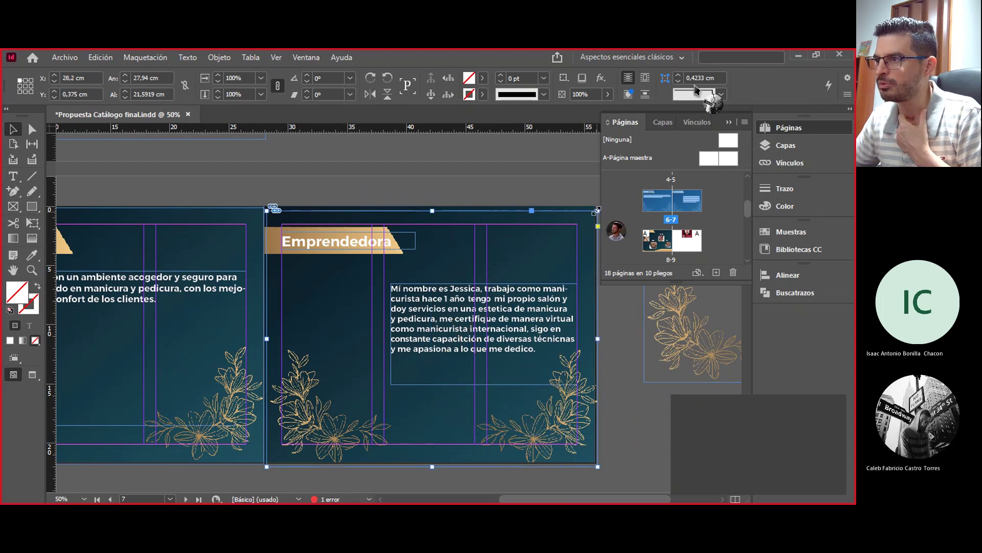
{"action": "left_click_drag", "start_coordinate": [596, 209], "coordinate": [404, 329]}
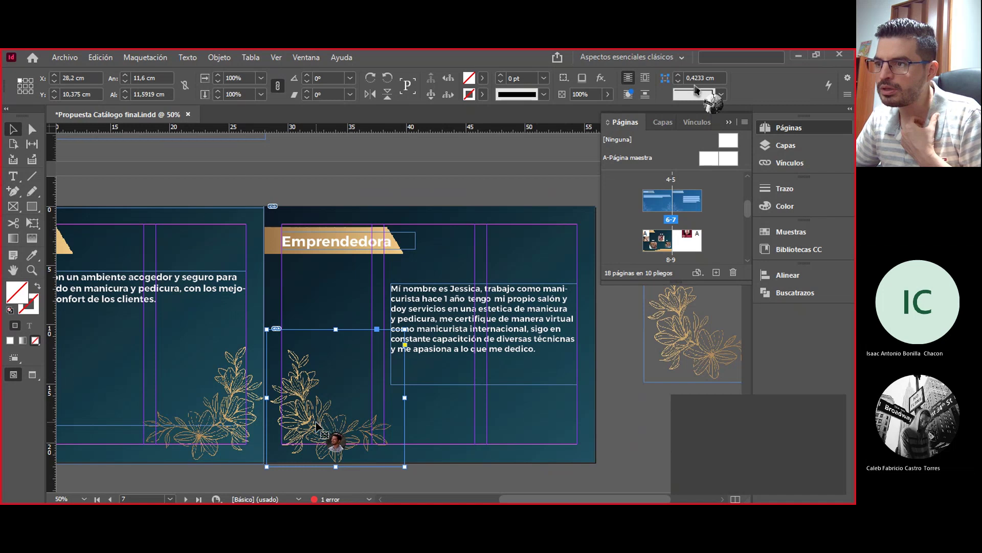
Move the biography frame to about X 35.64, Y 8.775 cm, and bring the copied ornament onto the page at about X 29.2, Y -2.725 cm
{"action": "left_click", "coordinate": [460, 326]}
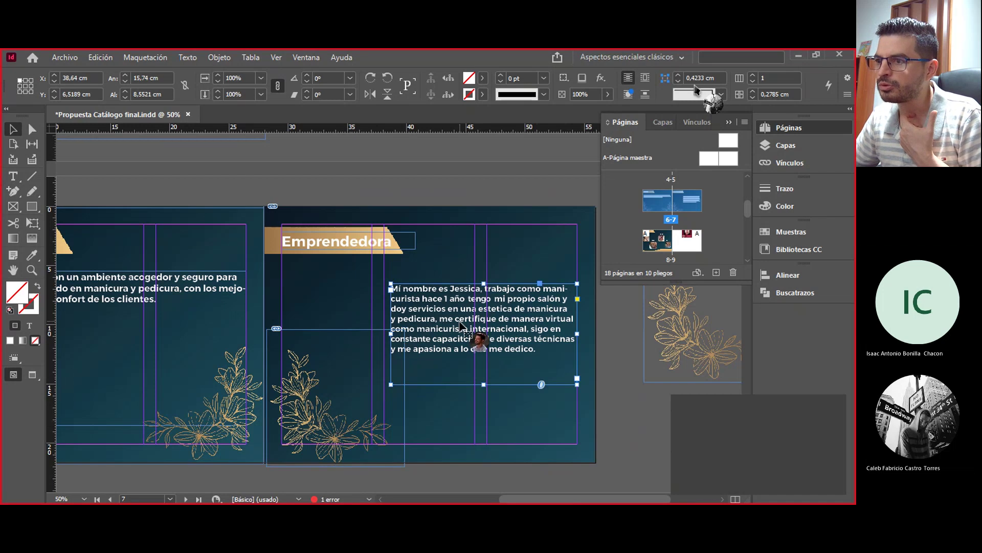
{"action": "left_click_drag", "start_coordinate": [461, 325], "coordinate": [444, 351]}
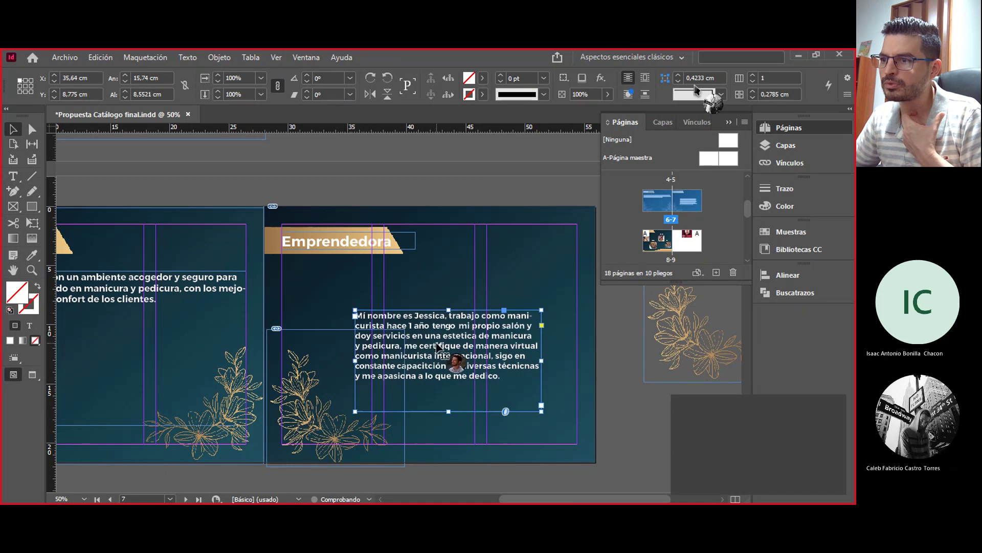
{"action": "left_click", "coordinate": [685, 353]}
{"action": "left_click_drag", "start_coordinate": [685, 353], "coordinate": [336, 408]}
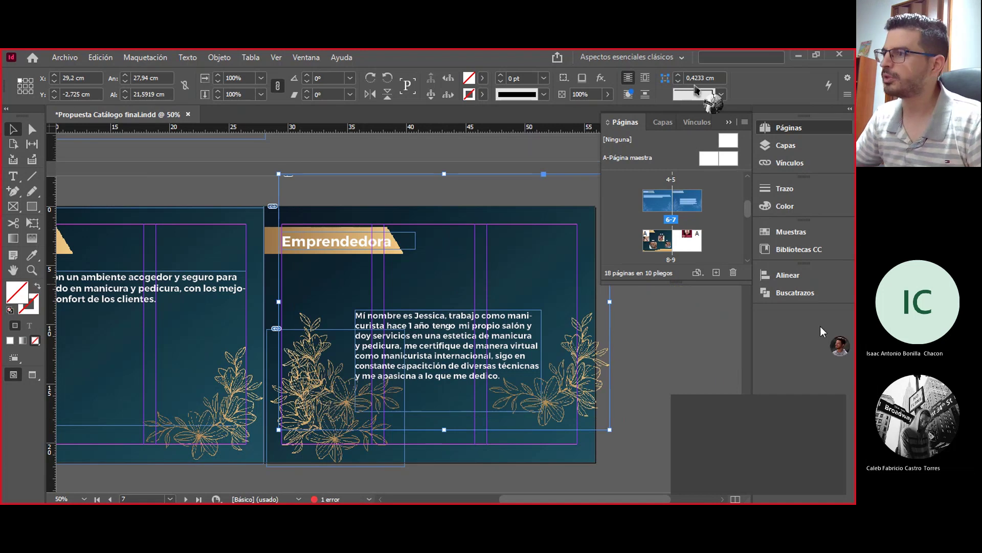
Crop the copied floral ornament's frame on the Emprendedora page to about 12.4 × 11.59 cm around its left-hand flowers
{"action": "left_click", "coordinate": [732, 122]}
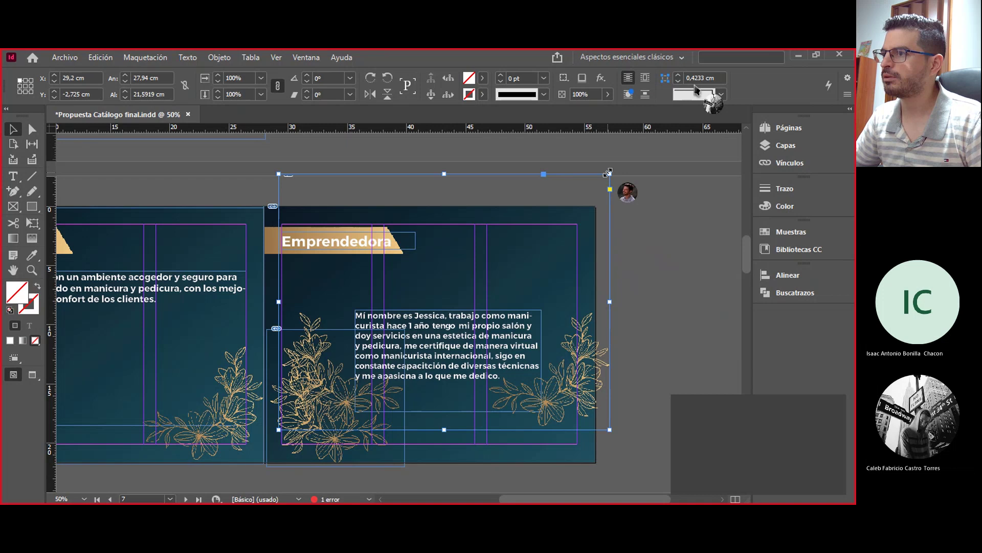
{"action": "left_click", "coordinate": [413, 314]}
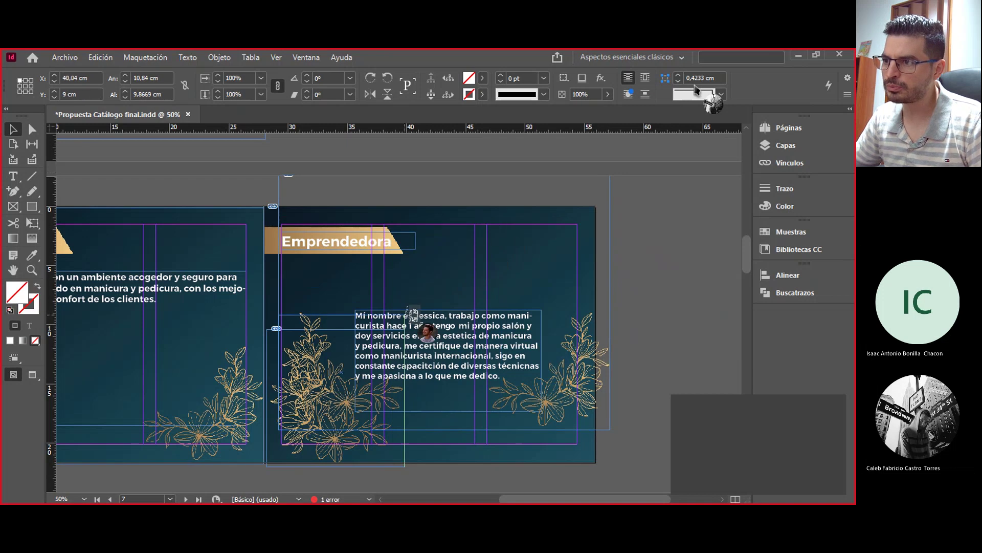
{"action": "left_click_drag", "start_coordinate": [412, 314], "coordinate": [459, 290]}
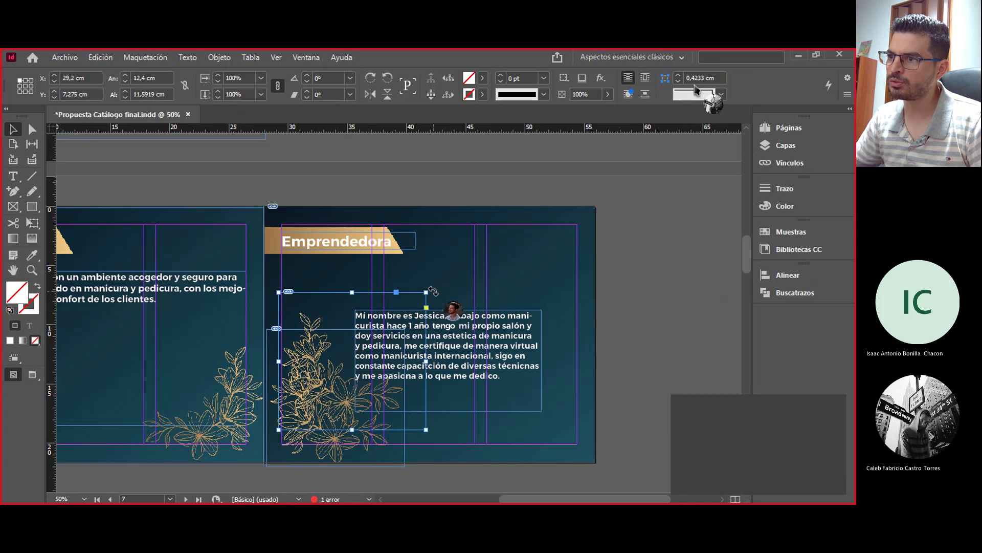
Rotate the cropped ornament copy 180° and move it to the upper-right corner of the Emprendedora page
{"action": "left_click_drag", "start_coordinate": [433, 291], "coordinate": [327, 496]}
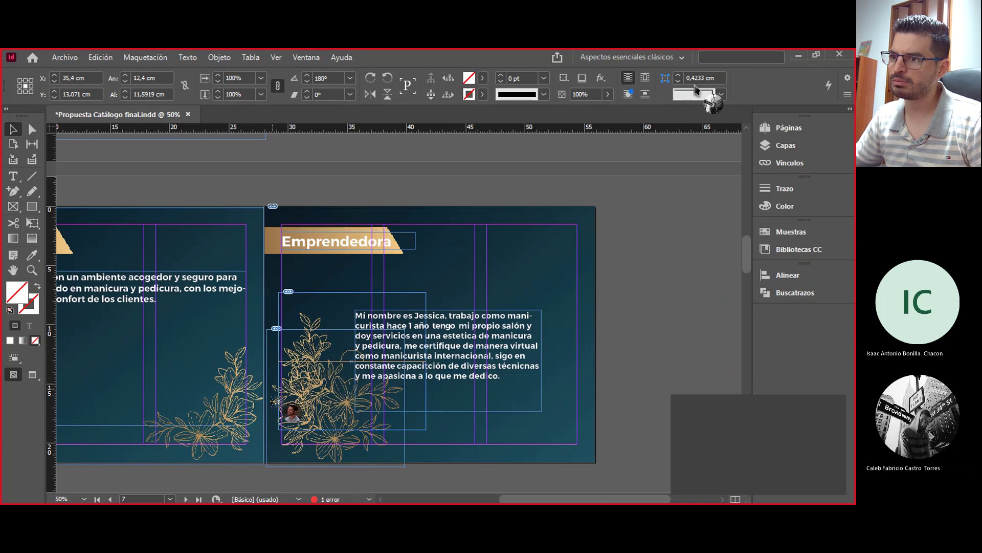
{"action": "left_click", "coordinate": [289, 455]}
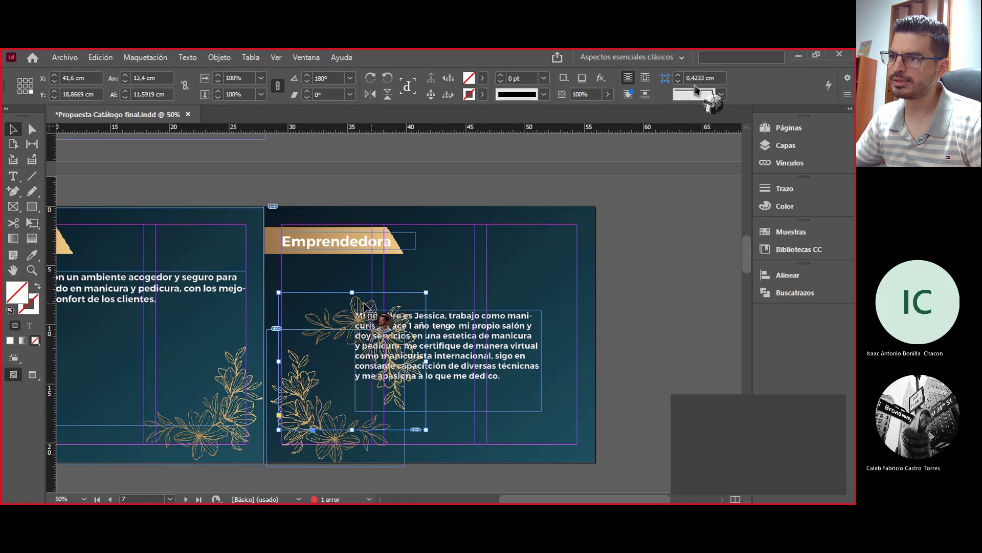
{"action": "left_click_drag", "start_coordinate": [364, 307], "coordinate": [507, 240]}
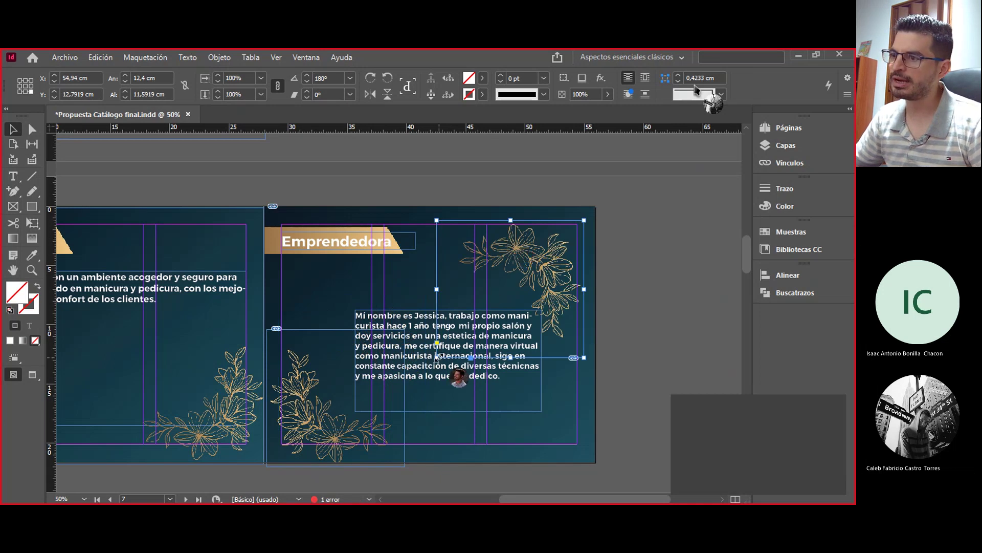
Scale the rotated ornament down proportionally to about 62%, giving a frame of about 7.7 × 7.2 cm
{"action": "left_click", "coordinate": [493, 290]}
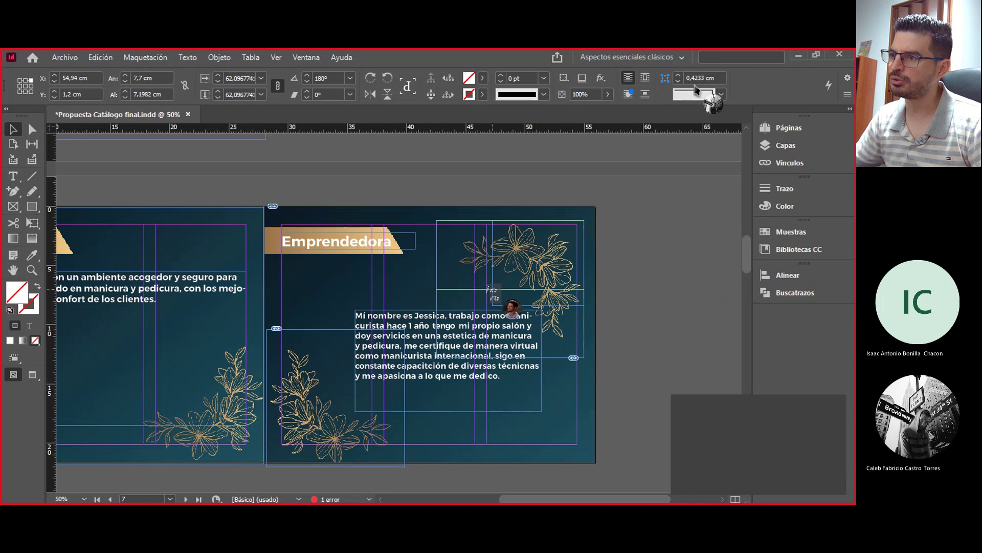
{"action": "key", "text": "ctrl+alt+shift+e"}
{"action": "left_click", "coordinate": [631, 344]}
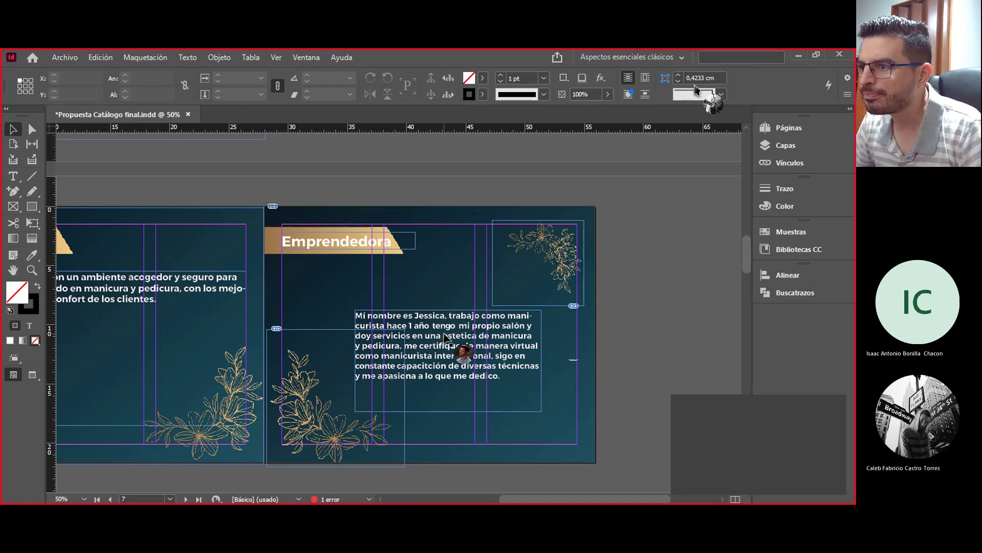
Move the Emprendedora biography frame below the corner ornament, against the right margin, at about X 38.64, Y 7.275 cm
{"action": "left_click_drag", "start_coordinate": [441, 346], "coordinate": [465, 307]}
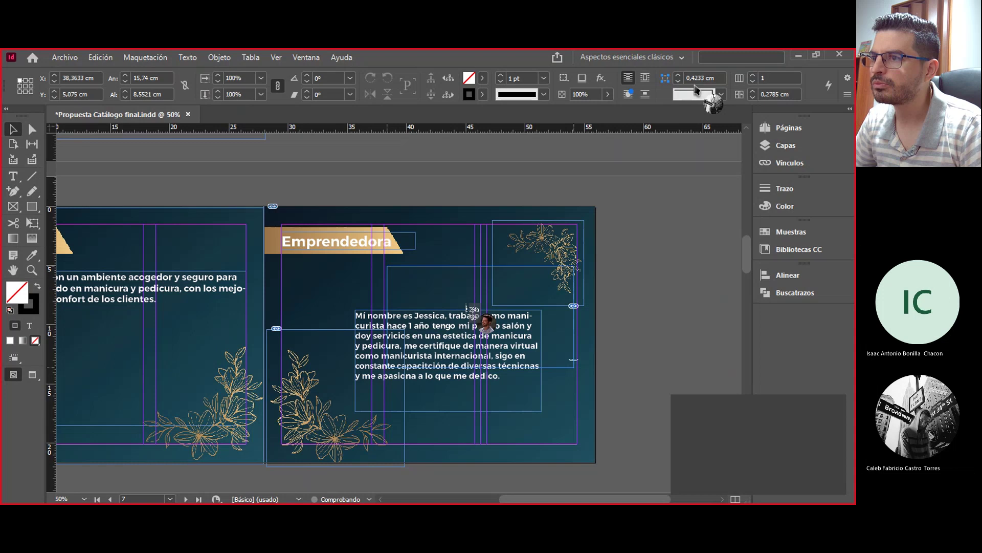
{"action": "left_click_drag", "start_coordinate": [467, 309], "coordinate": [496, 265]}
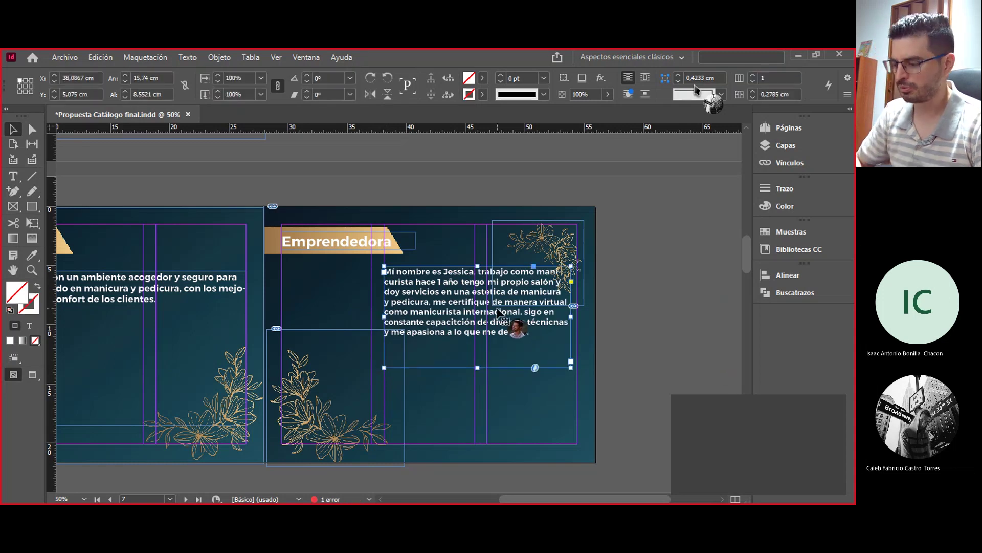
{"action": "left_click_drag", "start_coordinate": [499, 313], "coordinate": [457, 323]}
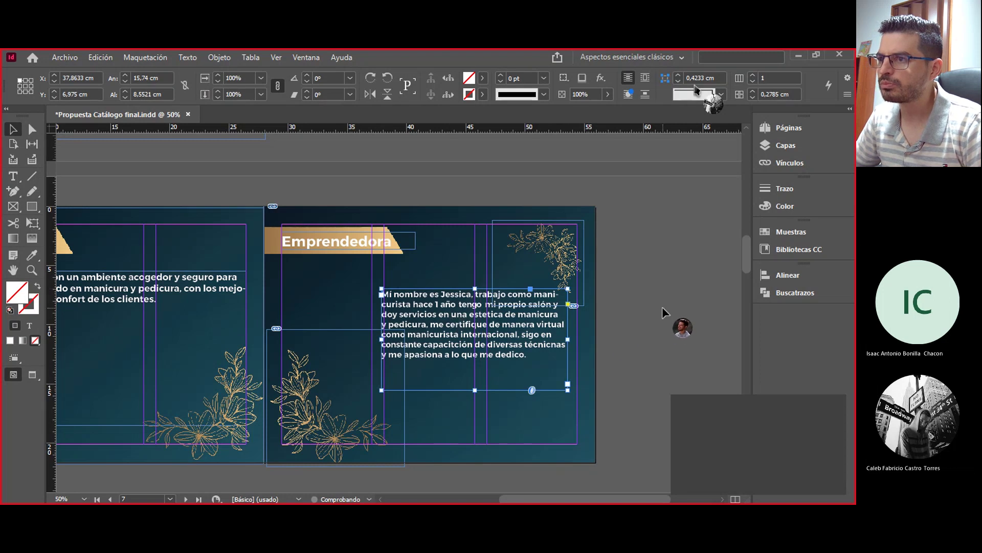
{"action": "left_click", "coordinate": [538, 353]}
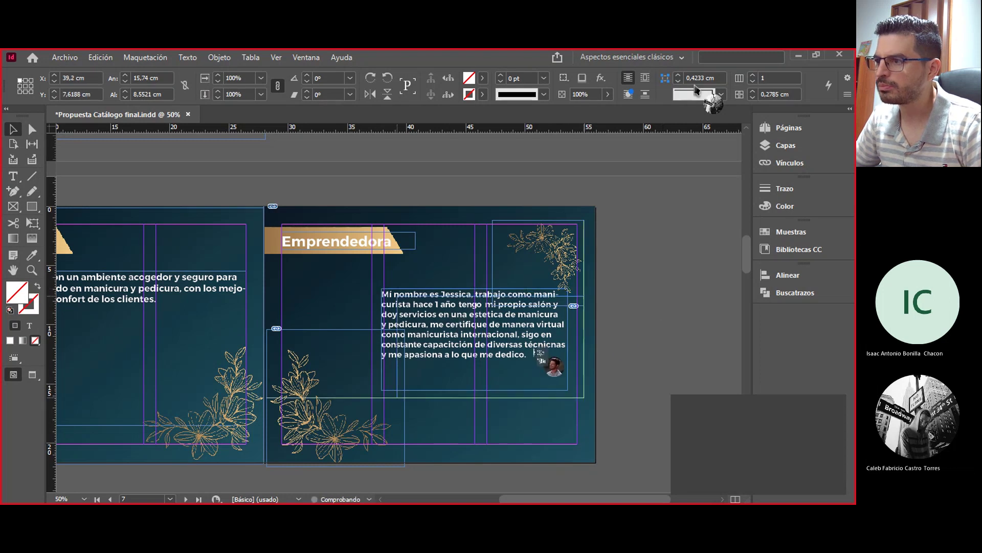
{"action": "left_click_drag", "start_coordinate": [538, 353], "coordinate": [558, 340]}
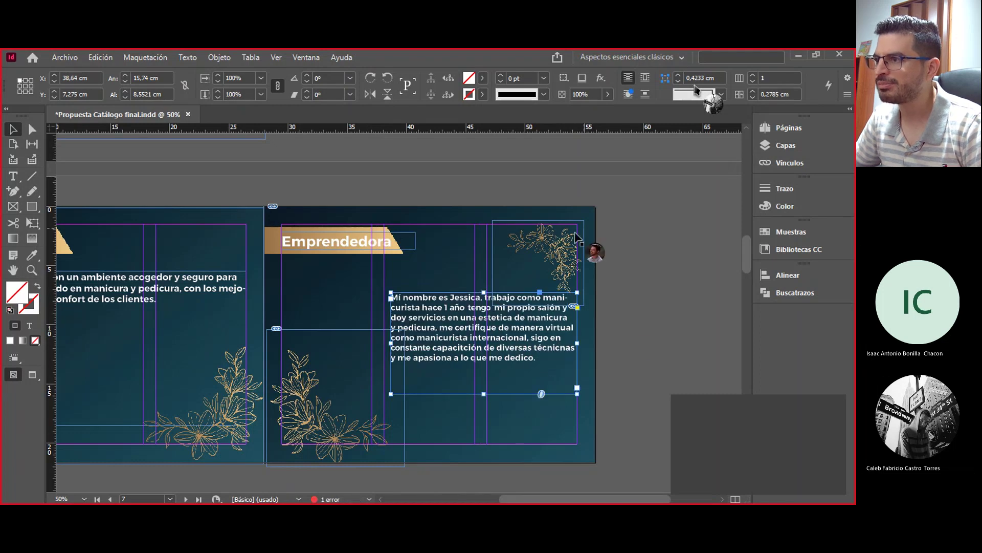
Nudge the small corner ornament slightly up and to the left, away from the biography text
{"action": "left_click", "coordinate": [562, 250]}
{"action": "left_click_drag", "start_coordinate": [562, 247], "coordinate": [558, 240]}
{"action": "left_click", "coordinate": [644, 264]}
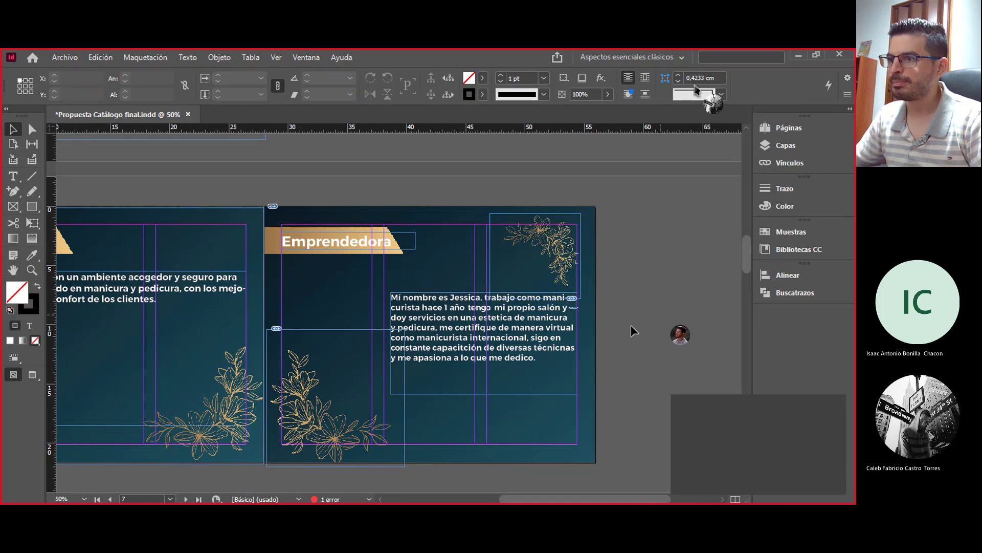
Extend the biography frame's left edge to the column guide, making it about 16.29 cm wide
{"action": "left_click", "coordinate": [463, 351]}
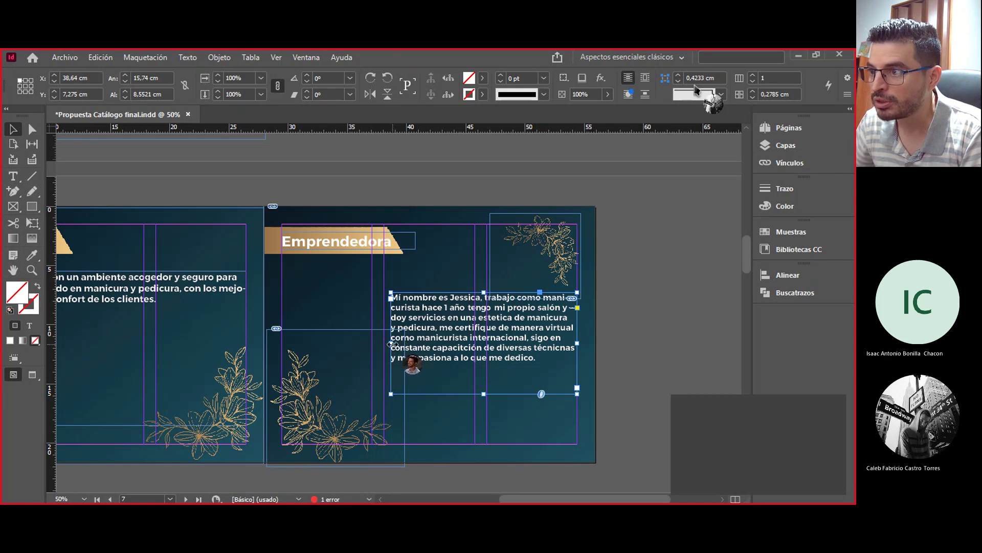
{"action": "left_click_drag", "start_coordinate": [392, 344], "coordinate": [385, 345]}
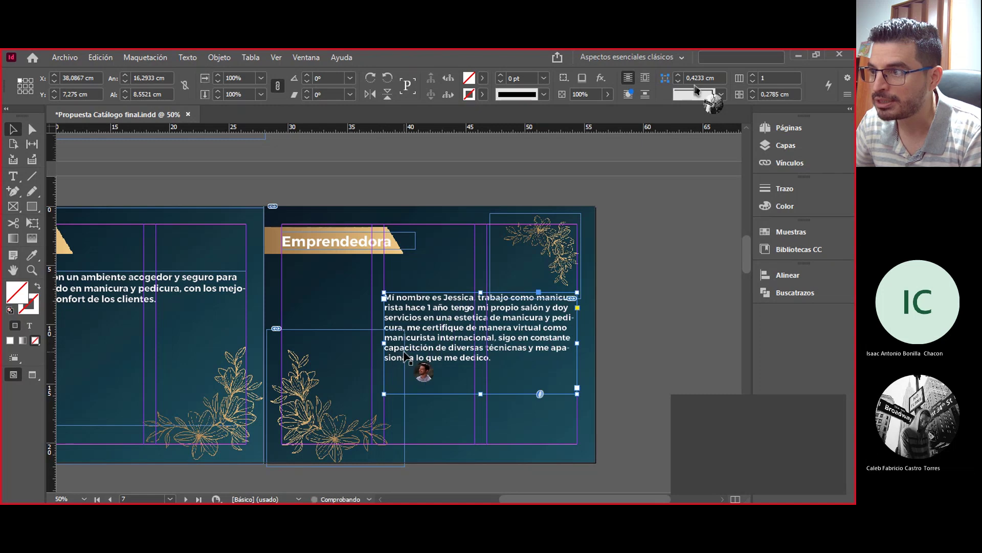
{"action": "left_click", "coordinate": [612, 375]}
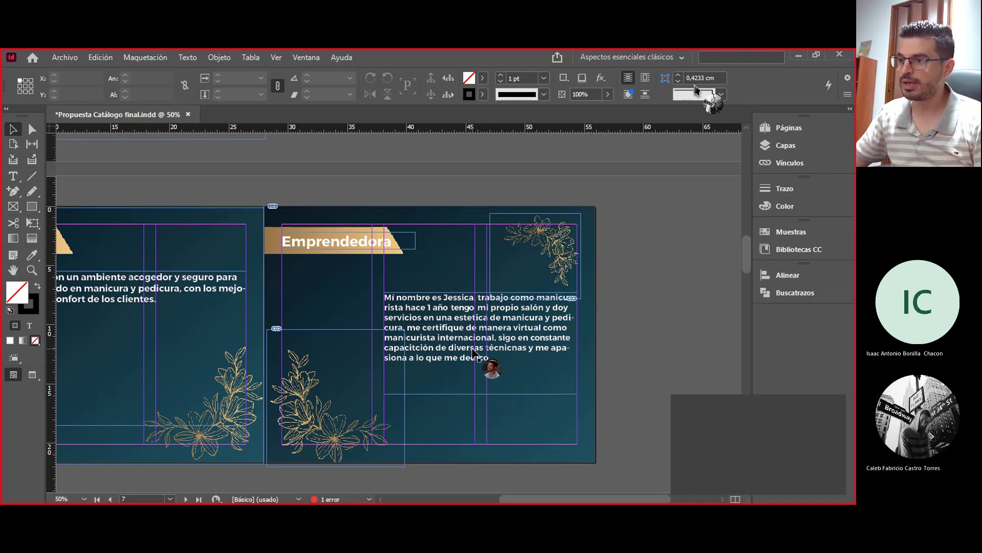
Move the floral ornament image on the VISIÓN page out of the text's way, to about X -7.76, Y 5.5 cm
{"action": "scroll", "coordinate": [353, 331], "scroll_direction": "left", "scroll_amount": 1}
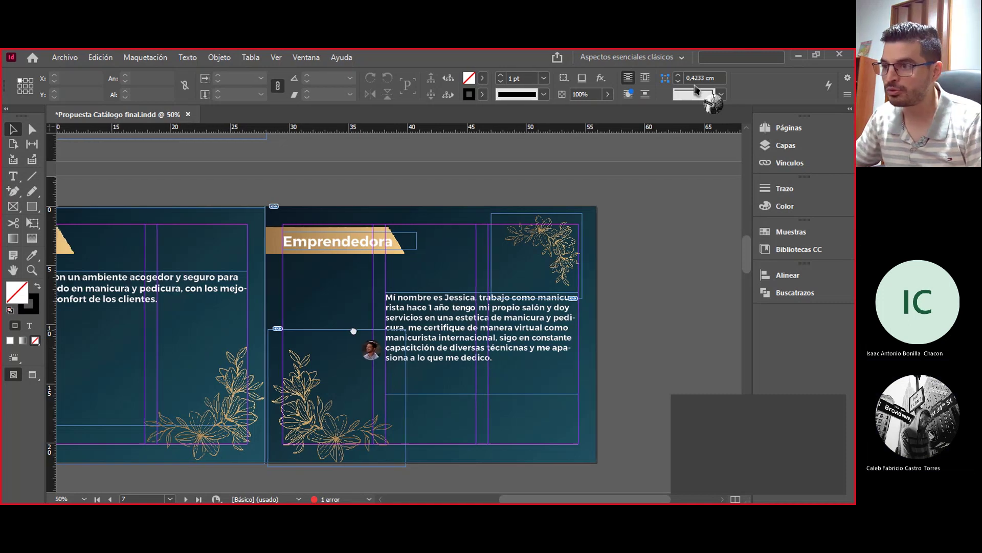
{"action": "left_click_drag", "start_coordinate": [353, 331], "coordinate": [408, 313]}
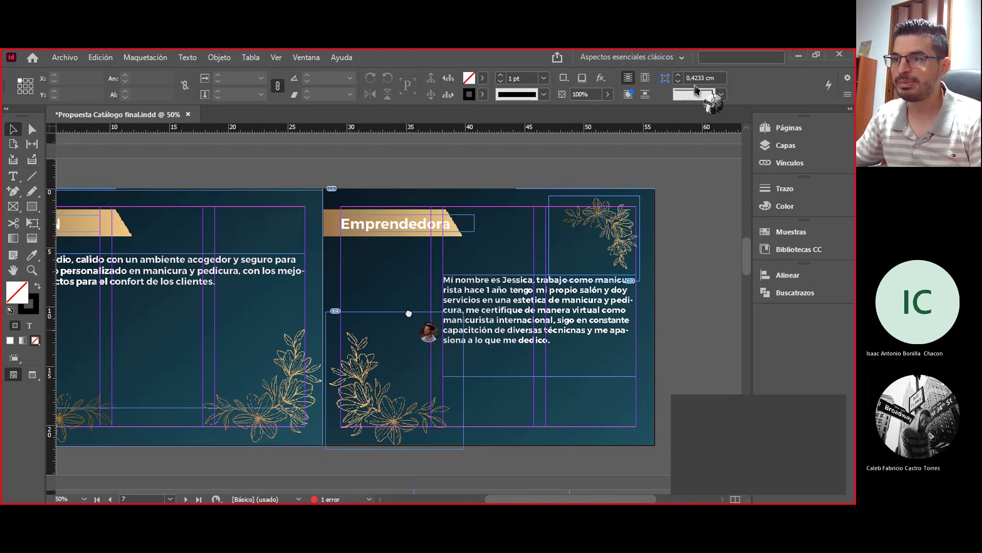
{"action": "left_click_drag", "start_coordinate": [280, 295], "coordinate": [313, 282]}
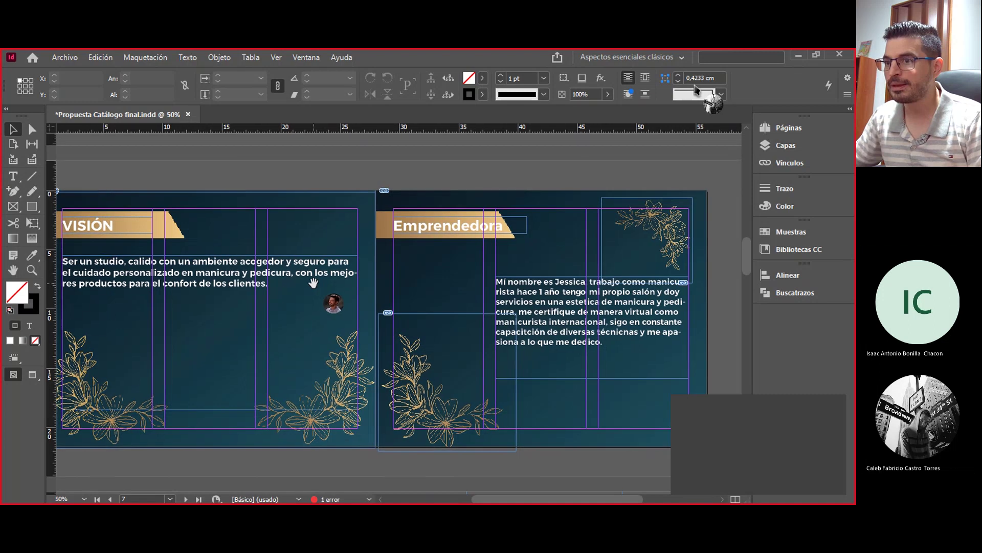
{"action": "left_click", "coordinate": [331, 280]}
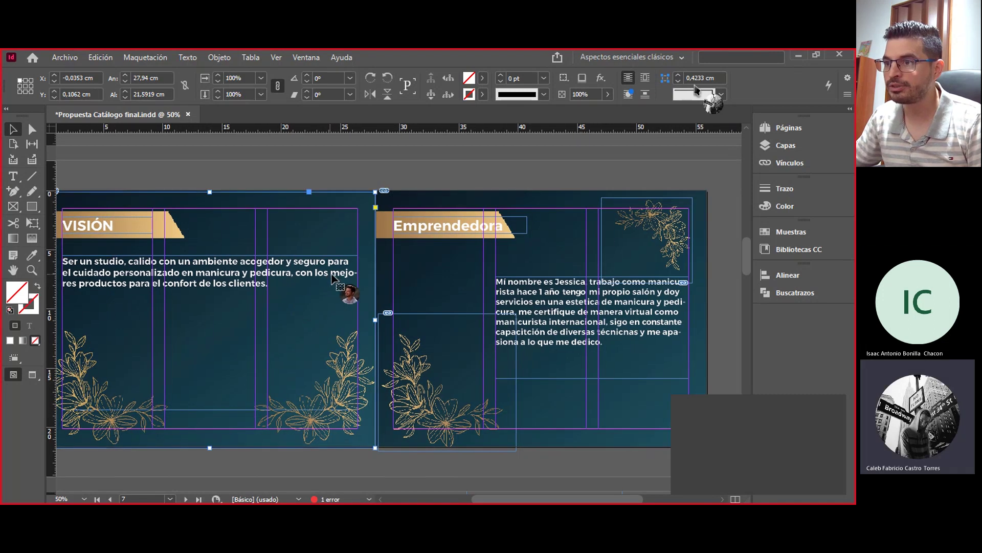
{"action": "left_click_drag", "start_coordinate": [348, 410], "coordinate": [262, 423]}
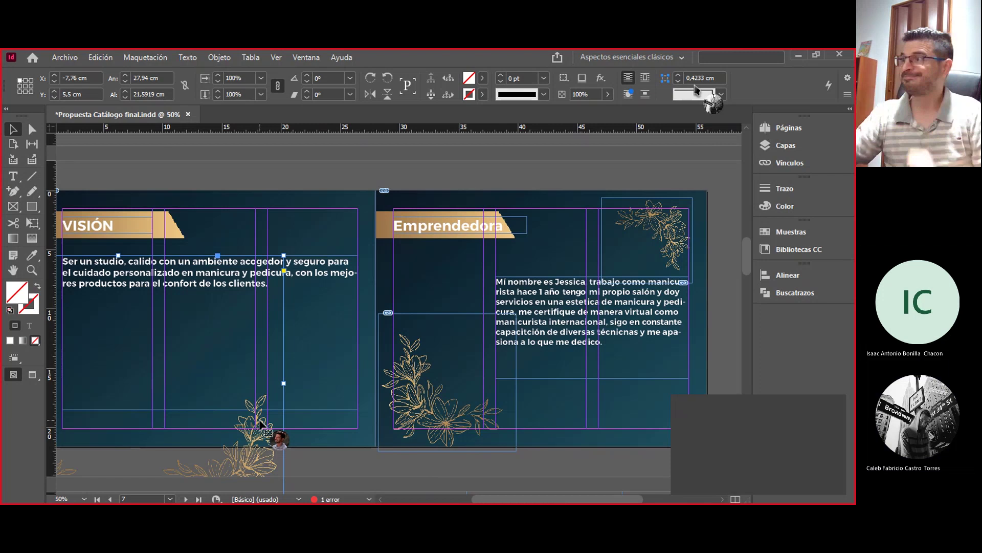
List the objects of layer Capa 1, select the VISIÓN paragraph's frame and narrow it to about 16.29 cm at the column guide
{"action": "left_click", "coordinate": [784, 146]}
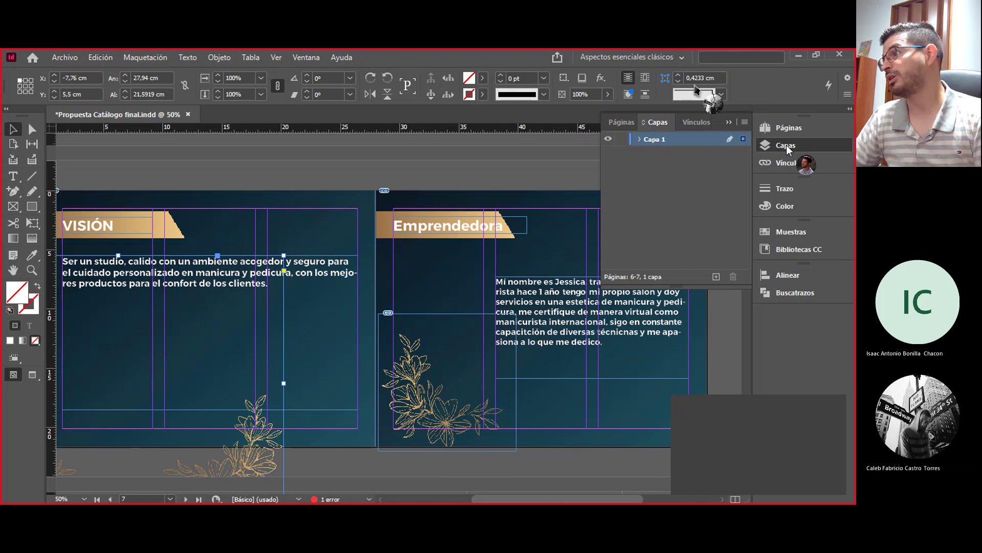
{"action": "left_click", "coordinate": [342, 298]}
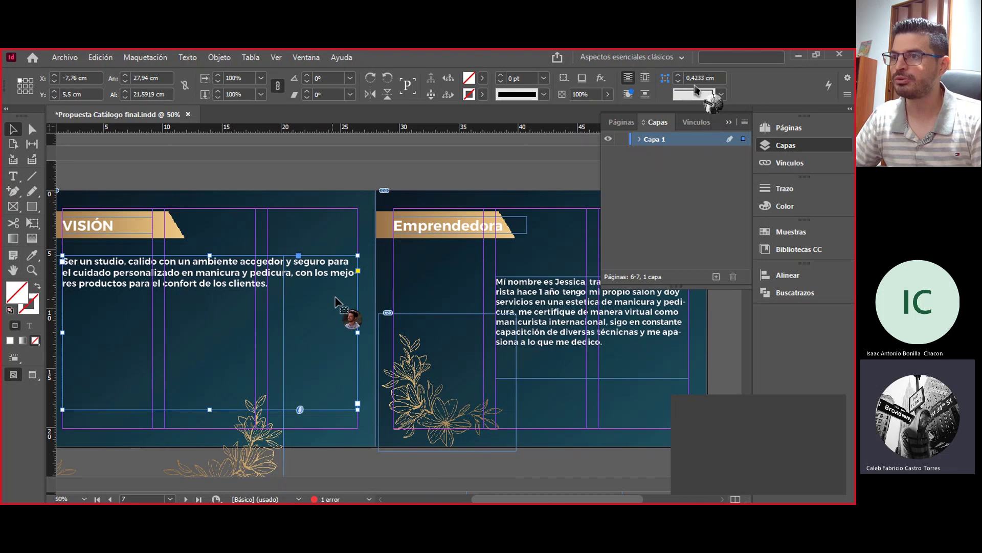
{"action": "left_click", "coordinate": [638, 138]}
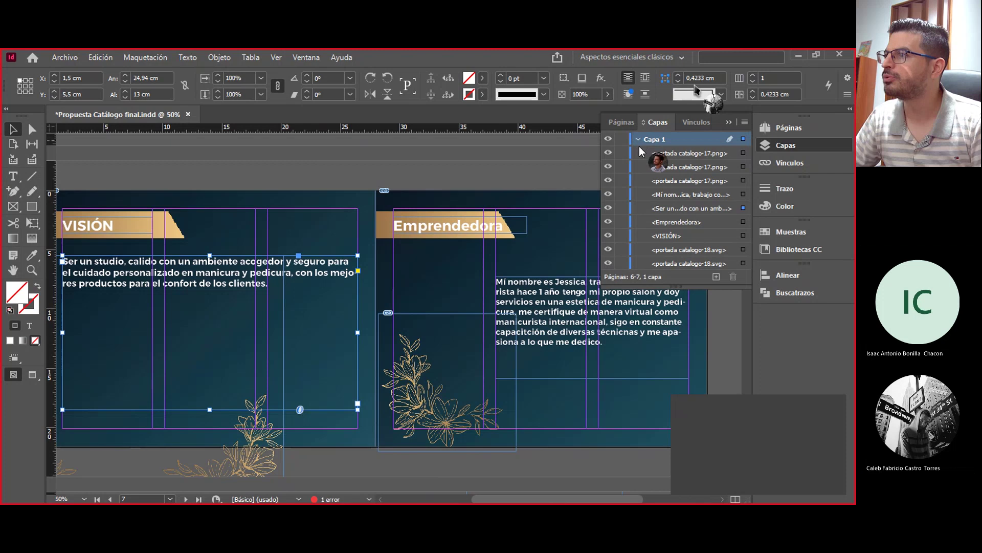
{"action": "left_click", "coordinate": [673, 208]}
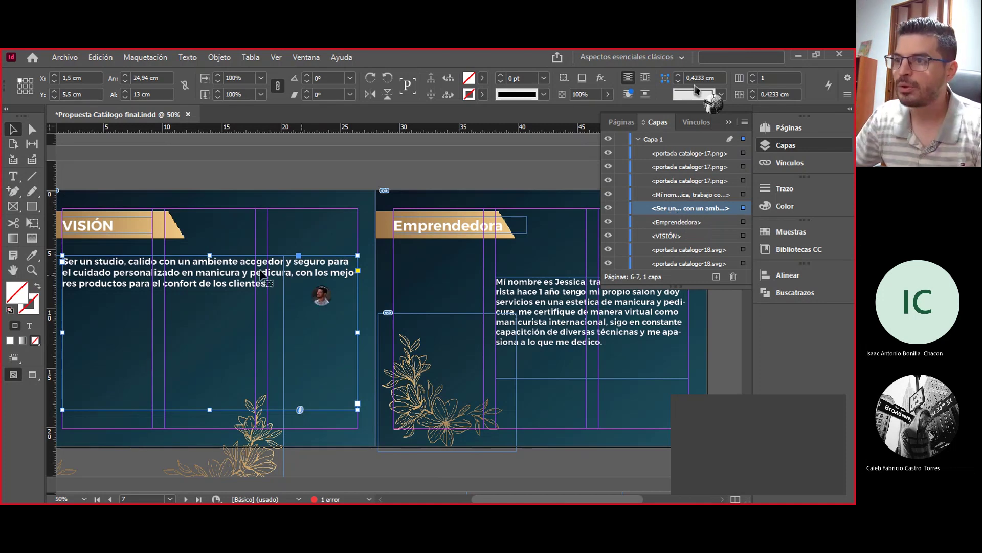
{"action": "left_click_drag", "start_coordinate": [267, 329], "coordinate": [202, 380]}
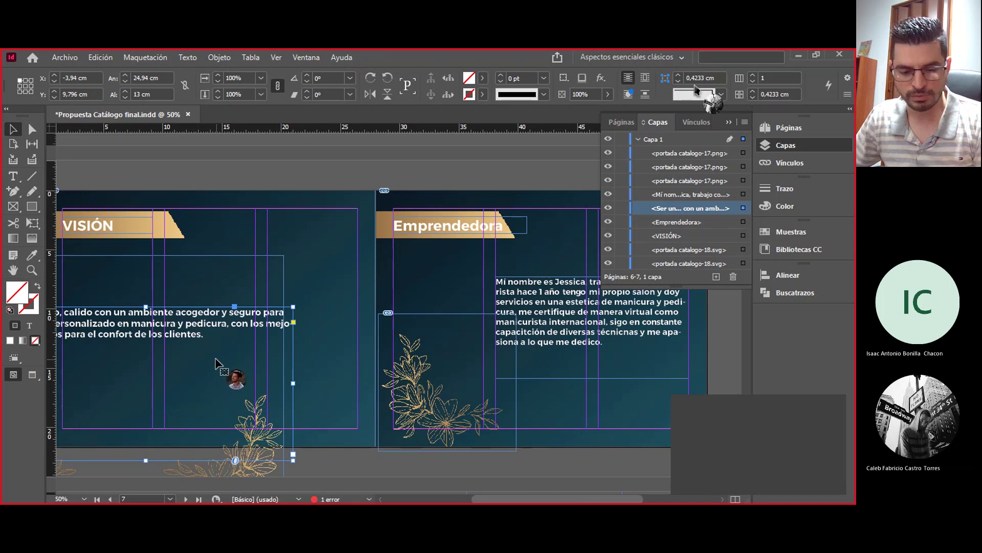
{"action": "key", "text": "ctrl+z"}
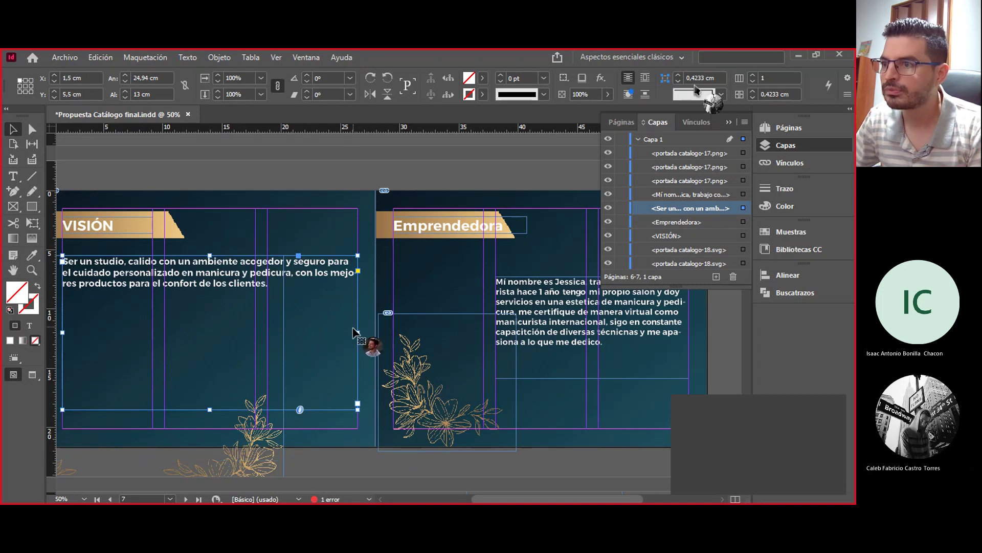
{"action": "left_click_drag", "start_coordinate": [356, 333], "coordinate": [256, 332]}
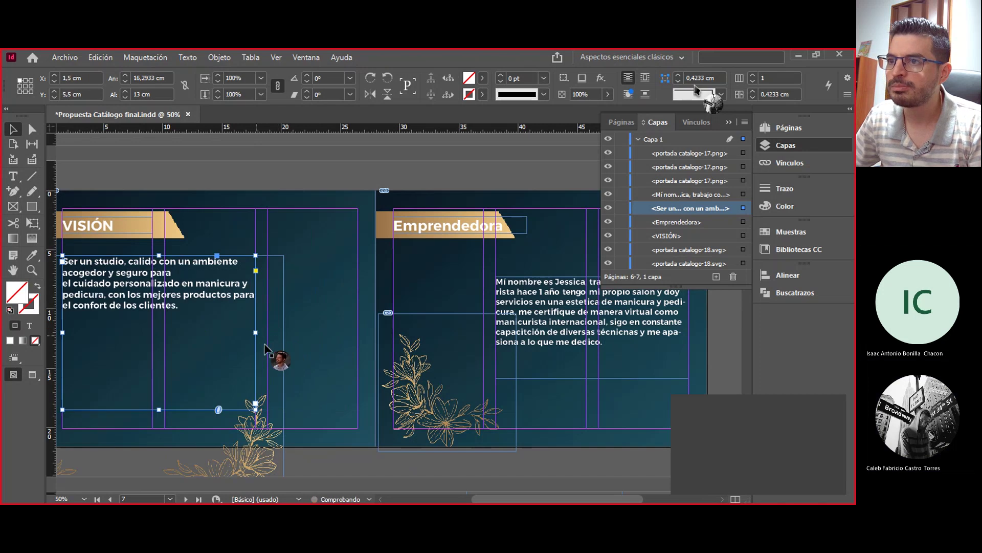
Move the floral ornament image back over the VISIÓN page, to about X -0.36, Y 0.6 cm
{"action": "left_click", "coordinate": [301, 418]}
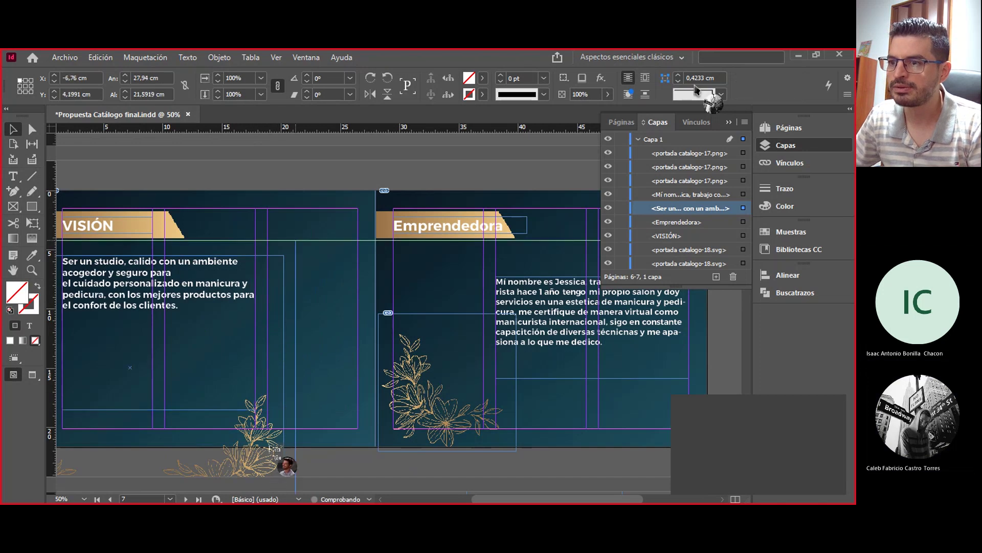
{"action": "left_click_drag", "start_coordinate": [301, 419], "coordinate": [342, 408]}
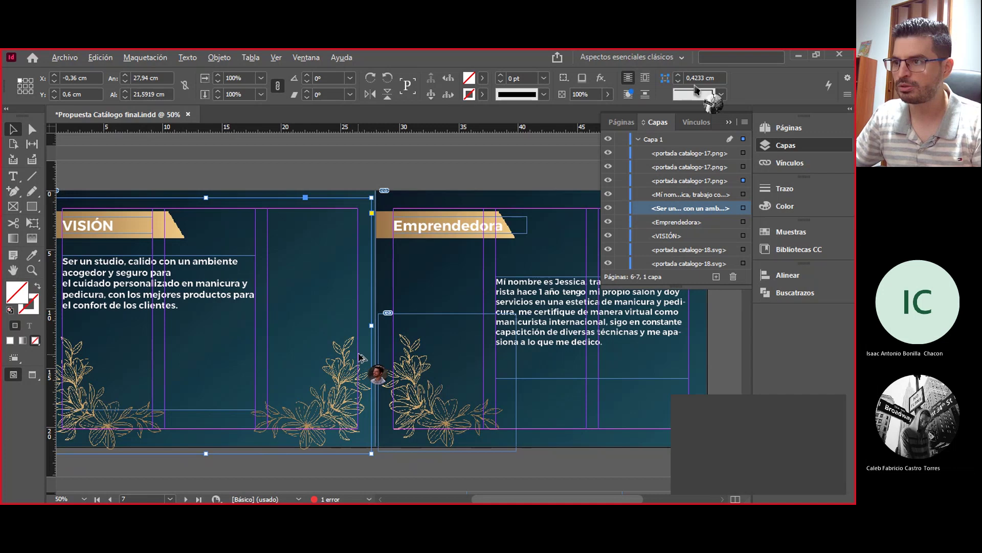
{"action": "key", "text": "ctrl+minus"}
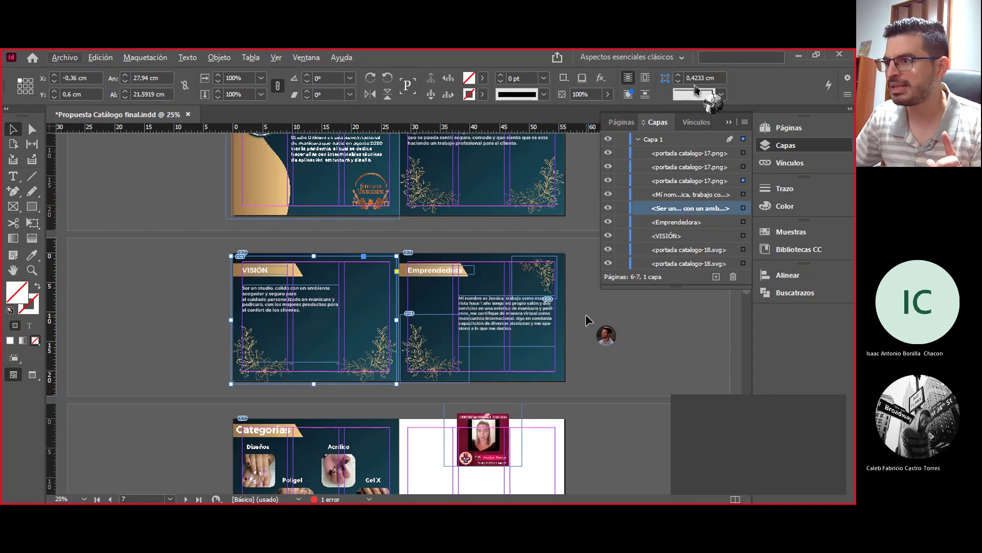
{"action": "left_click", "coordinate": [587, 315]}
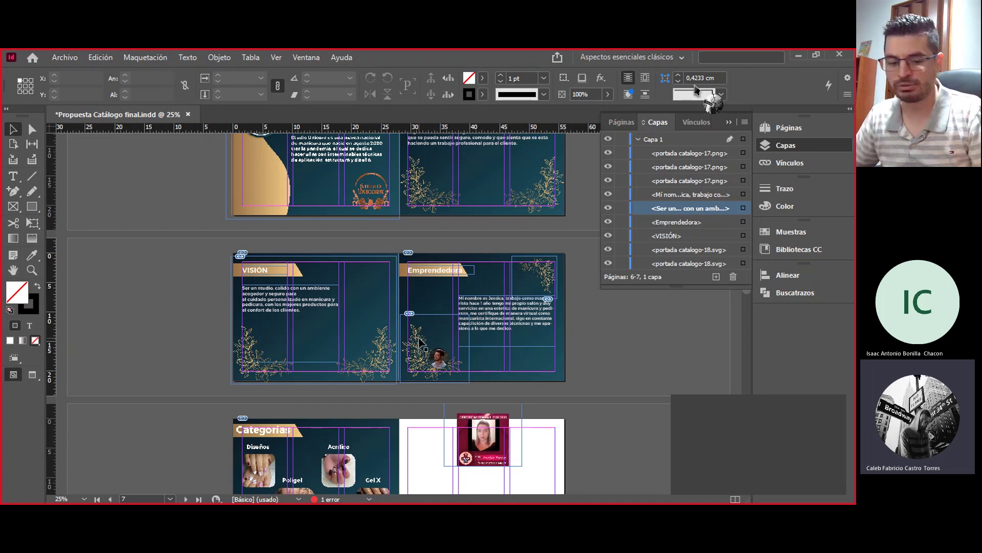
Crop the floral ornament's frame on the VISIÓN page to its lower-right flower, about 11.3 × 11.82 cm
{"action": "scroll", "coordinate": [157, 285], "scroll_direction": "up", "scroll_amount": 2}
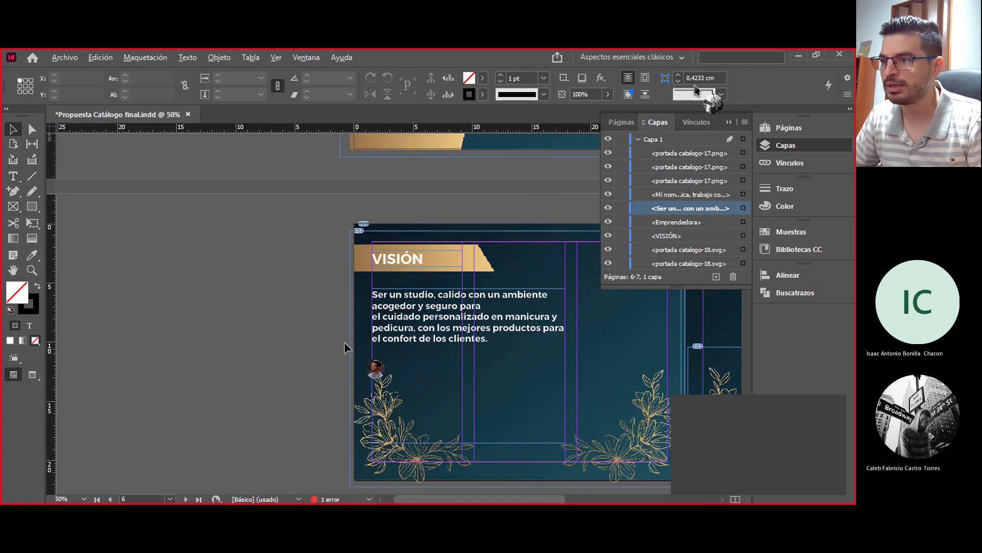
{"action": "scroll", "coordinate": [441, 360], "scroll_direction": "up", "scroll_amount": 1}
{"action": "left_click_drag", "start_coordinate": [534, 363], "coordinate": [296, 278]}
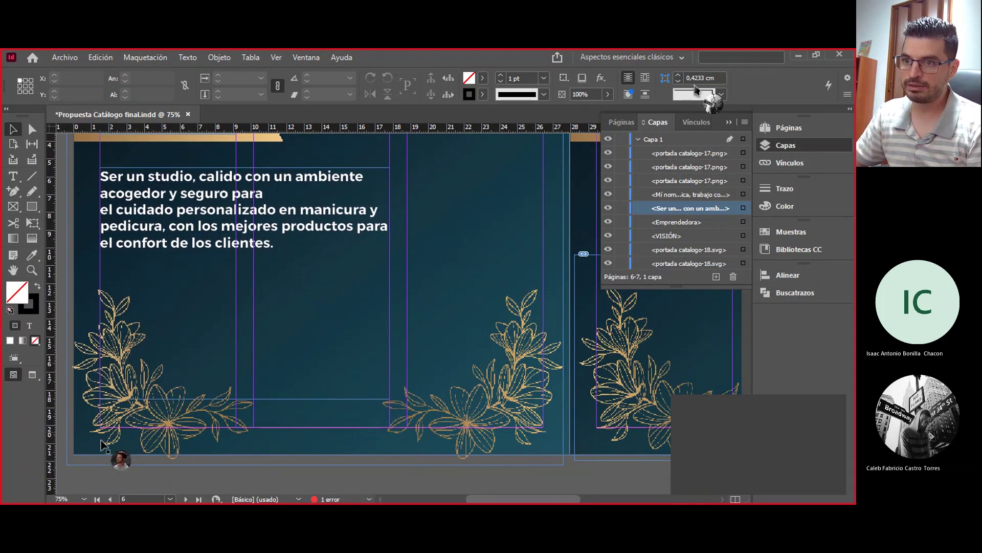
{"action": "left_click", "coordinate": [164, 412]}
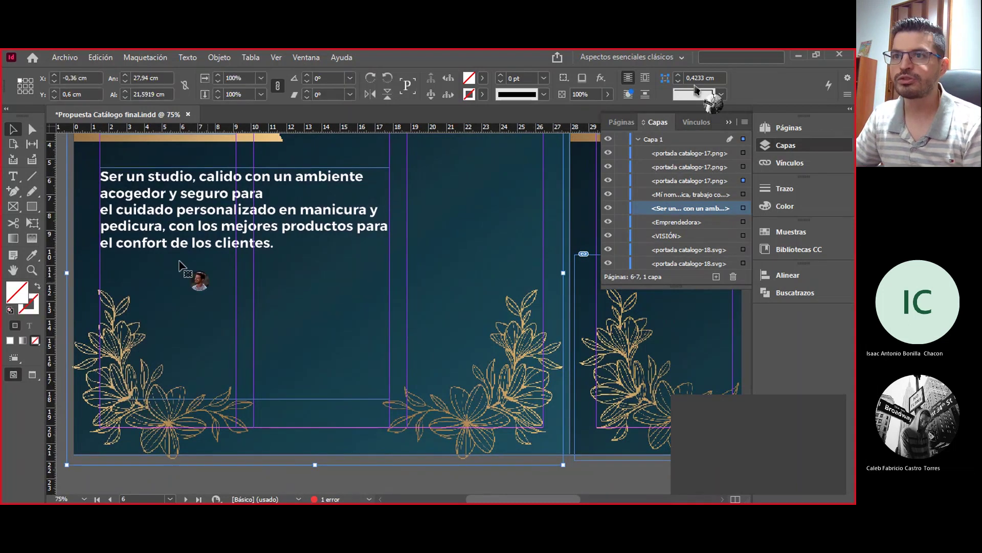
{"action": "scroll", "coordinate": [257, 328], "scroll_direction": "down", "scroll_amount": 2}
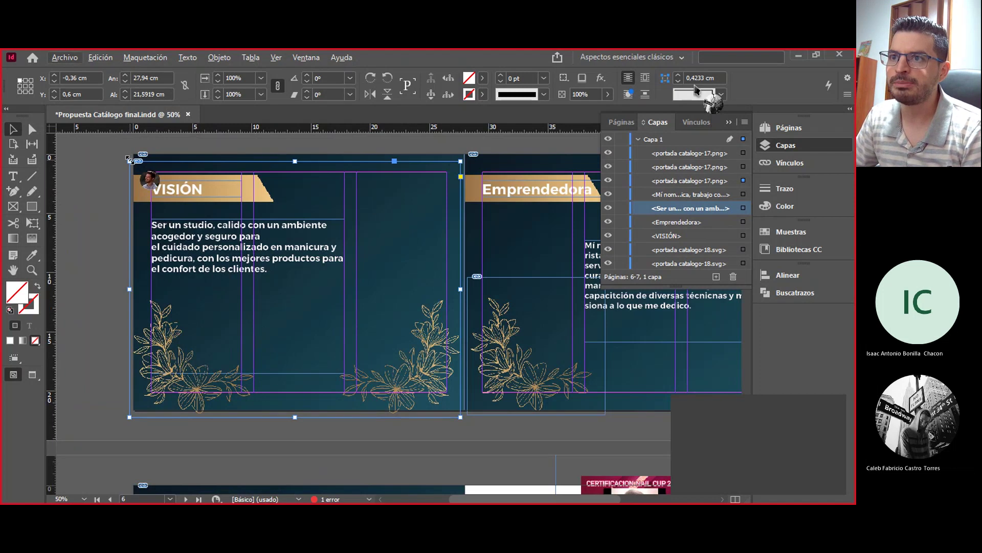
{"action": "left_click_drag", "start_coordinate": [129, 160], "coordinate": [311, 272]}
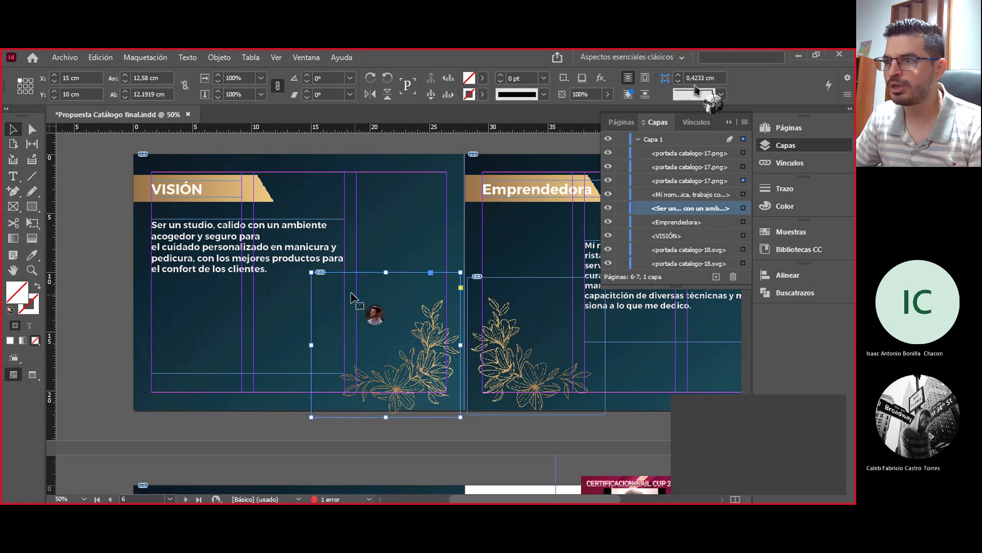
{"action": "left_click_drag", "start_coordinate": [311, 272], "coordinate": [326, 276]}
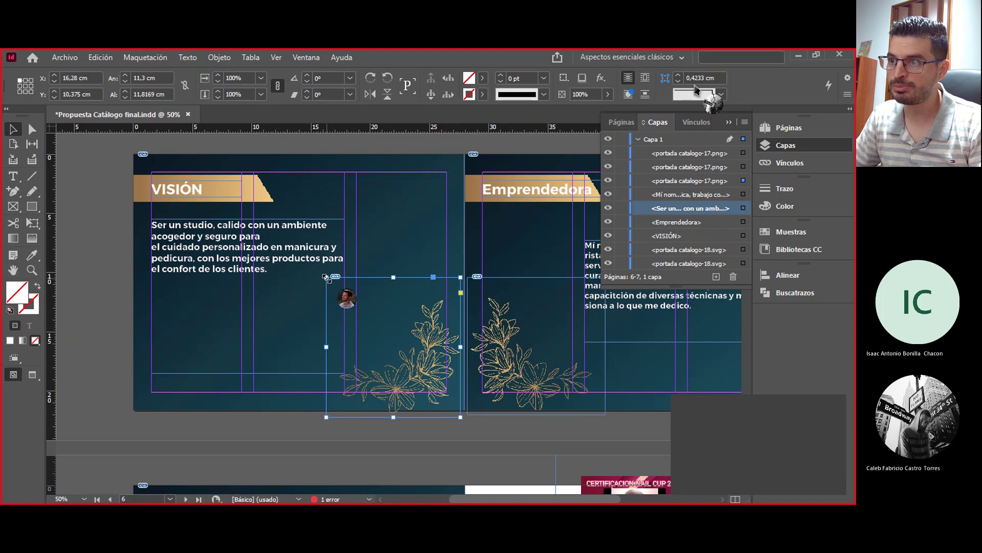
Enlarge the cropped ornament to about 14.98 × 15.67 cm and move it inside the VISIÓN page margins, to about X 10.3, Y 4.42 cm
{"action": "left_click_drag", "start_coordinate": [326, 276], "coordinate": [283, 231]}
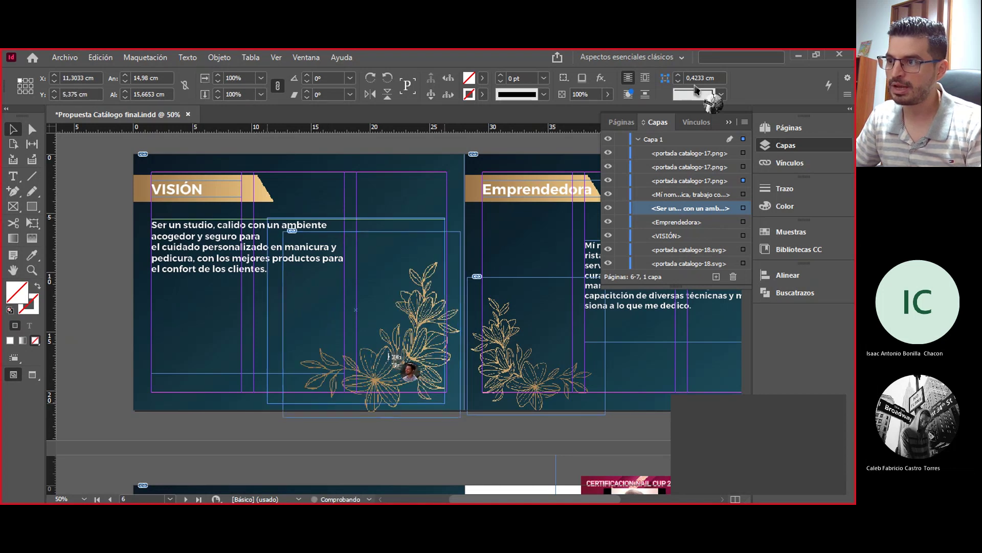
{"action": "left_click_drag", "start_coordinate": [407, 369], "coordinate": [380, 345]}
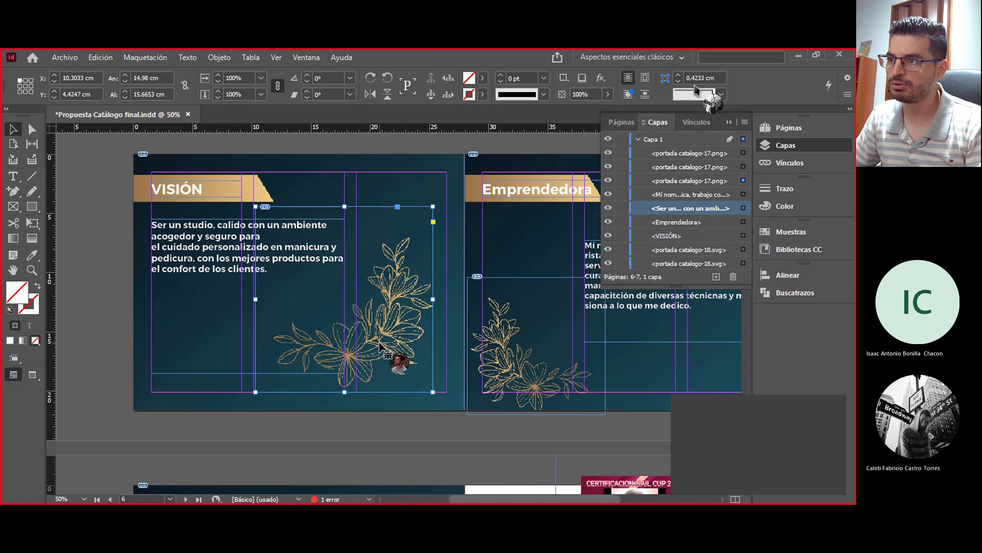
{"action": "left_click", "coordinate": [464, 454]}
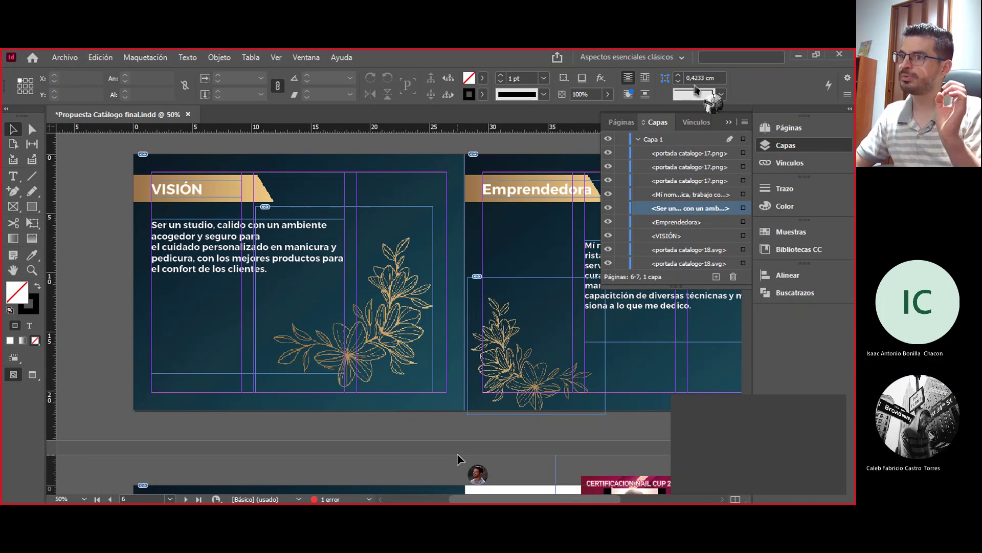
{"action": "key", "text": "ctrl+minus"}
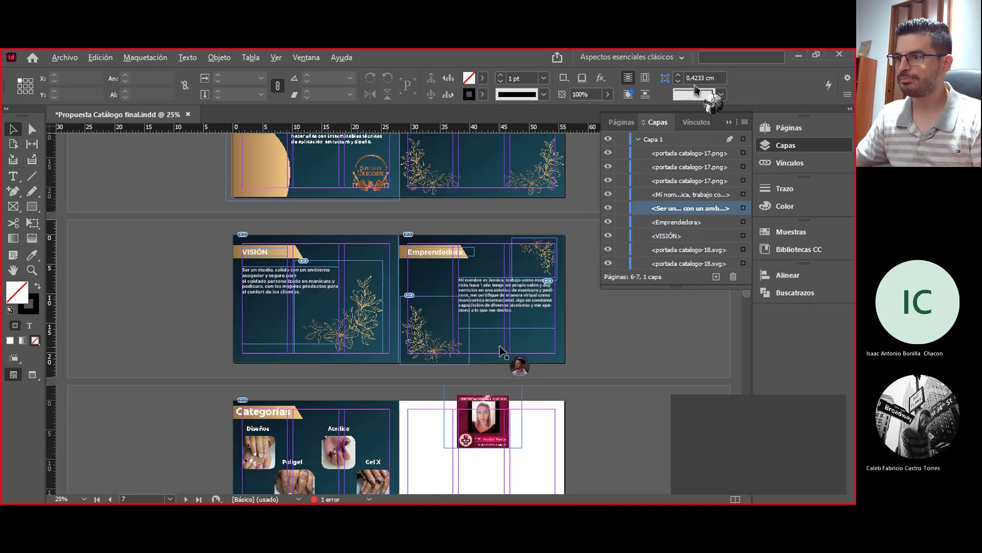
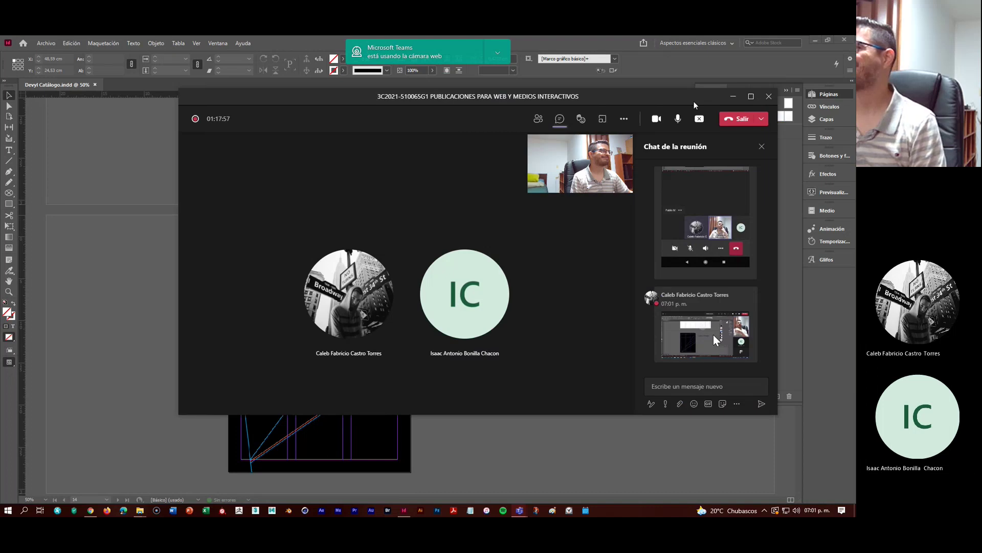
Enlarge the Teams meeting window and examine the two screenshots most recently shared in the meeting chat
{"action": "left_click", "coordinate": [751, 98]}
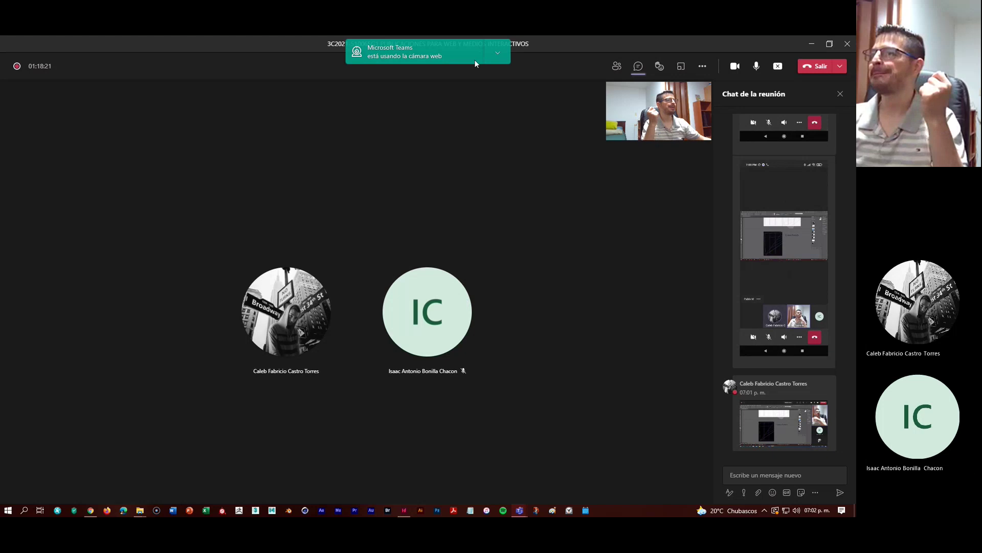
{"action": "left_click", "coordinate": [498, 51]}
{"action": "left_click", "coordinate": [427, 71]}
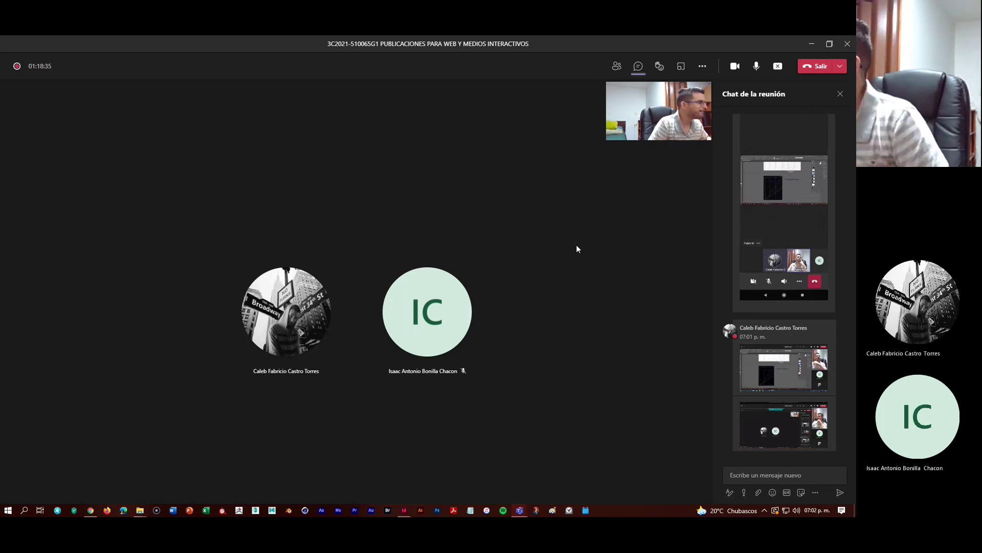
{"action": "mouse_move", "coordinate": [798, 418]}
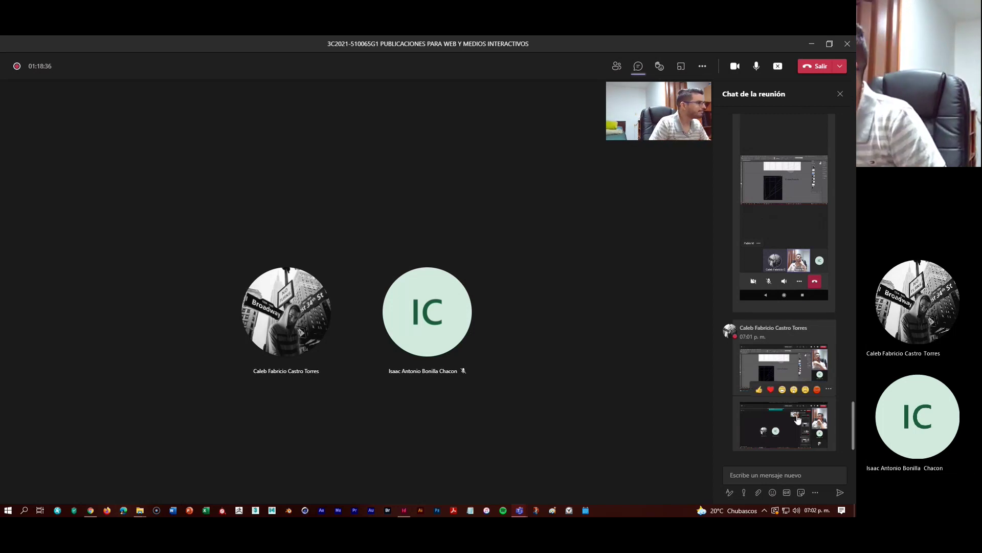
{"action": "left_click", "coordinate": [801, 366]}
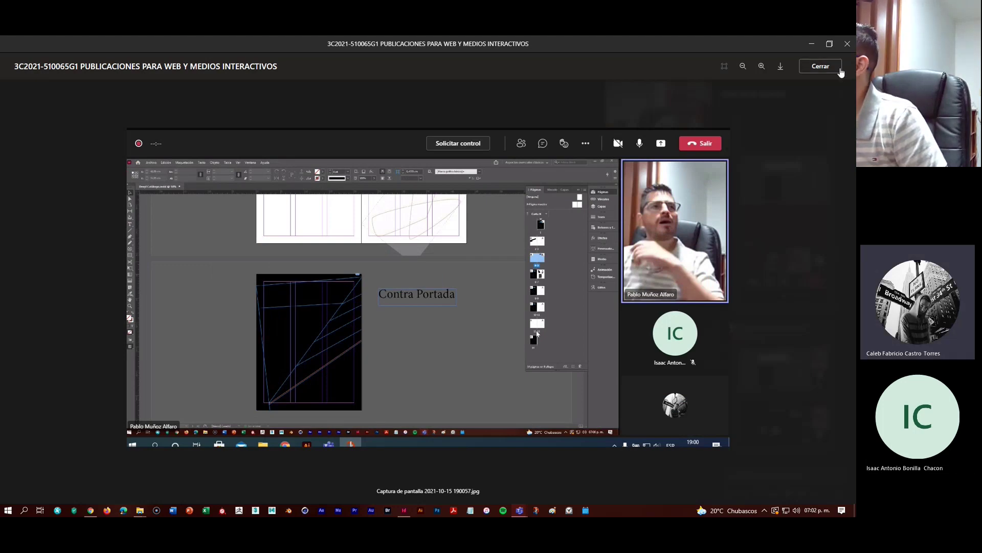
{"action": "left_click", "coordinate": [821, 66]}
{"action": "left_click", "coordinate": [779, 422]}
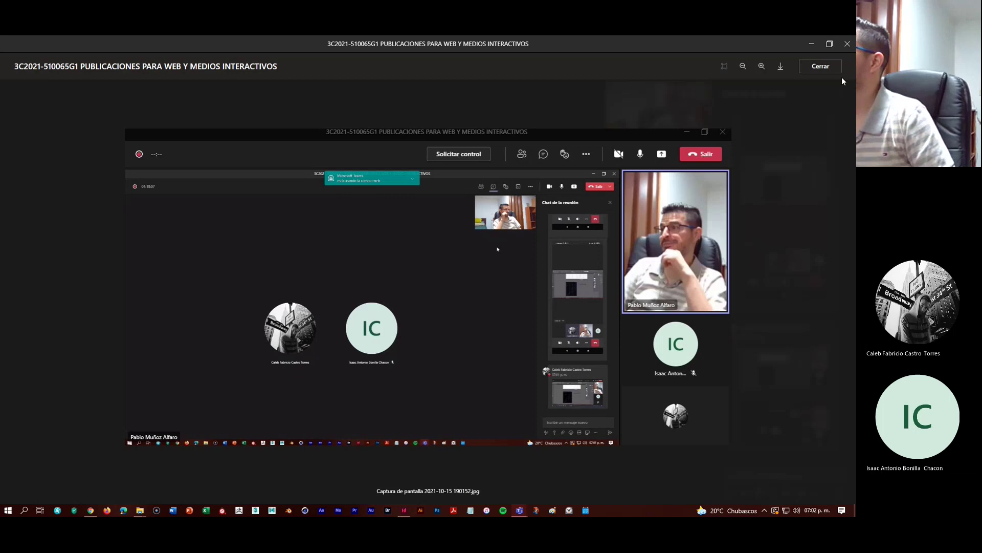
{"action": "left_click", "coordinate": [827, 70]}
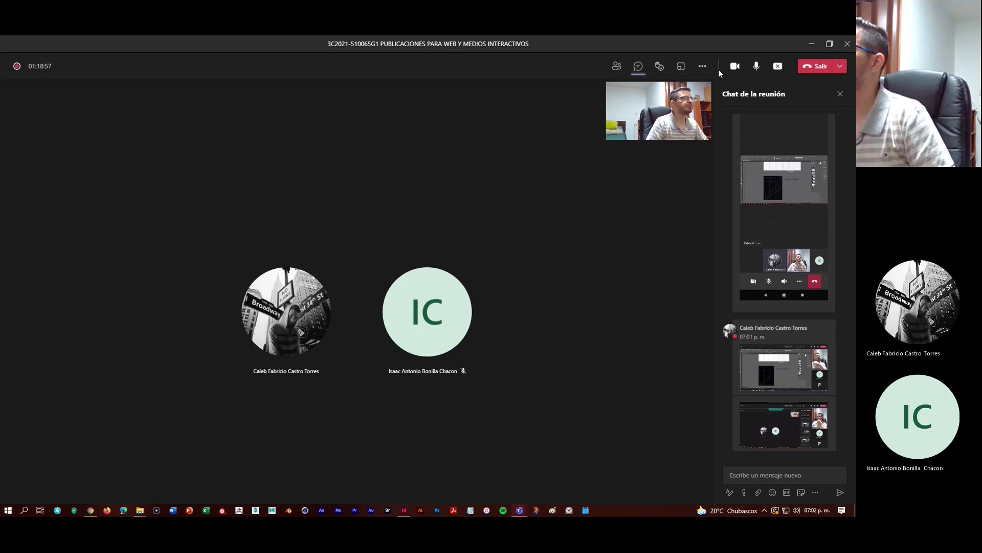
Move the meeting window out of the way and return to the Devyl Catálogo document in InDesign
{"action": "left_click_drag", "start_coordinate": [594, 42], "coordinate": [724, 118]}
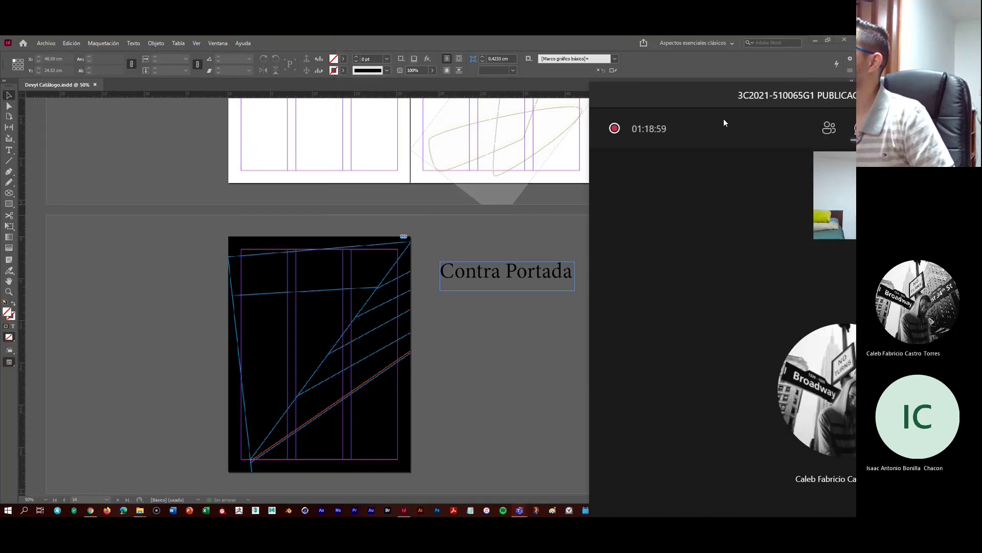
{"action": "left_click_drag", "start_coordinate": [650, 100], "coordinate": [742, 78]}
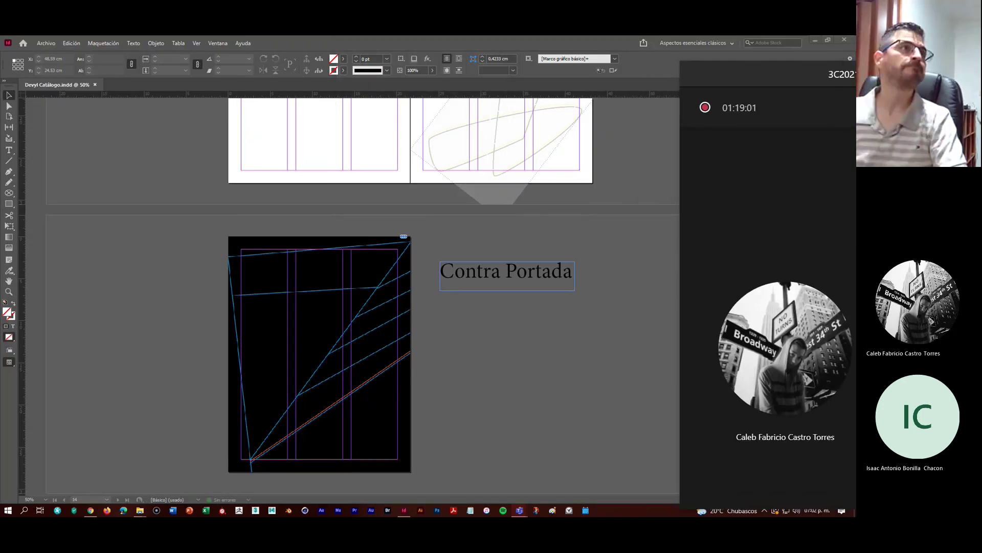
{"action": "key", "text": "alt+Tab"}
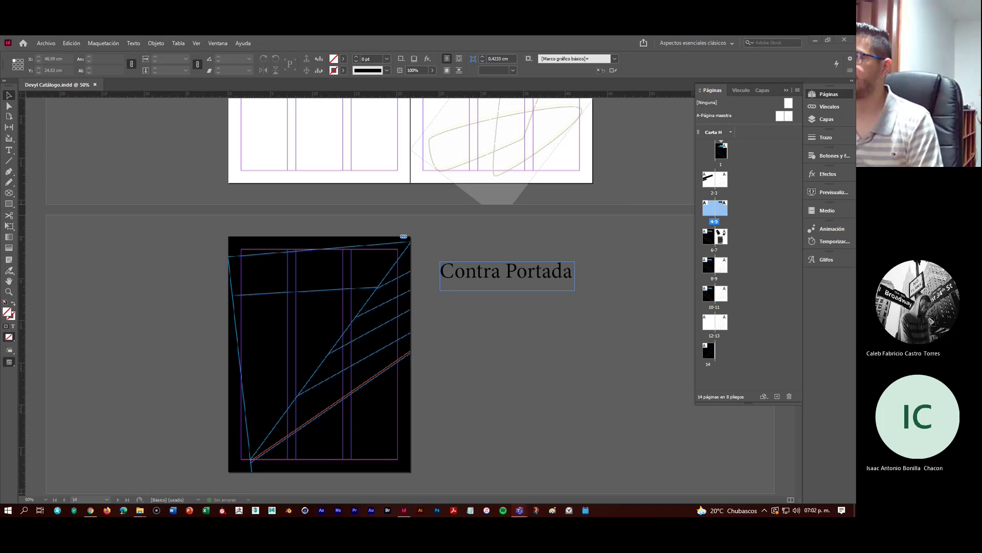
Reposition the short-sleeved T-shirt photo on the white page of the CAMISETAS spread, to about X 36.95, Y 2.27 cm
{"action": "key", "text": "ctrl+minus"}
{"action": "key", "text": "ctrl+minus"}
{"action": "scroll", "coordinate": [460, 188], "scroll_direction": "up", "scroll_amount": 2}
{"action": "scroll", "coordinate": [461, 199], "scroll_direction": "down", "scroll_amount": 1}
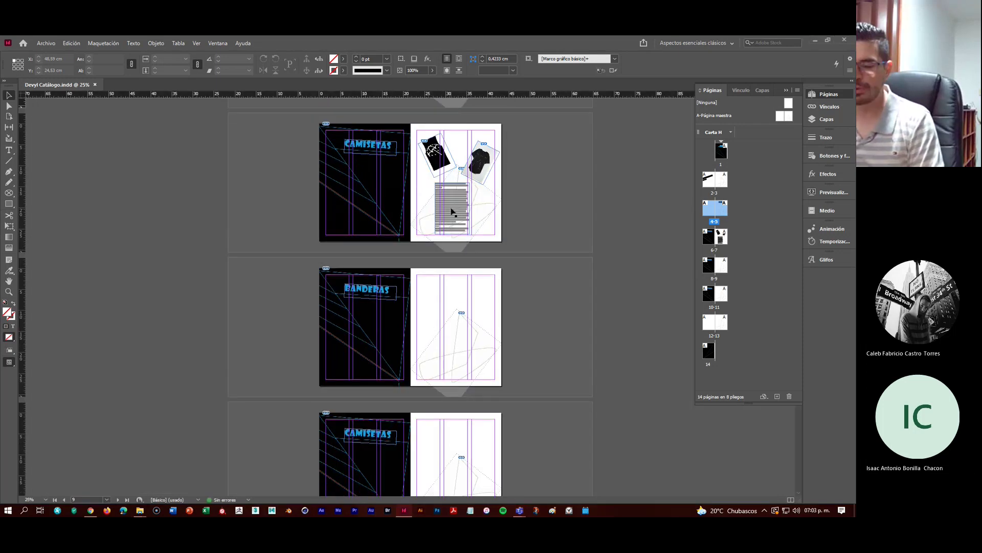
{"action": "scroll", "coordinate": [453, 212], "scroll_direction": "up", "scroll_amount": 3}
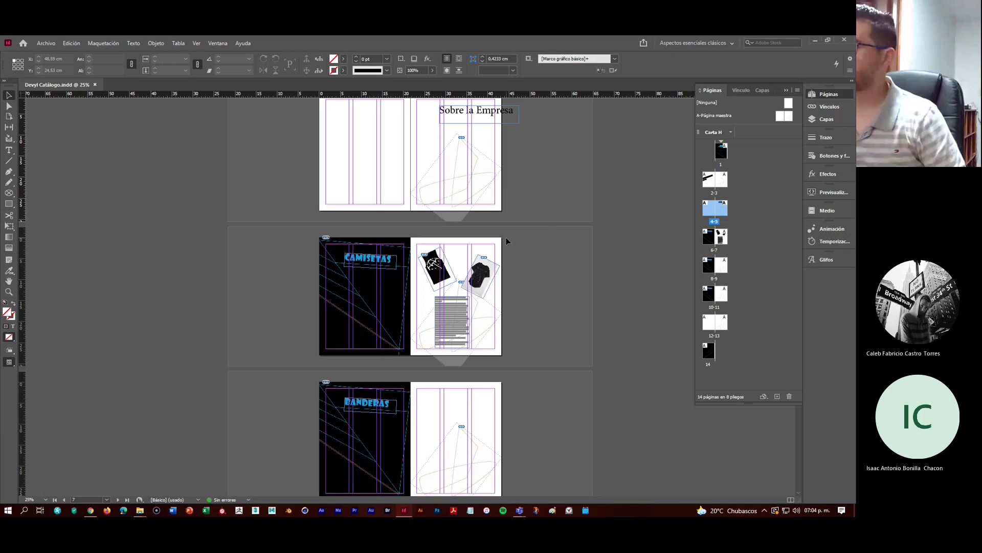
{"action": "scroll", "coordinate": [505, 238], "scroll_direction": "up", "scroll_amount": 1}
{"action": "scroll", "coordinate": [491, 320], "scroll_direction": "up", "scroll_amount": 1}
{"action": "scroll", "coordinate": [491, 319], "scroll_direction": "up", "scroll_amount": 1}
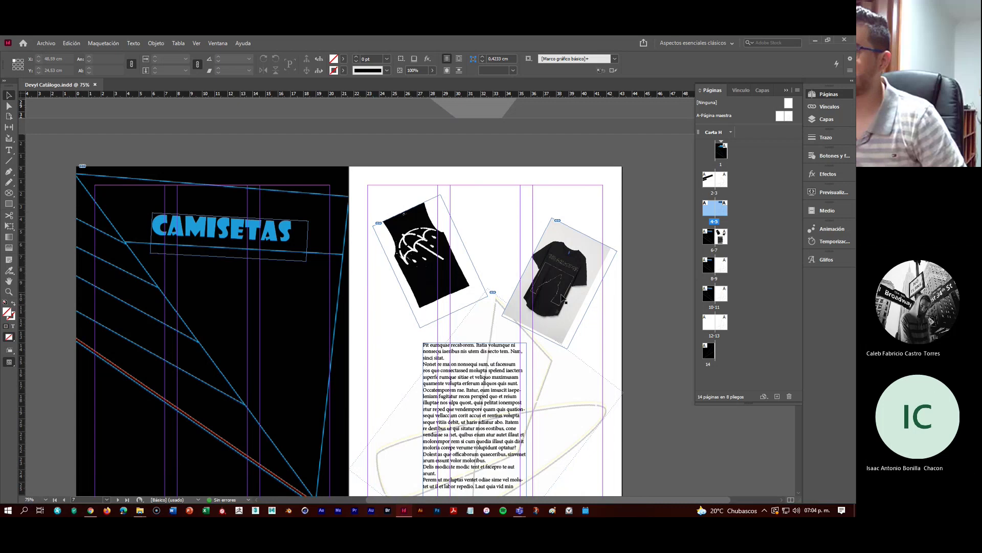
{"action": "left_click_drag", "start_coordinate": [563, 299], "coordinate": [281, 352]}
{"action": "left_click_drag", "start_coordinate": [296, 366], "coordinate": [543, 276]}
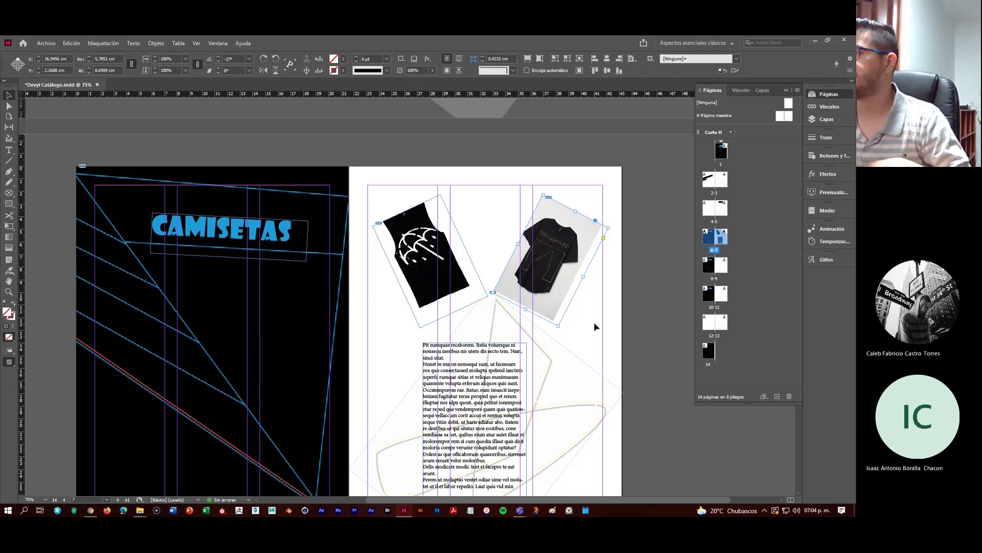
{"action": "left_click", "coordinate": [595, 325]}
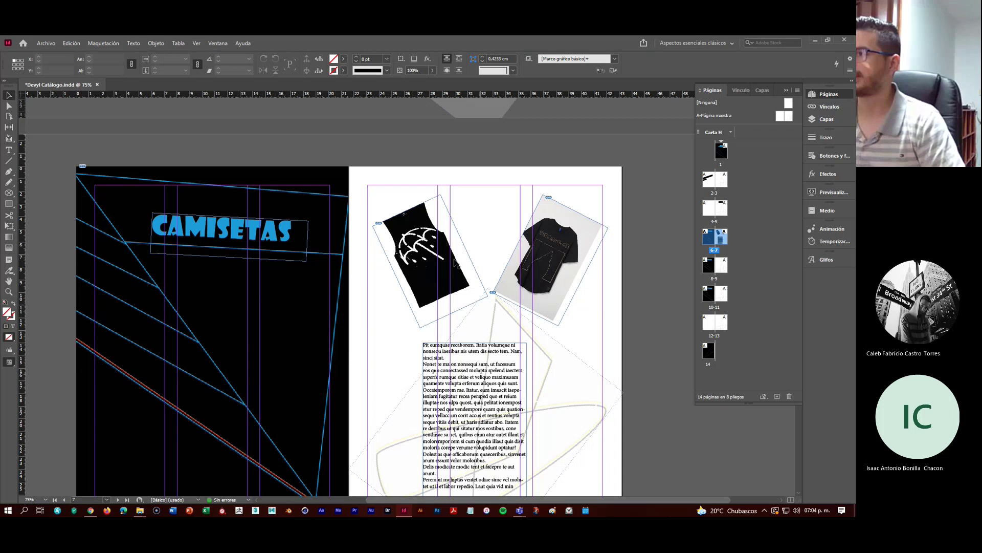
Take the umbrella tank top picture out of its frame on the CAMISETAS spread and bring up the Devyl folder in File Explorer
{"action": "left_click_drag", "start_coordinate": [457, 264], "coordinate": [295, 283]}
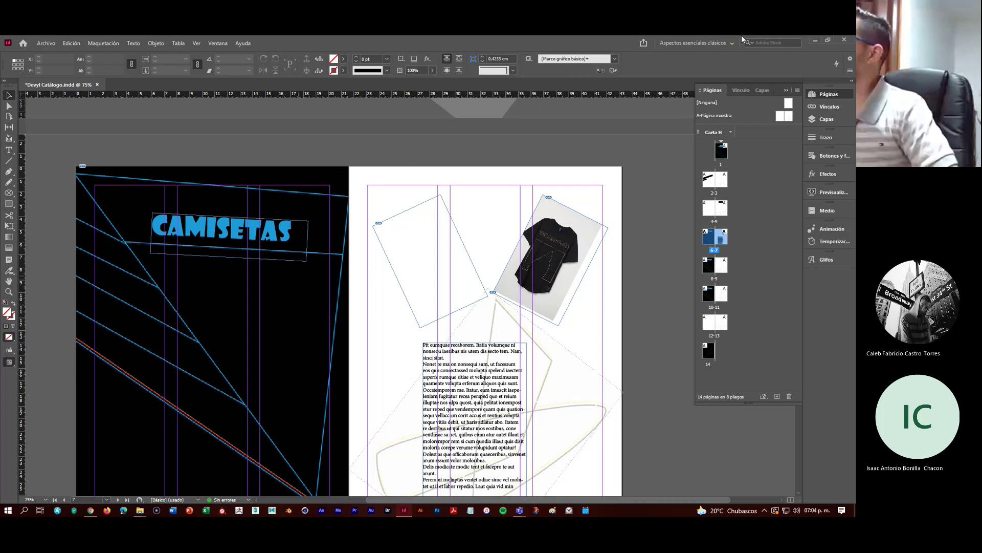
{"action": "left_click", "coordinate": [787, 92]}
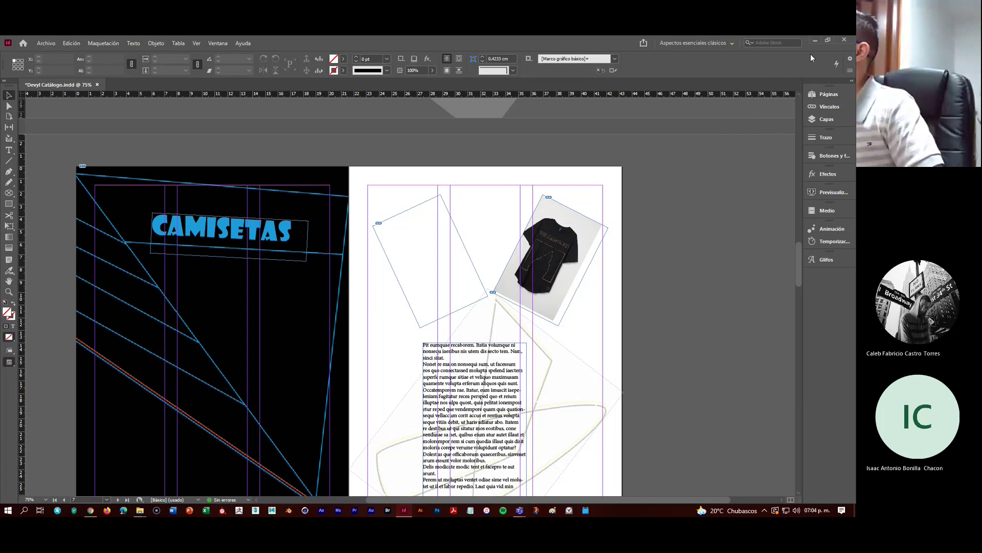
{"action": "left_click", "coordinate": [815, 40]}
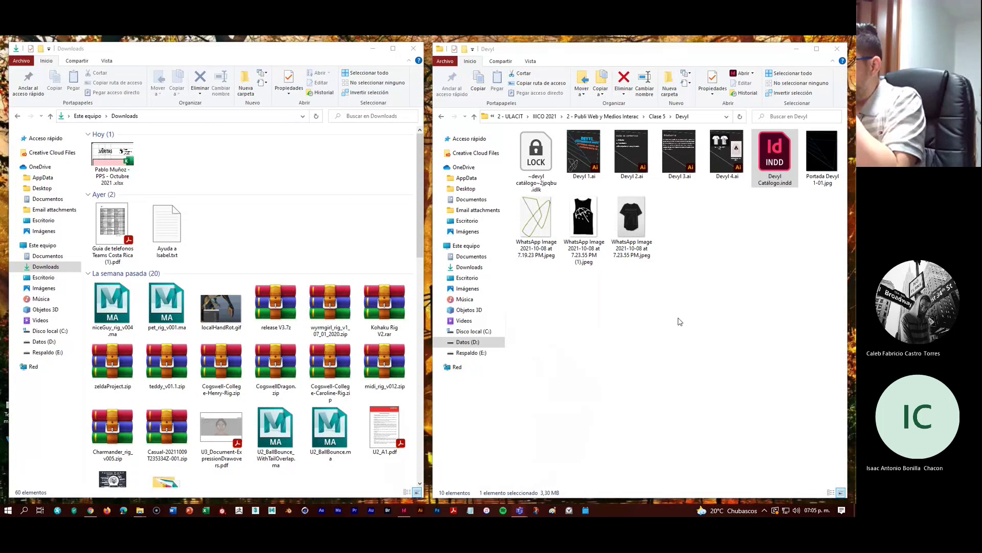
{"action": "left_click", "coordinate": [646, 352]}
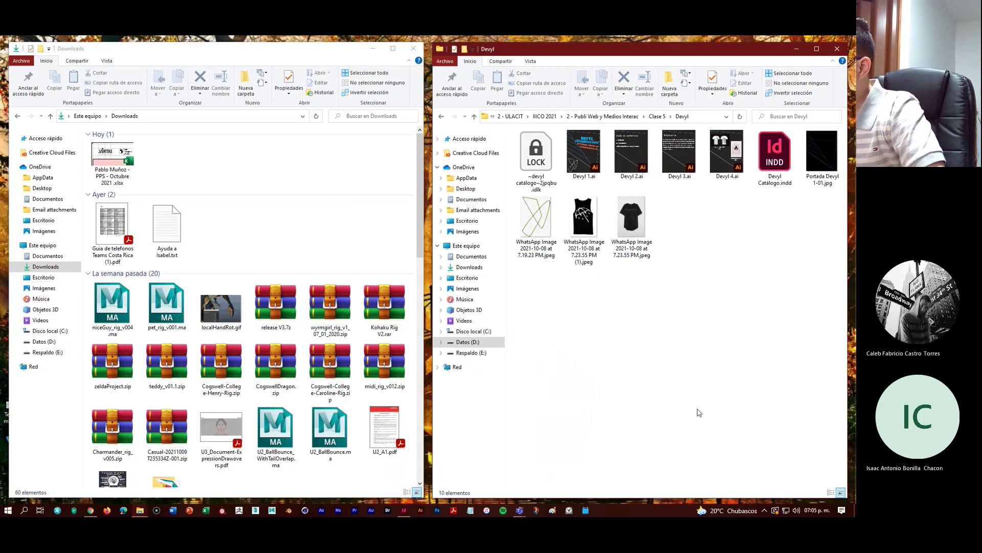
Switch to Photoshop and open the short-sleeved T-shirt JPEG from the Clase 5 Devyl folder on drive D, leaving its colour profile unmodified
{"action": "left_click", "coordinate": [439, 511]}
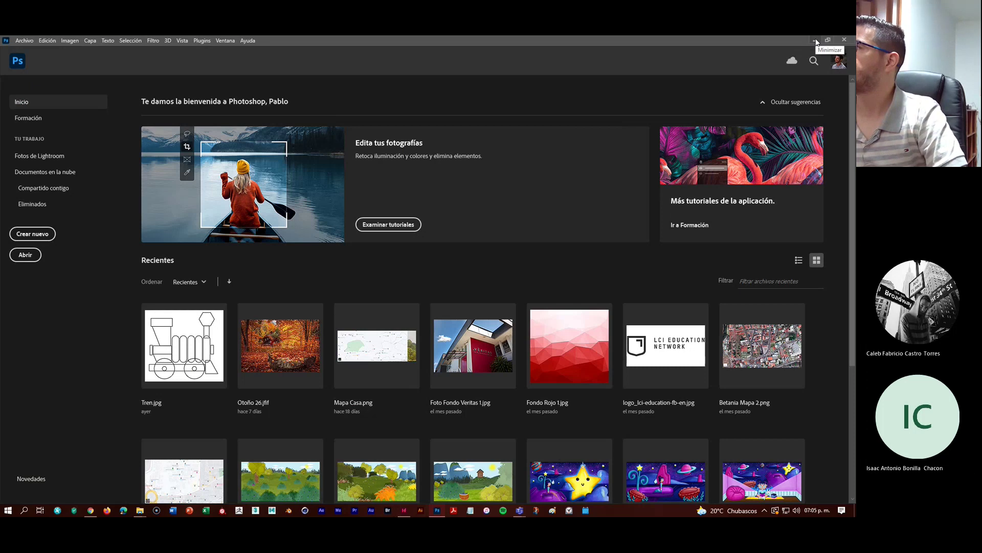
{"action": "left_click", "coordinate": [31, 258]}
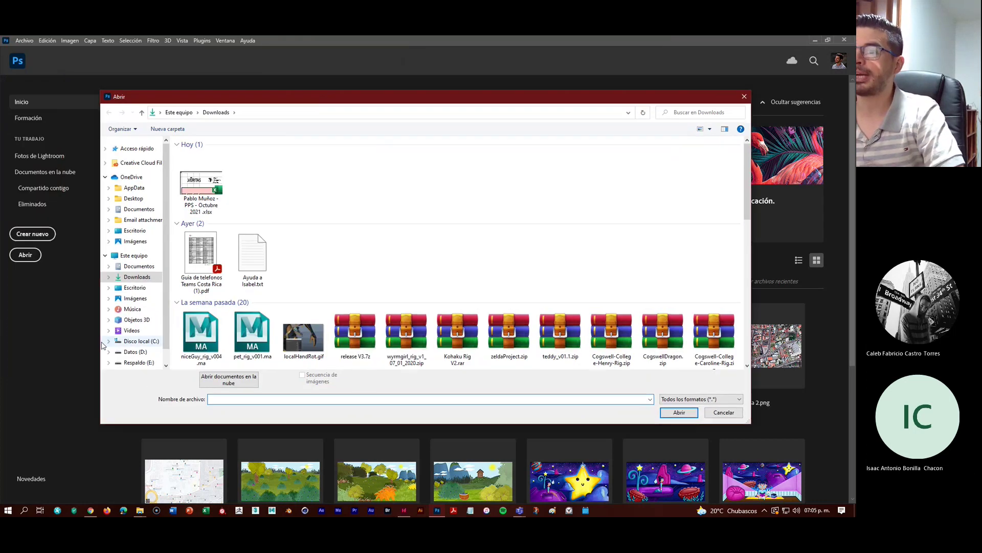
{"action": "left_click", "coordinate": [135, 352]}
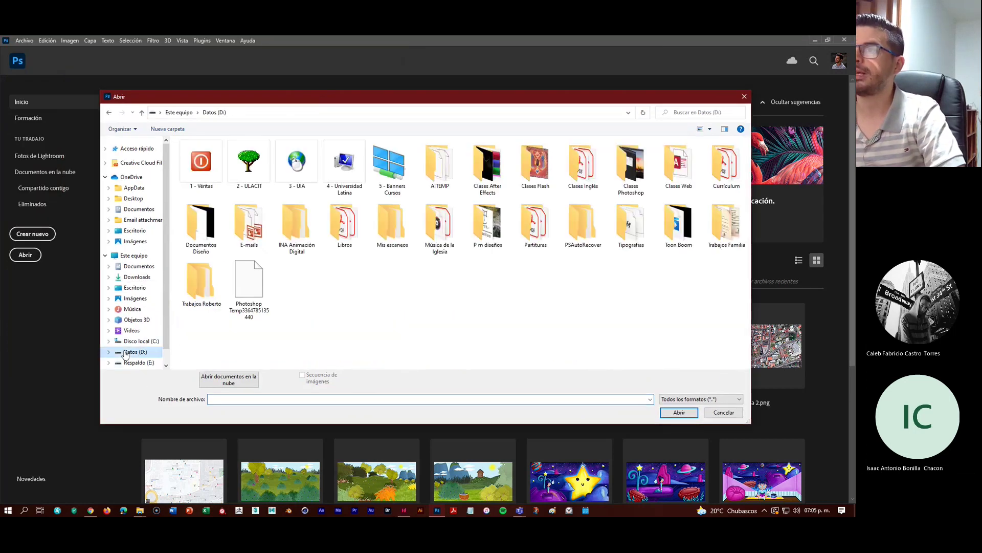
{"action": "double_click", "coordinate": [250, 166]}
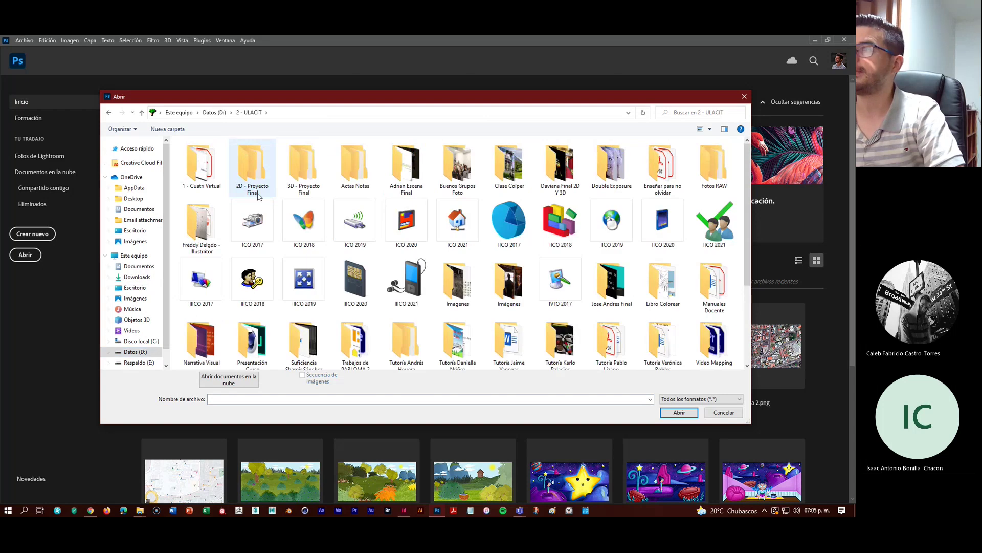
{"action": "double_click", "coordinate": [406, 279]}
{"action": "double_click", "coordinate": [251, 169]}
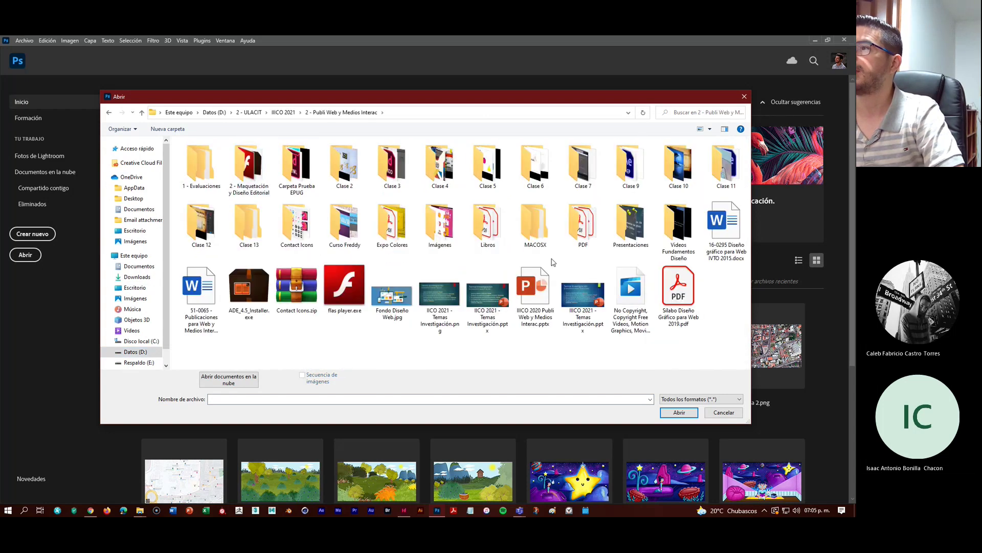
{"action": "double_click", "coordinate": [478, 168]}
{"action": "double_click", "coordinate": [215, 174]}
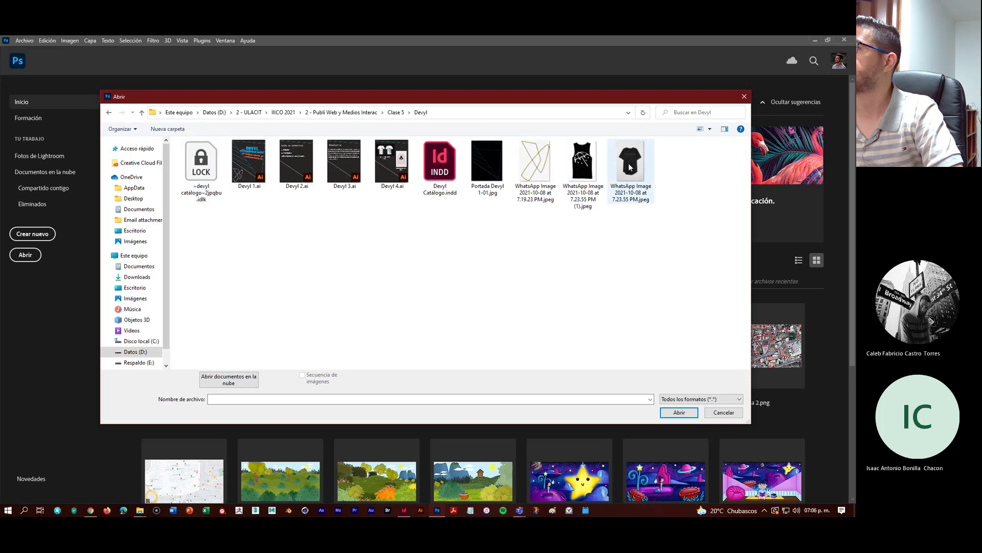
{"action": "double_click", "coordinate": [629, 167]}
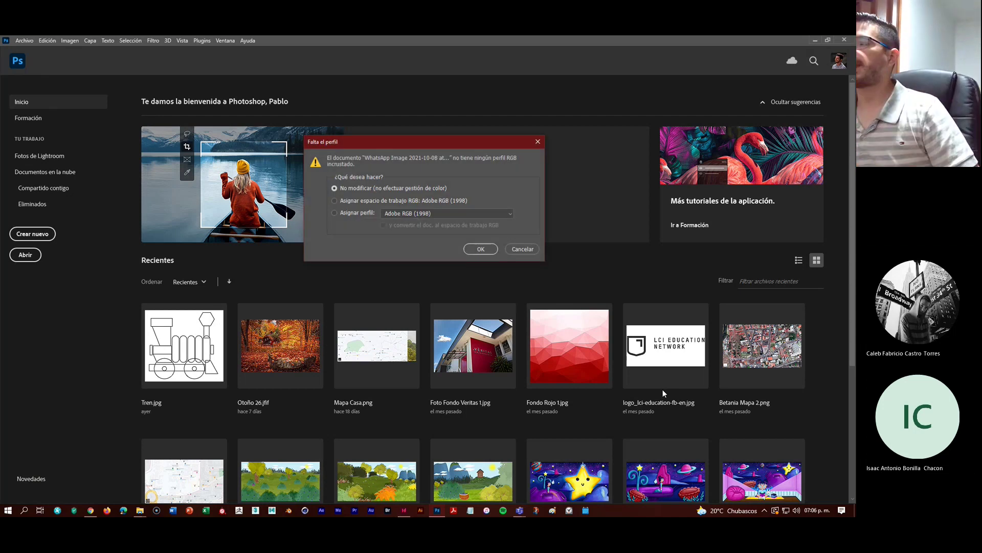
{"action": "left_click", "coordinate": [486, 249]}
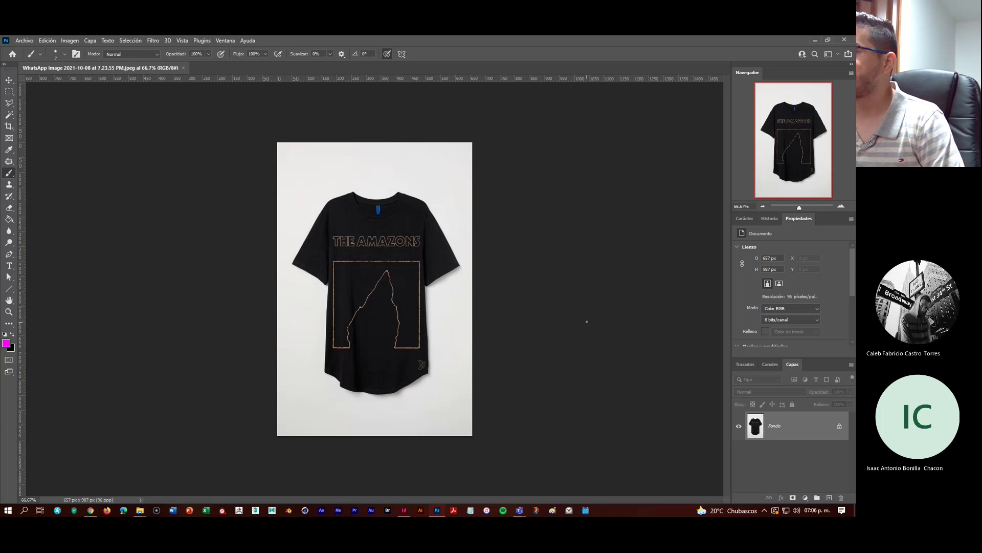
Brighten the T-shirt photo with the Brightness/Contrast adjustment, using brightness 52 and contrast 16
{"action": "left_click", "coordinate": [75, 42]}
{"action": "mouse_move", "coordinate": [80, 64]}
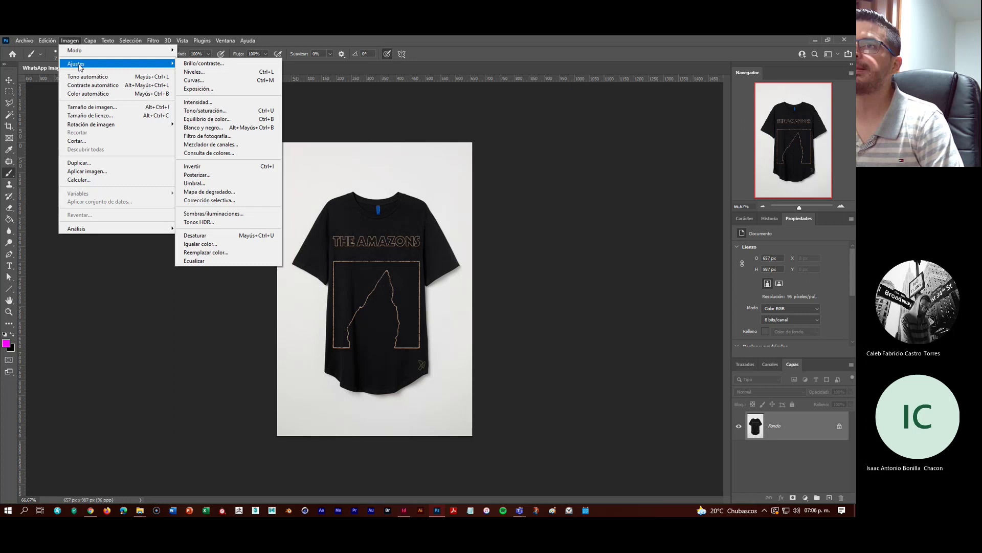
{"action": "left_click", "coordinate": [192, 64]}
{"action": "left_click_drag", "start_coordinate": [404, 230], "coordinate": [616, 163]}
{"action": "left_click_drag", "start_coordinate": [570, 193], "coordinate": [577, 214]}
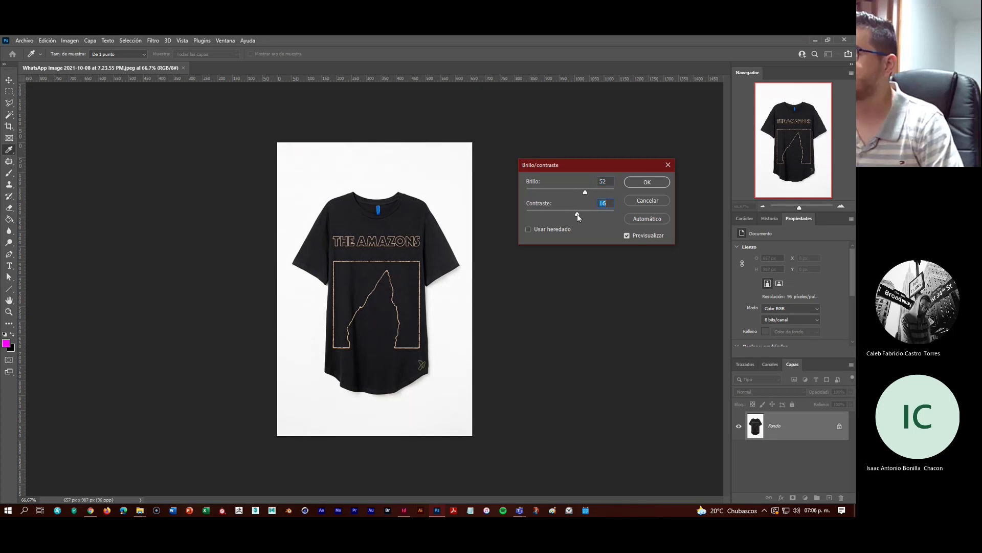
{"action": "left_click", "coordinate": [642, 183]}
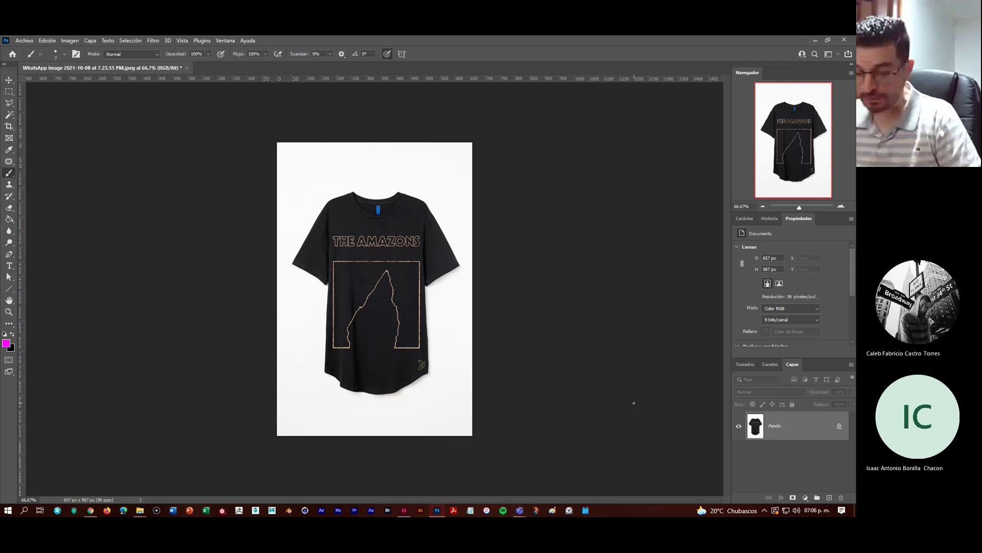
On a duplicate of the Fondo layer, with the original hidden, delete the white backdrop around the T-shirt using the Magic Wand
{"action": "key", "text": "ctrl+j"}
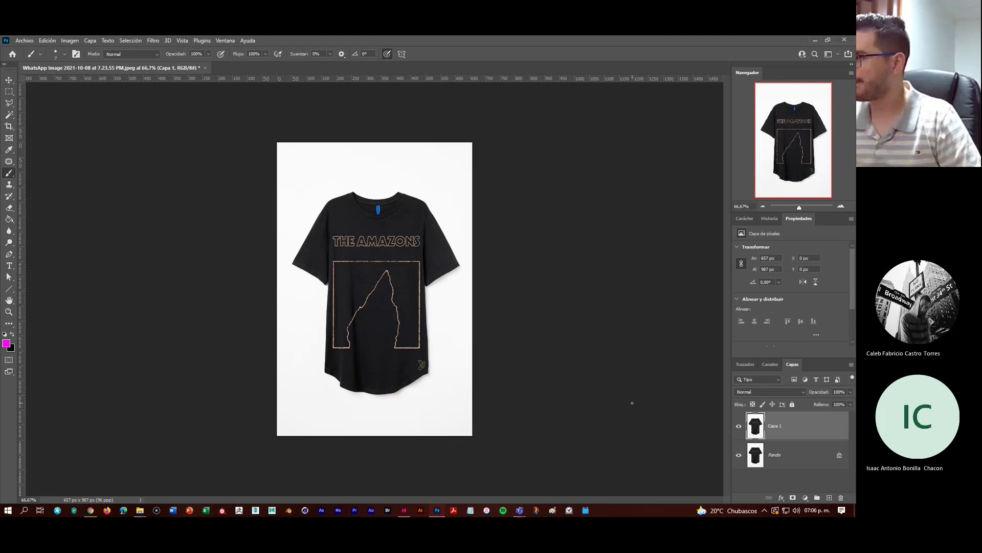
{"action": "left_click", "coordinate": [738, 456]}
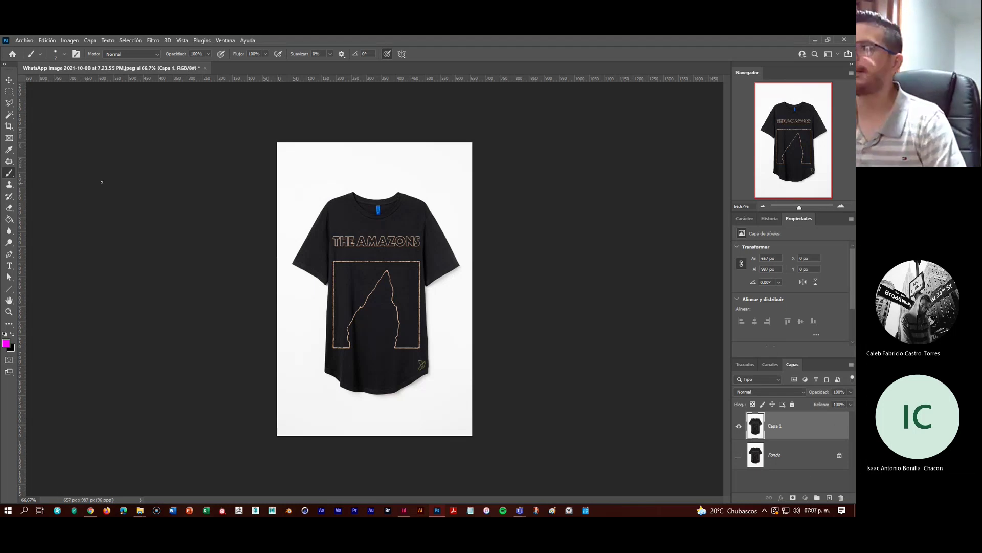
{"action": "left_click", "coordinate": [10, 115]}
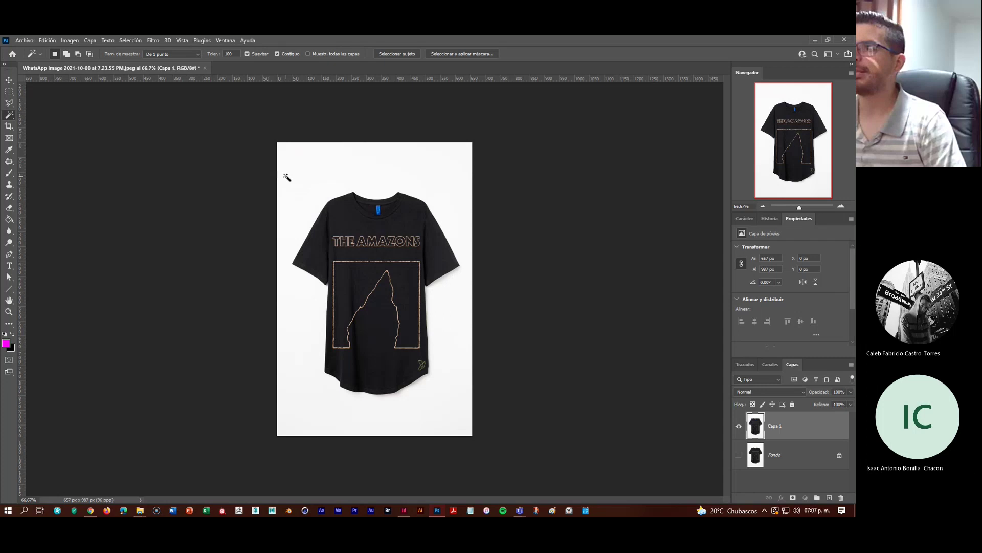
{"action": "left_click", "coordinate": [303, 181]}
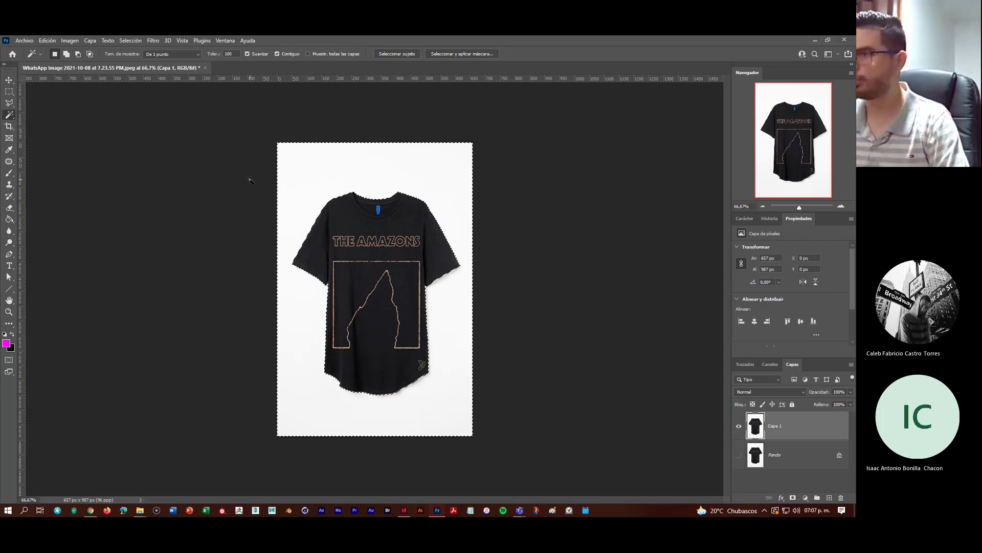
{"action": "key", "text": "Delete"}
{"action": "key", "text": "ctrl+d"}
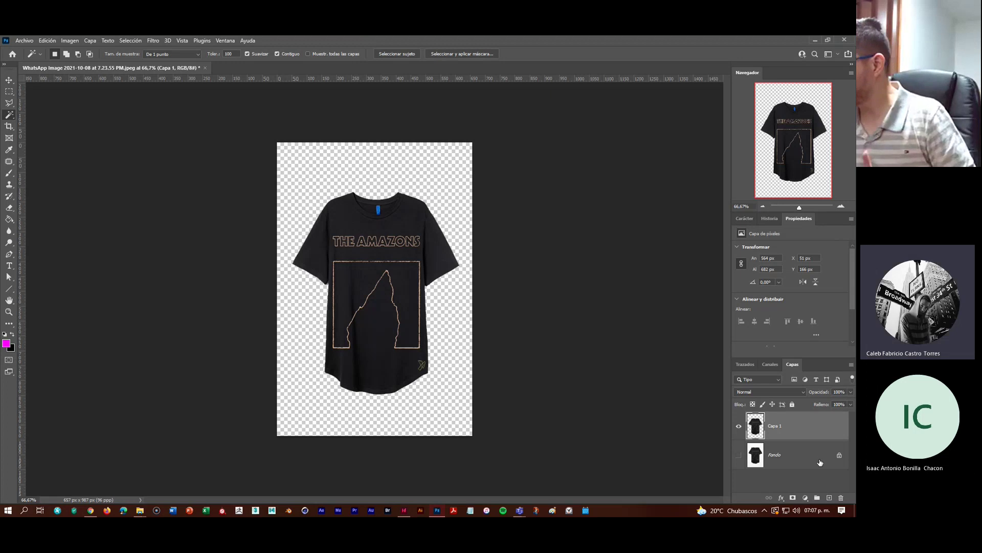
Hide the cut-out layer Capa 1 and show the original Fondo layer instead
{"action": "left_click", "coordinate": [738, 427]}
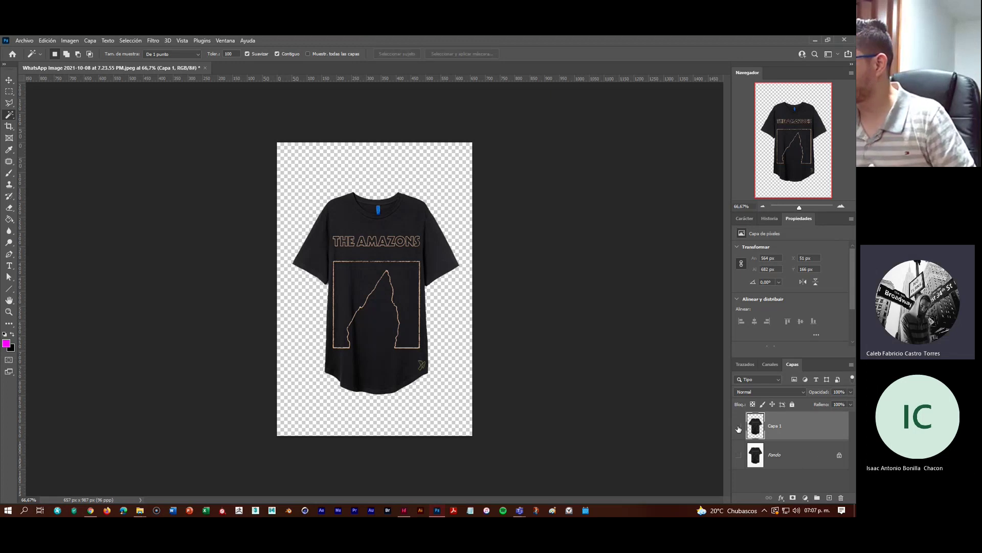
{"action": "left_click", "coordinate": [759, 456]}
{"action": "left_click", "coordinate": [738, 455]}
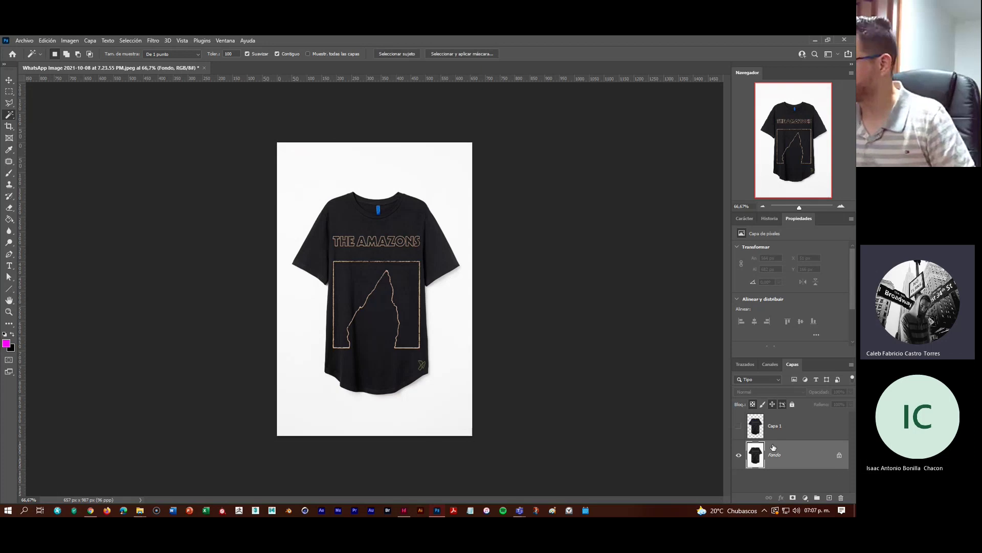
Examine the Magic Wand tool up close with the Windows screen magnifier, closing the magnifier when done
{"action": "key", "text": "super+plus"}
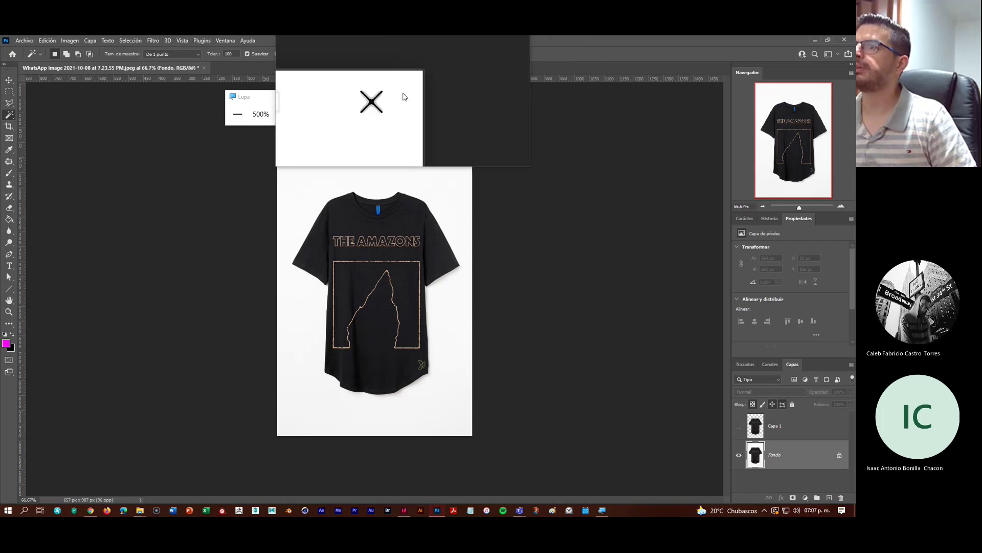
{"action": "left_click", "coordinate": [398, 96]}
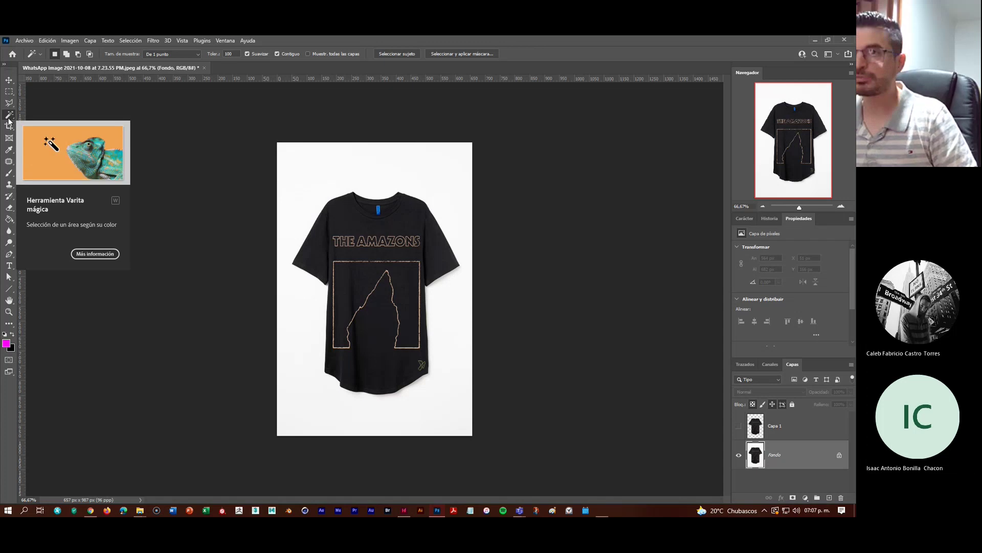
{"action": "key", "text": "super+plus"}
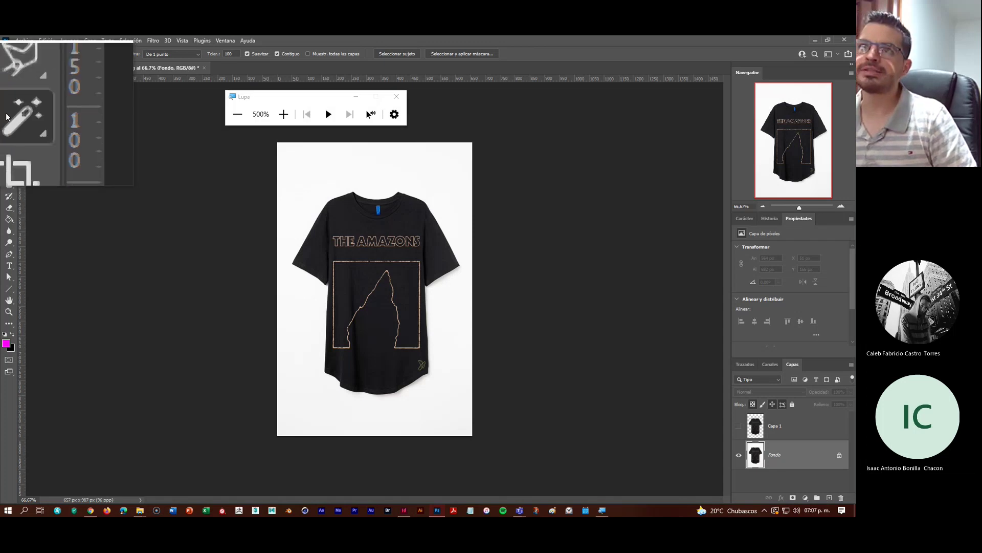
{"action": "right_click", "coordinate": [7, 118]}
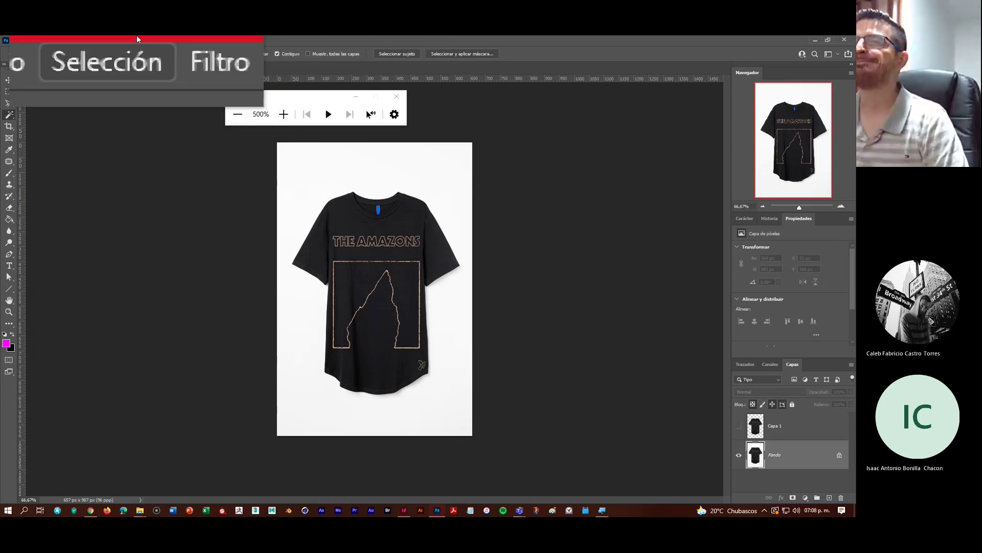
{"action": "left_click", "coordinate": [397, 96]}
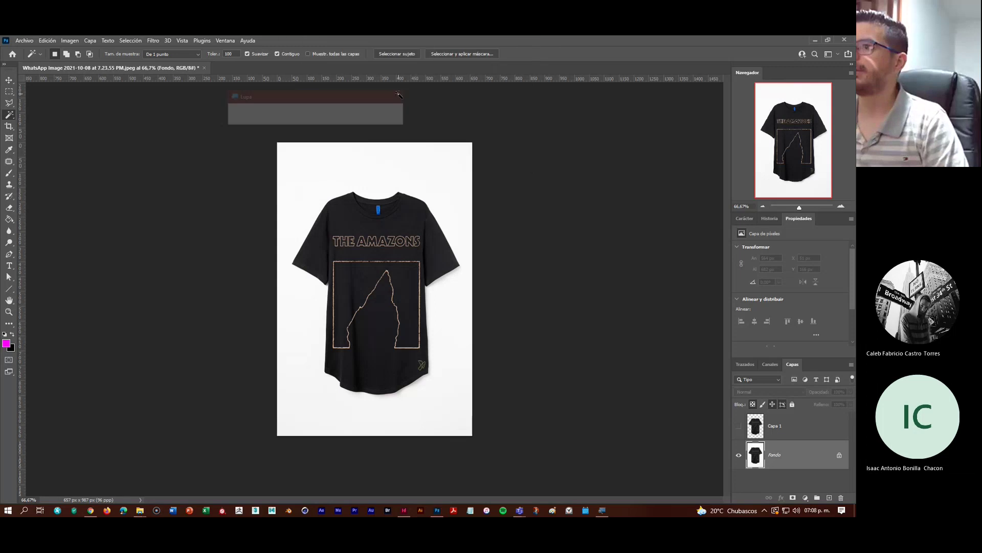
Show only the Capa 1 cut-out and crop the empty space above and below the T-shirt, to about 657 × 759 px
{"action": "left_click", "coordinate": [738, 455]}
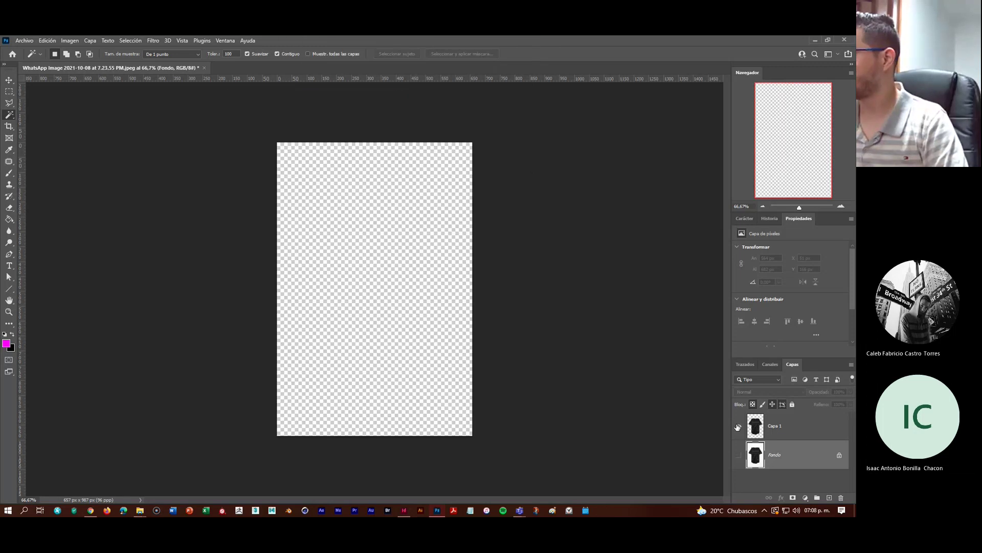
{"action": "left_click", "coordinate": [738, 426]}
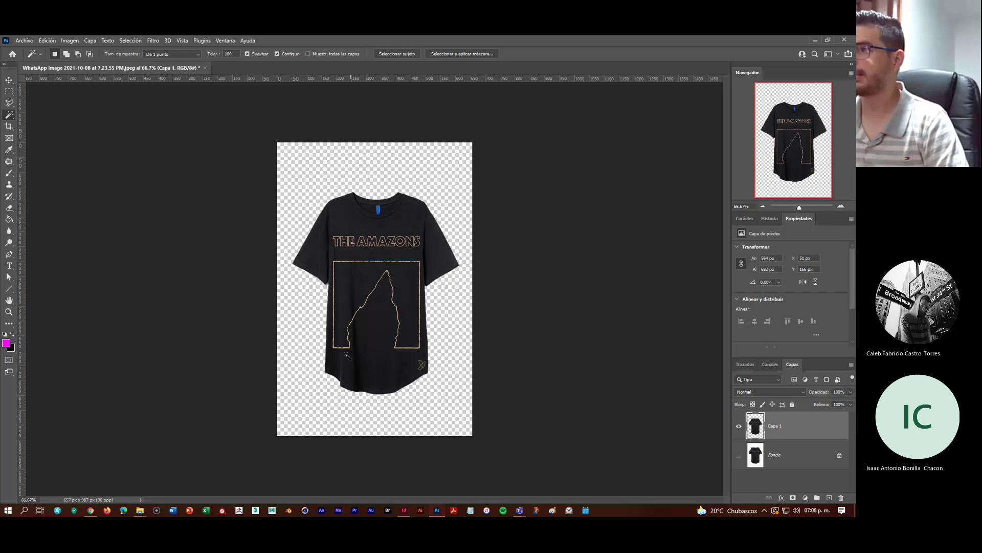
{"action": "left_click", "coordinate": [8, 126]}
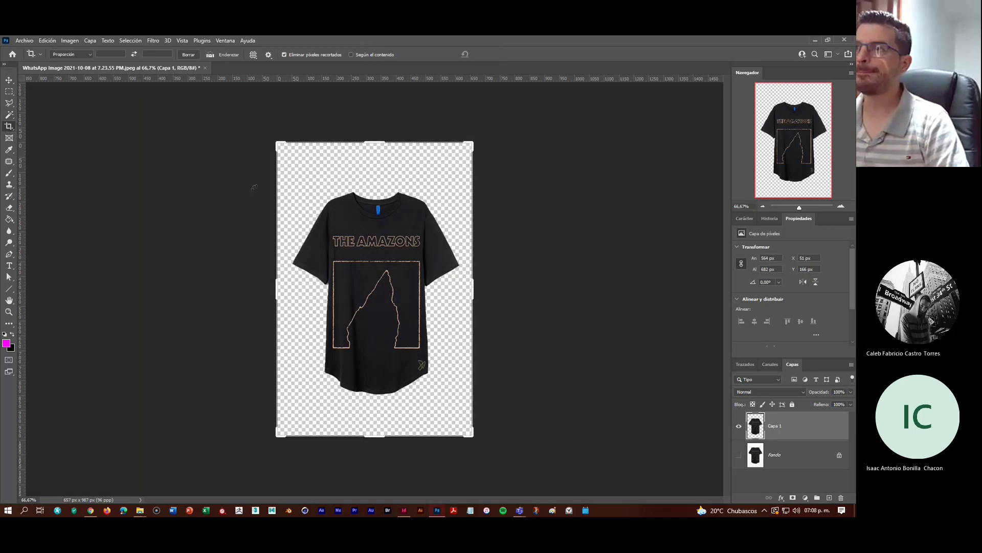
{"action": "left_click_drag", "start_coordinate": [373, 144], "coordinate": [373, 162]}
{"action": "left_click_drag", "start_coordinate": [379, 419], "coordinate": [378, 401]}
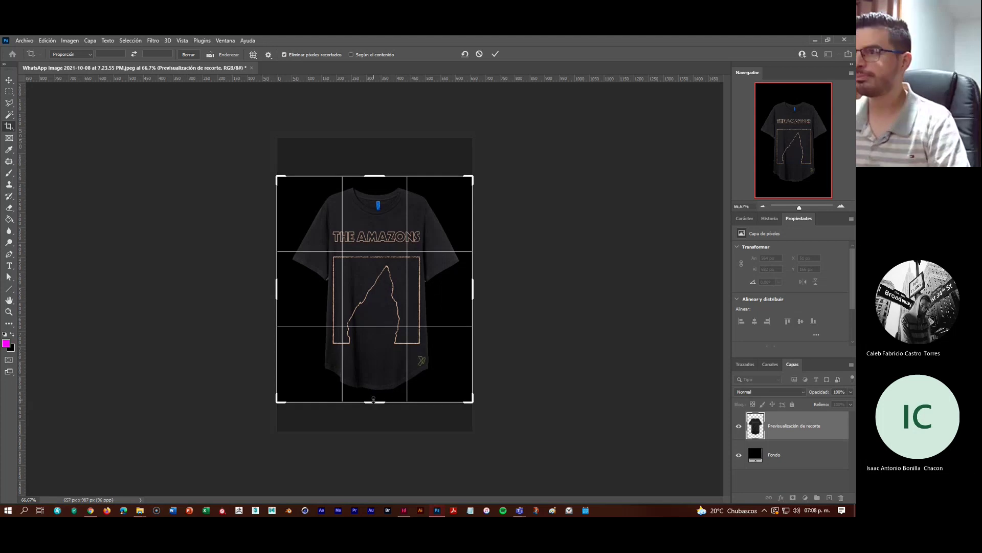
{"action": "key", "text": "Return"}
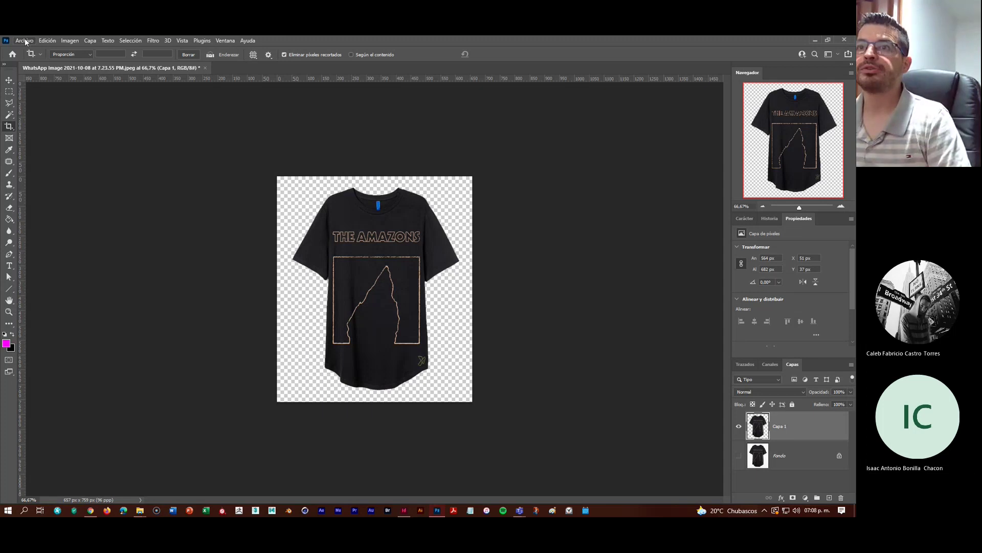
Run Export As on the T-shirt cut-out with PNG format and transparency, magnifying the export controls briefly and continuing to the save dialog
{"action": "left_click", "coordinate": [25, 42]}
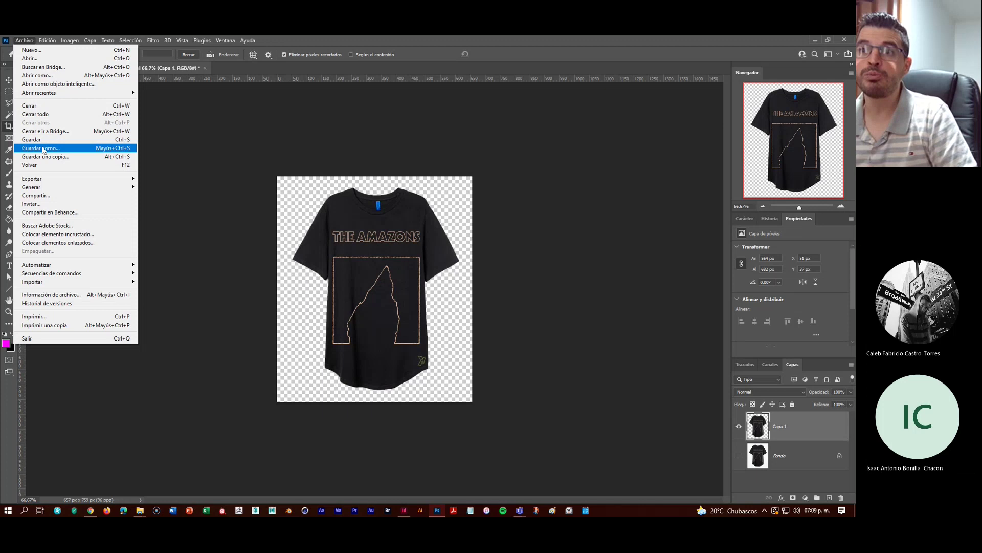
{"action": "mouse_move", "coordinate": [69, 179]}
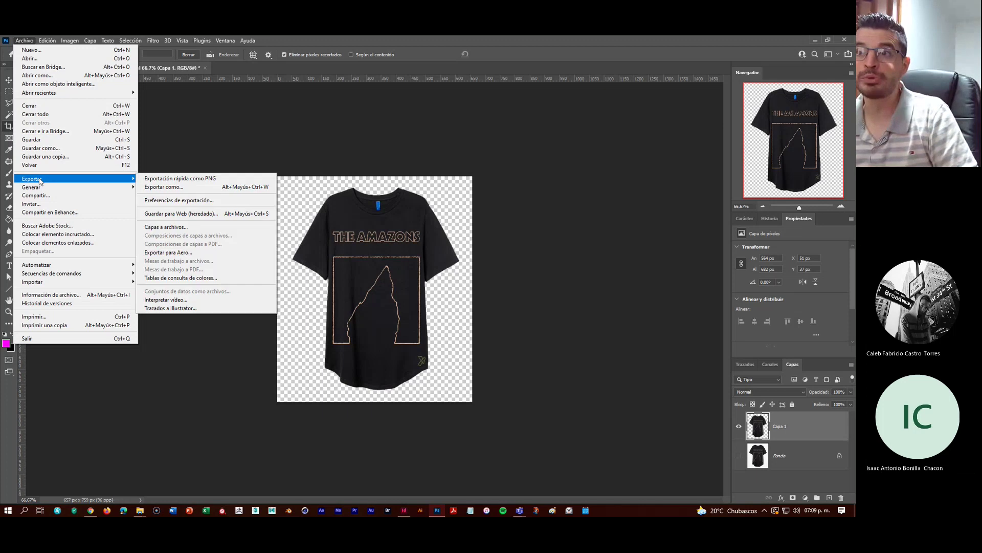
{"action": "left_click", "coordinate": [192, 187]}
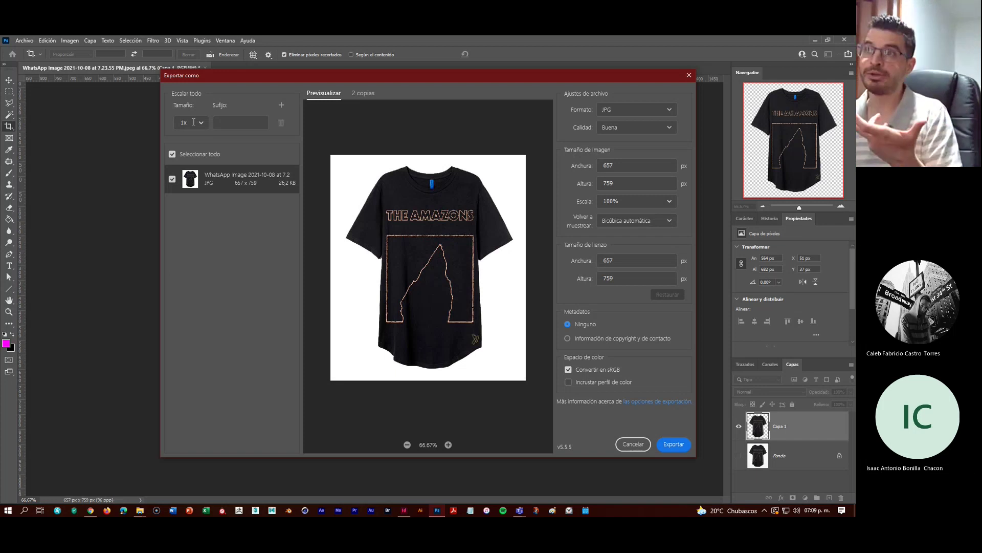
{"action": "left_click", "coordinate": [640, 109]}
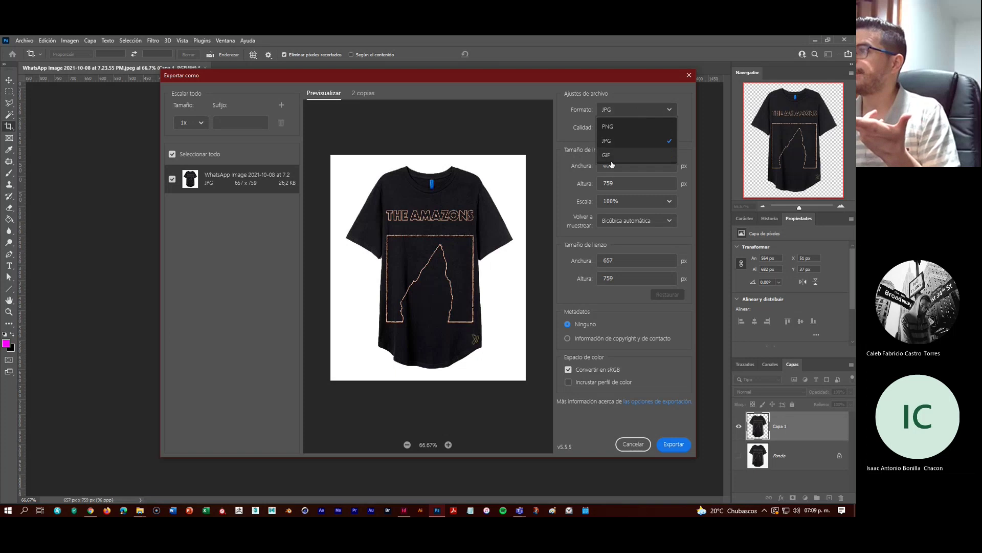
{"action": "left_click", "coordinate": [624, 126]}
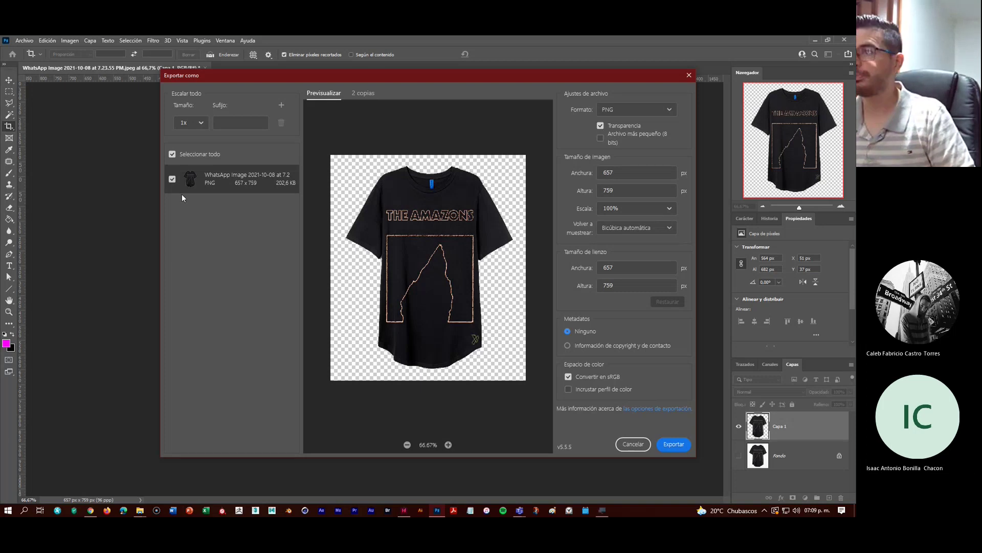
{"action": "key", "text": "super+plus"}
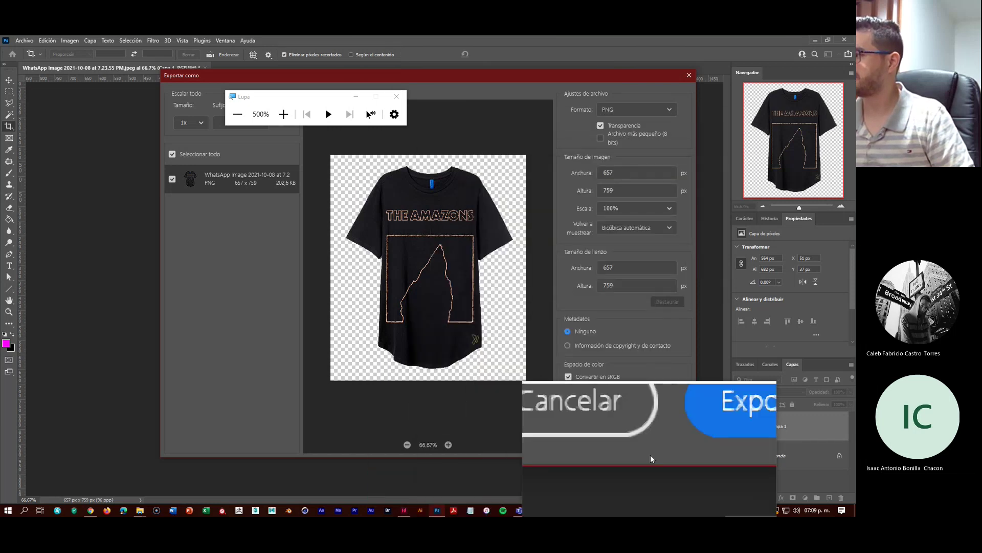
{"action": "left_click", "coordinate": [679, 445]}
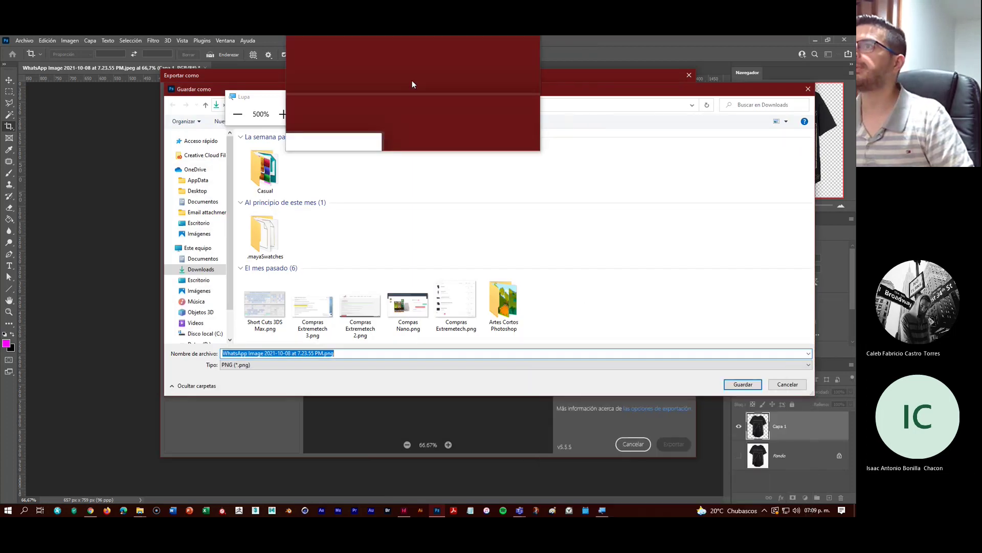
{"action": "key", "text": "super+Escape"}
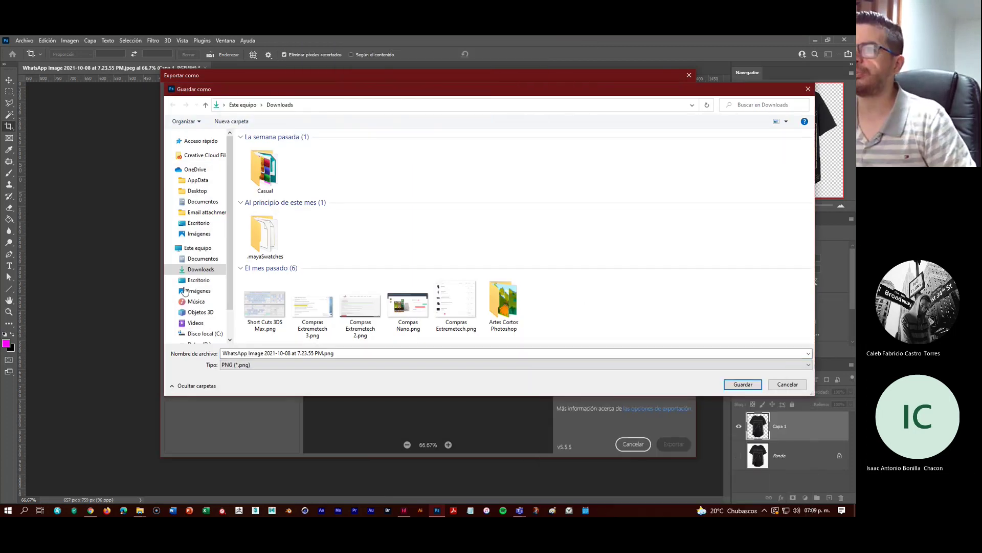
Save the exported PNG as Camisa 1 in the Devyl folder on drive D:, under 2 - ULACIT, IIICO 2021, 2 - Publi Web y Medios Interac, Clase 5
{"action": "scroll", "coordinate": [213, 330], "scroll_direction": "down", "scroll_amount": 1}
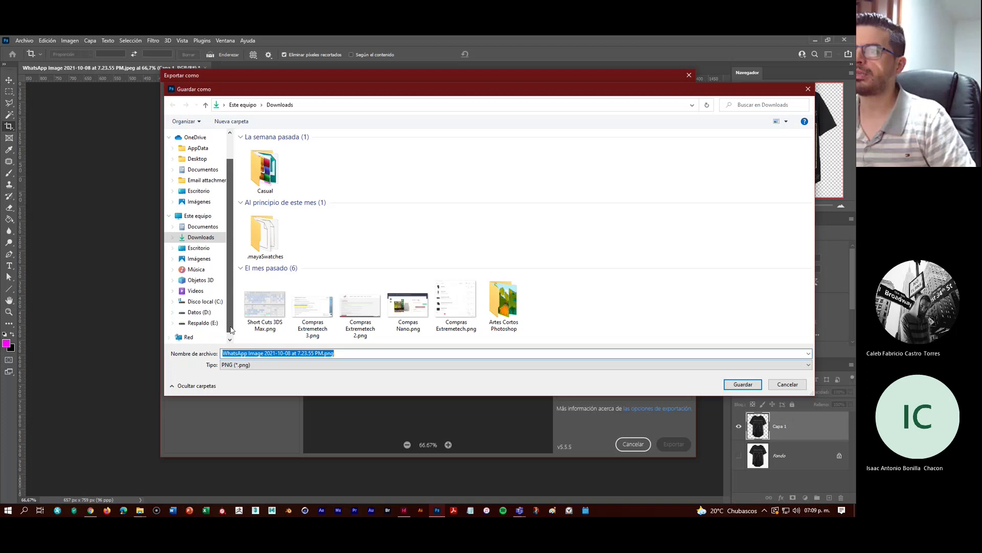
{"action": "left_click", "coordinate": [206, 313]}
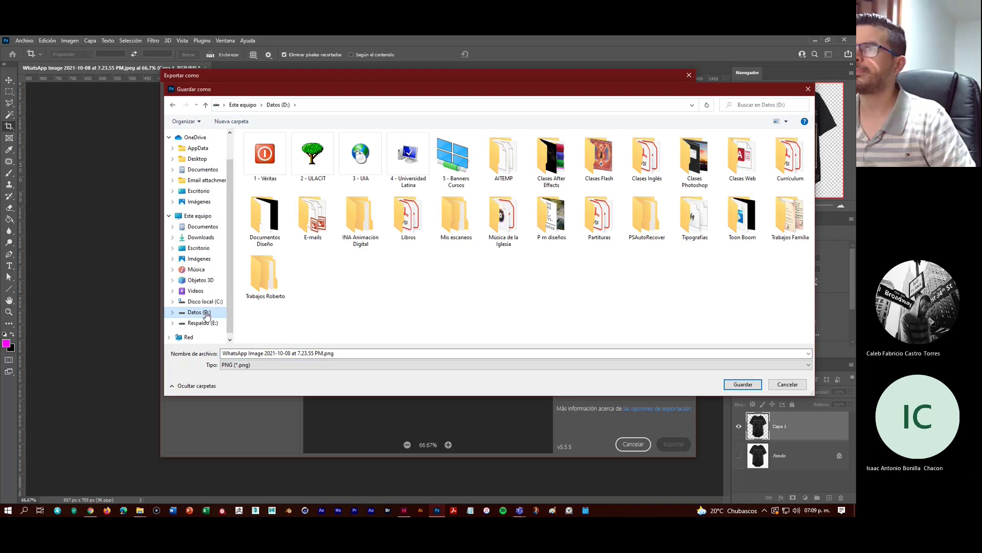
{"action": "double_click", "coordinate": [313, 156]}
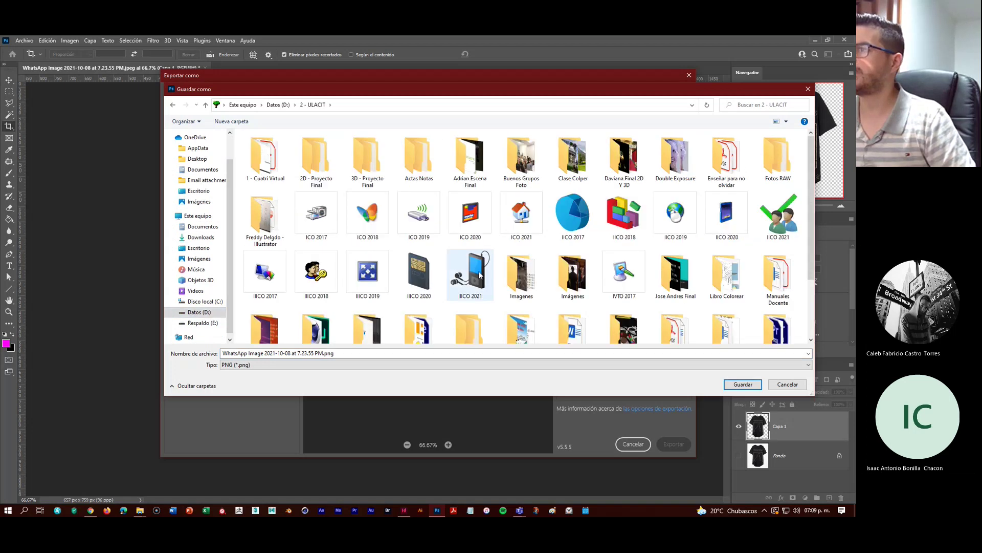
{"action": "double_click", "coordinate": [453, 251]}
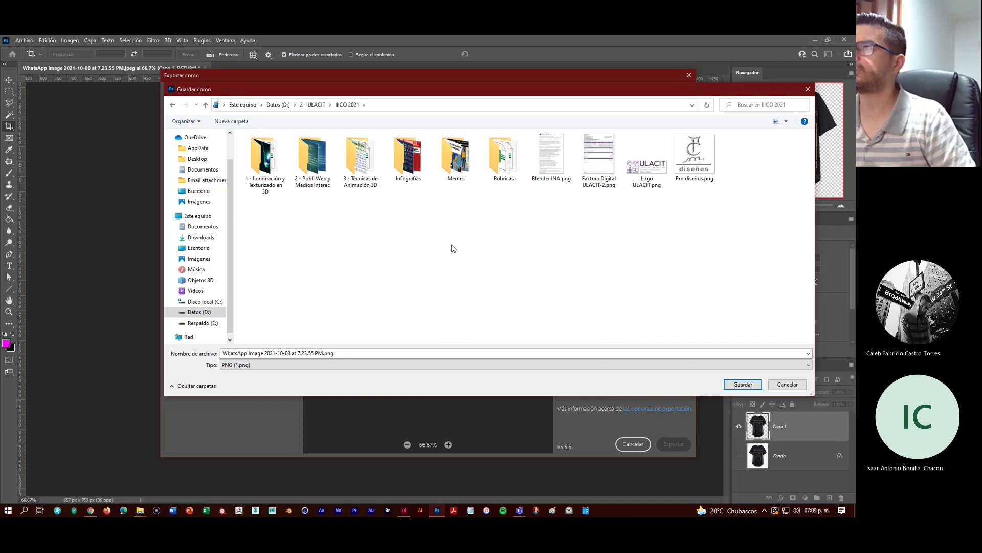
{"action": "double_click", "coordinate": [312, 156]}
{"action": "double_click", "coordinate": [551, 156]}
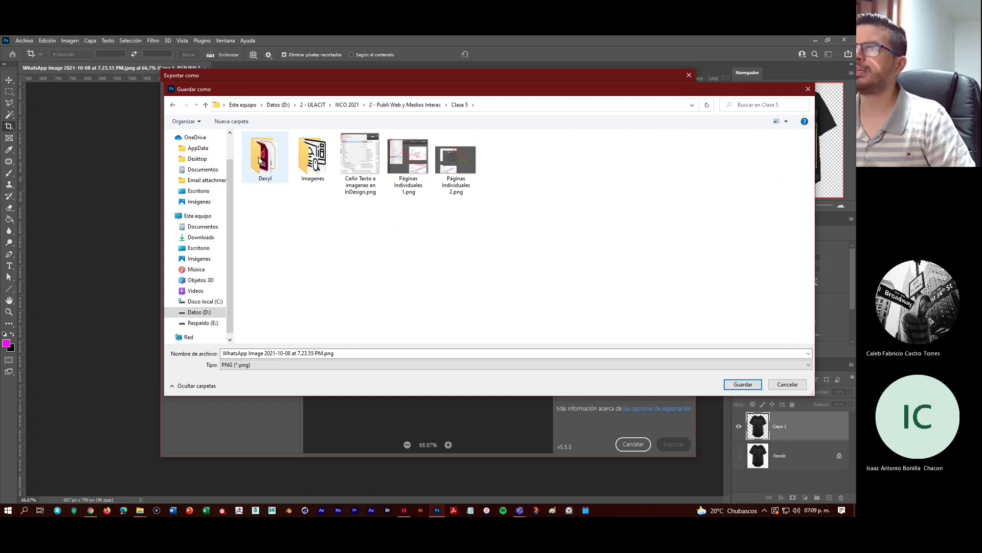
{"action": "double_click", "coordinate": [262, 159]}
{"action": "left_click", "coordinate": [356, 353]}
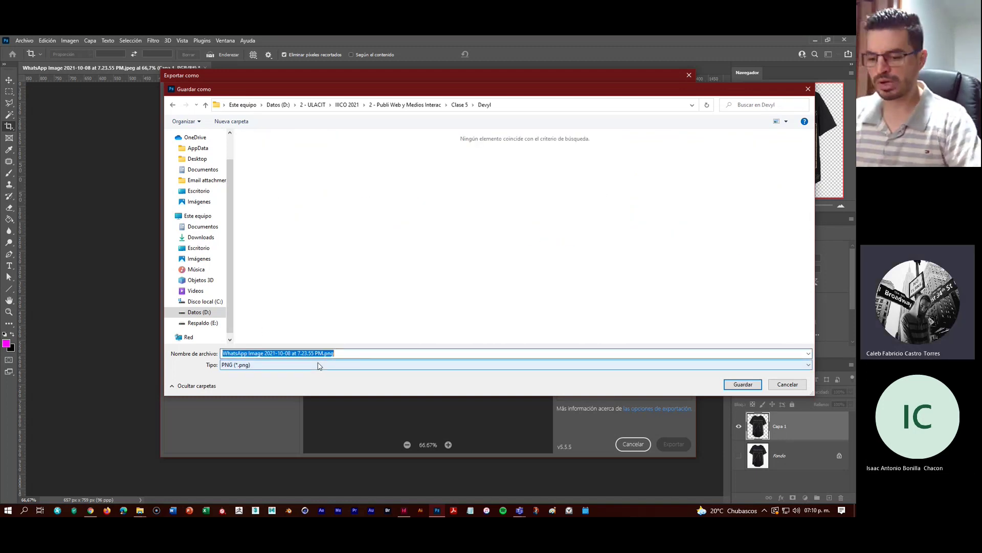
{"action": "type", "text": "Cam"}
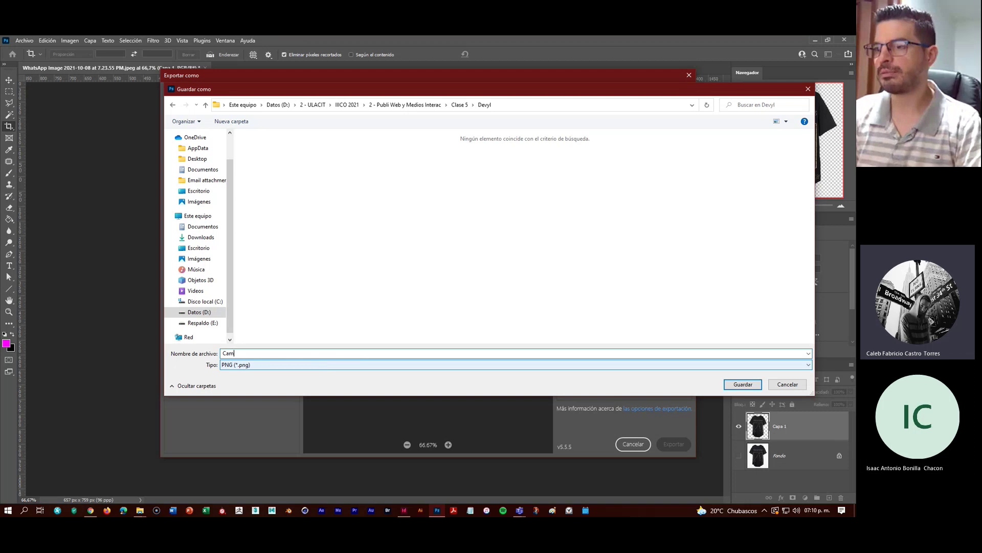
{"action": "type", "text": "isa 1"}
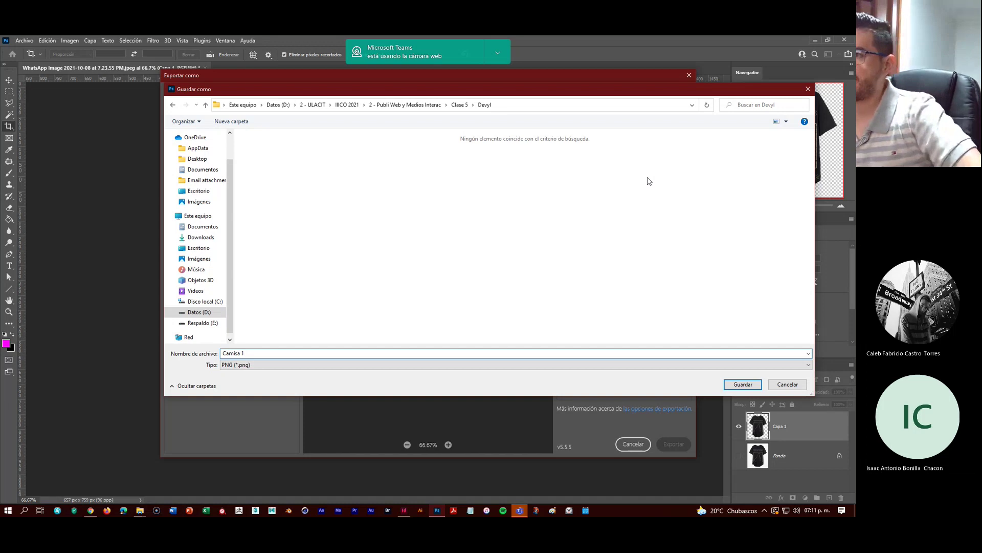
{"action": "left_click", "coordinate": [750, 387]}
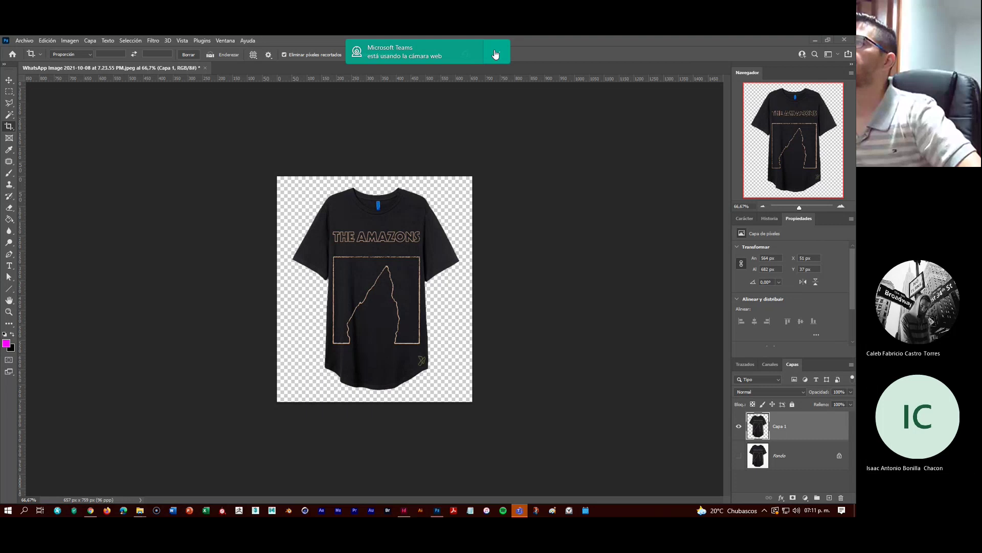
Switch to File Explorer and preview Camisa 1.png from the Devyl folder to check its transparency, closing the preview when done
{"action": "left_click", "coordinate": [815, 40]}
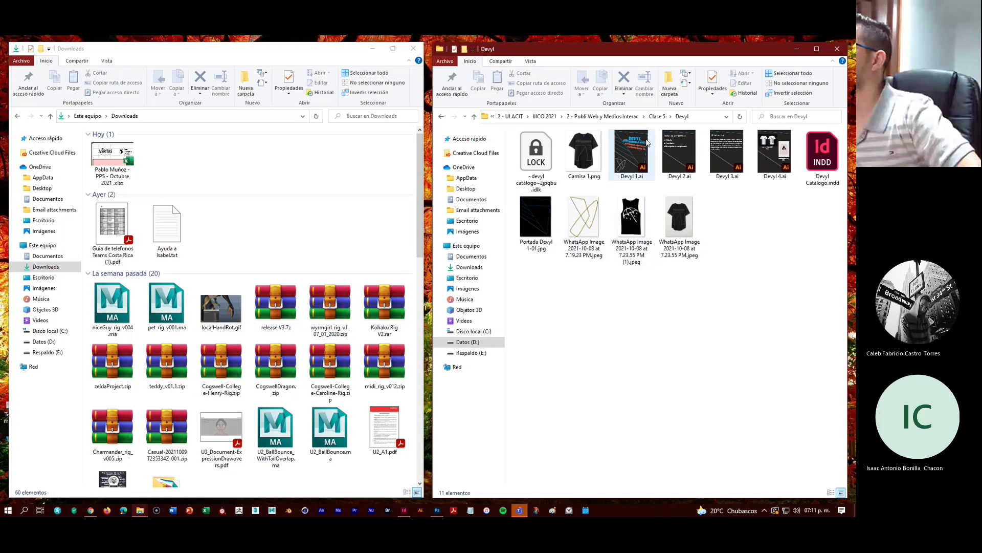
{"action": "left_click", "coordinate": [658, 116]}
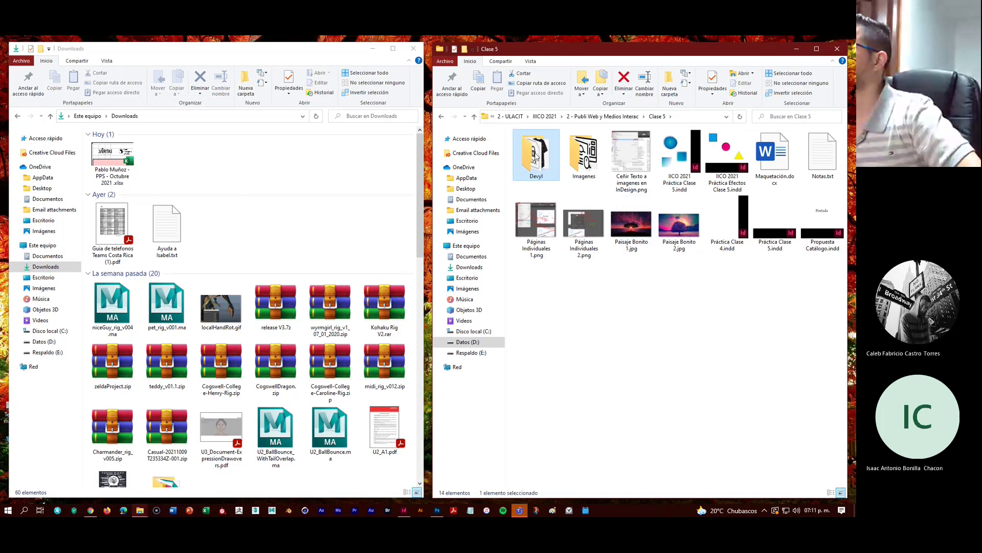
{"action": "double_click", "coordinate": [535, 155]}
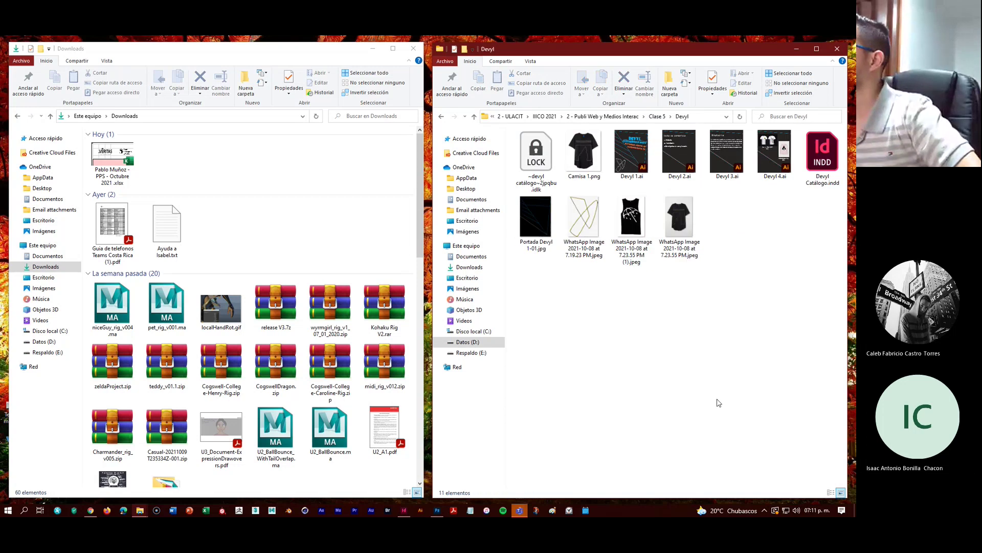
{"action": "left_click", "coordinate": [588, 157]}
{"action": "double_click", "coordinate": [587, 157]}
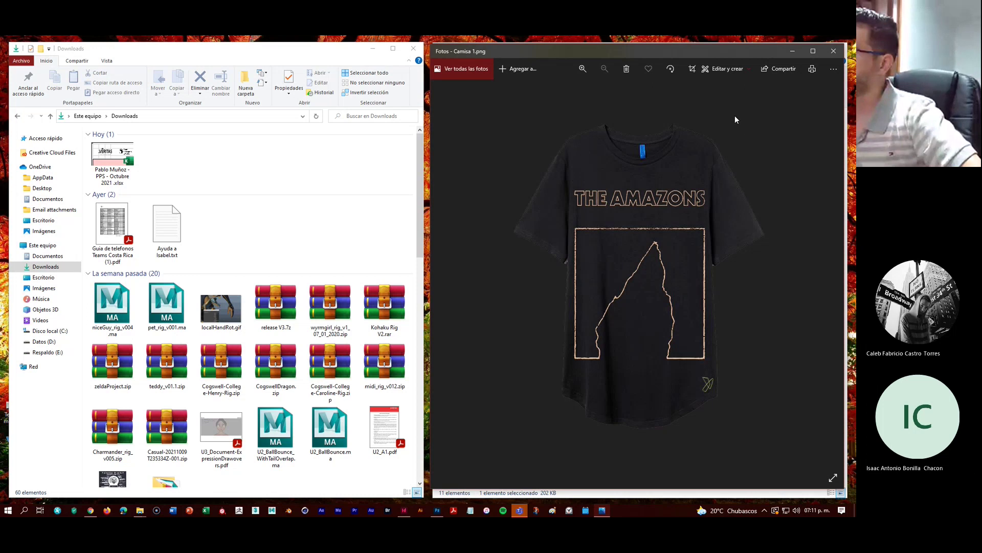
{"action": "left_click", "coordinate": [833, 52]}
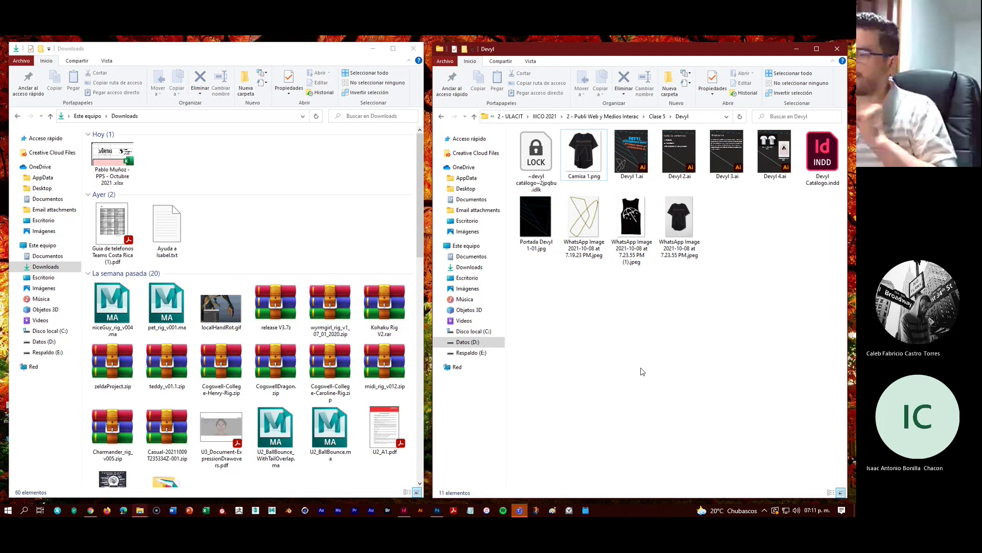
Return to Photoshop and compare the T-shirt with and without its white backdrop by briefly showing the Fondo layer and hiding it again
{"action": "left_click", "coordinate": [437, 510]}
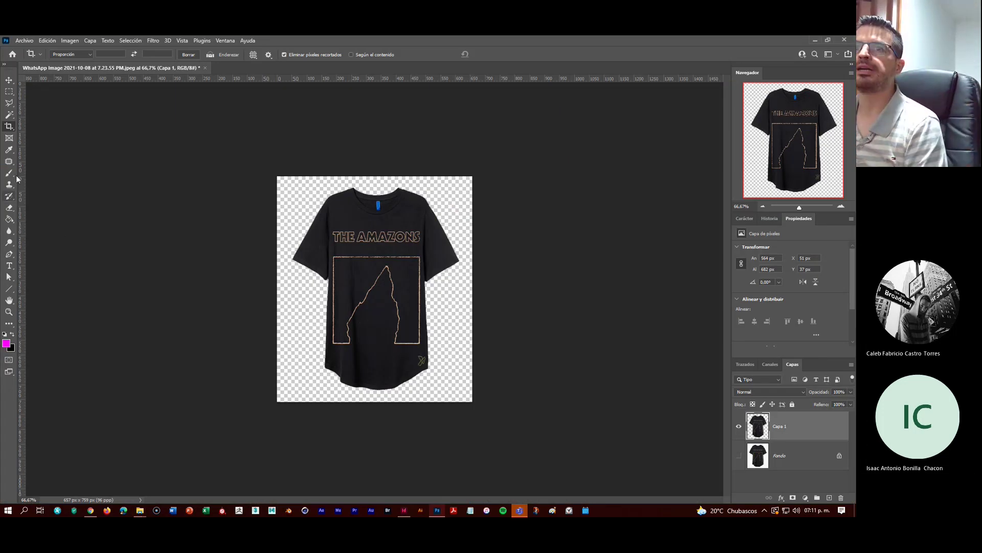
{"action": "left_click", "coordinate": [27, 42]}
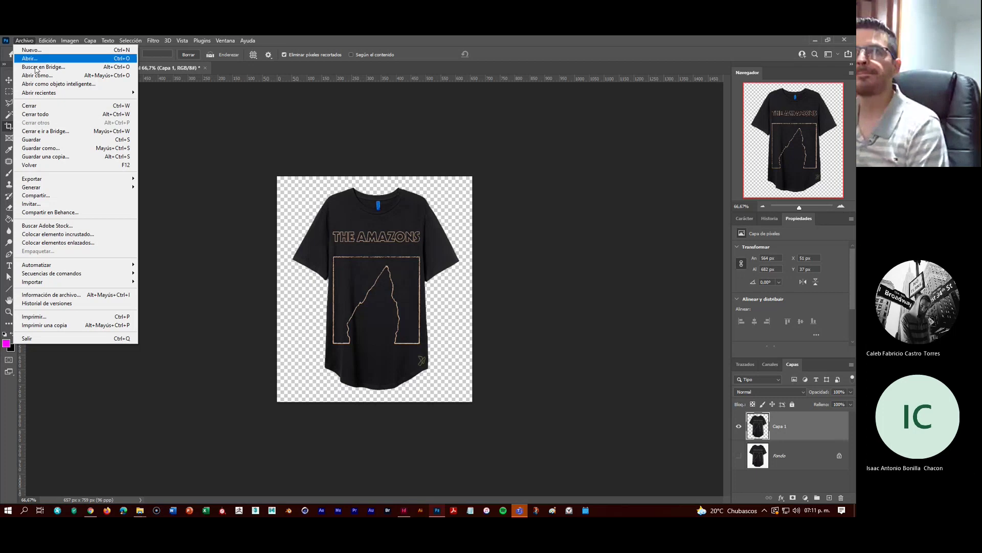
{"action": "left_click", "coordinate": [810, 432]}
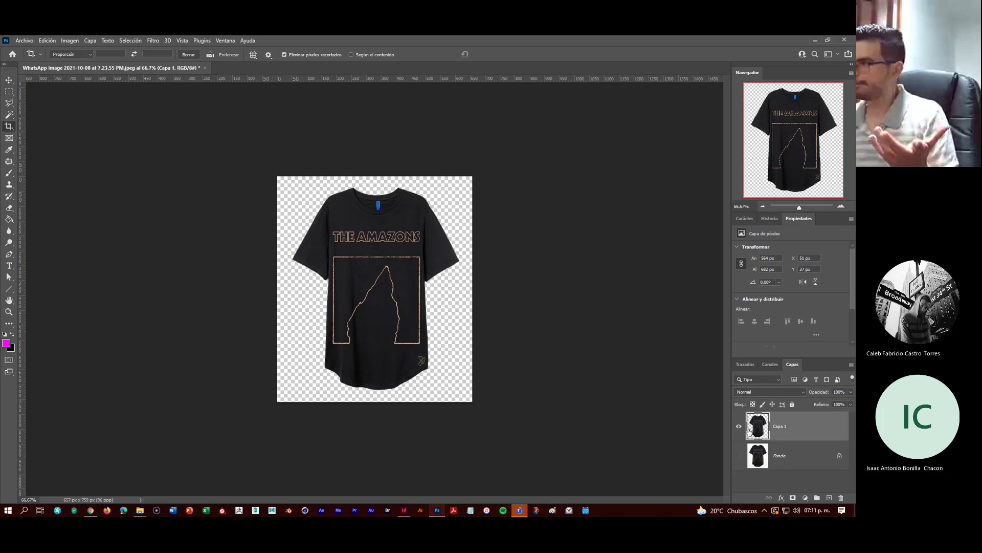
{"action": "left_click", "coordinate": [738, 456]}
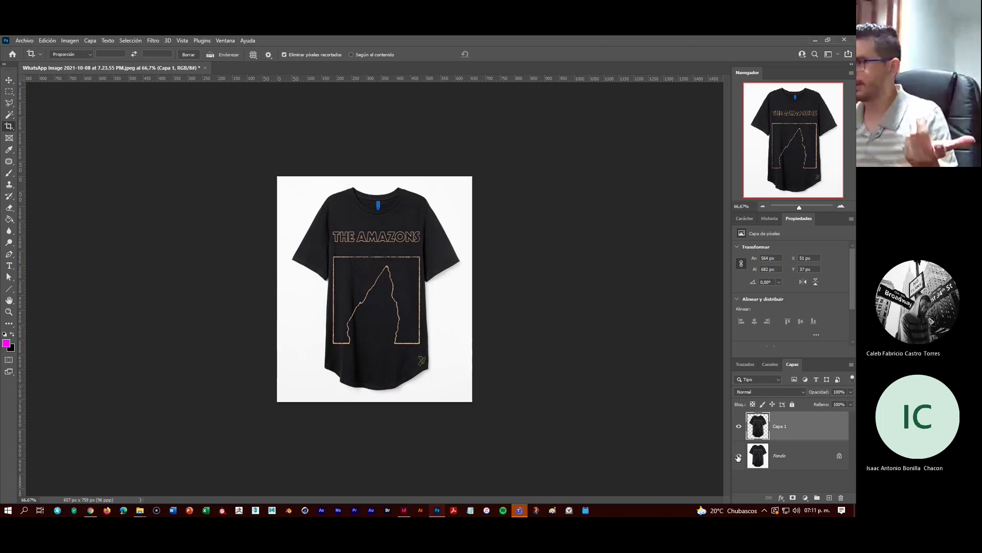
{"action": "left_click", "coordinate": [739, 456]}
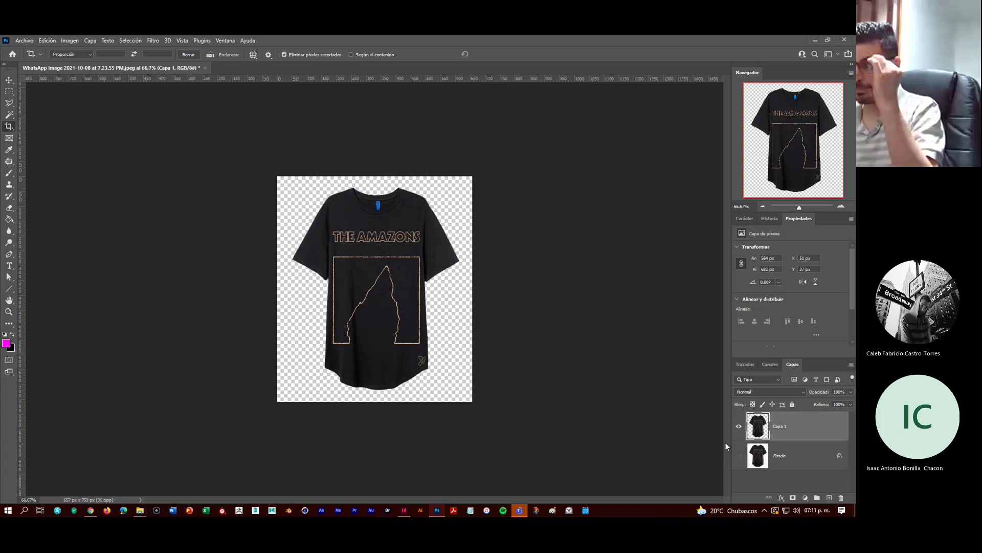
Use the quick PNG export to save the cut-out as Camisa 2.png in the Devyl folder
{"action": "left_click", "coordinate": [24, 40]}
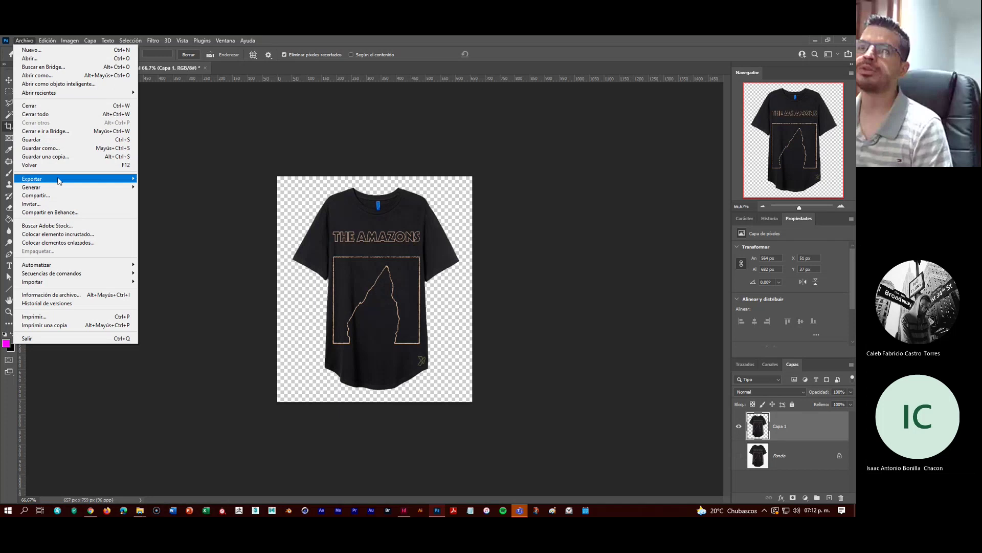
{"action": "mouse_move", "coordinate": [58, 182]}
{"action": "left_click", "coordinate": [188, 179]}
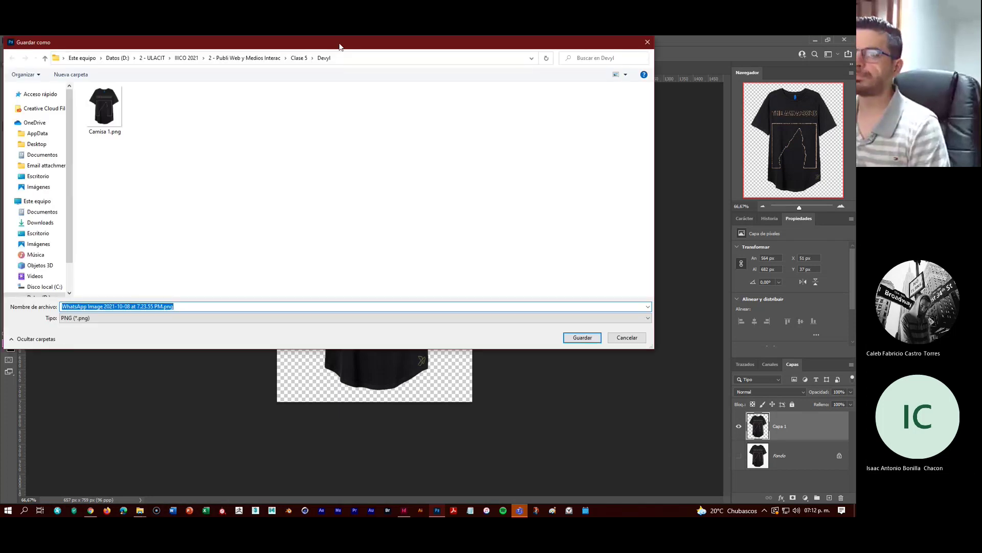
{"action": "left_click_drag", "start_coordinate": [339, 46], "coordinate": [459, 103]}
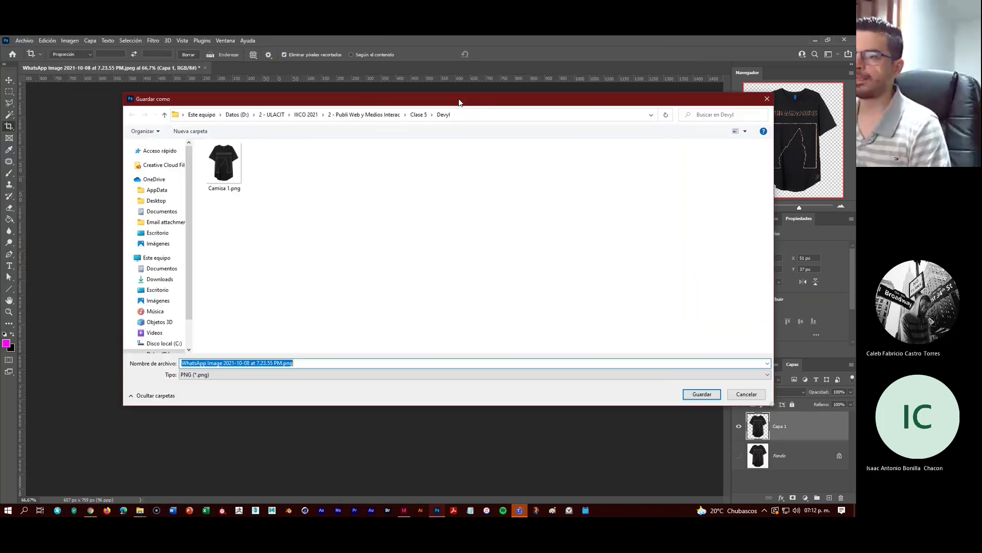
{"action": "left_click", "coordinate": [211, 157]}
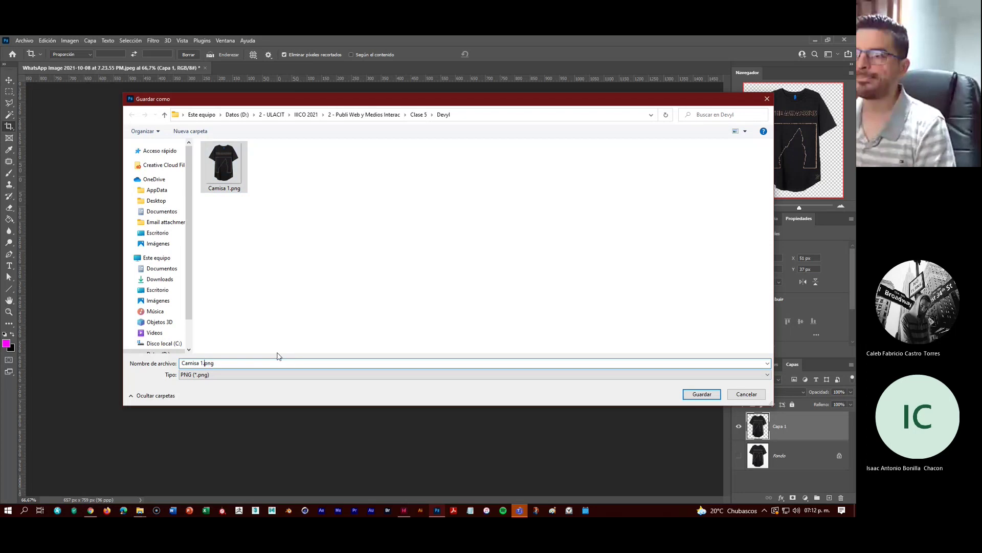
{"action": "key", "text": "BackSpace"}
{"action": "type", "text": "2"}
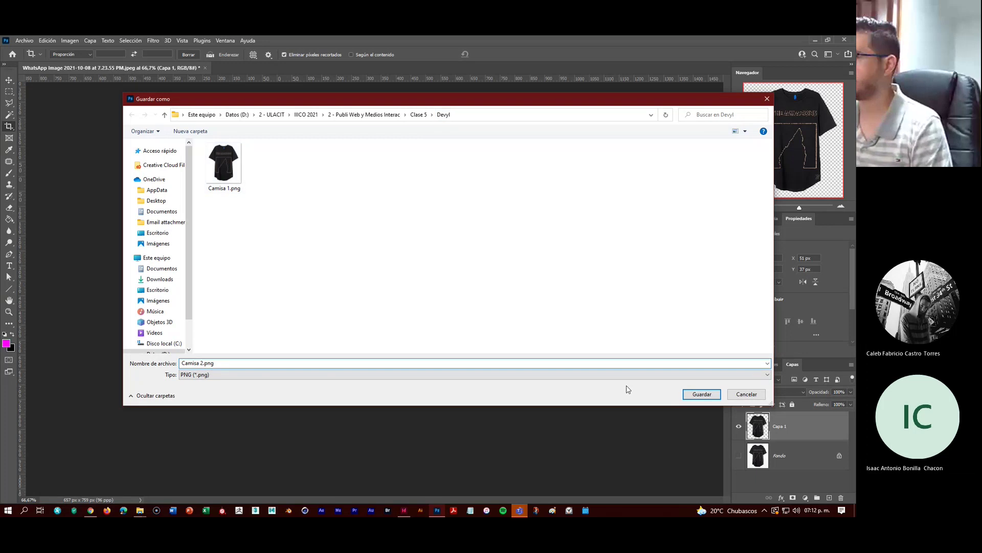
{"action": "left_click", "coordinate": [696, 393]}
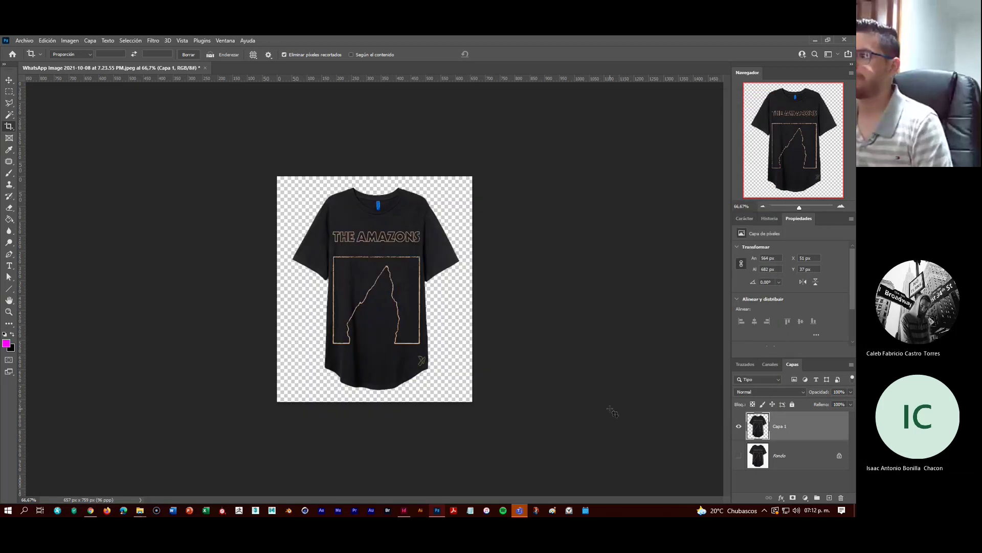
Switch to File Explorer and preview the exported Camisa 1.png and Camisa 2.png from the Devyl folder, closing the preview when done
{"action": "key", "text": "alt+Tab"}
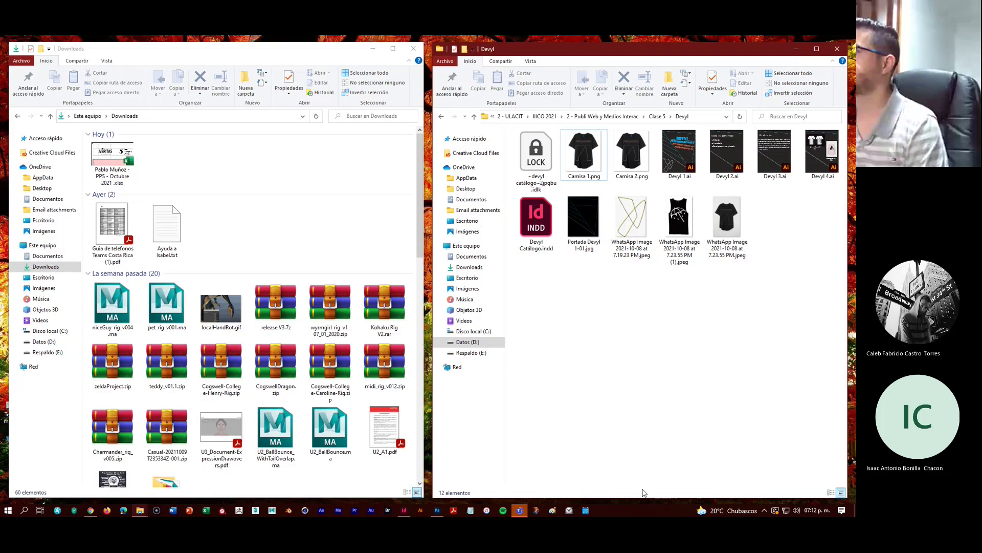
{"action": "left_click", "coordinate": [589, 149]}
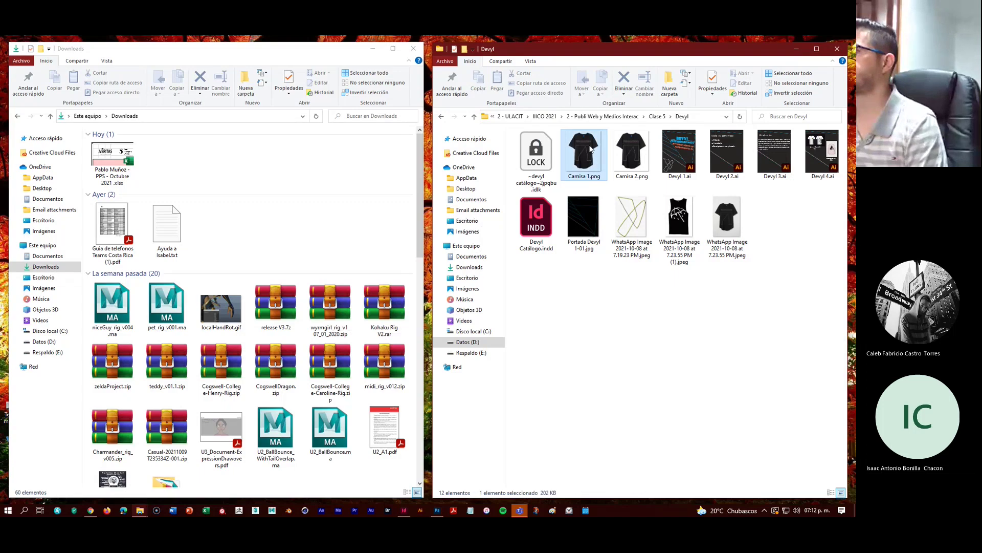
{"action": "double_click", "coordinate": [589, 148]}
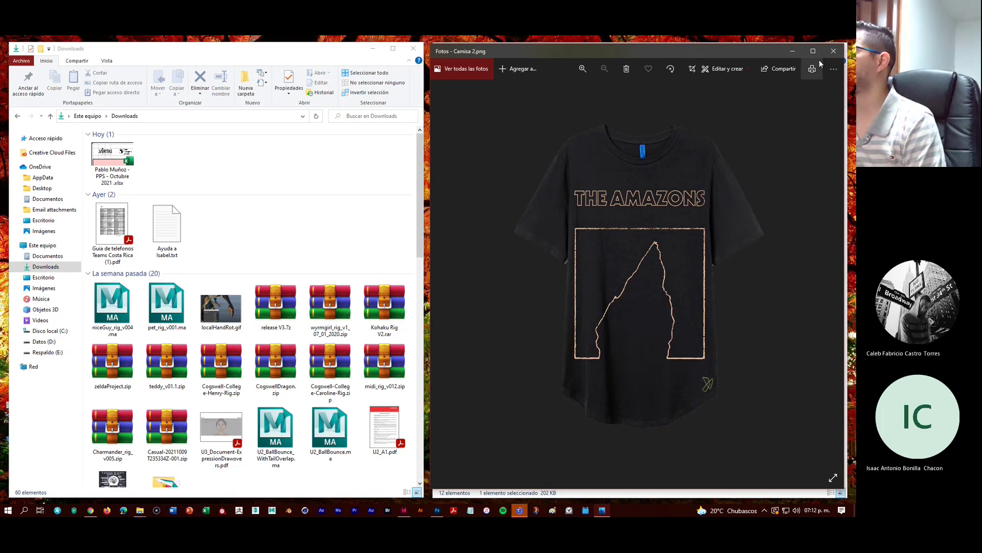
{"action": "key", "text": "alt+F4"}
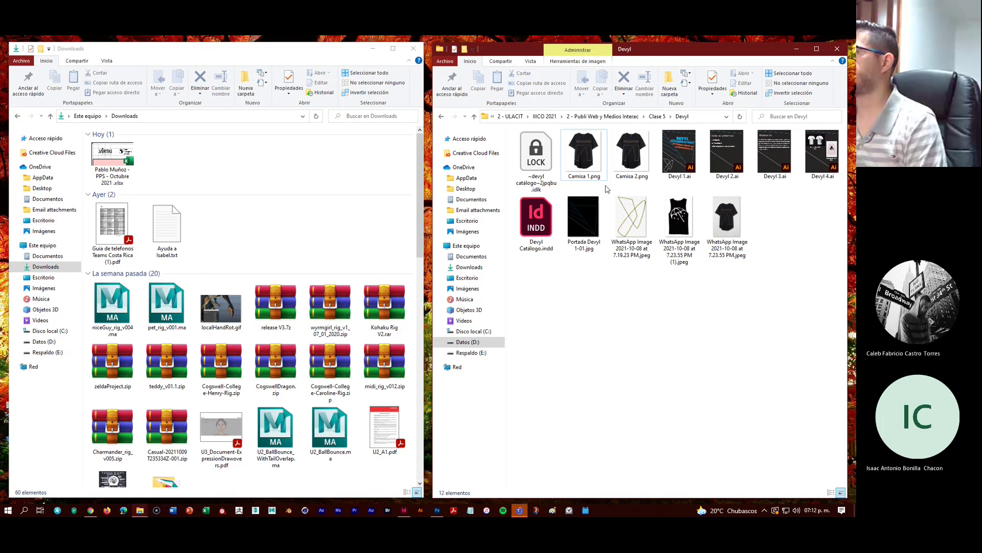
Copy Camisa 1.png from the Devyl folder into the Downloads folder
{"action": "left_click", "coordinate": [579, 155]}
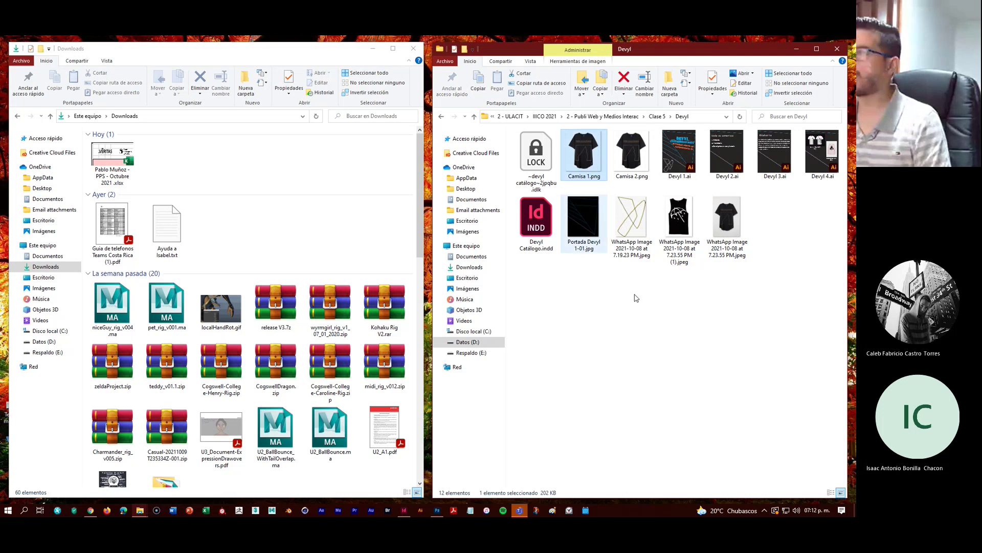
{"action": "left_click", "coordinate": [739, 336]}
{"action": "left_click", "coordinate": [581, 157]}
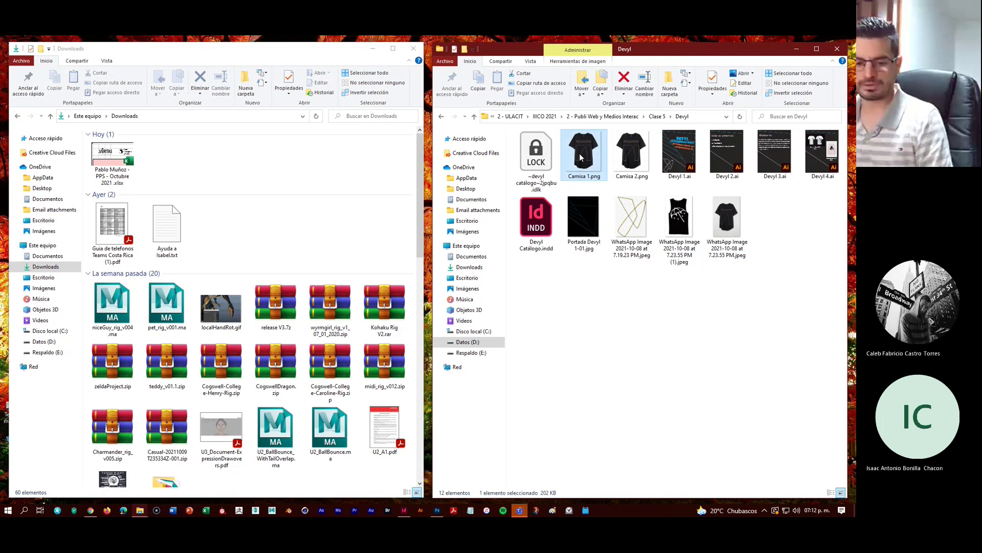
{"action": "left_click", "coordinate": [285, 165]}
{"action": "key", "text": "ctrl+v"}
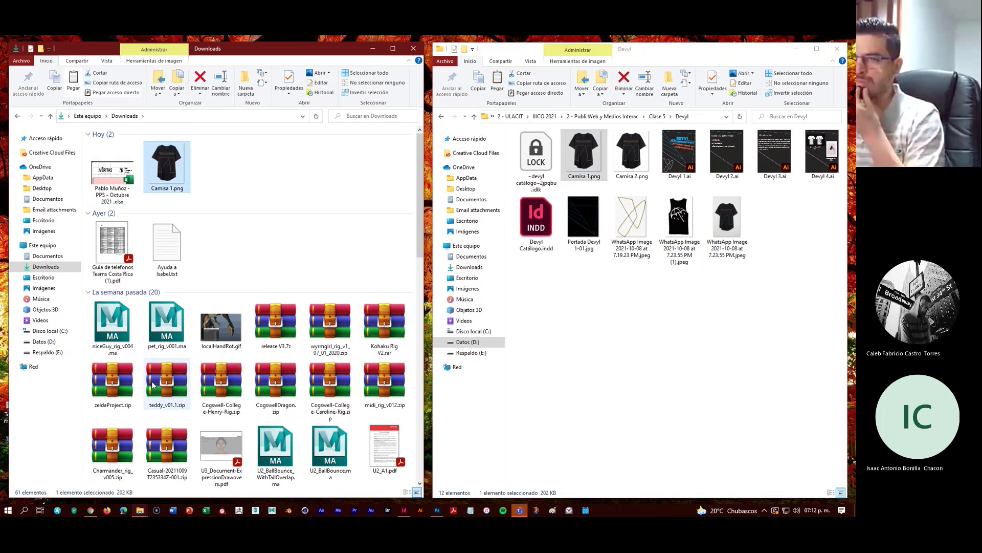
Switch to WhatsApp Web in Chrome and send Camisa 1.png from Downloads as a document to the Publi Web y Medios Inter group
{"action": "left_click", "coordinate": [92, 512]}
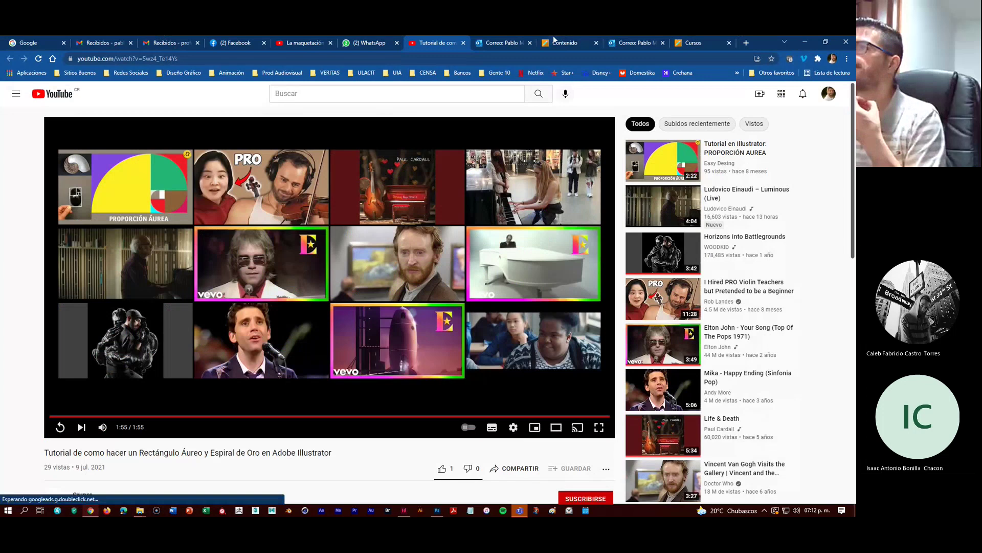
{"action": "left_click", "coordinate": [361, 43]}
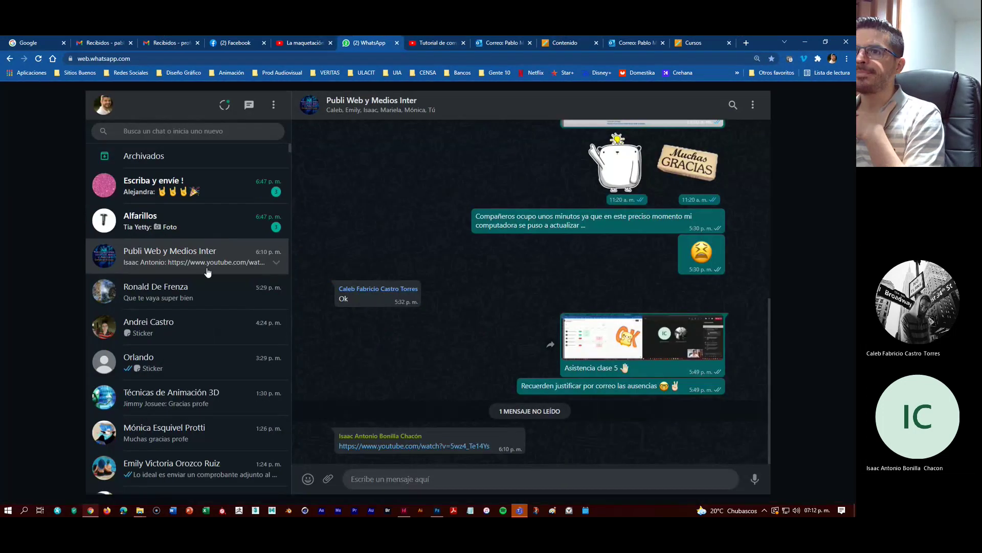
{"action": "left_click", "coordinate": [328, 481]}
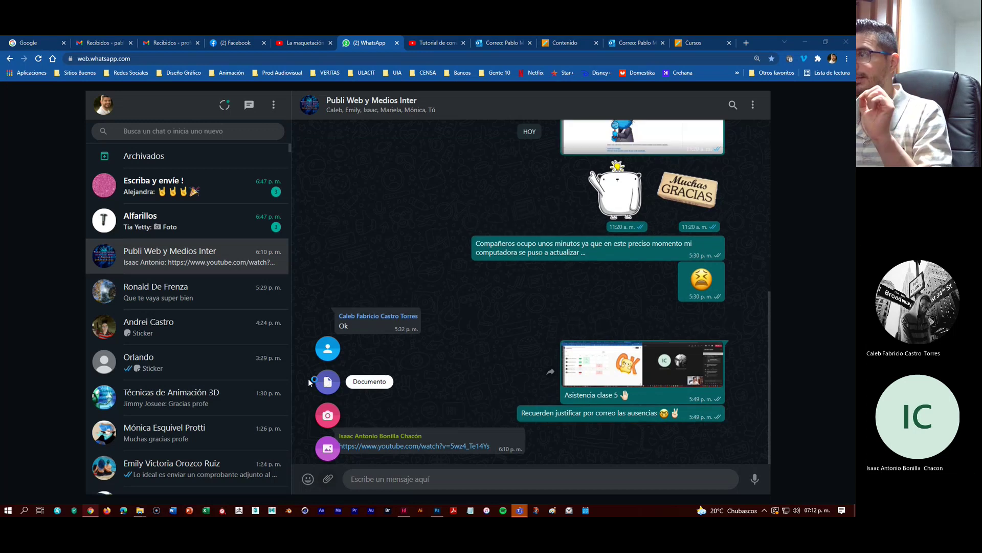
{"action": "left_click", "coordinate": [327, 382]}
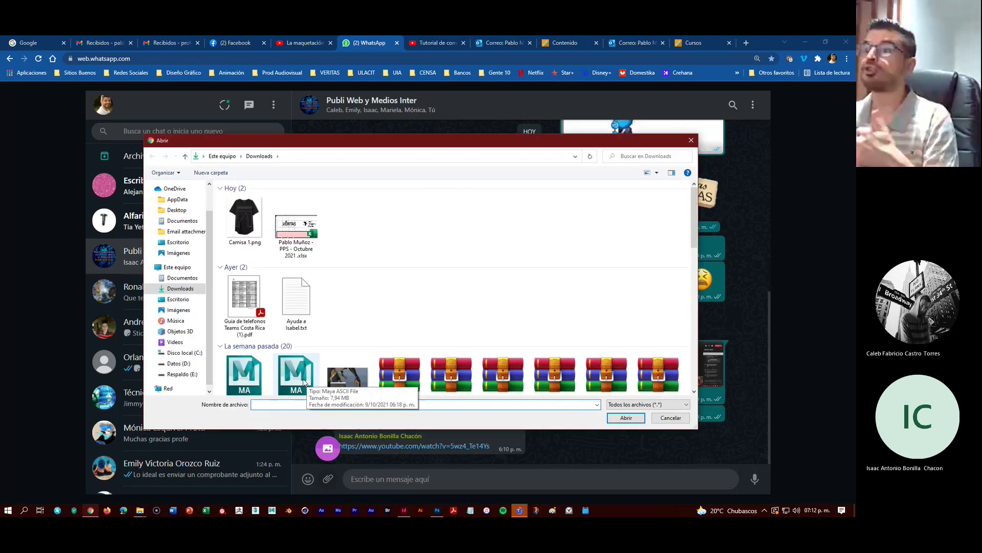
{"action": "left_click", "coordinate": [246, 220]}
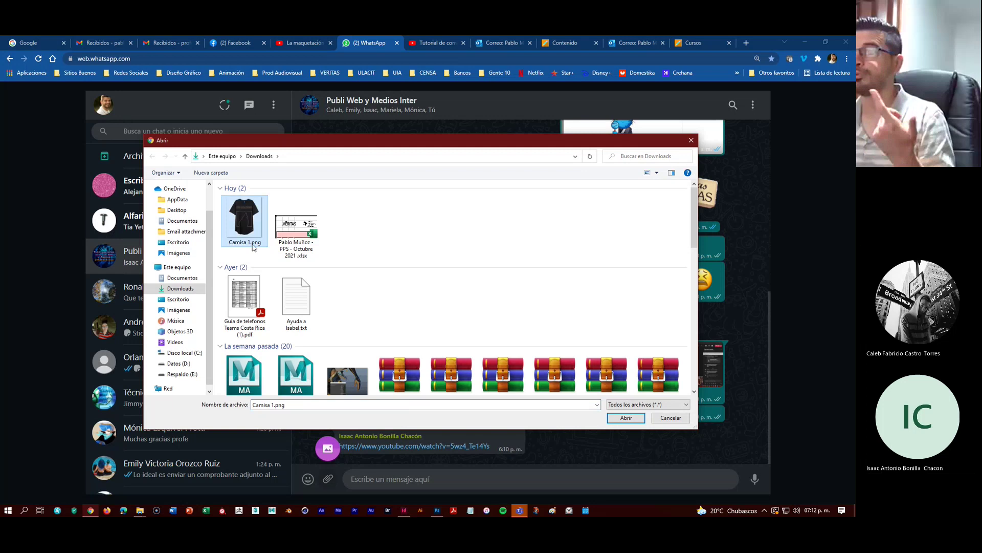
{"action": "left_click", "coordinate": [627, 418]}
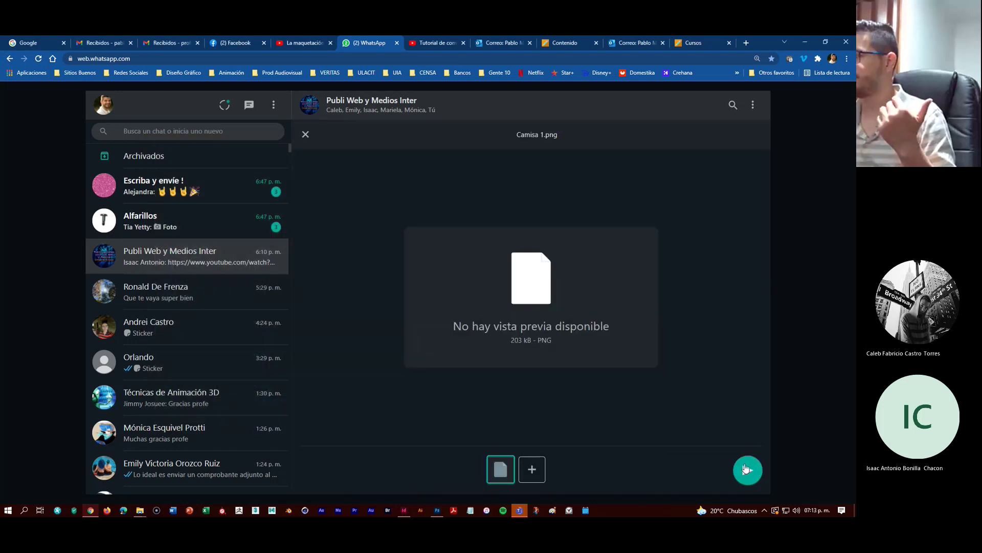
{"action": "left_click", "coordinate": [747, 469]}
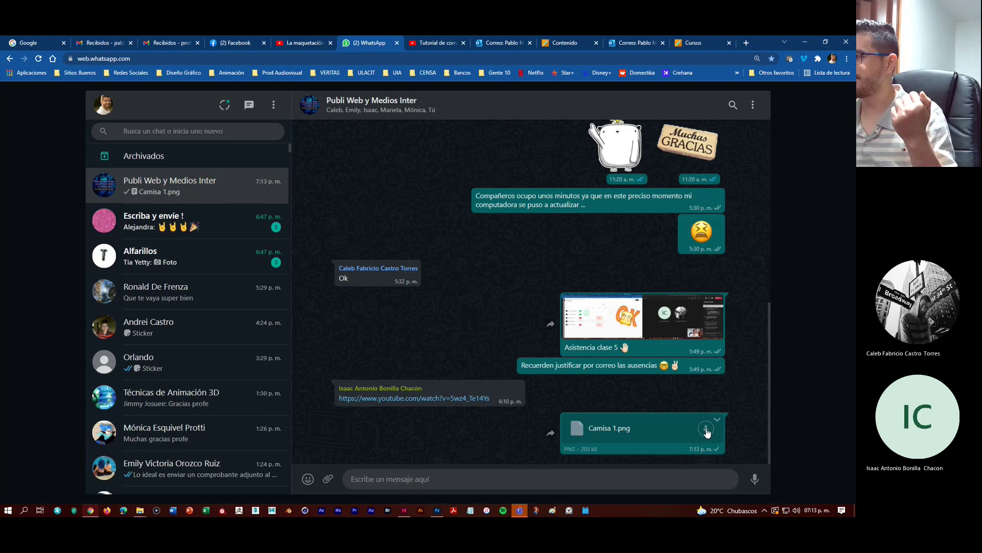
Download the sent Camisa 1.png from the chat and preview the downloaded copy from the Downloads folder, closing the preview when done
{"action": "left_click", "coordinate": [706, 429]}
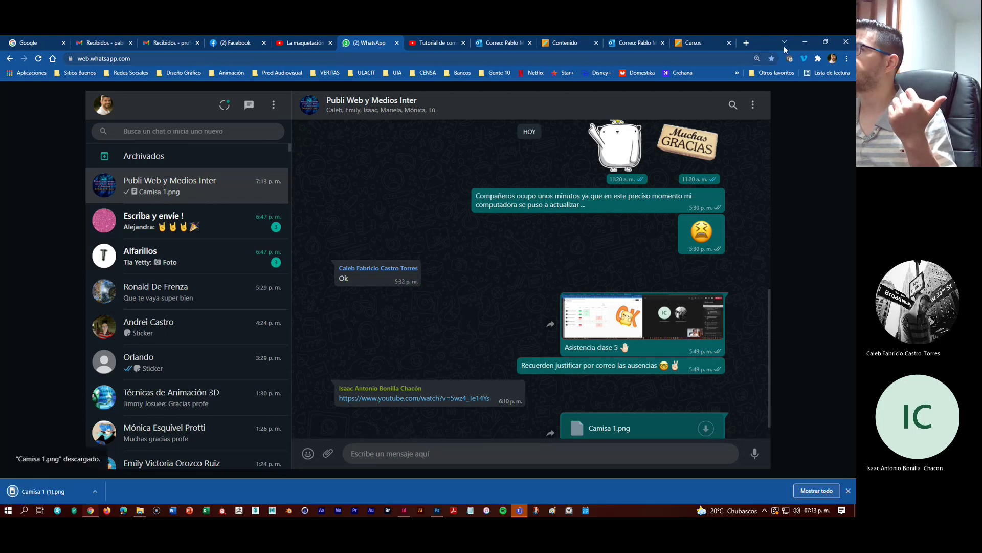
{"action": "left_click", "coordinate": [807, 41]}
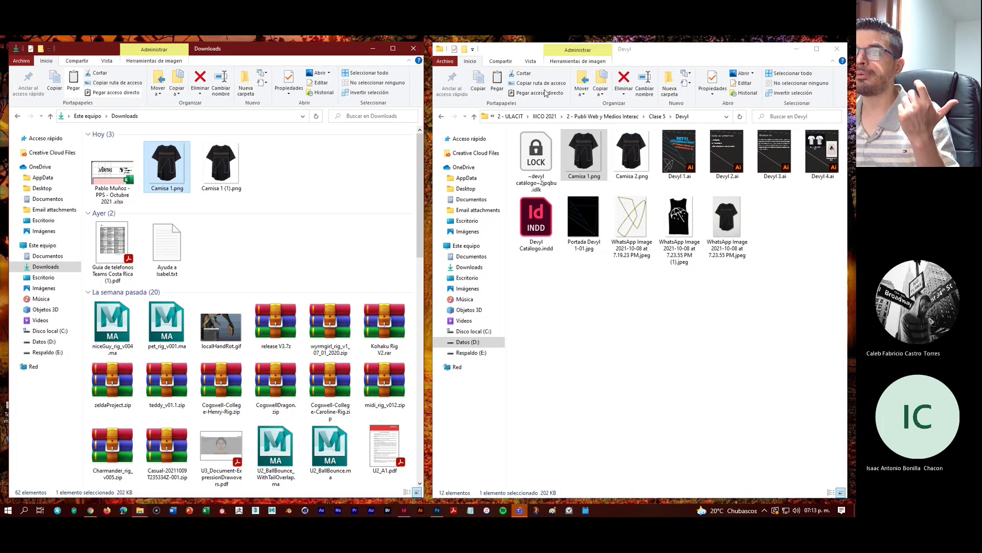
{"action": "double_click", "coordinate": [235, 163]}
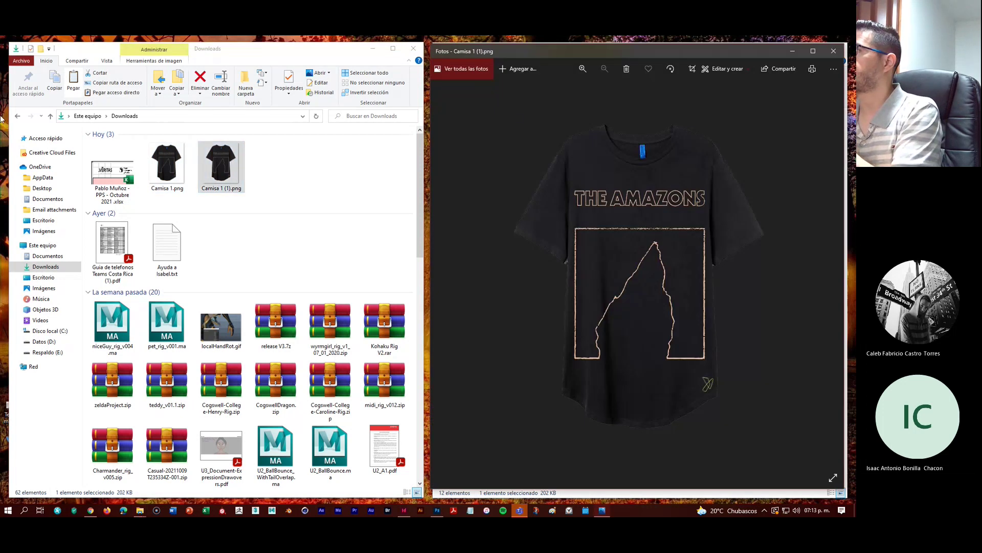
{"action": "left_click", "coordinate": [832, 51]}
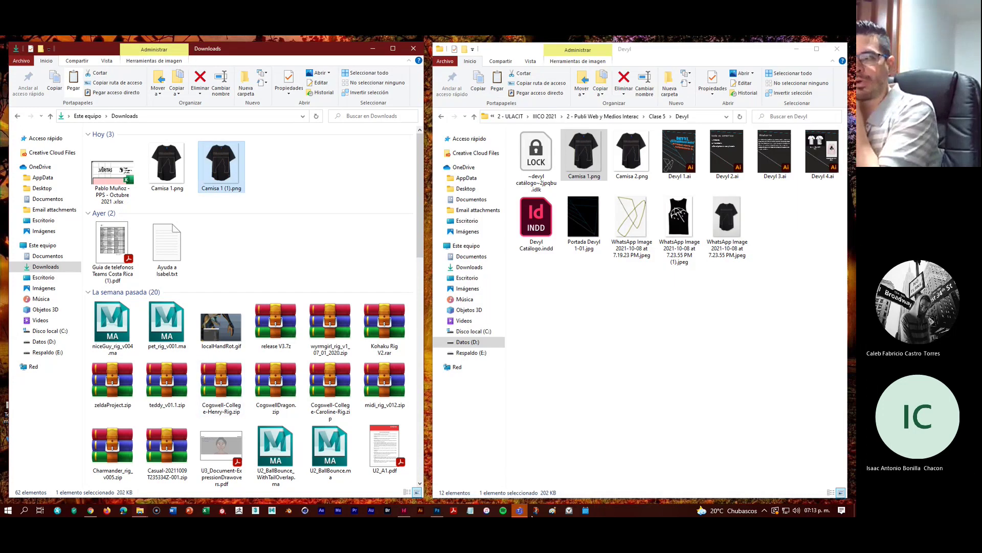
Switch to InDesign and delete both rotated T-shirt image frames above the text on the page facing the CAMISETAS title
{"action": "left_click", "coordinate": [390, 510]}
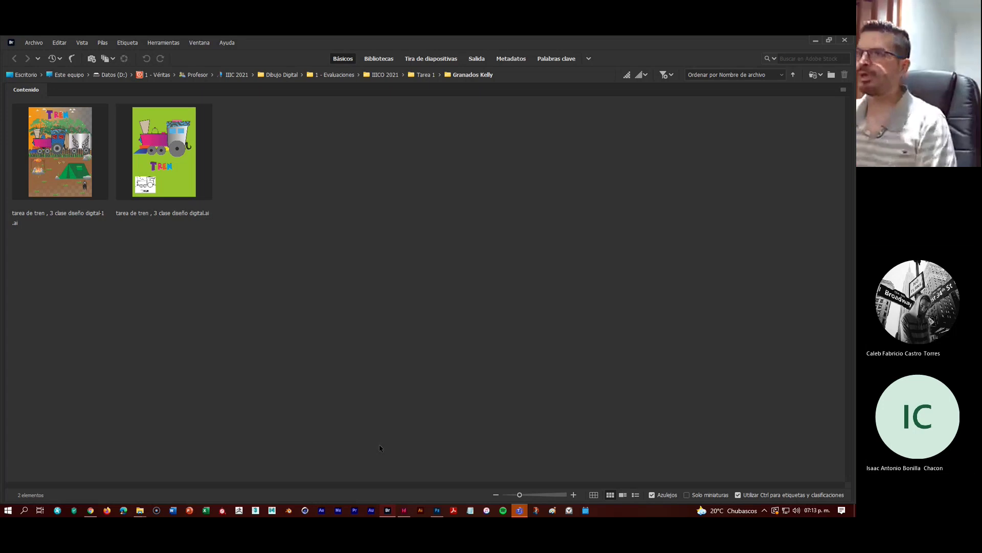
{"action": "left_click", "coordinate": [817, 42]}
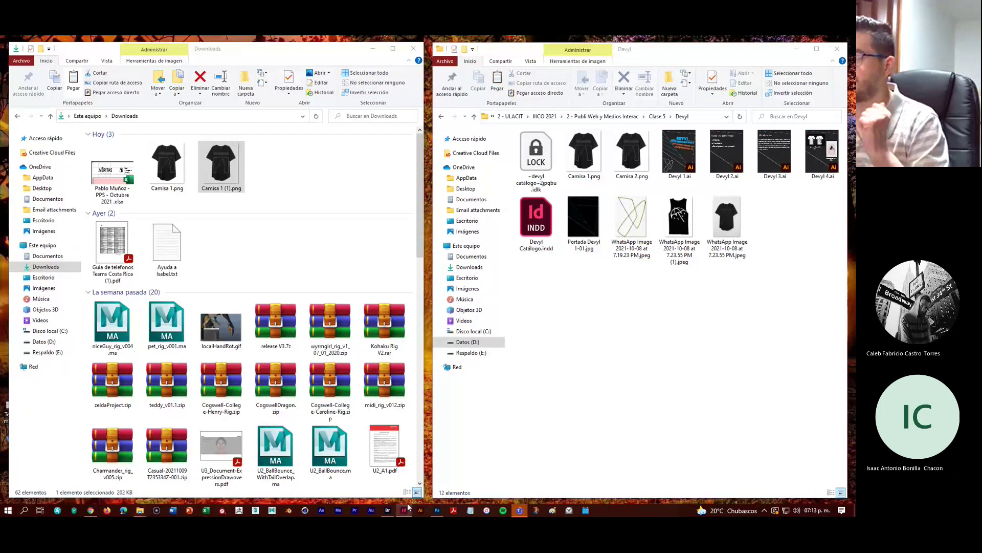
{"action": "left_click", "coordinate": [404, 510]}
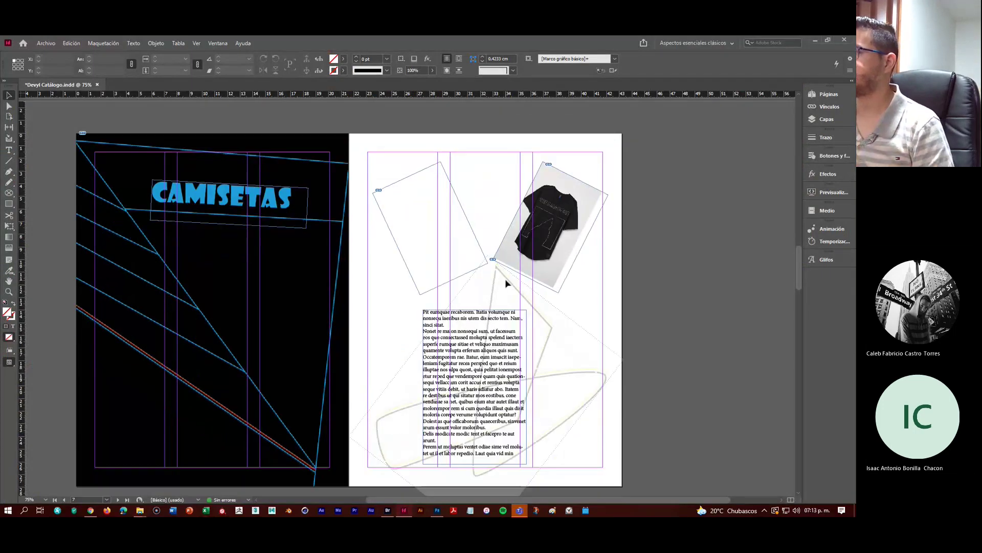
{"action": "scroll", "coordinate": [596, 291], "scroll_direction": "down", "scroll_amount": 5}
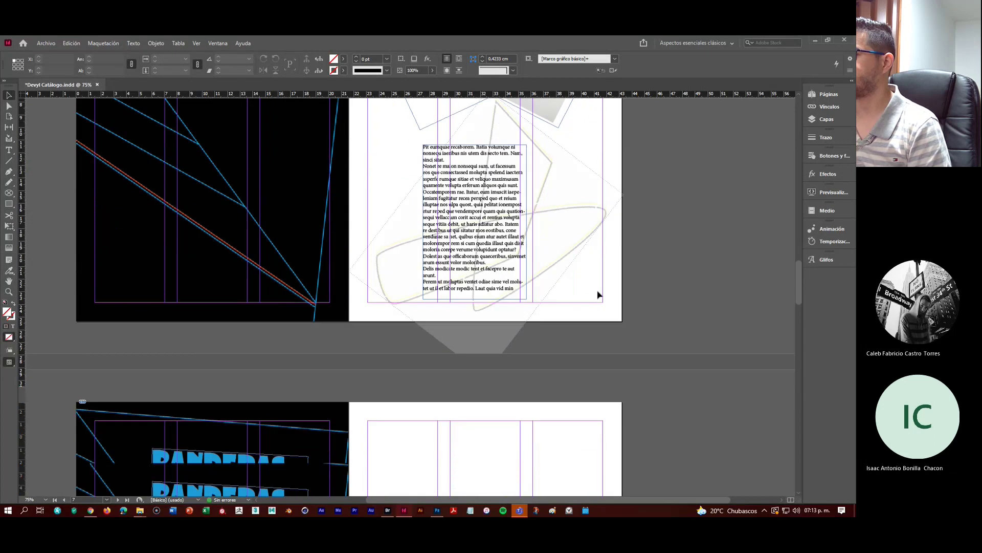
{"action": "scroll", "coordinate": [597, 291], "scroll_direction": "up", "scroll_amount": 6}
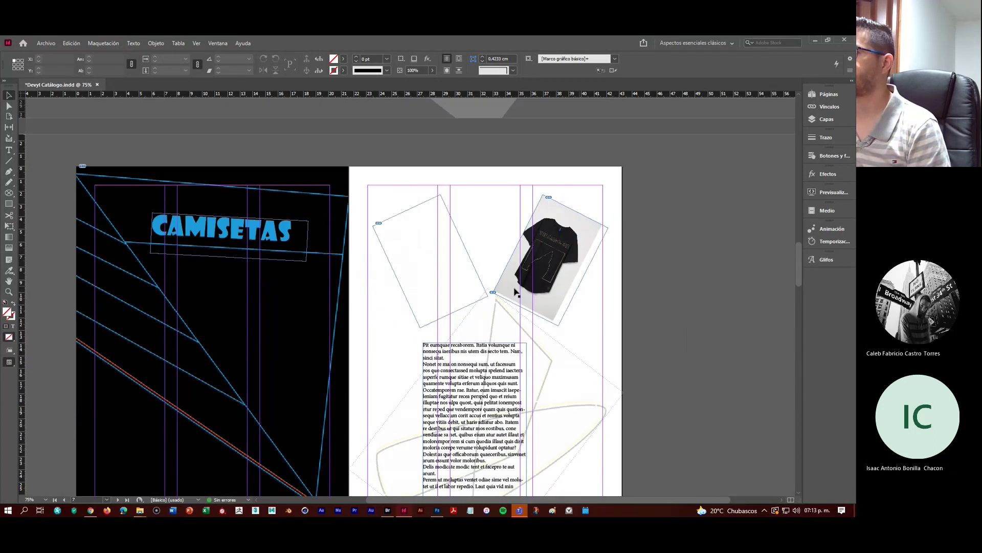
{"action": "left_click", "coordinate": [486, 296]}
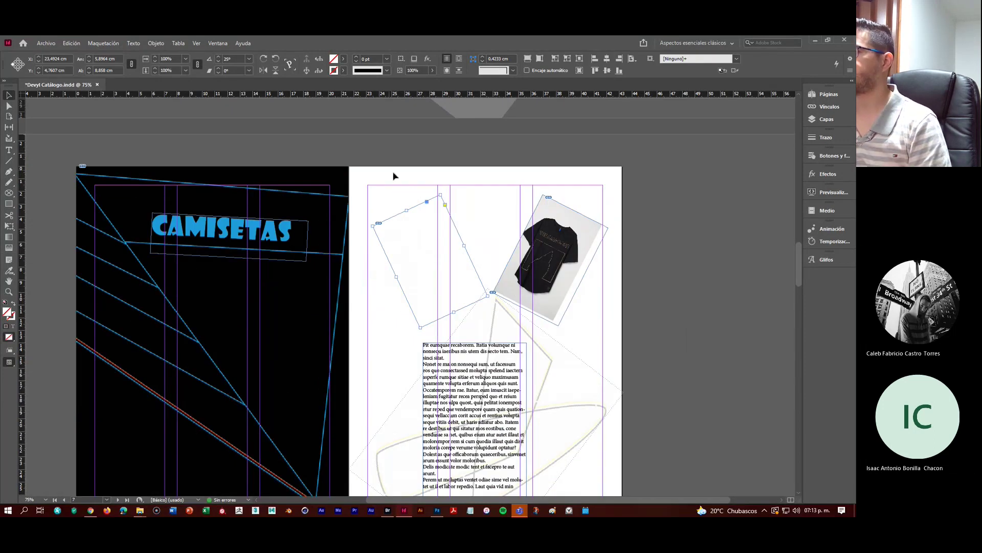
{"action": "key", "text": "Delete"}
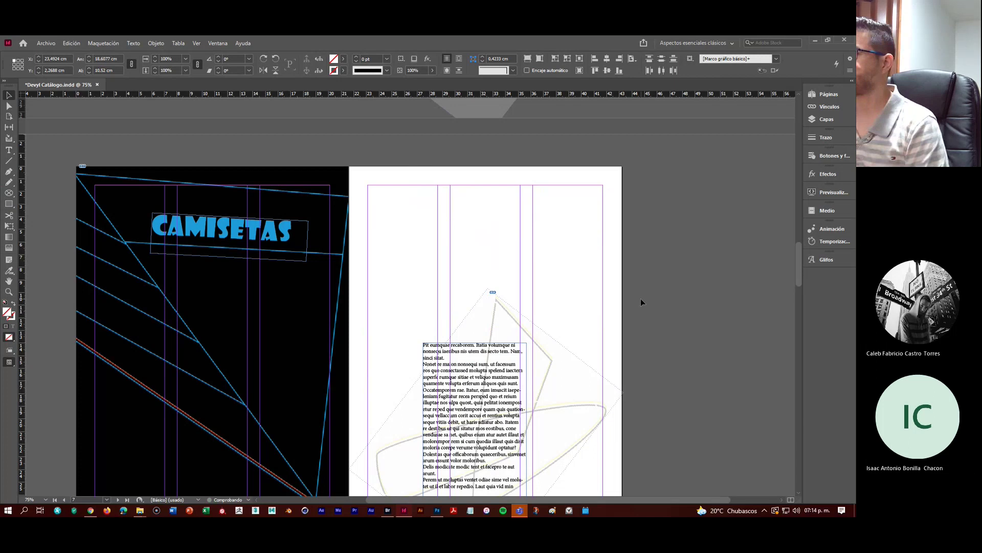
Draw a rectangle about 21.59 by 27.4 cm over the white page facing the CAMISETAS title, starting at its top outer corner, and deselect it
{"action": "scroll", "coordinate": [594, 286], "scroll_direction": "down", "scroll_amount": 2}
{"action": "scroll", "coordinate": [593, 285], "scroll_direction": "up", "scroll_amount": 3}
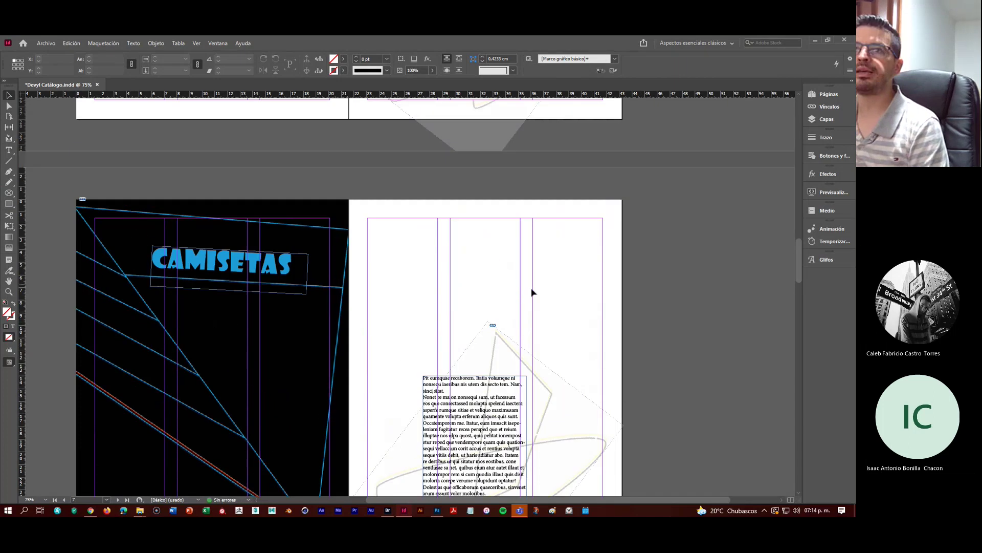
{"action": "left_click", "coordinate": [7, 205]}
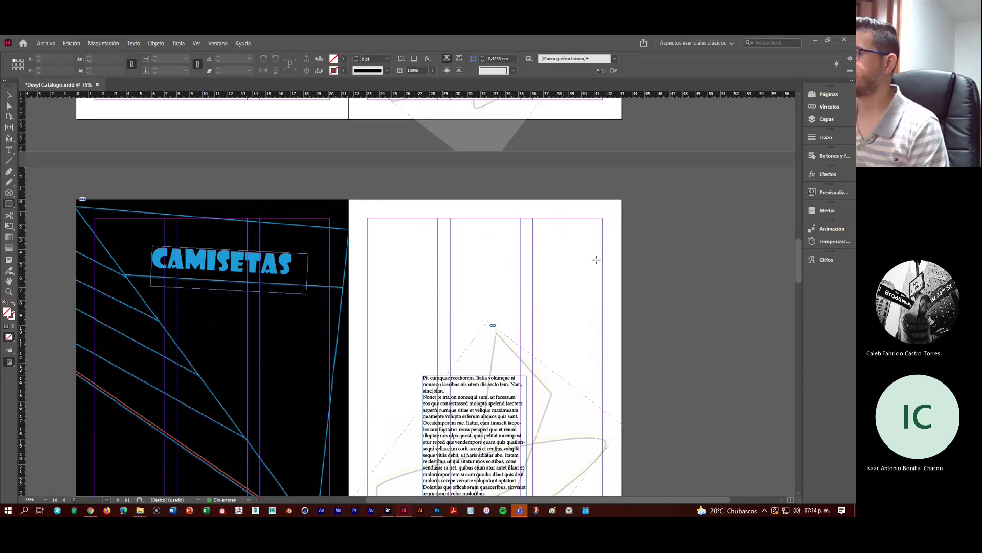
{"action": "scroll", "coordinate": [587, 258], "scroll_direction": "down", "scroll_amount": 3}
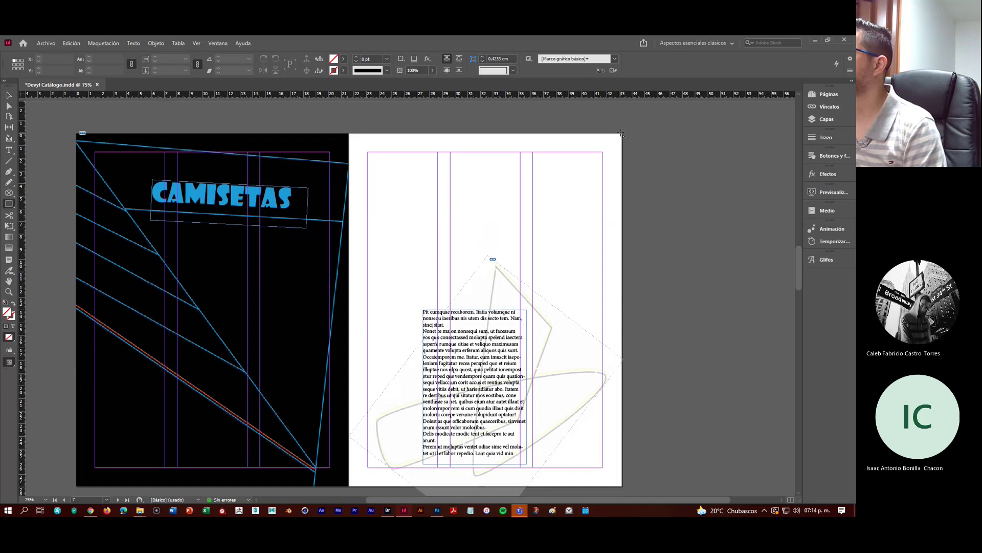
{"action": "left_click_drag", "start_coordinate": [625, 133], "coordinate": [349, 479]}
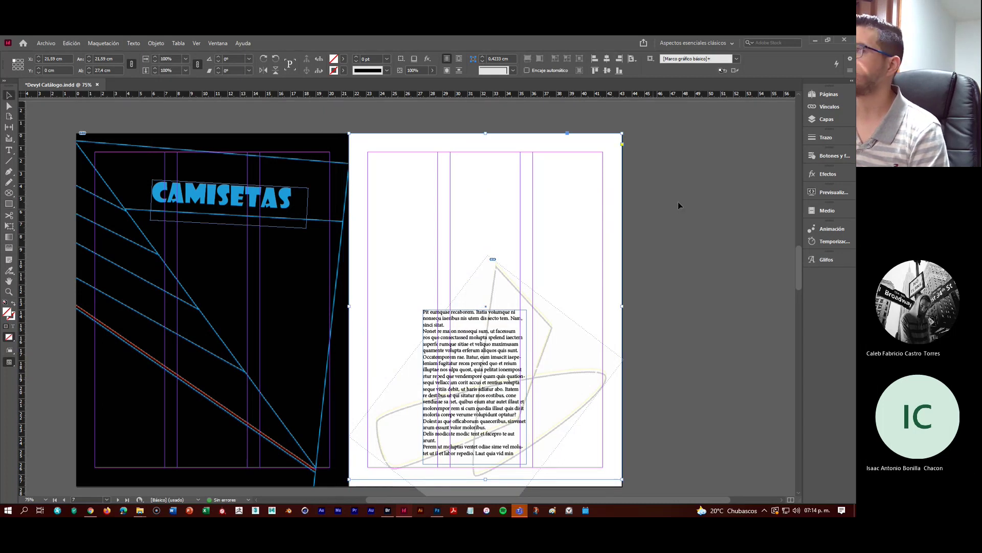
{"action": "left_click_drag", "start_coordinate": [682, 137], "coordinate": [512, 252]}
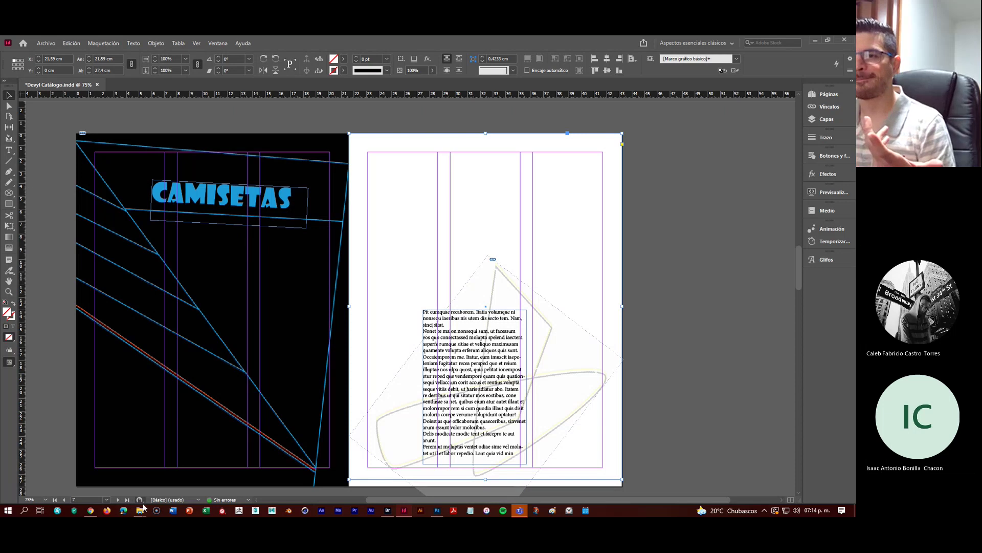
{"action": "left_click", "coordinate": [685, 347]}
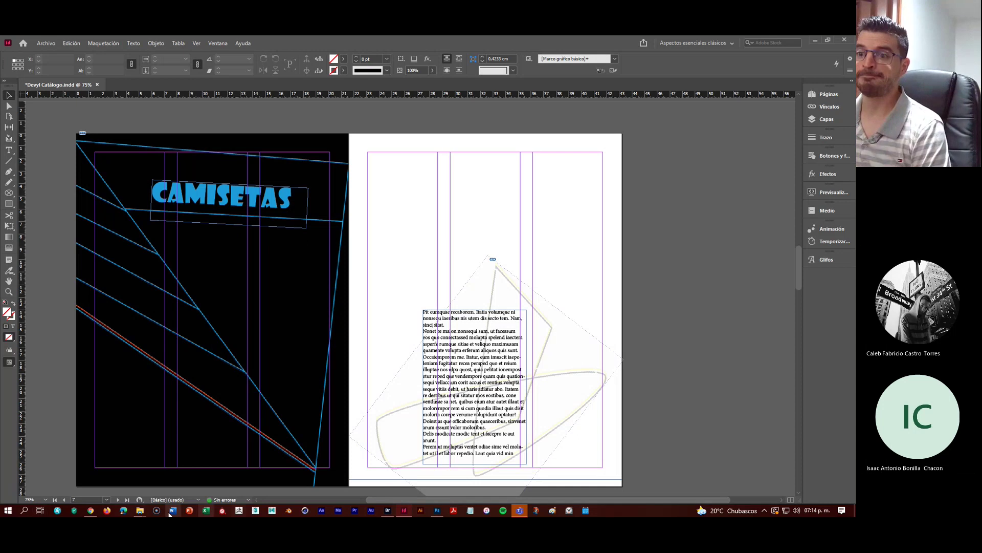
Switch to Chrome and search Google for "degradados azules", showing the image results
{"action": "left_click", "coordinate": [90, 510]}
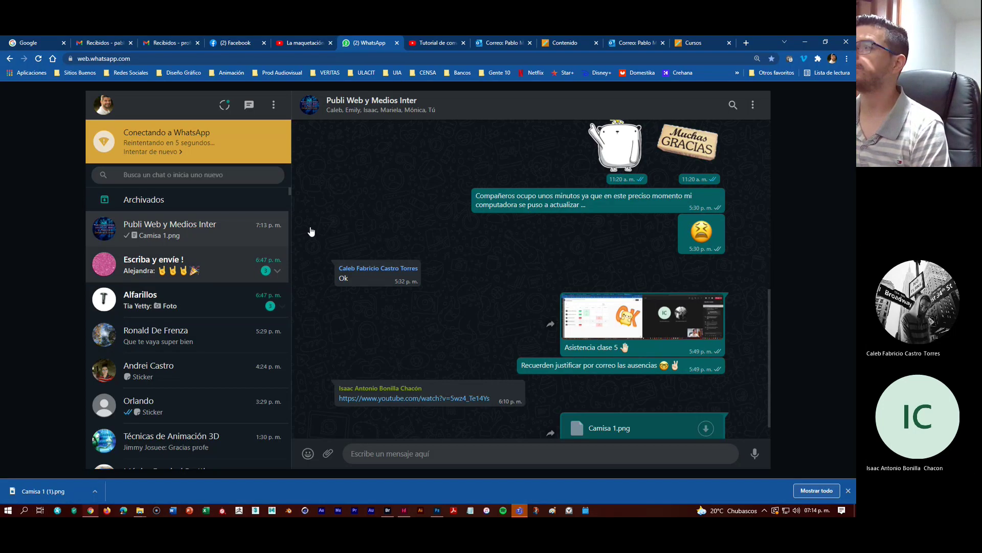
{"action": "left_click", "coordinate": [46, 49]}
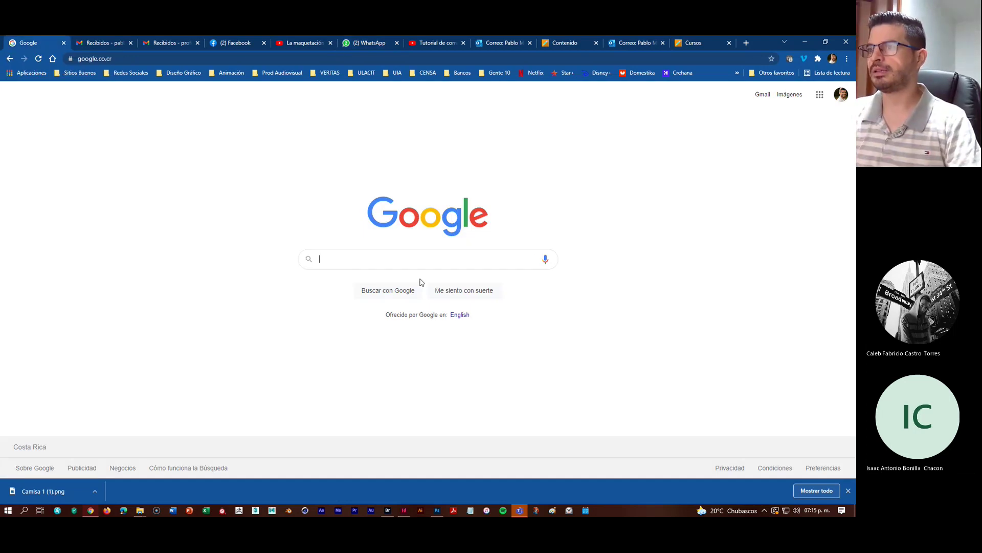
{"action": "type", "text": "de"}
{"action": "key", "text": "BackSpace"}
{"action": "key", "text": "BackSpace"}
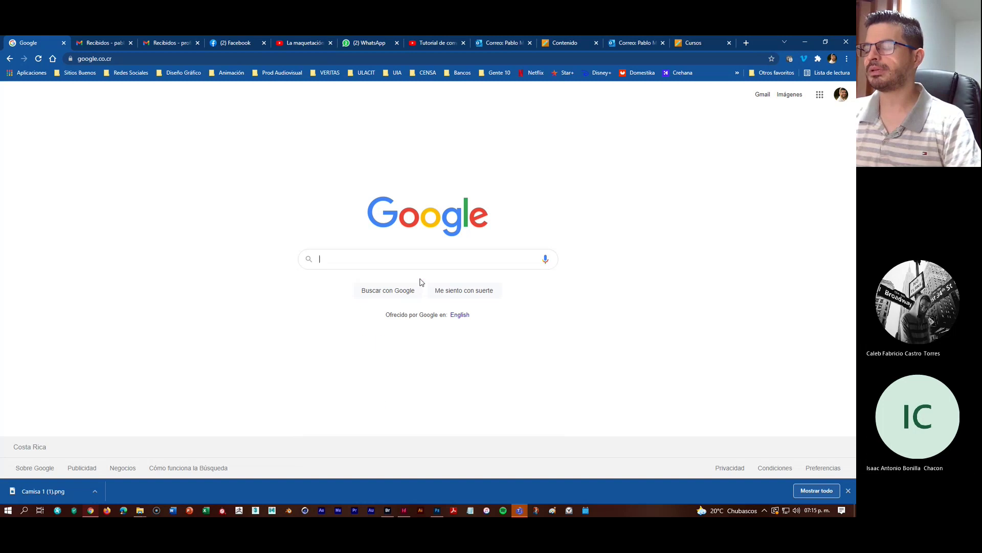
{"action": "type", "text": "degr"}
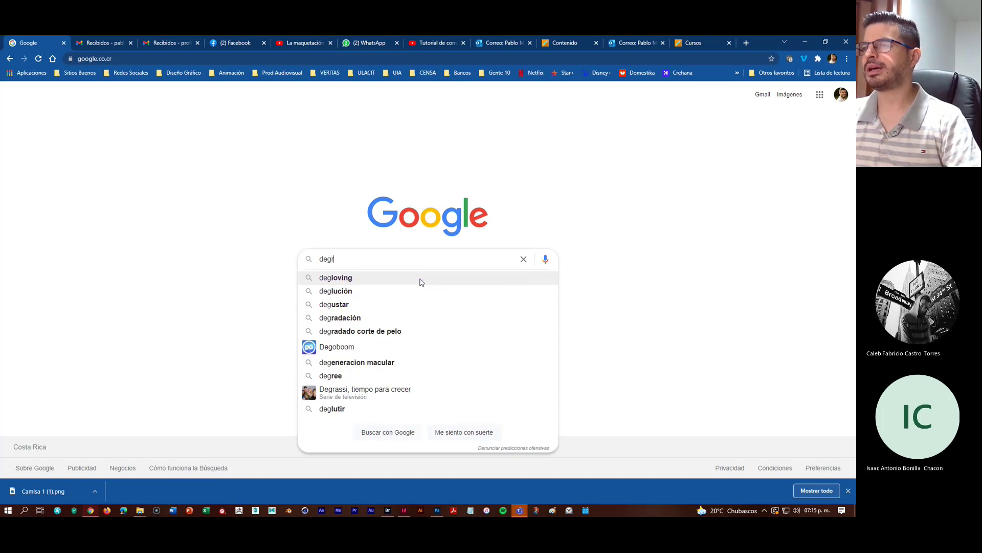
{"action": "type", "text": "adados azu"}
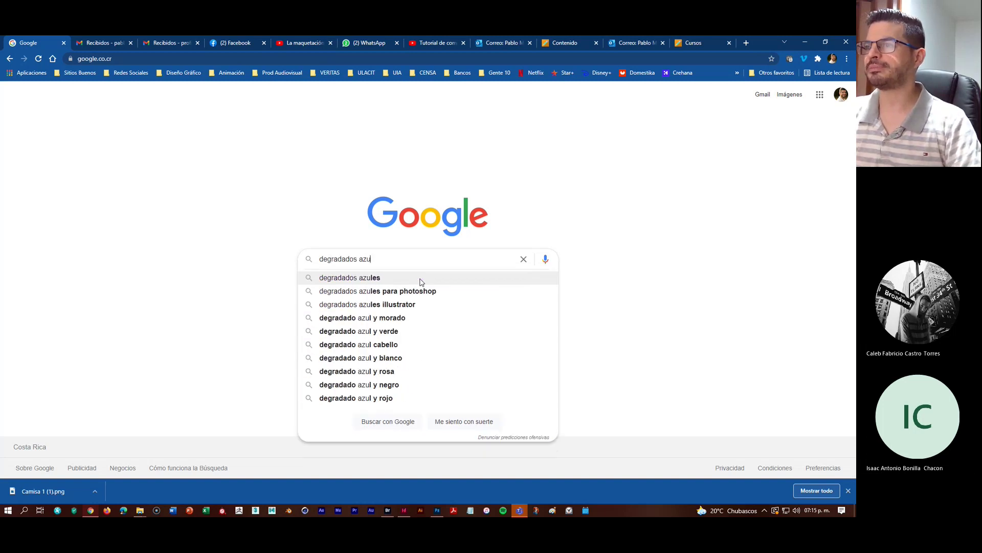
{"action": "left_click", "coordinate": [404, 281]}
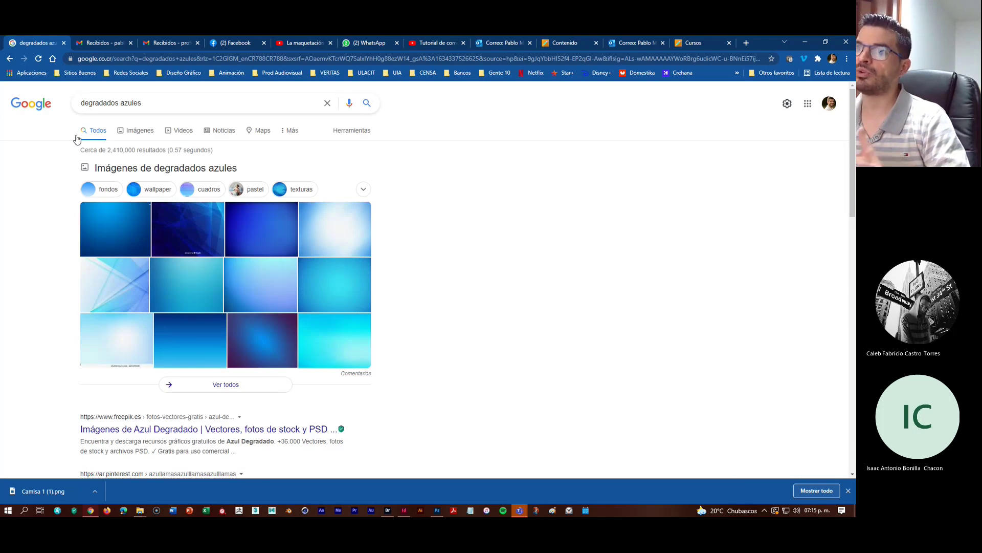
{"action": "left_click", "coordinate": [132, 132]}
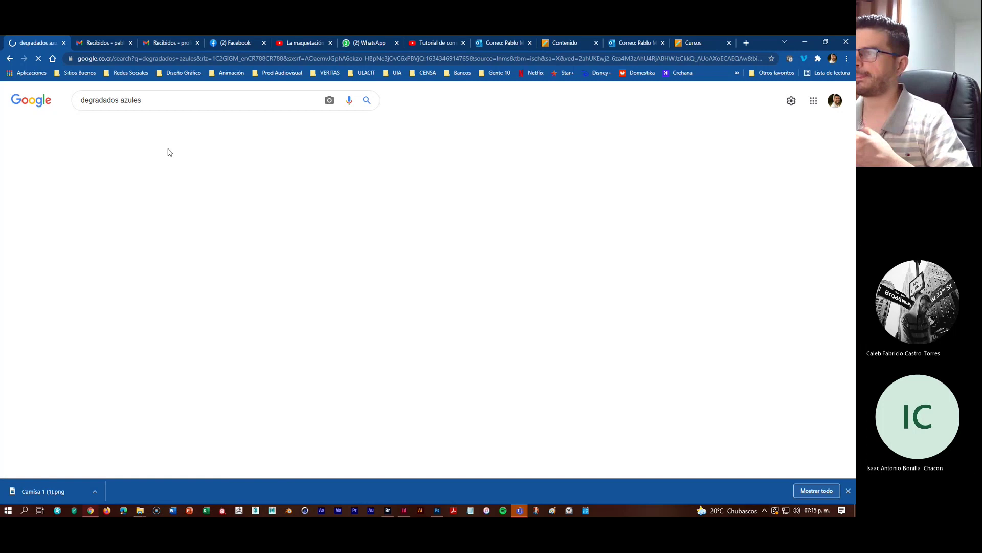
Browse the blue gradient images and preview the fluid blue gradient background from Pngtree
{"action": "scroll", "coordinate": [588, 302], "scroll_direction": "down", "scroll_amount": 3}
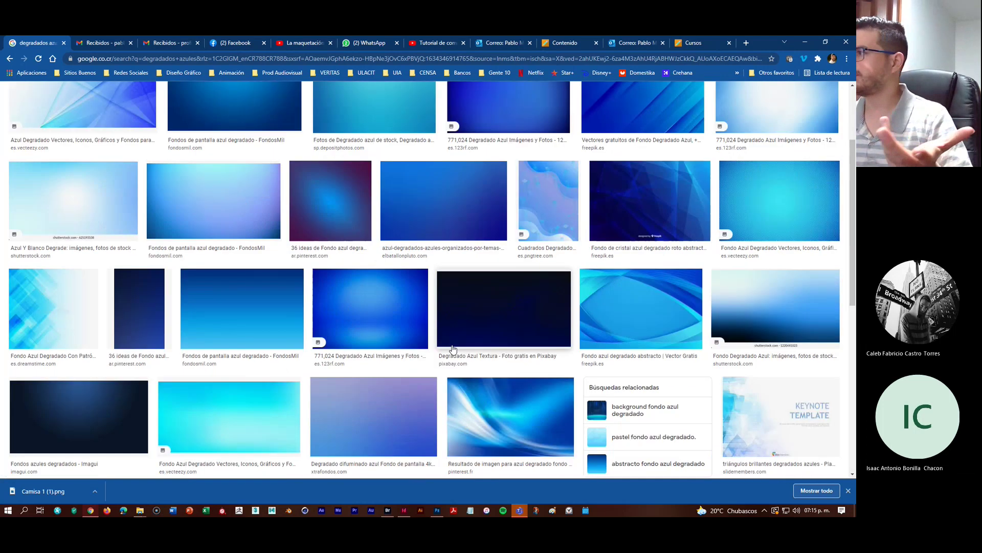
{"action": "scroll", "coordinate": [588, 305], "scroll_direction": "down", "scroll_amount": 5}
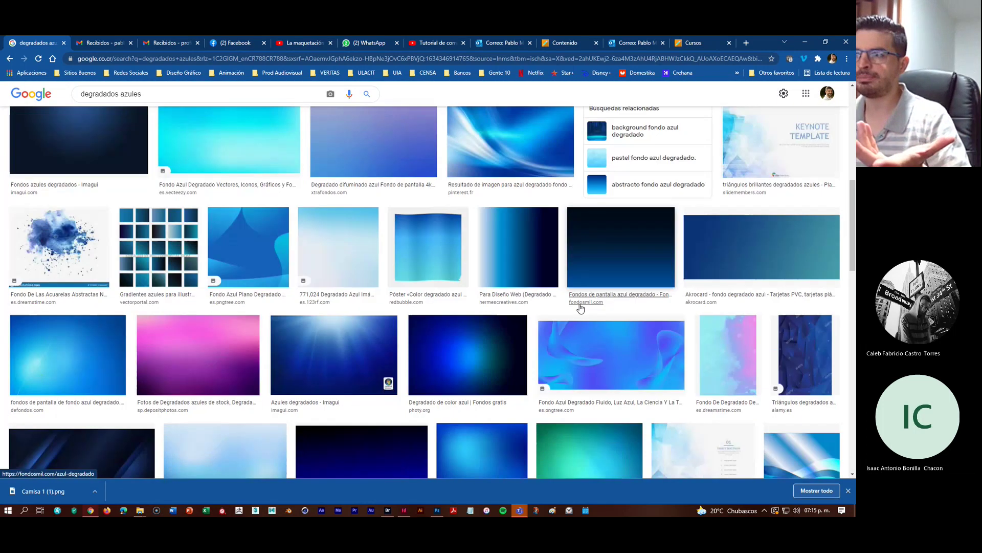
{"action": "scroll", "coordinate": [575, 308], "scroll_direction": "down", "scroll_amount": 1}
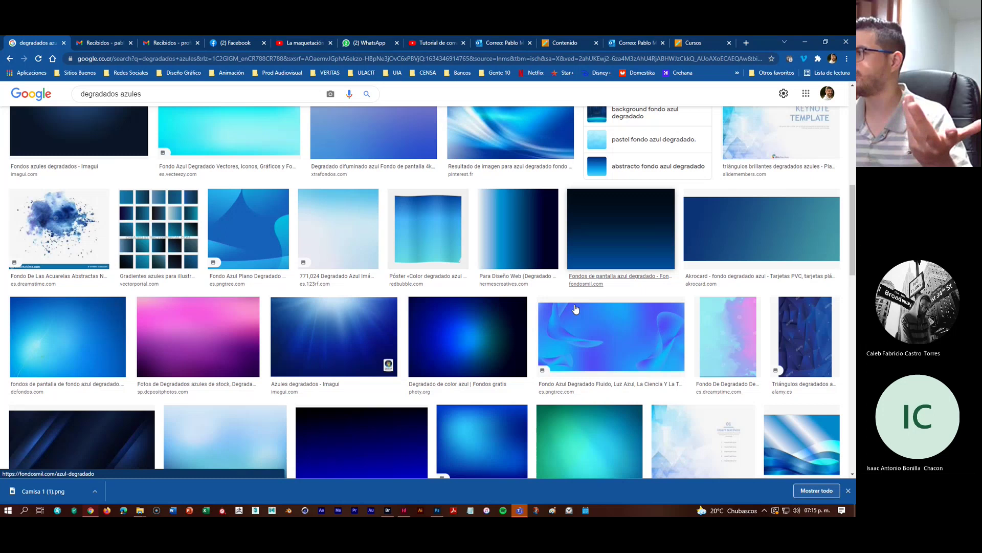
{"action": "left_click", "coordinate": [576, 308]}
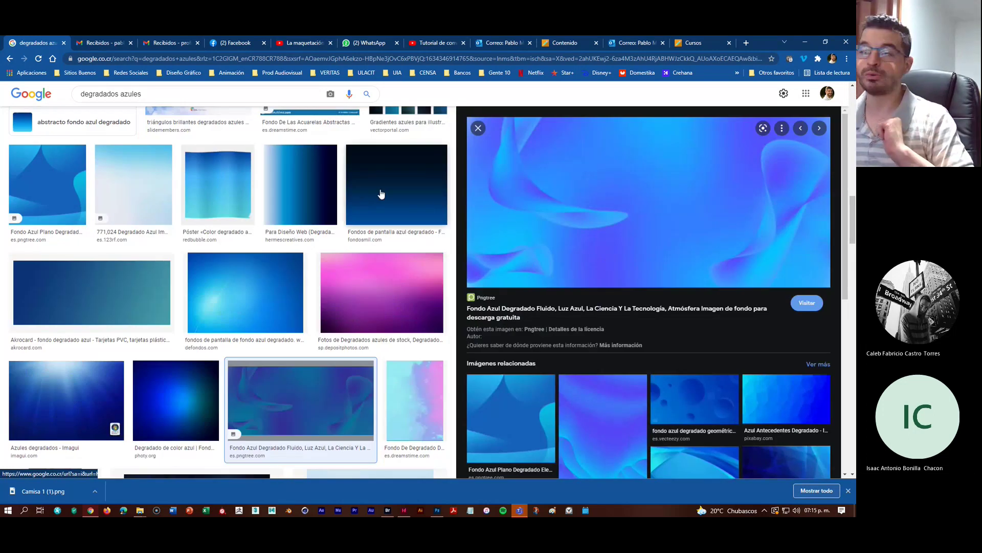
Search Google Images for "degradados grises" instead and preview the blurred dark grey 123RF gradient together with its related images
{"action": "scroll", "coordinate": [389, 199], "scroll_direction": "up", "scroll_amount": 10}
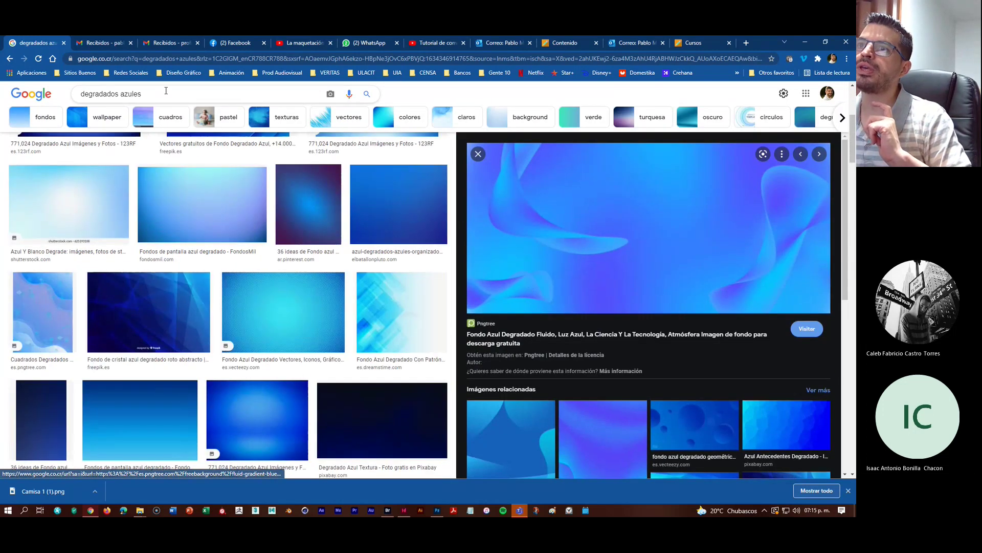
{"action": "left_click", "coordinate": [164, 93]}
{"action": "key", "text": "BackSpace"}
{"action": "key", "text": "BackSpace"}
{"action": "key", "text": "BackSpace"}
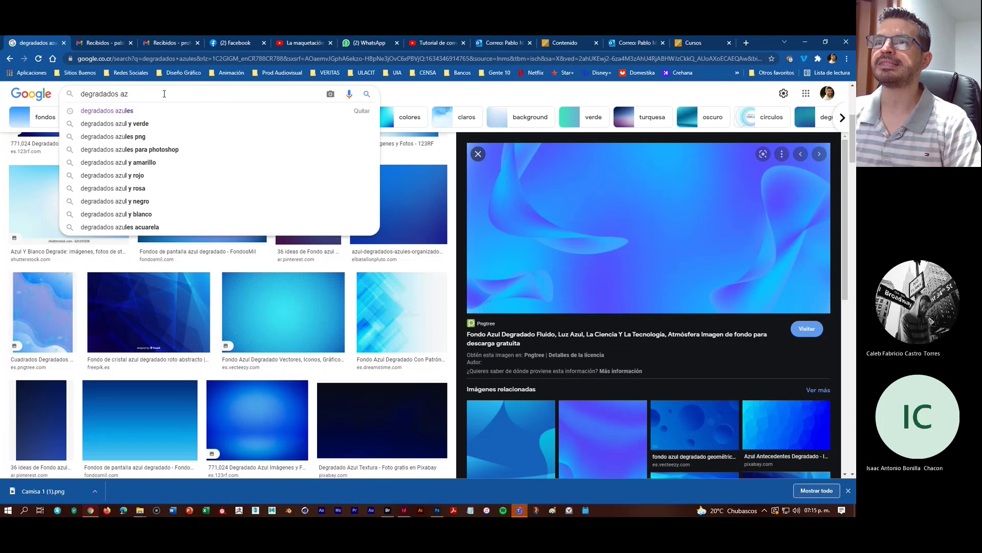
{"action": "key", "text": "BackSpace"}
{"action": "key", "text": "BackSpace"}
{"action": "type", "text": "gri"}
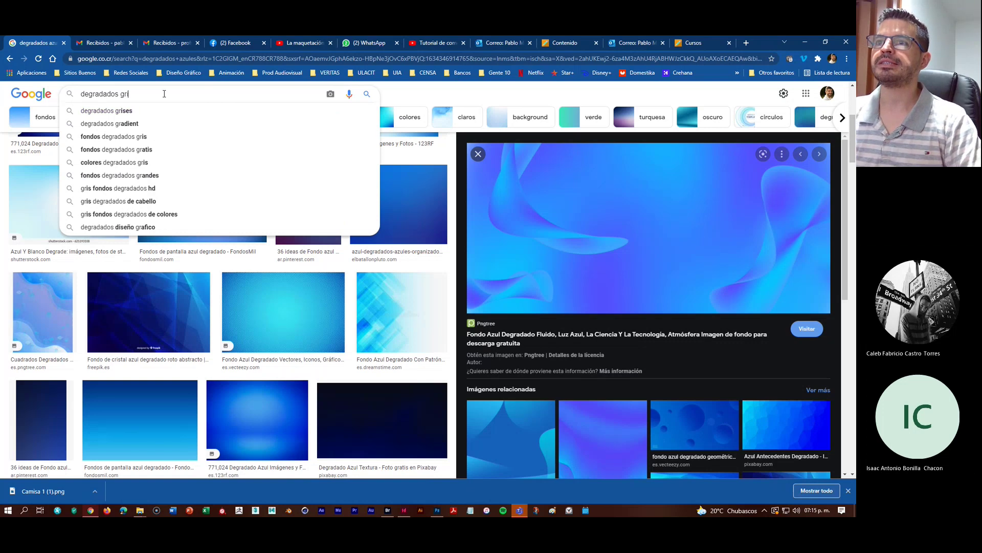
{"action": "left_click", "coordinate": [123, 110]}
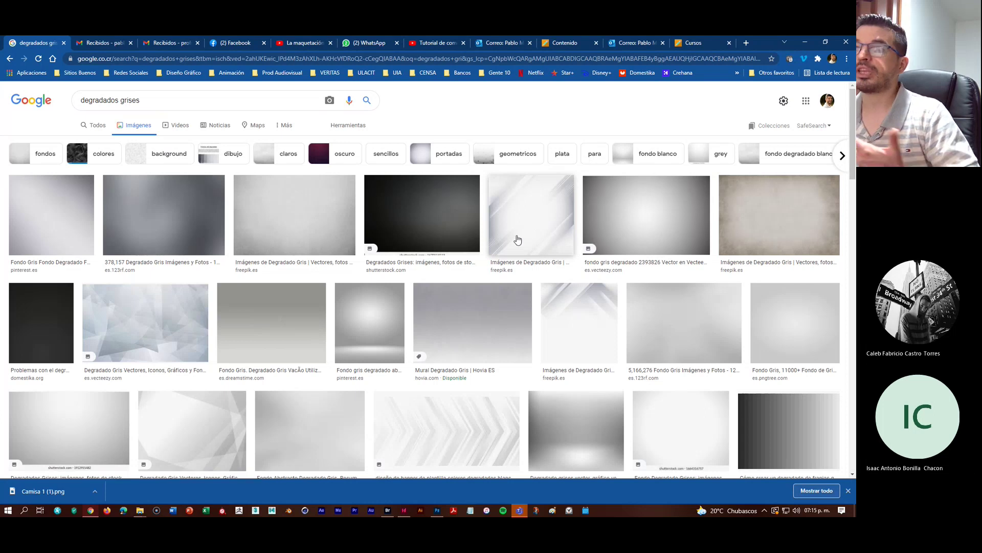
{"action": "left_click", "coordinate": [182, 227]}
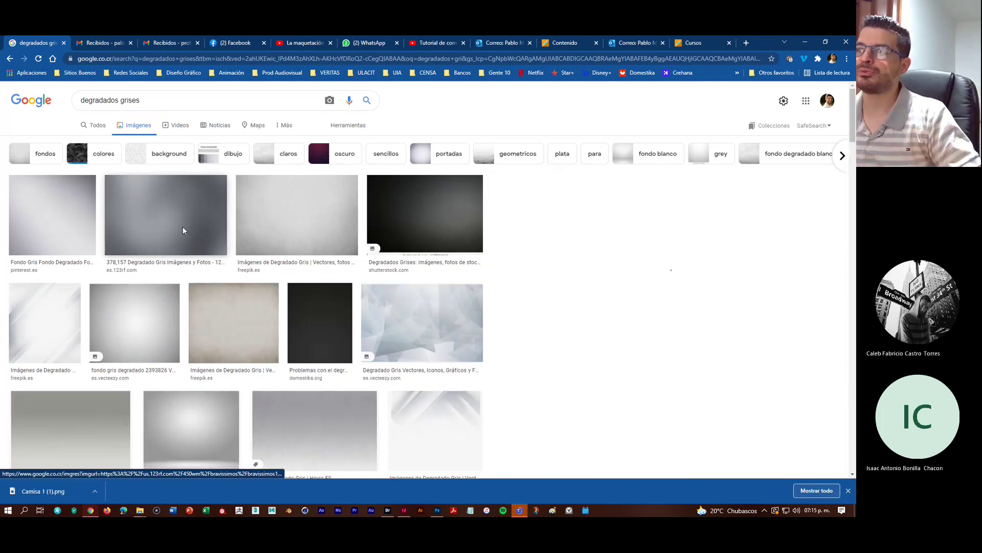
{"action": "scroll", "coordinate": [537, 368], "scroll_direction": "down", "scroll_amount": 3}
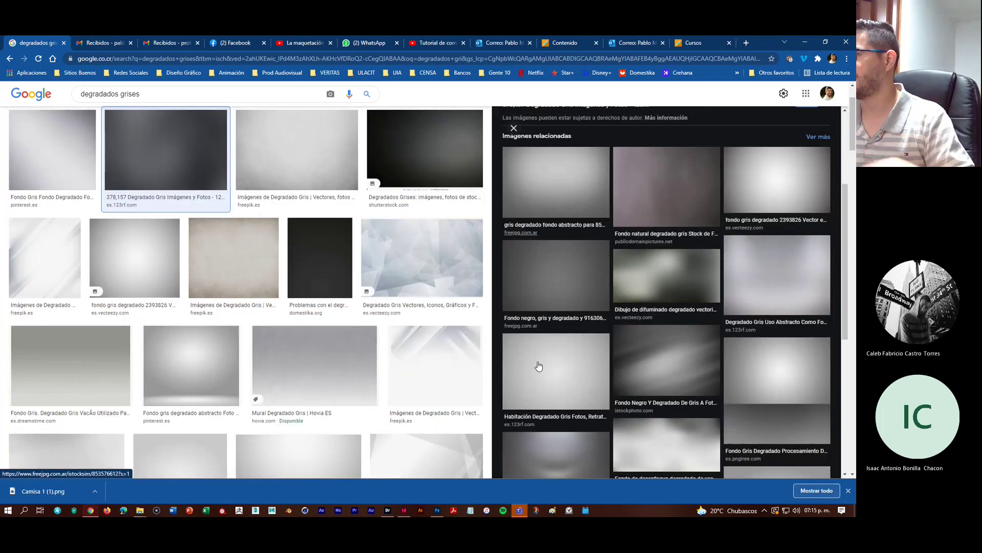
Save the iStock black-and-gray diagonal gradient from the related images as a JPEG in the Downloads folder
{"action": "left_click", "coordinate": [617, 349]}
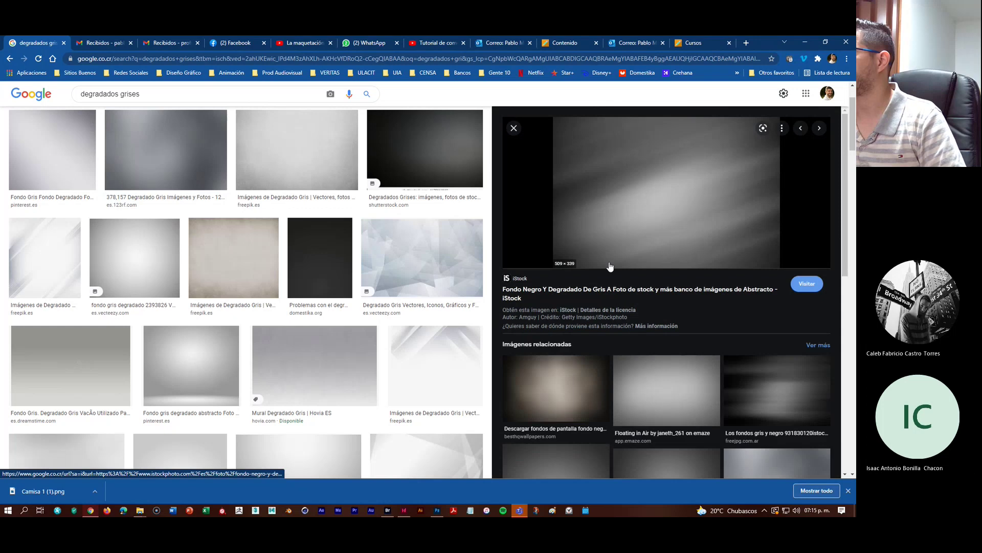
{"action": "right_click", "coordinate": [644, 221]}
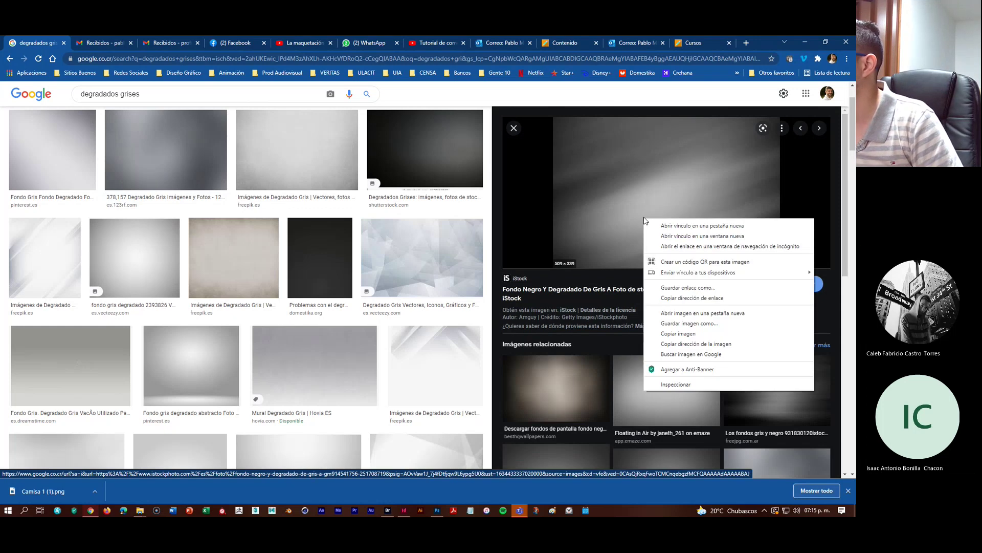
{"action": "left_click", "coordinate": [690, 334]}
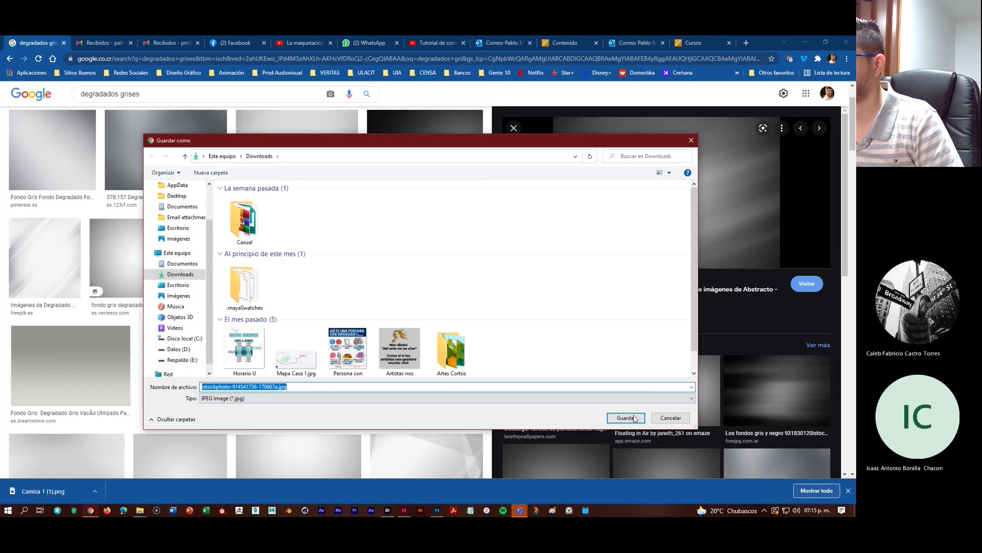
{"action": "left_click", "coordinate": [625, 417]}
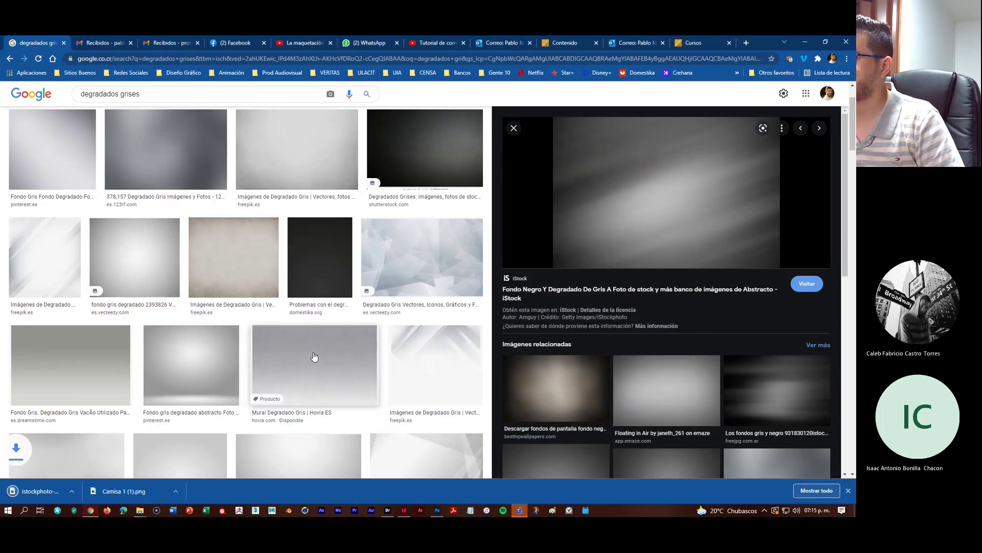
Browse more gray gradient results and examine the besthqwallpapers circular gradient and its related images
{"action": "scroll", "coordinate": [418, 338], "scroll_direction": "down", "scroll_amount": 3}
{"action": "scroll", "coordinate": [208, 326], "scroll_direction": "down", "scroll_amount": 3}
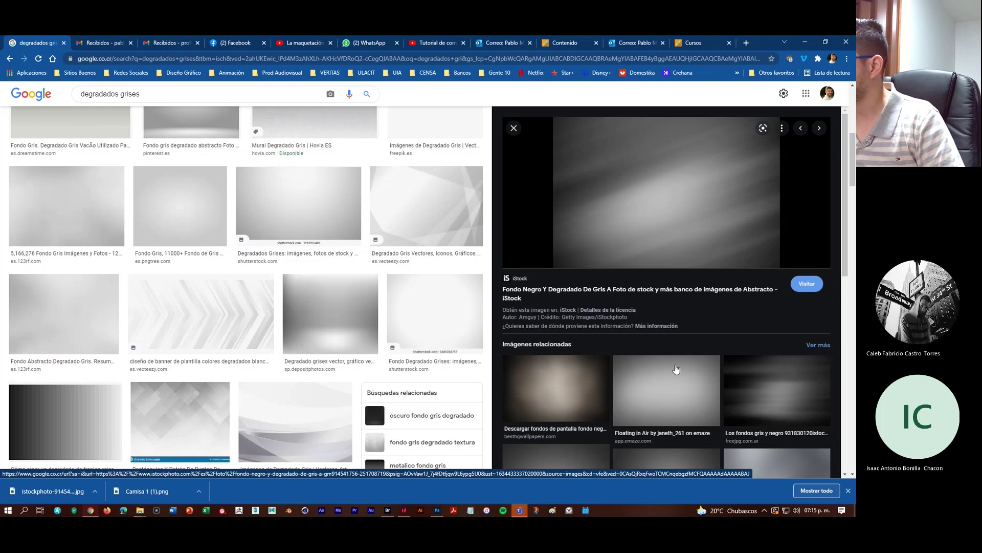
{"action": "scroll", "coordinate": [557, 259], "scroll_direction": "down", "scroll_amount": 3}
{"action": "left_click_drag", "start_coordinate": [557, 259], "coordinate": [554, 259]}
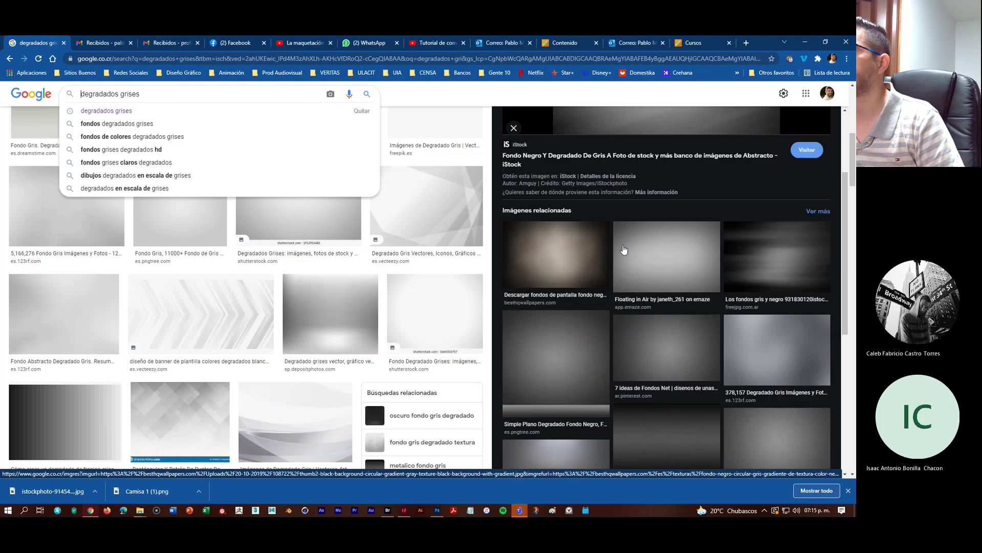
{"action": "left_click", "coordinate": [554, 258]}
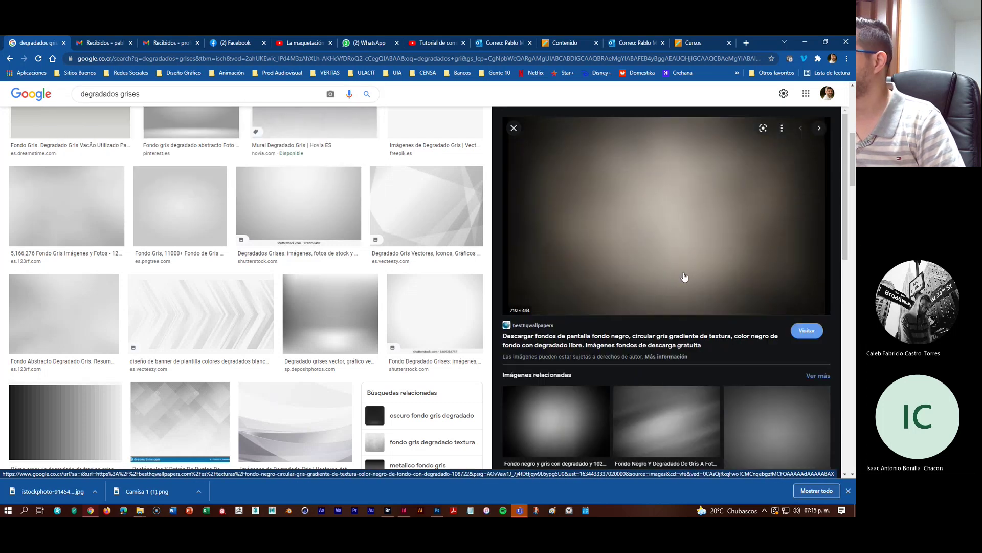
{"action": "scroll", "coordinate": [640, 282], "scroll_direction": "down", "scroll_amount": 1}
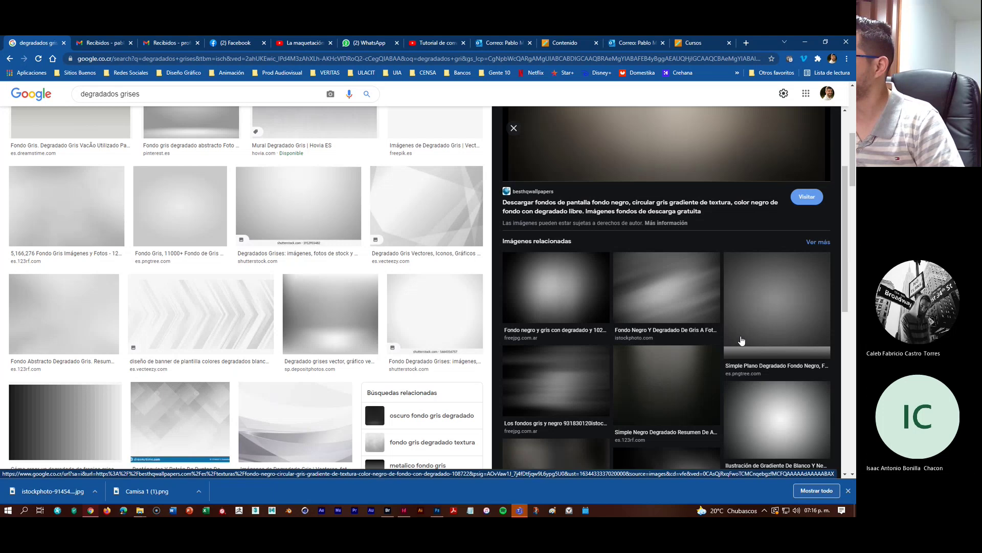
{"action": "scroll", "coordinate": [739, 340], "scroll_direction": "down", "scroll_amount": 2}
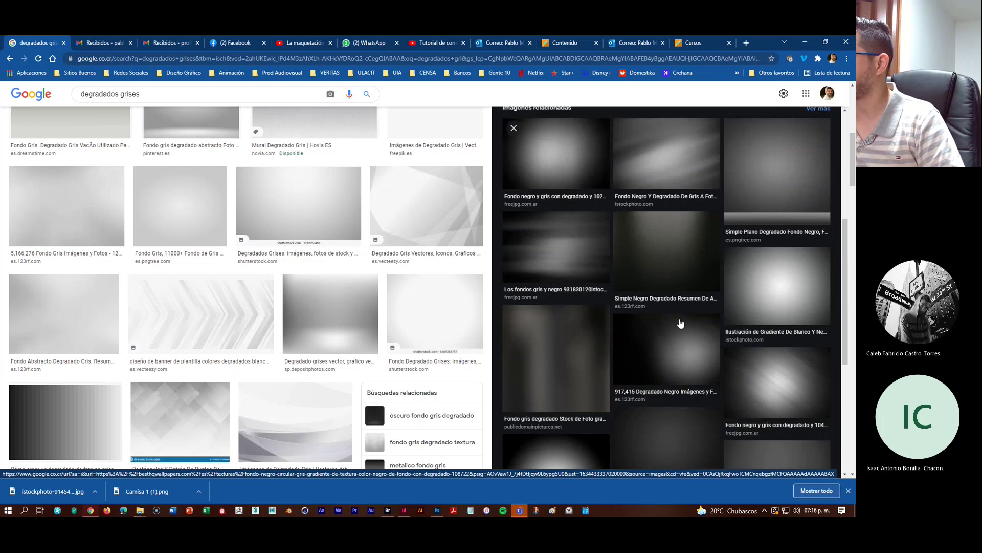
{"action": "scroll", "coordinate": [680, 323], "scroll_direction": "up", "scroll_amount": 3}
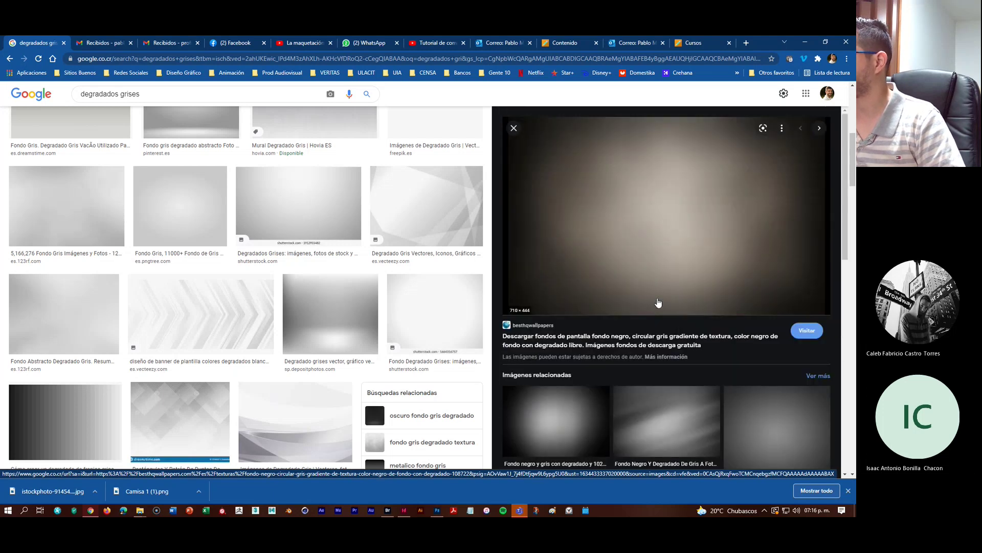
{"action": "scroll", "coordinate": [240, 133], "scroll_direction": "up", "scroll_amount": 1}
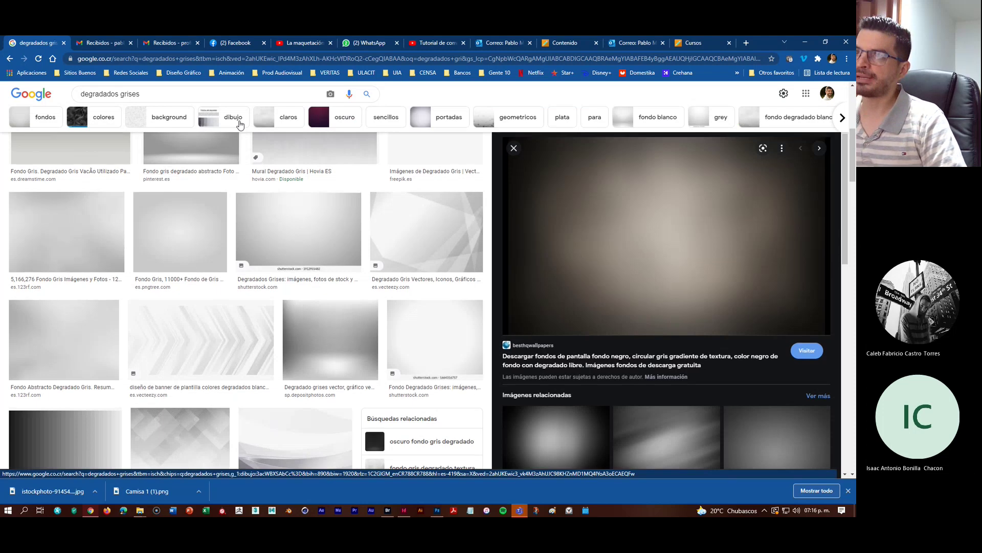
Replace the image search query with "gray texture" and run the search
{"action": "scroll", "coordinate": [239, 125], "scroll_direction": "up", "scroll_amount": 2}
{"action": "triple_click", "coordinate": [161, 95]}
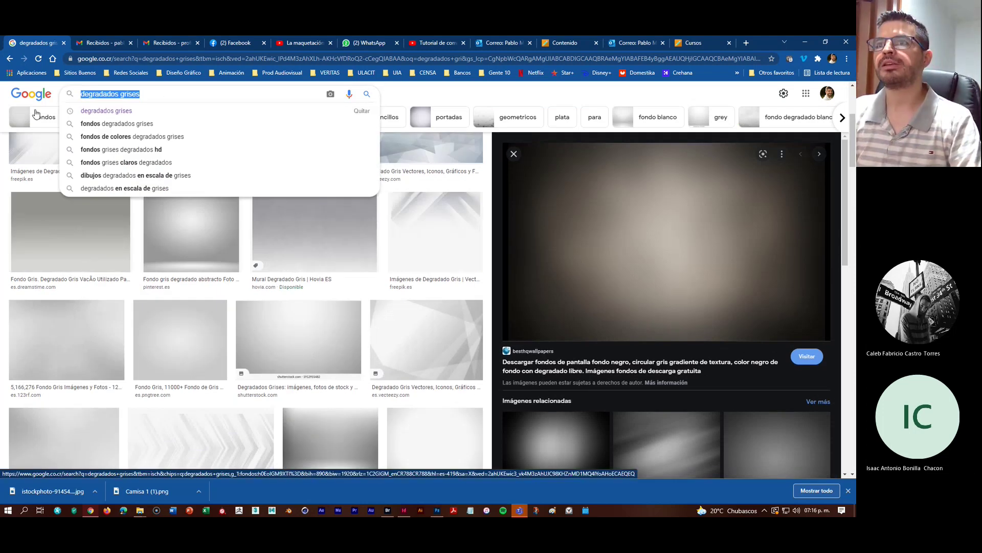
{"action": "type", "text": "ga"}
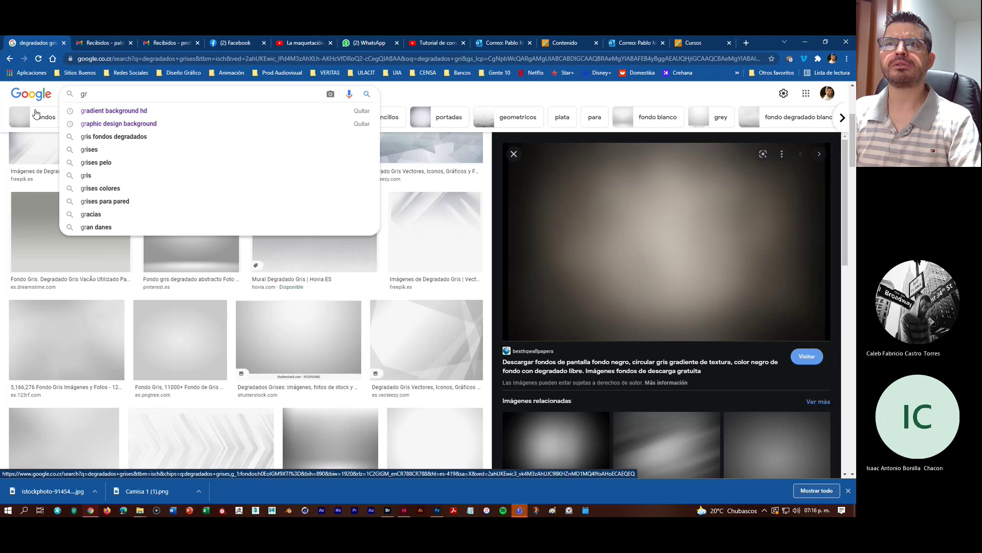
{"action": "type", "text": "ay"}
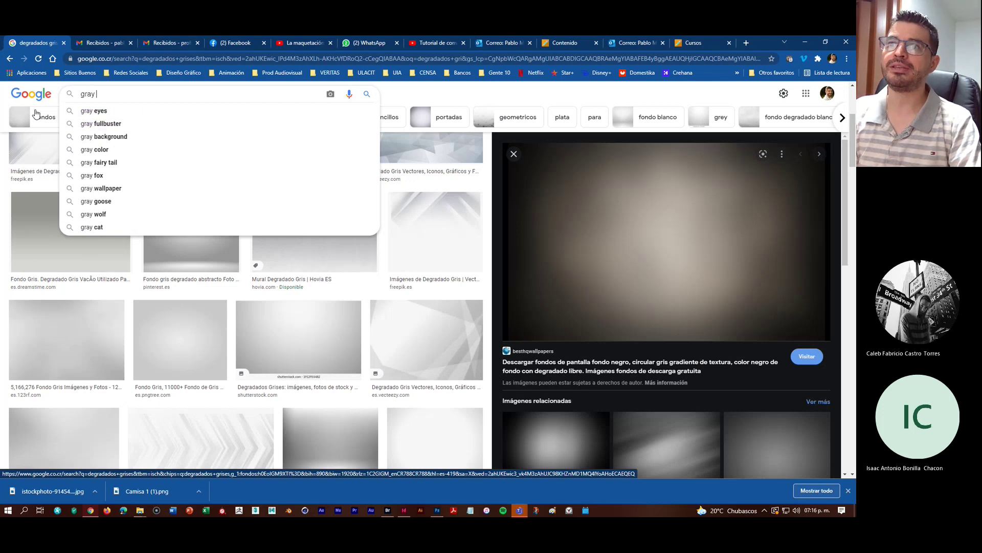
{"action": "type", "text": " te"}
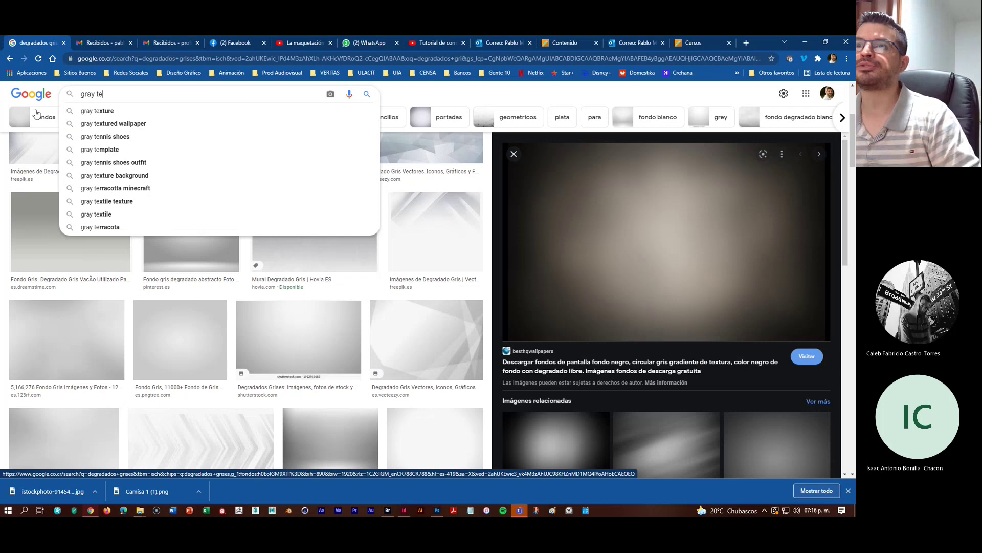
{"action": "left_click", "coordinate": [117, 111]}
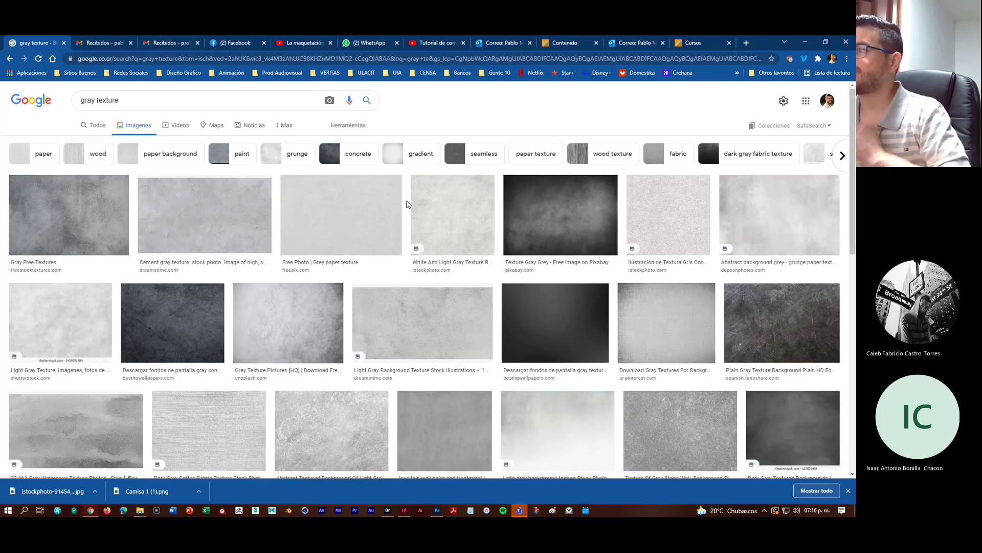
Preview several gray textures and save Pixabay's dark "Texture Gray Grey" image as a JPEG in the Downloads folder
{"action": "left_click", "coordinate": [287, 333]}
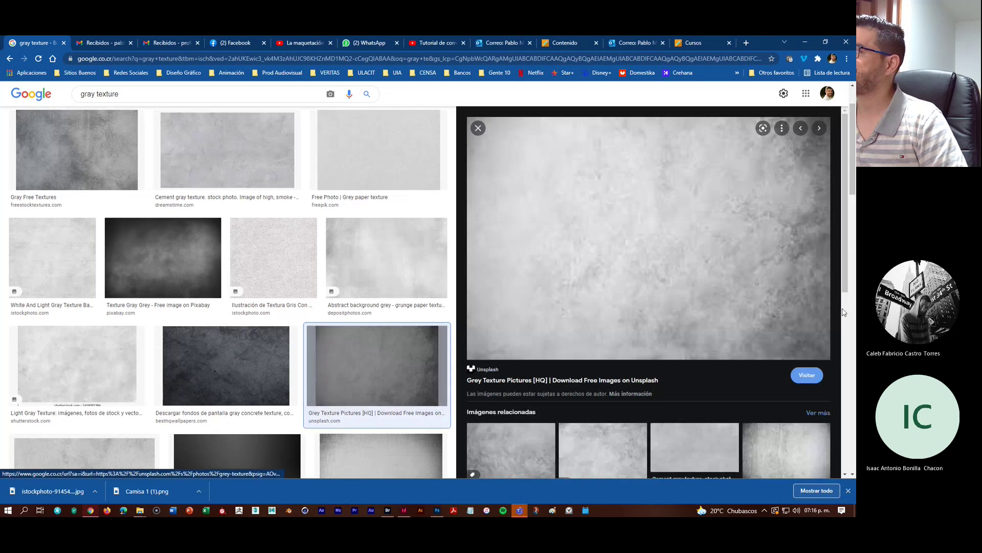
{"action": "scroll", "coordinate": [759, 260], "scroll_direction": "down", "scroll_amount": 1}
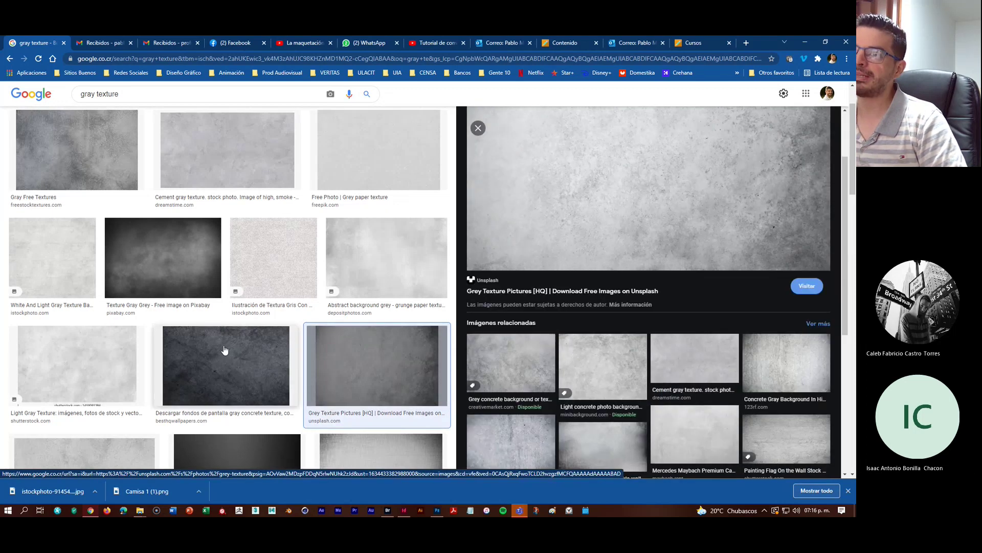
{"action": "left_click", "coordinate": [169, 250]}
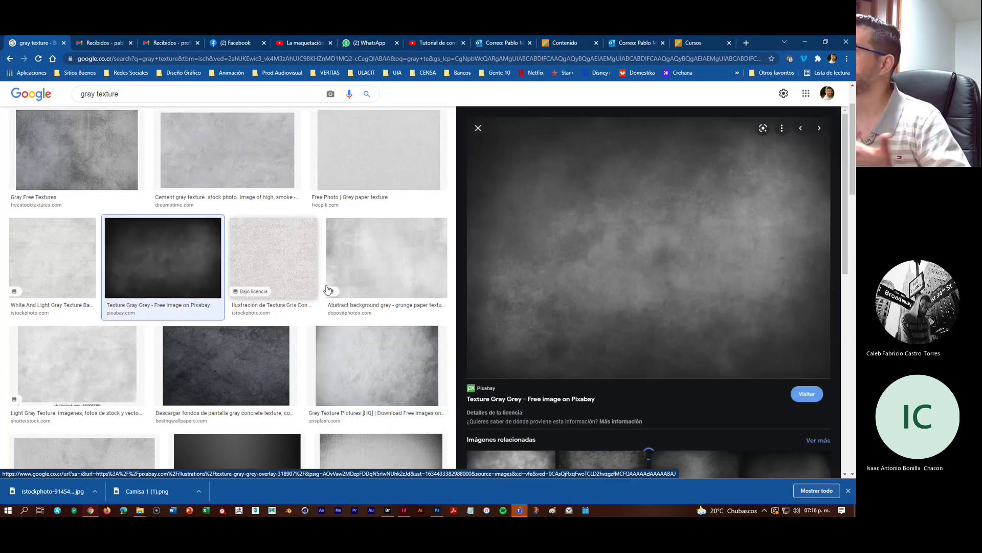
{"action": "left_click", "coordinate": [105, 164]}
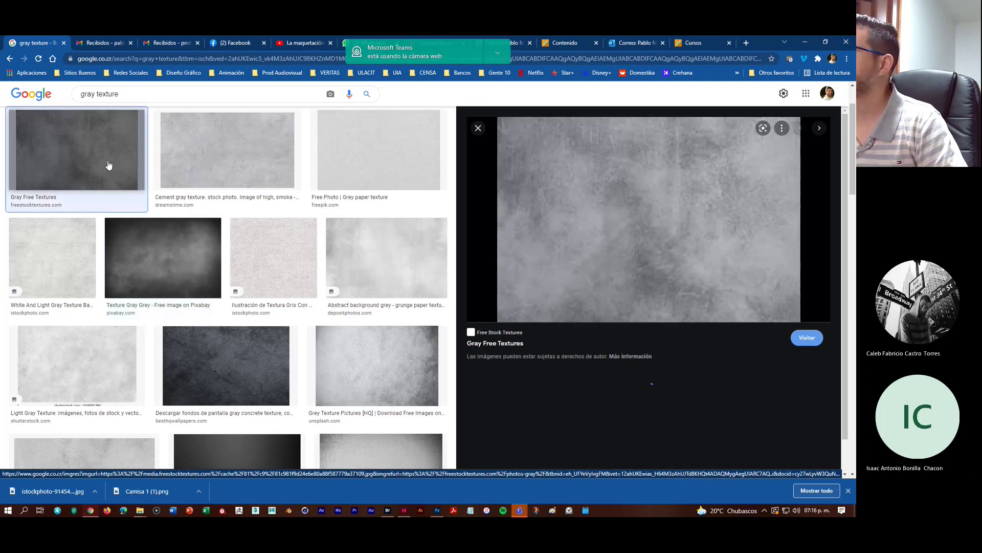
{"action": "scroll", "coordinate": [624, 351], "scroll_direction": "down", "scroll_amount": 5}
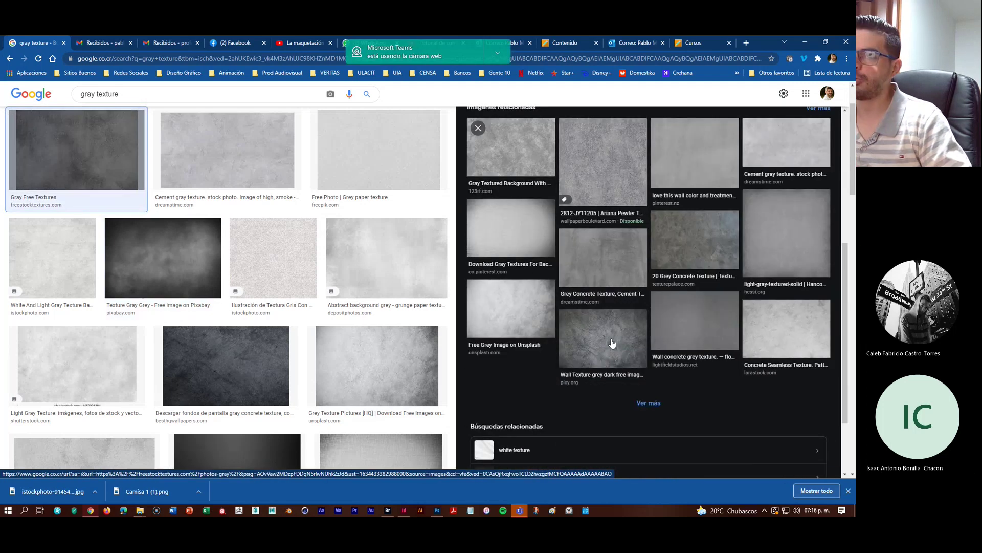
{"action": "left_click", "coordinate": [154, 271]}
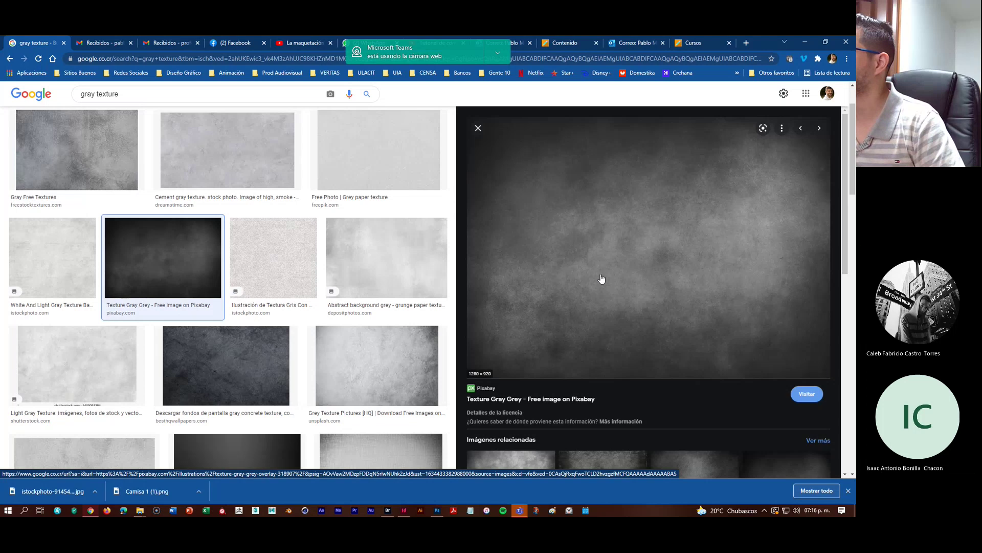
{"action": "right_click", "coordinate": [644, 278]}
{"action": "left_click", "coordinate": [705, 383]}
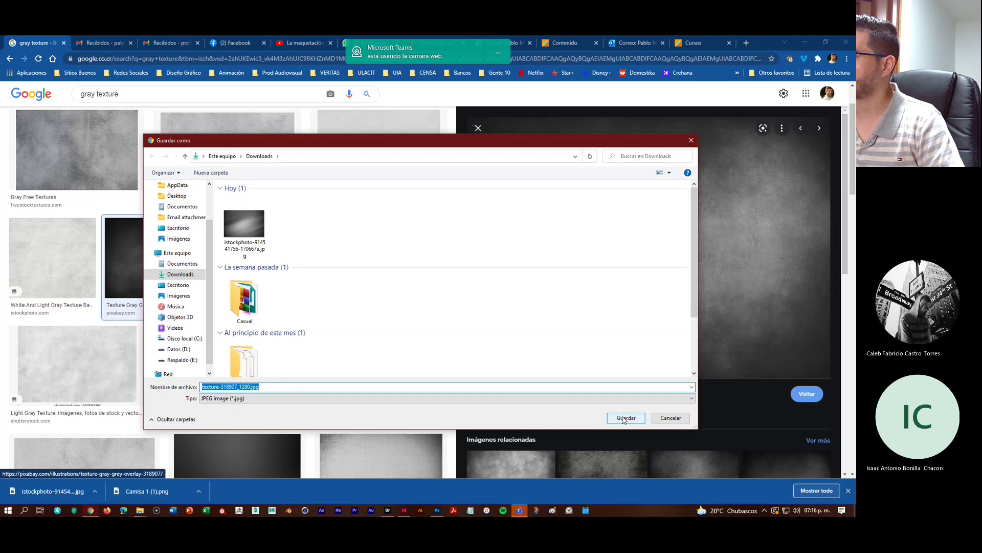
{"action": "left_click", "coordinate": [625, 418]}
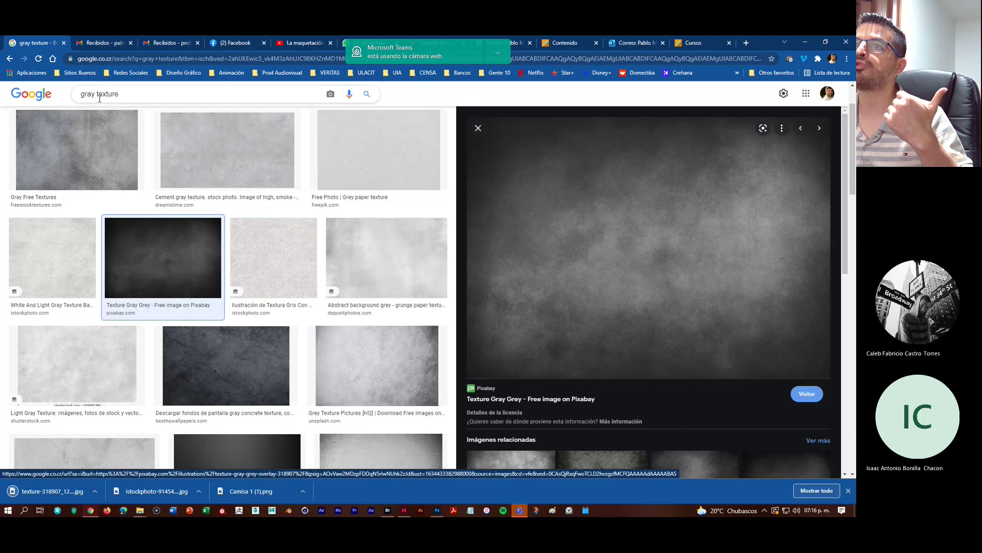
Change the image search query to "blue texture" and run the search
{"action": "double_click", "coordinate": [87, 94]}
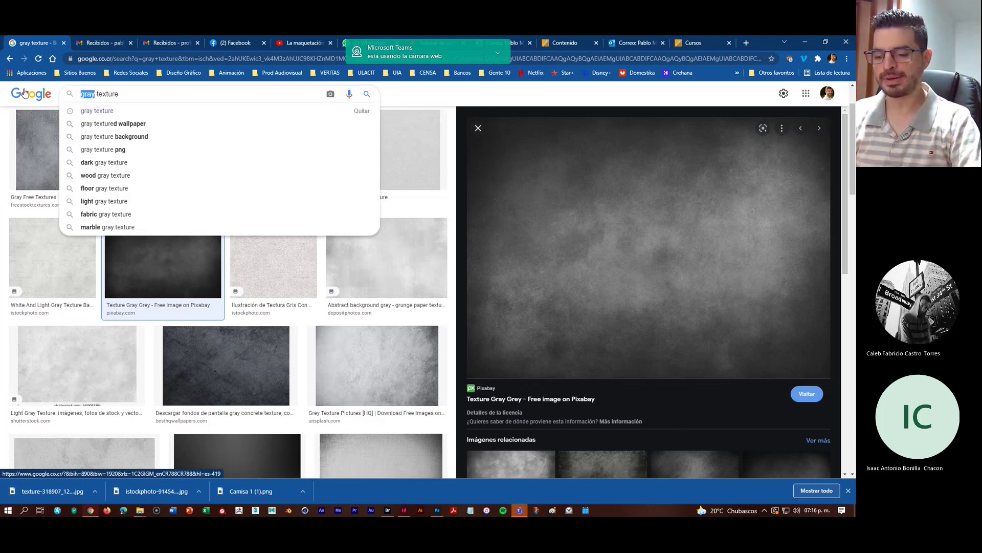
{"action": "type", "text": "b"}
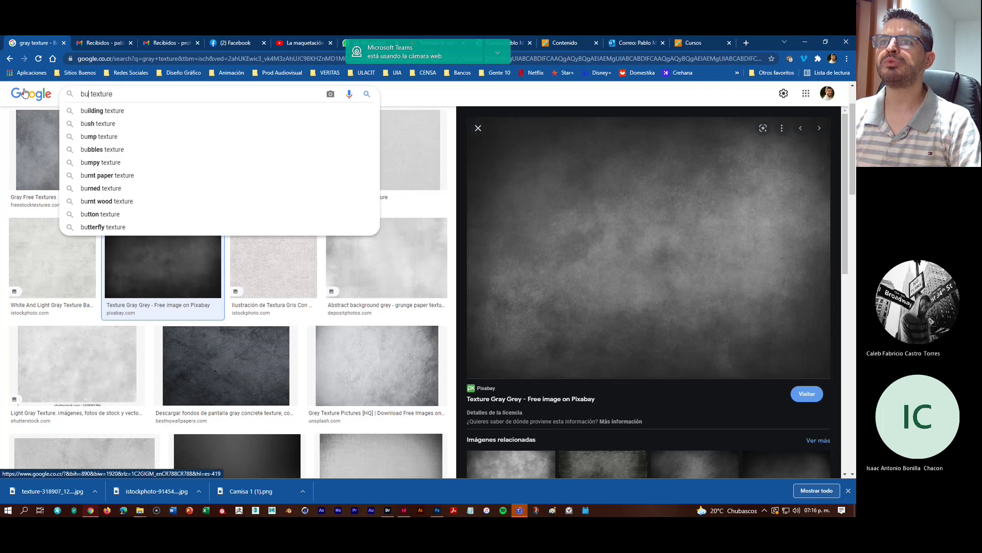
{"action": "type", "text": "lue"}
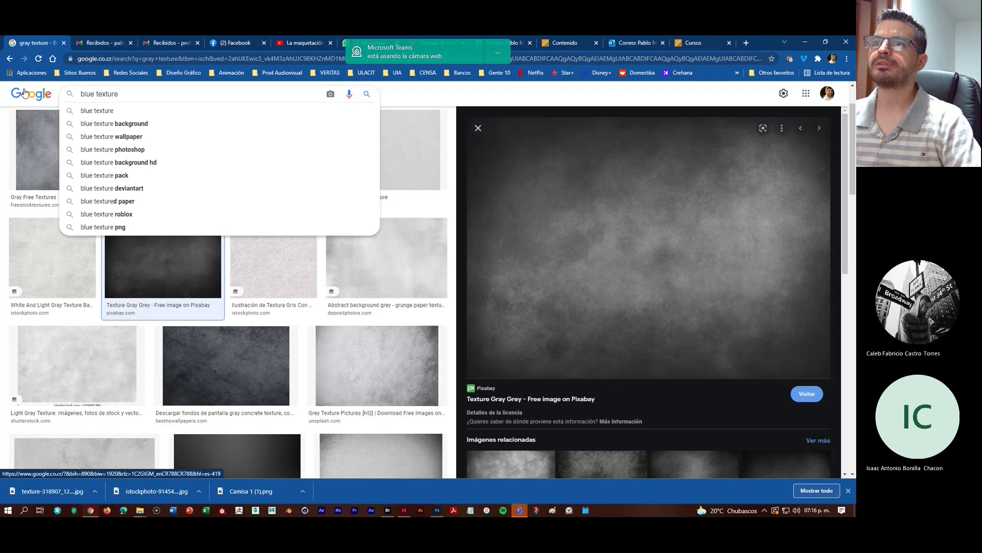
{"action": "left_click", "coordinate": [131, 110]}
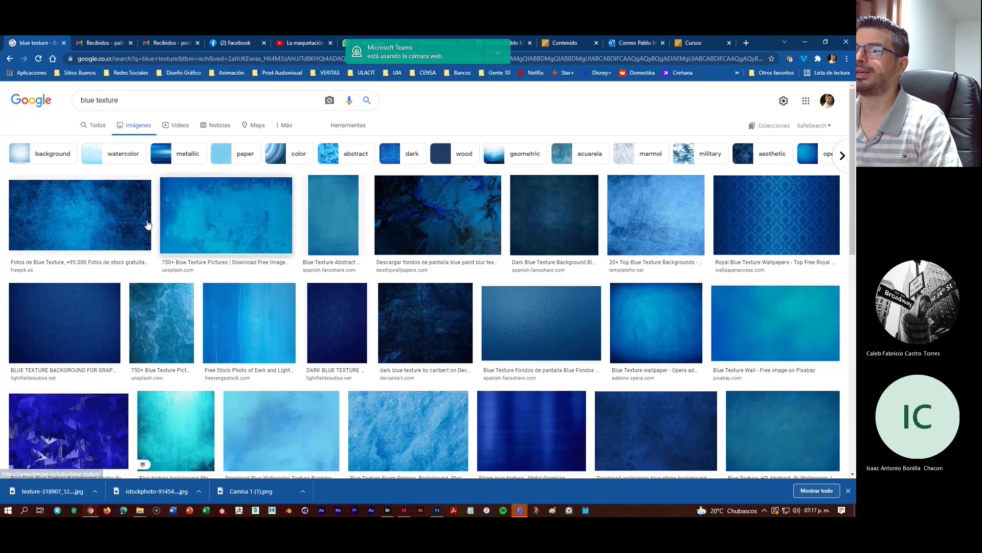
Preview several blue textures and save Unsplash's bright "750+ Blue Texture Pictures" image in the Downloads folder
{"action": "left_click", "coordinate": [120, 219]}
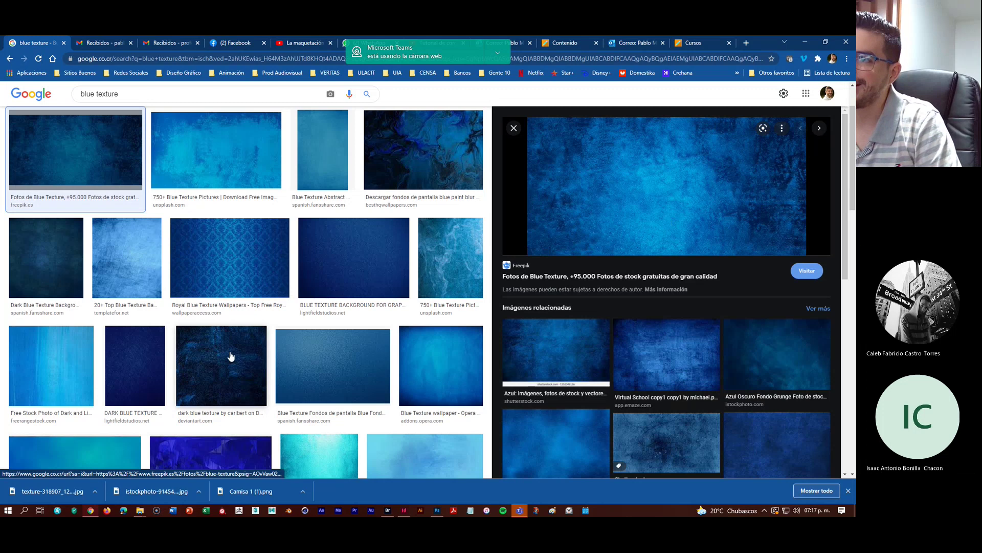
{"action": "left_click", "coordinate": [256, 268]}
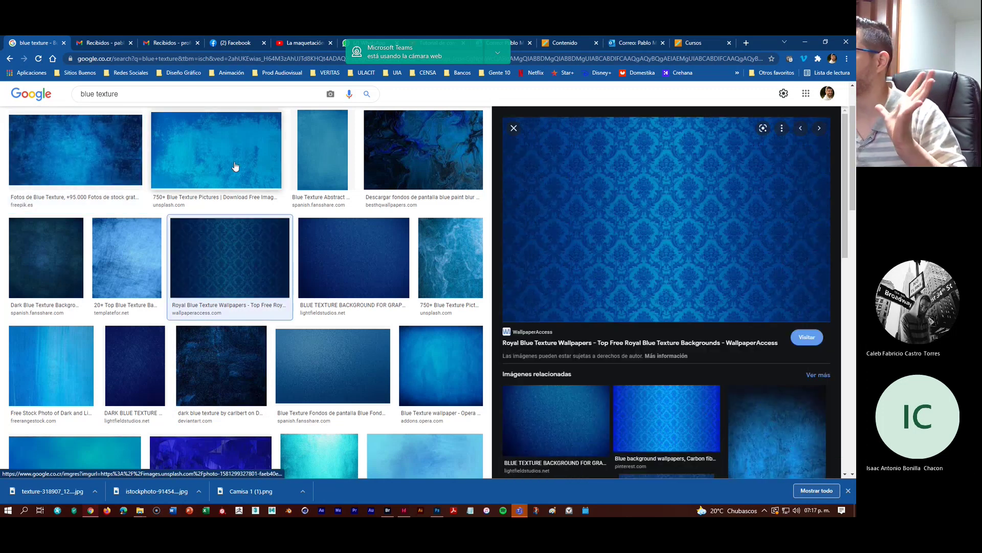
{"action": "left_click", "coordinate": [235, 166]}
{"action": "left_click", "coordinate": [388, 152]}
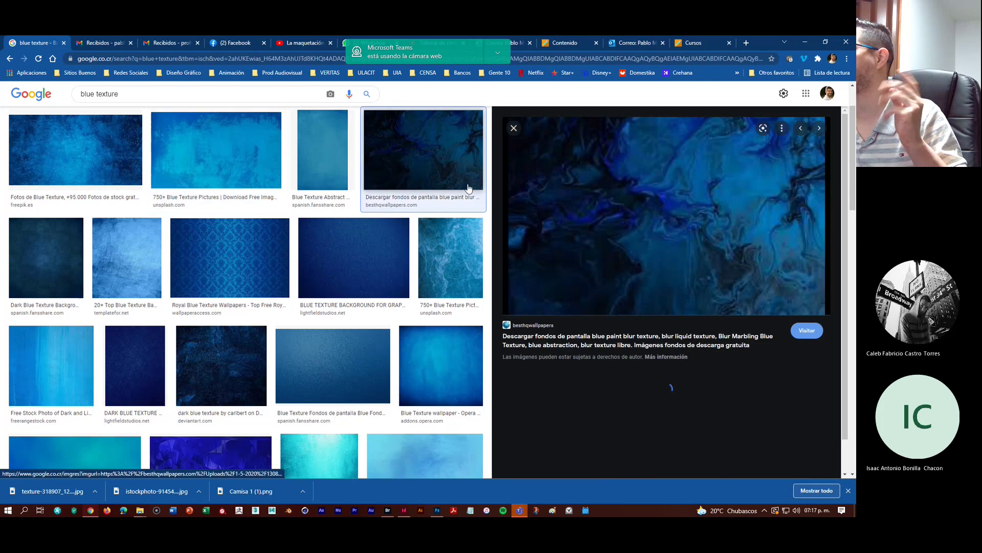
{"action": "left_click", "coordinate": [243, 154]}
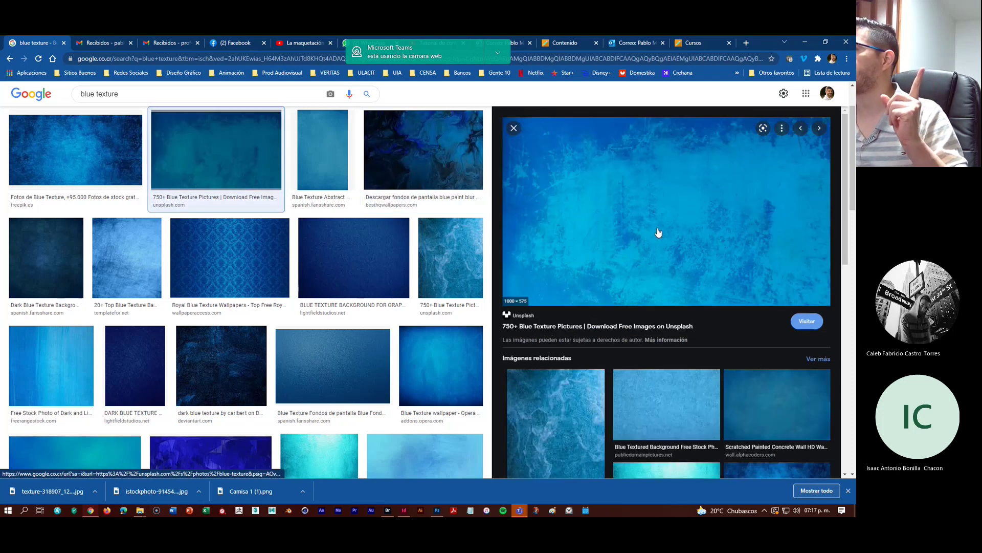
{"action": "right_click", "coordinate": [663, 229]}
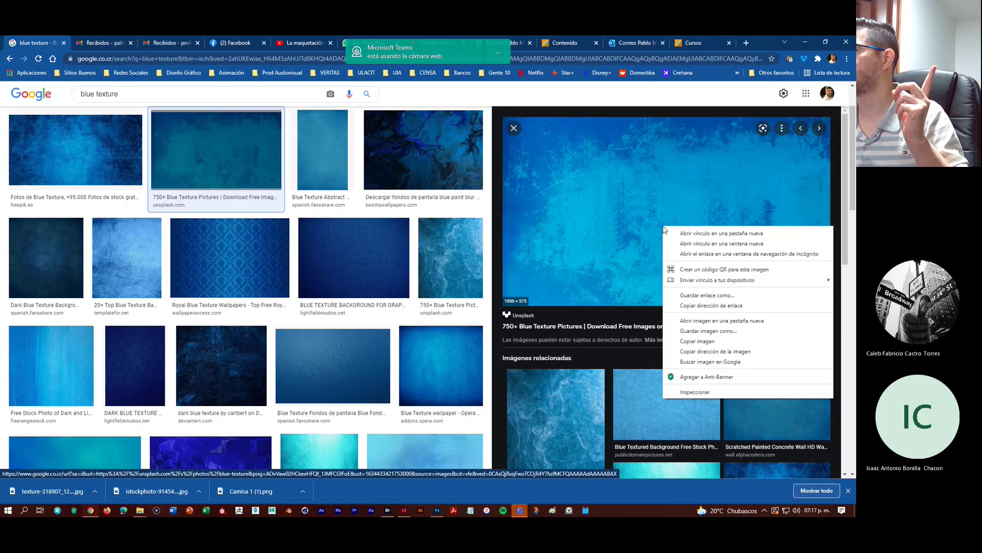
{"action": "left_click", "coordinate": [708, 331]}
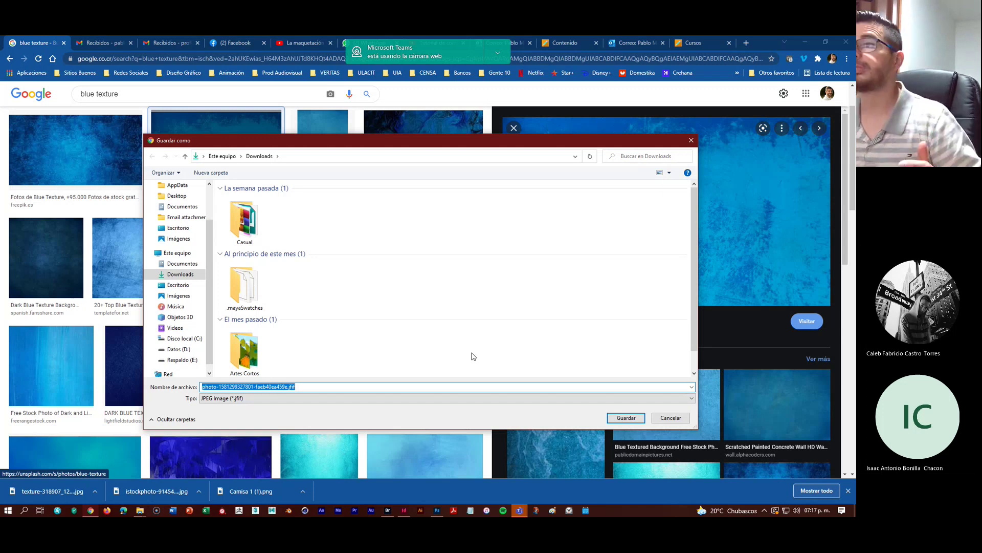
{"action": "left_click", "coordinate": [627, 419]}
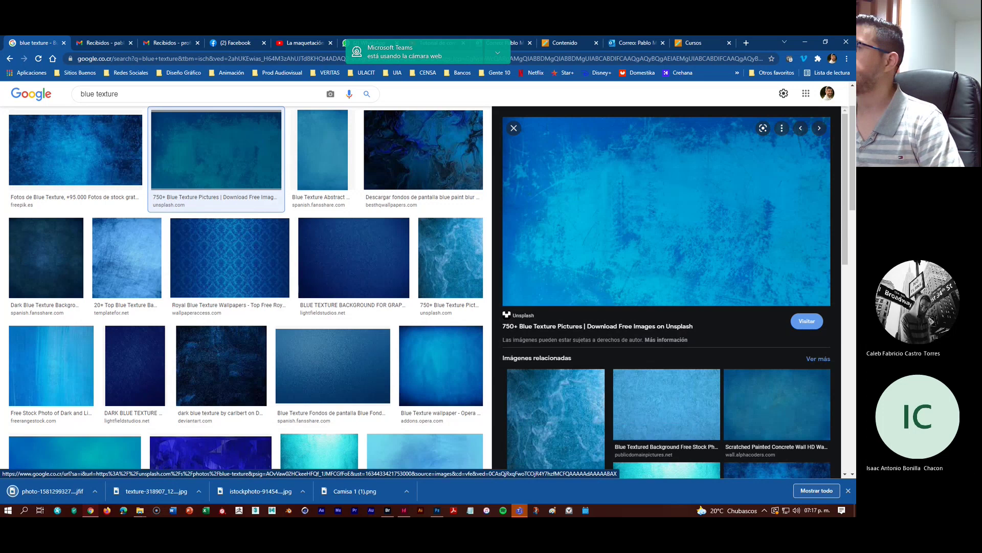
Rename the downloaded blue texture image in the Downloads folder as "Textura Azul", keeping its .jfif extension
{"action": "left_click", "coordinate": [804, 41]}
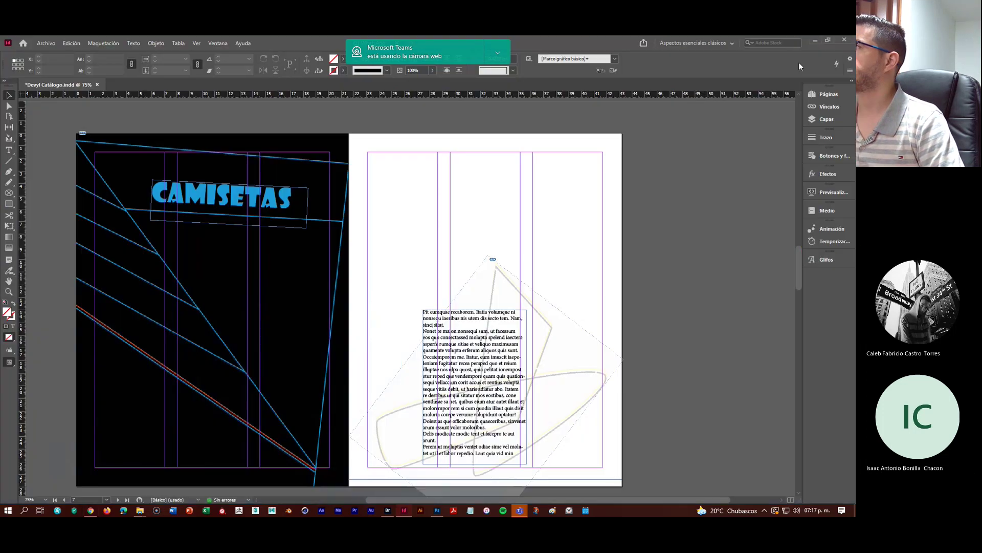
{"action": "left_click", "coordinate": [815, 40]}
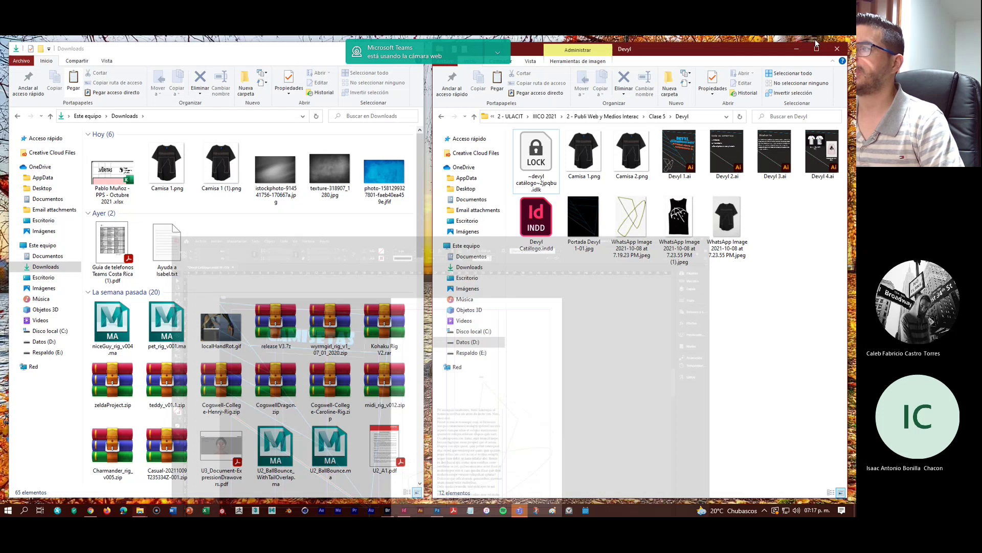
{"action": "left_click", "coordinate": [384, 170]}
{"action": "key", "text": "F2"}
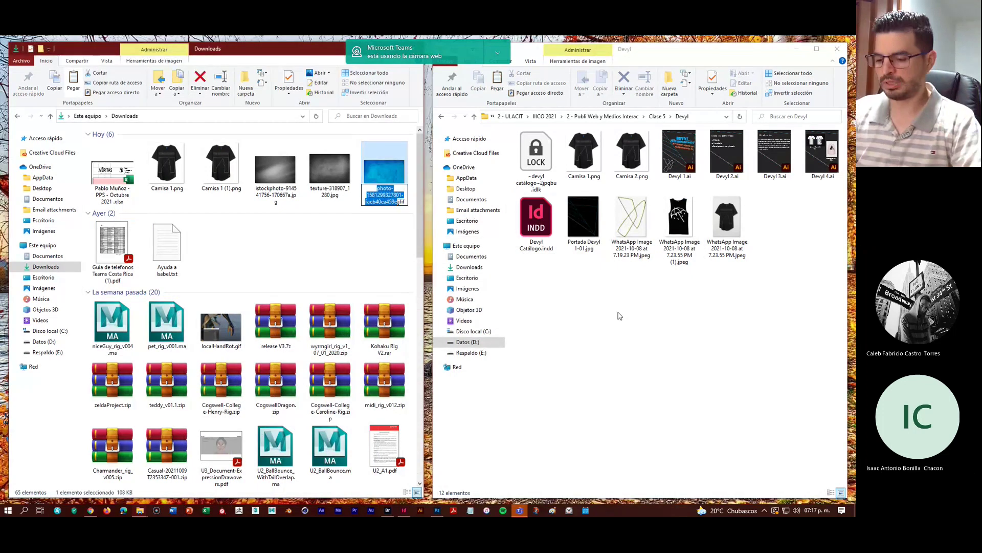
{"action": "type", "text": "Textura A"}
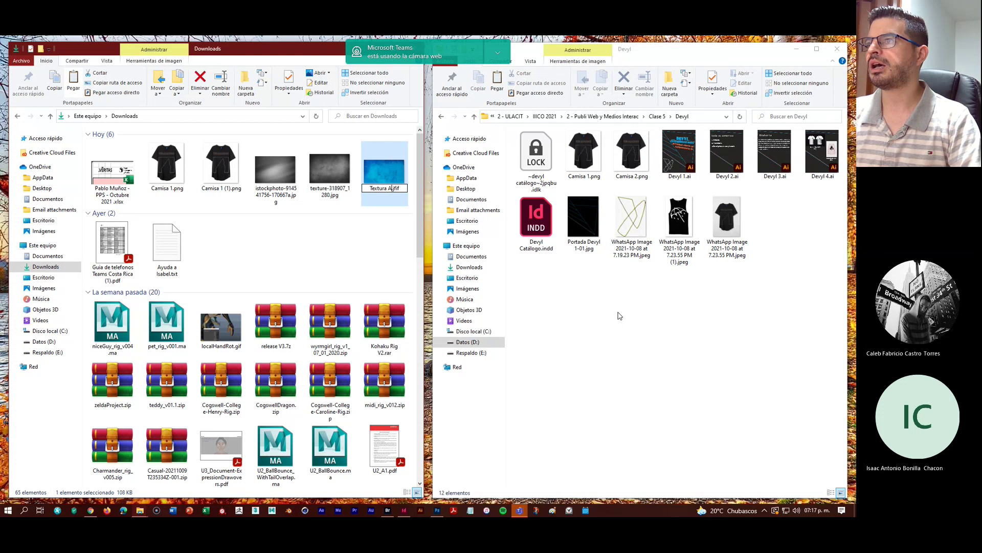
{"action": "type", "text": "zul"}
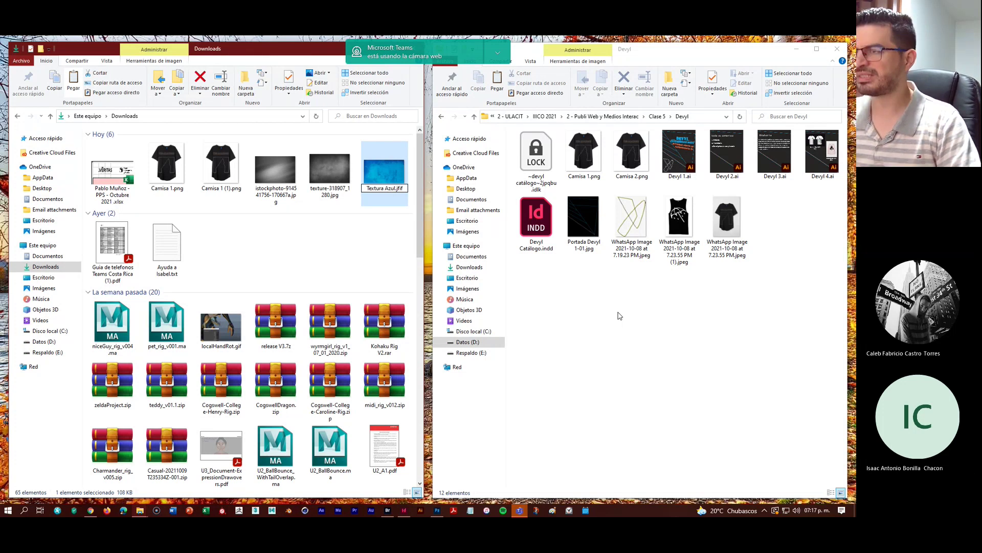
{"action": "key", "text": "Return"}
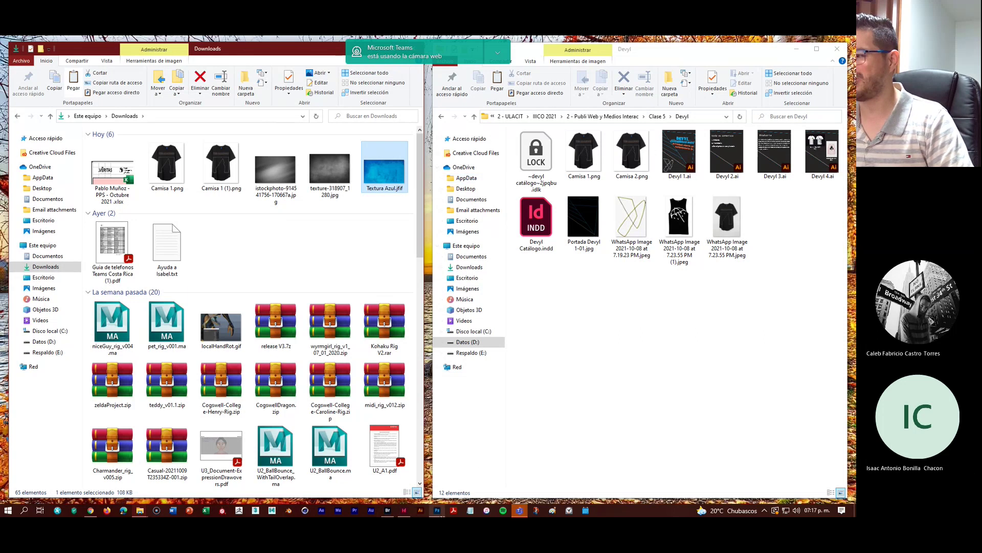
Switch to Photoshop and open Textura Azul.jfif from the Downloads folder
{"action": "left_click", "coordinate": [438, 510]}
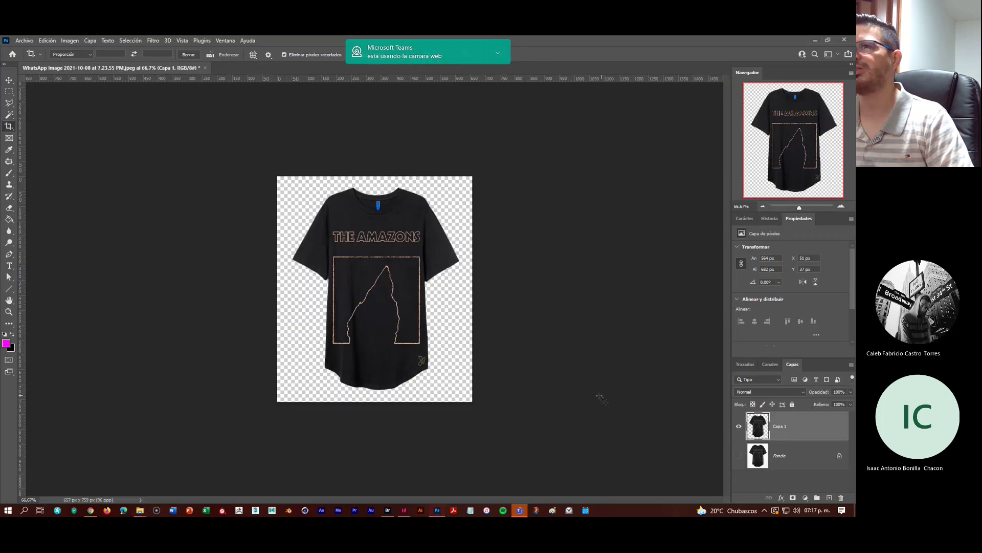
{"action": "left_click", "coordinate": [26, 41]}
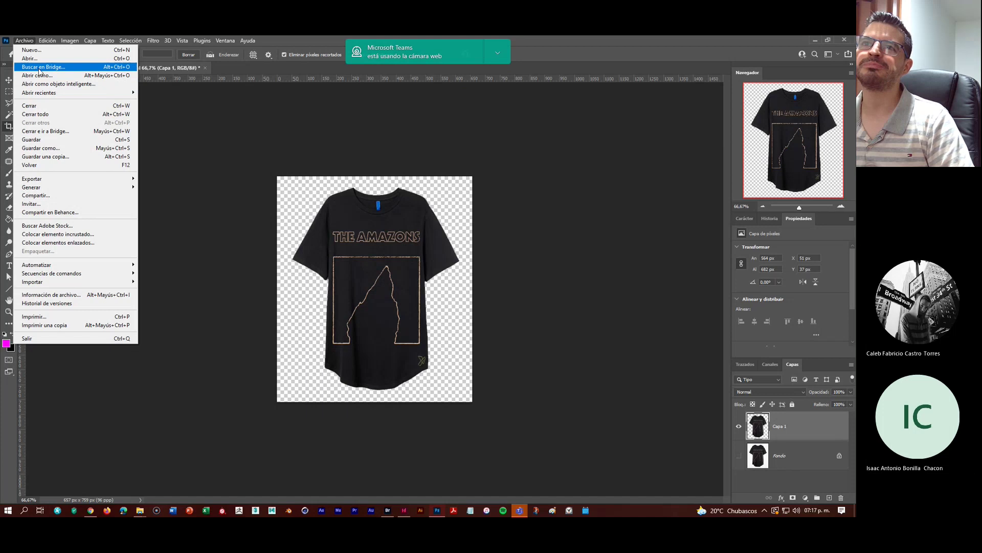
{"action": "left_click", "coordinate": [30, 59]}
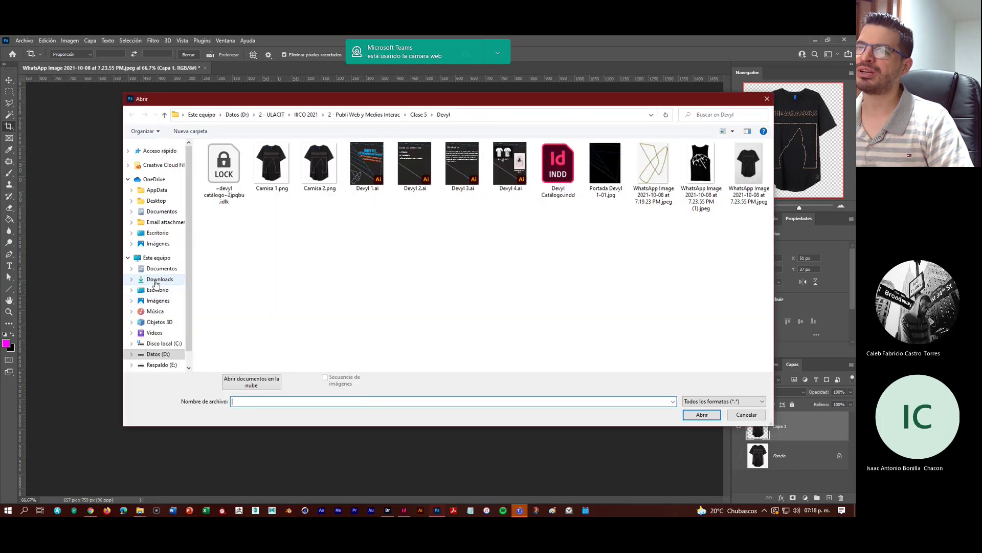
{"action": "left_click", "coordinate": [160, 279]}
{"action": "left_click", "coordinate": [223, 183]}
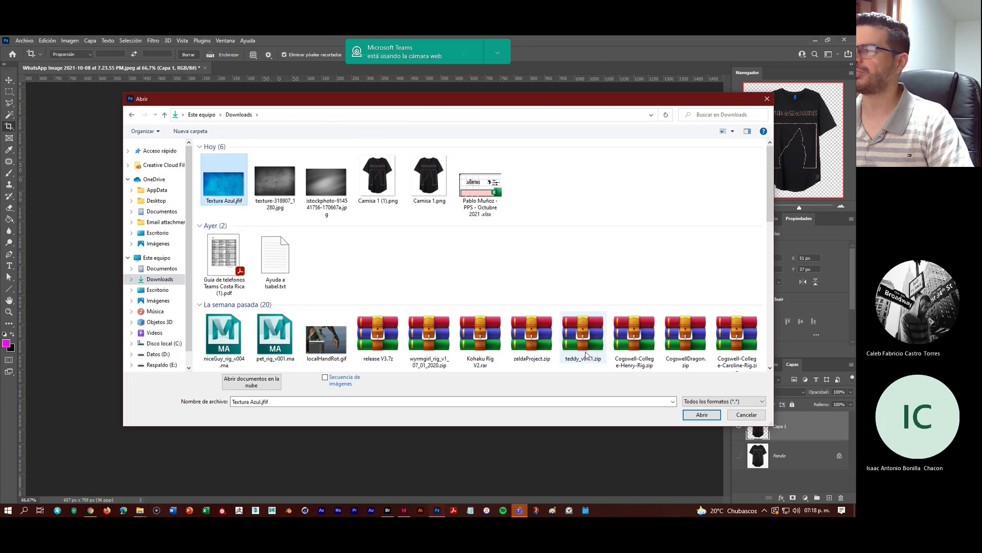
{"action": "left_click", "coordinate": [702, 416]}
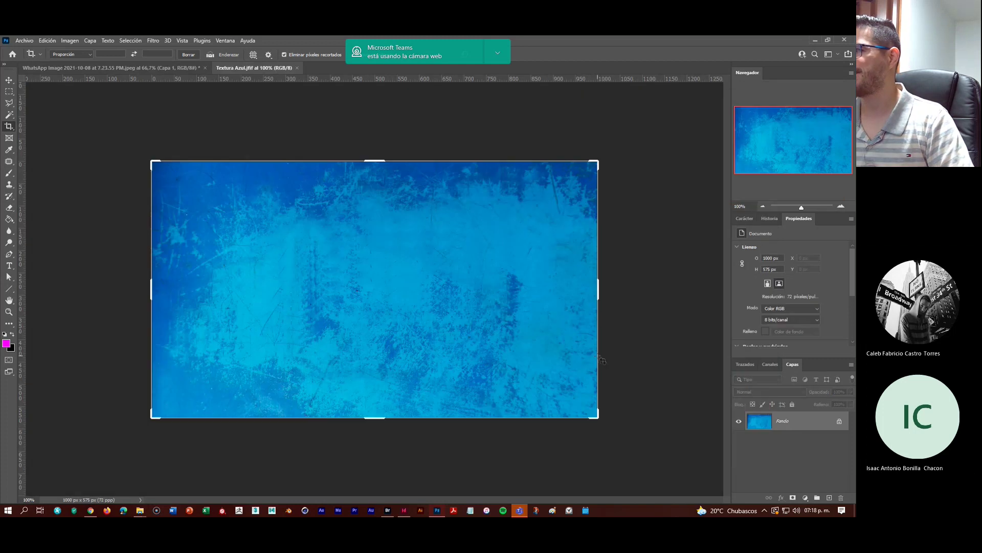
Export the blue texture in JPG format with quality "Muy buena", saving it as Textura Azul.jpg in the Devyl folder
{"action": "left_click", "coordinate": [25, 40]}
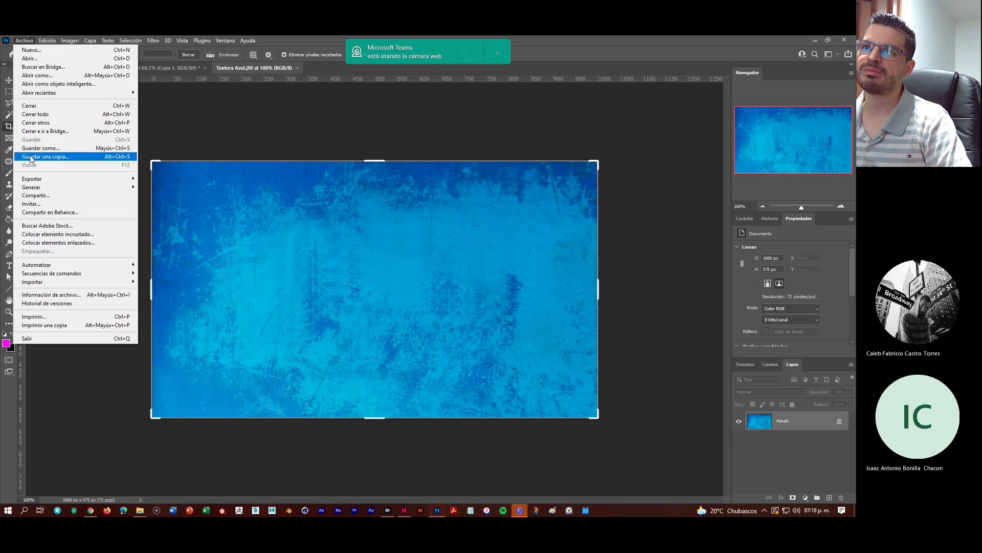
{"action": "mouse_move", "coordinate": [49, 180]}
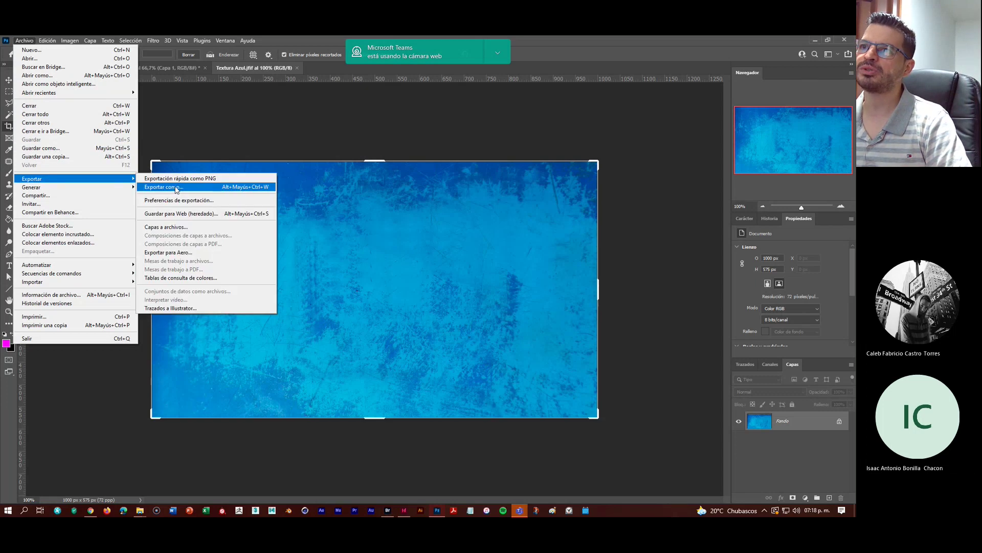
{"action": "left_click", "coordinate": [162, 187]}
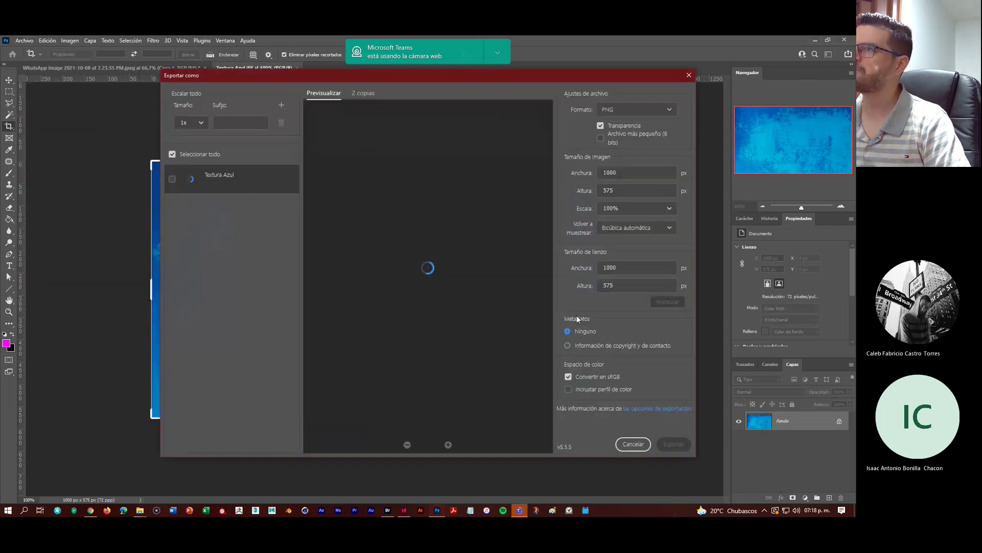
{"action": "left_click", "coordinate": [634, 106]}
{"action": "left_click", "coordinate": [608, 143]}
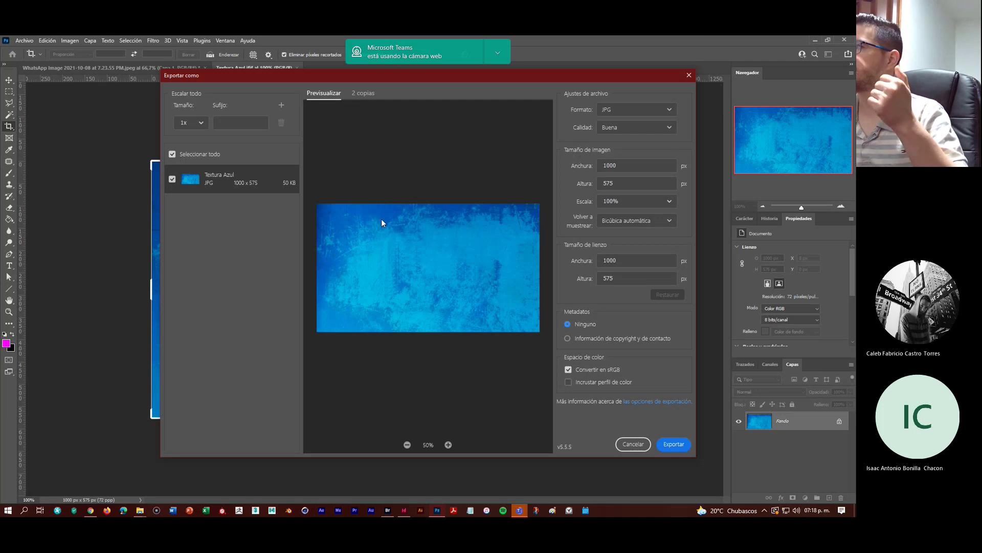
{"action": "left_click", "coordinate": [638, 129]}
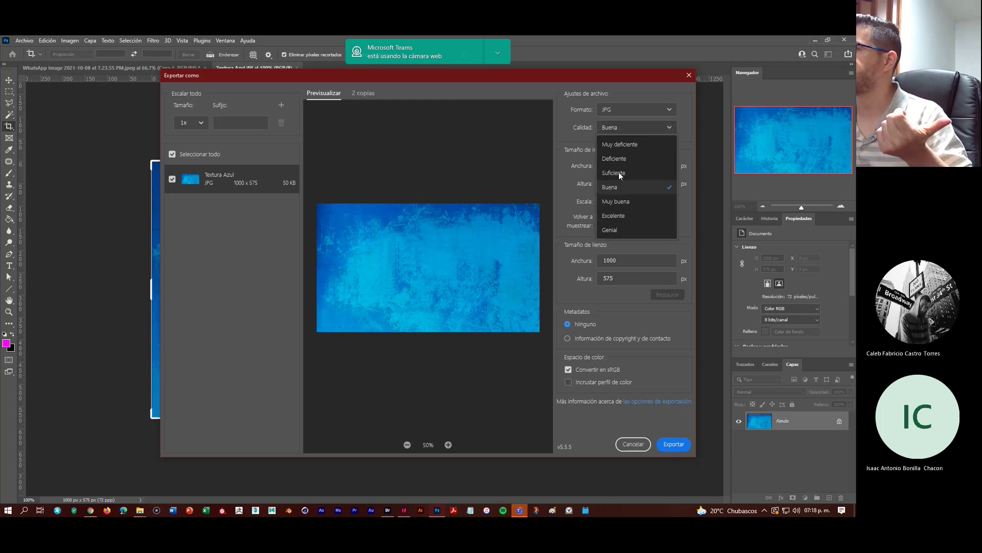
{"action": "left_click", "coordinate": [635, 203]}
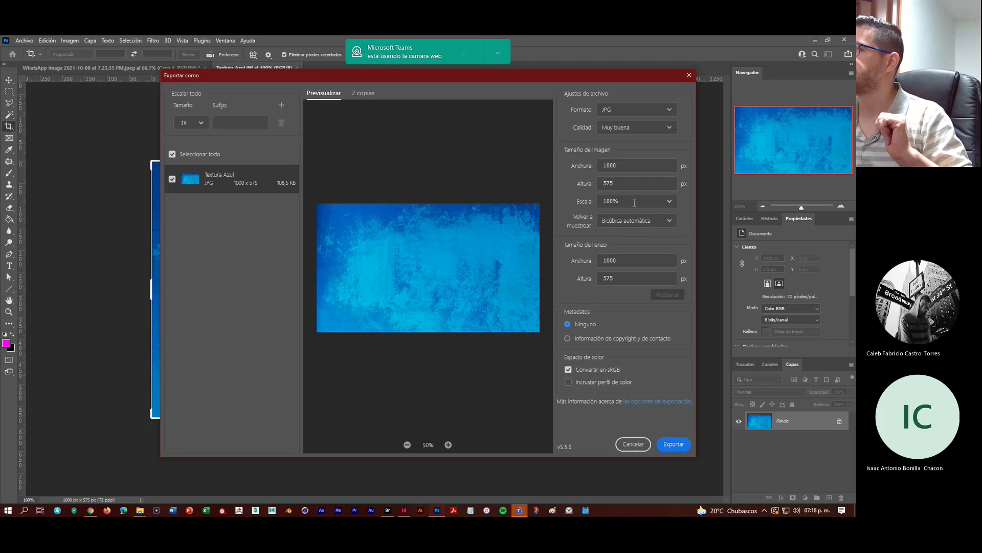
{"action": "left_click", "coordinate": [673, 446]}
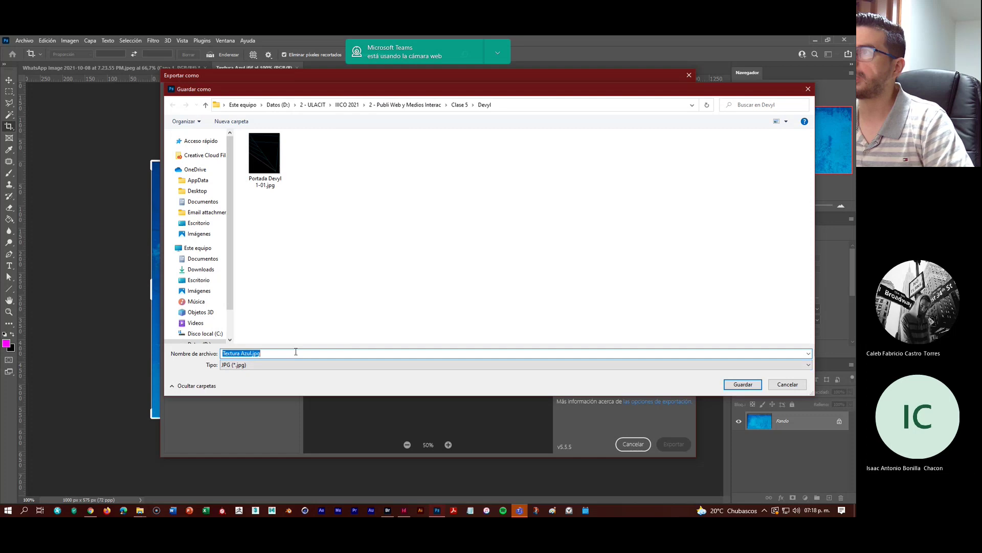
{"action": "left_click", "coordinate": [740, 385]}
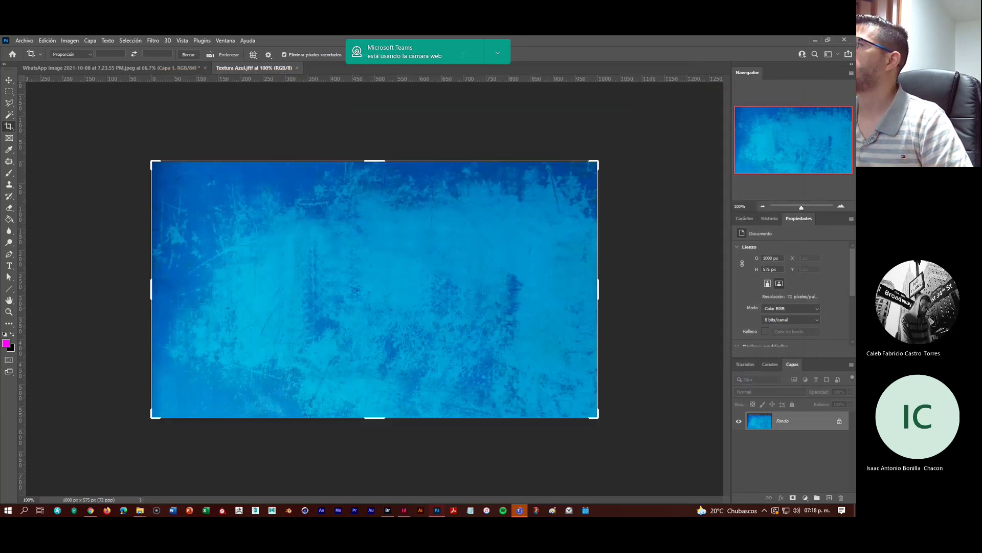
Preview the exported Textura Azul.jpg from the Devyl folder in the photo viewer and close it
{"action": "left_click", "coordinate": [815, 40]}
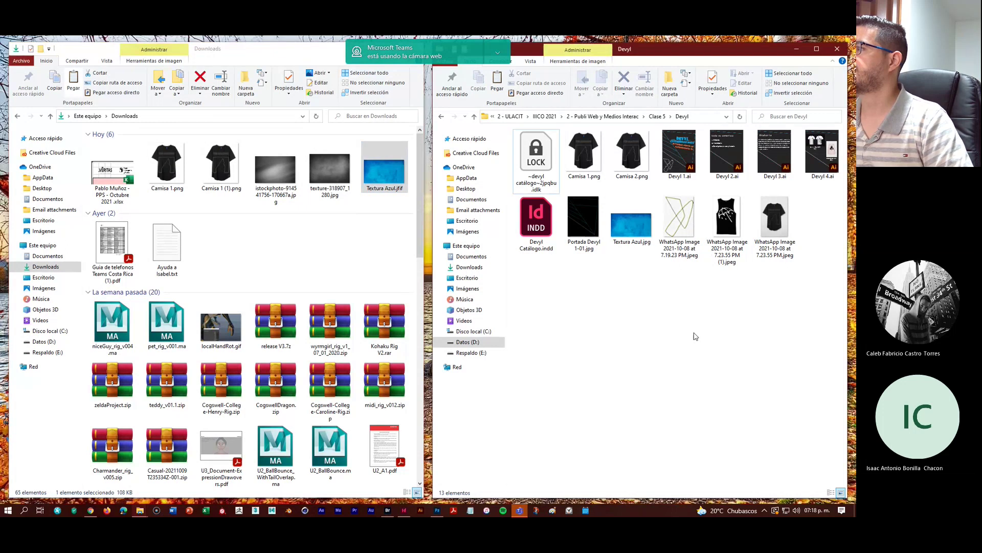
{"action": "left_click", "coordinate": [622, 225]}
{"action": "left_click", "coordinate": [650, 340]}
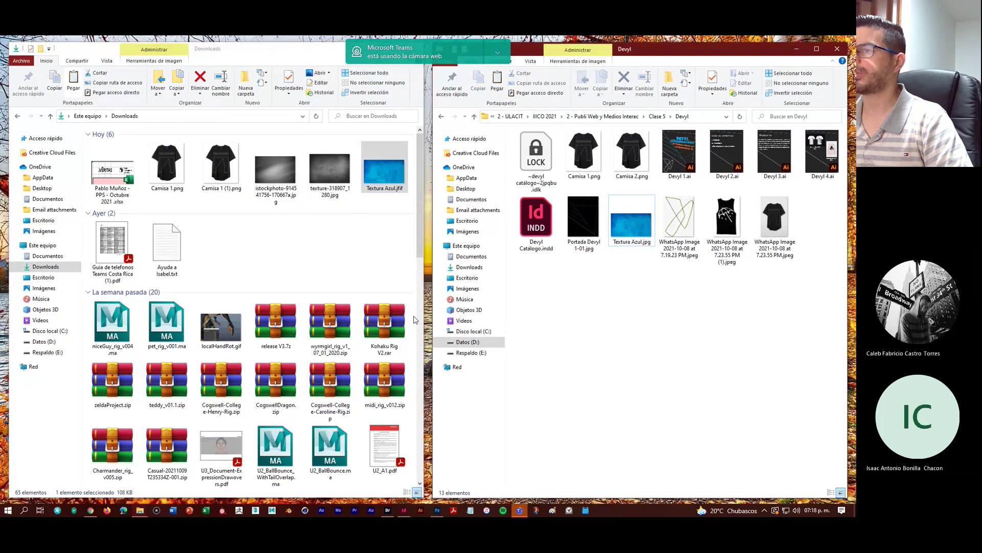
{"action": "left_click", "coordinate": [636, 233]}
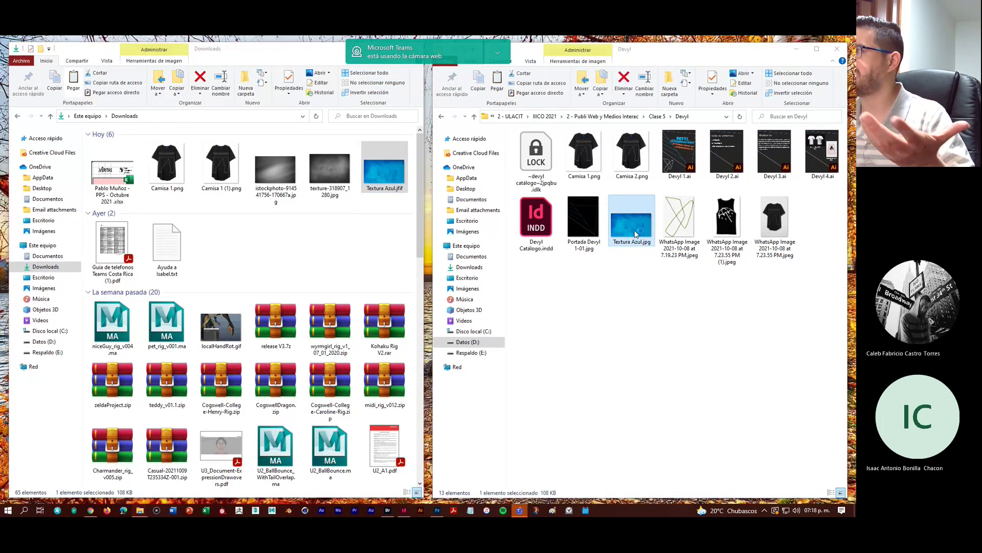
{"action": "double_click", "coordinate": [636, 234]}
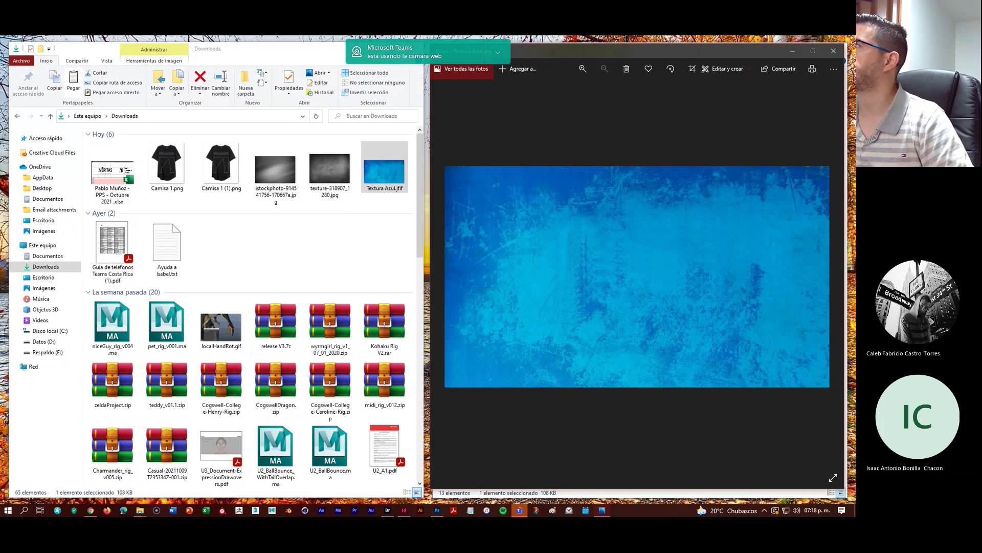
{"action": "key", "text": "alt+F4"}
{"action": "left_click", "coordinate": [656, 372]}
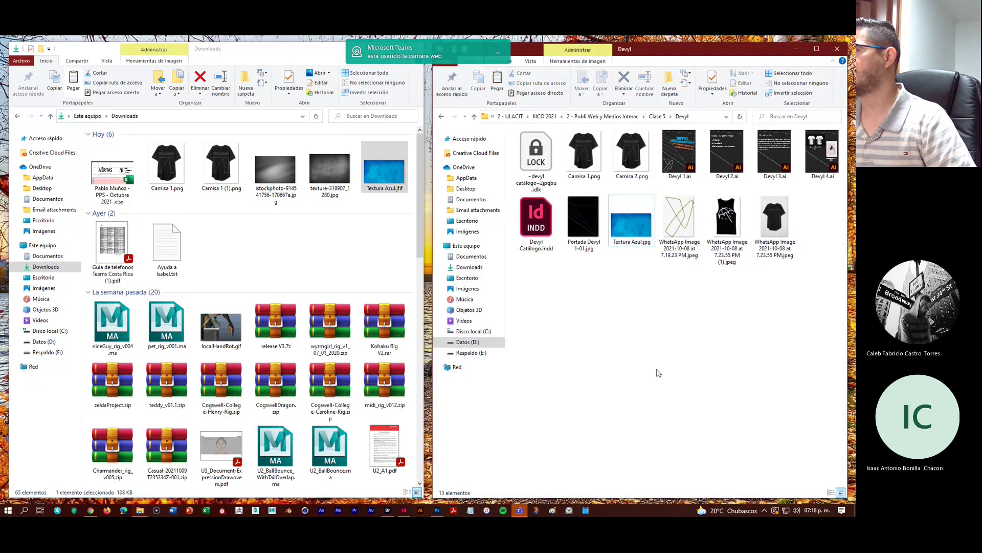
Switch to InDesign, start placing a file and browse to D: > 2 - ULACIT > IIICO 2021 > 2 - Publi Web y Medios Interac > Clase 5 > Devyl
{"action": "left_click", "coordinate": [404, 510]}
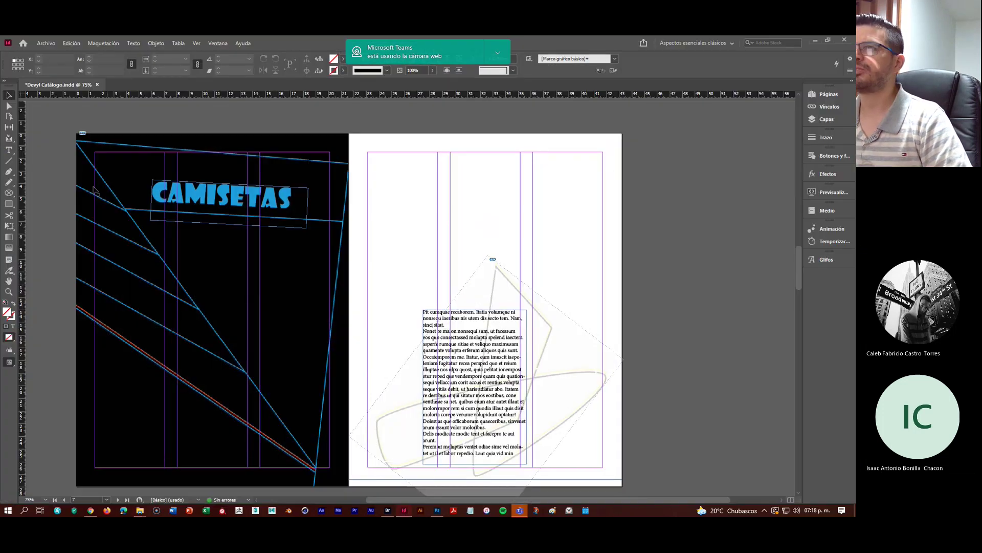
{"action": "left_click", "coordinate": [44, 43]}
{"action": "mouse_move", "coordinate": [76, 53]}
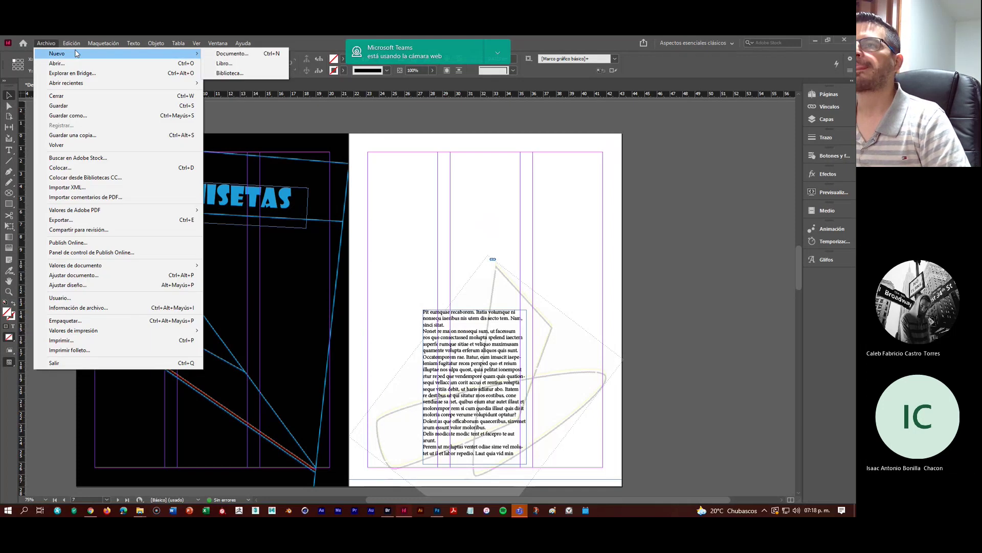
{"action": "left_click", "coordinate": [76, 168]}
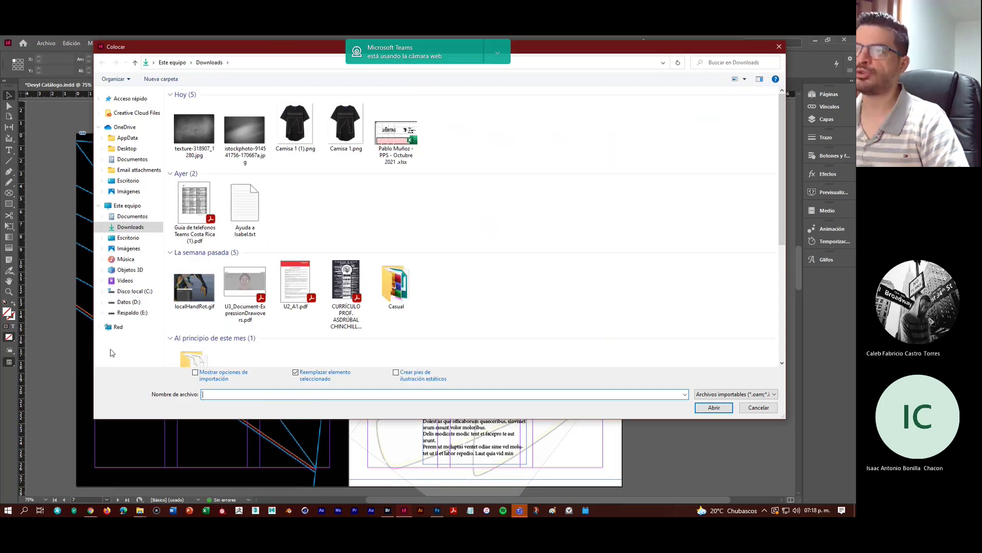
{"action": "left_click", "coordinate": [125, 302]}
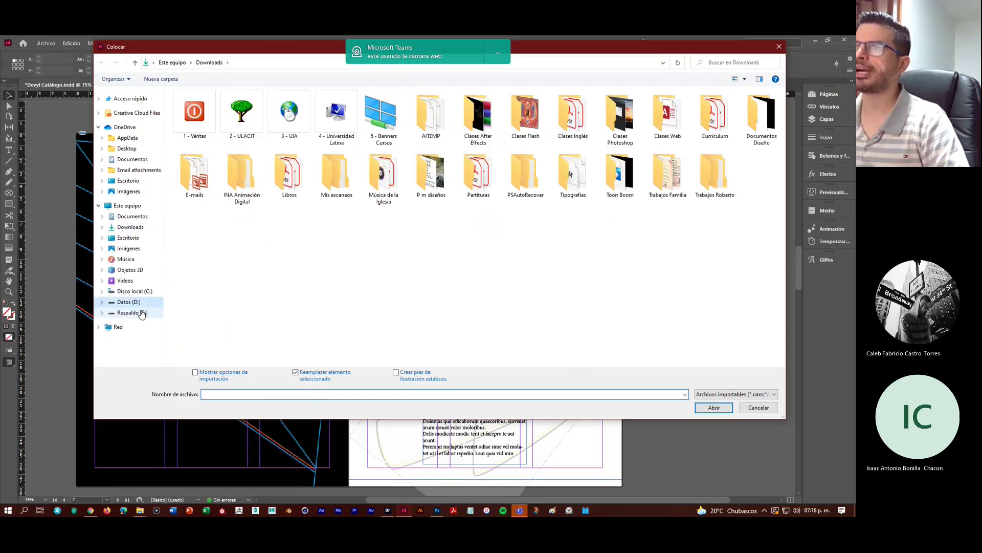
{"action": "double_click", "coordinate": [242, 112]}
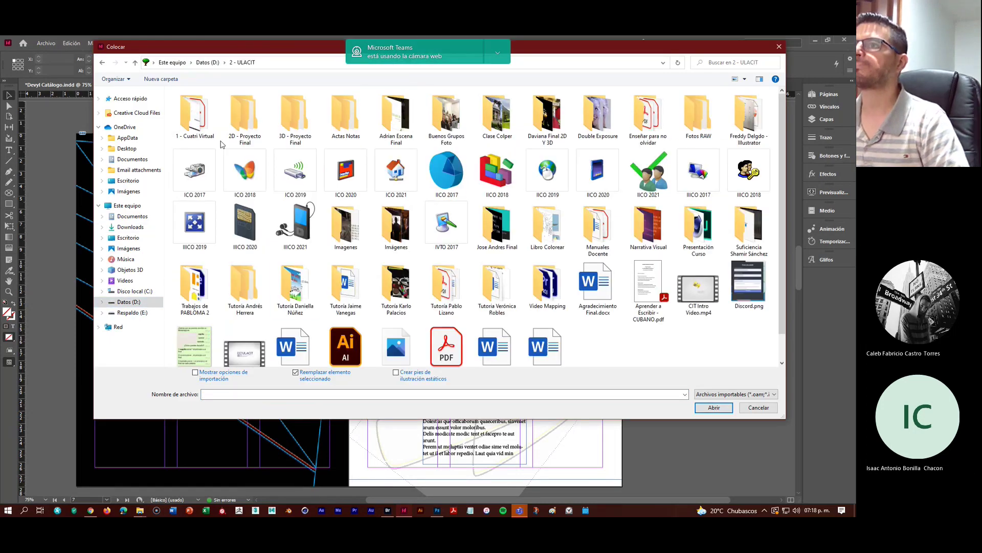
{"action": "double_click", "coordinate": [295, 226]}
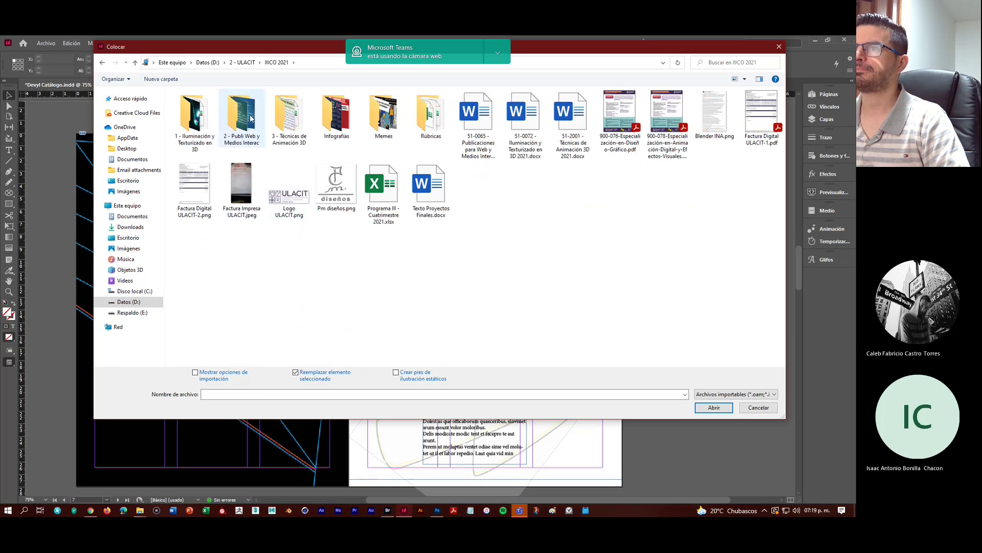
{"action": "double_click", "coordinate": [242, 111]}
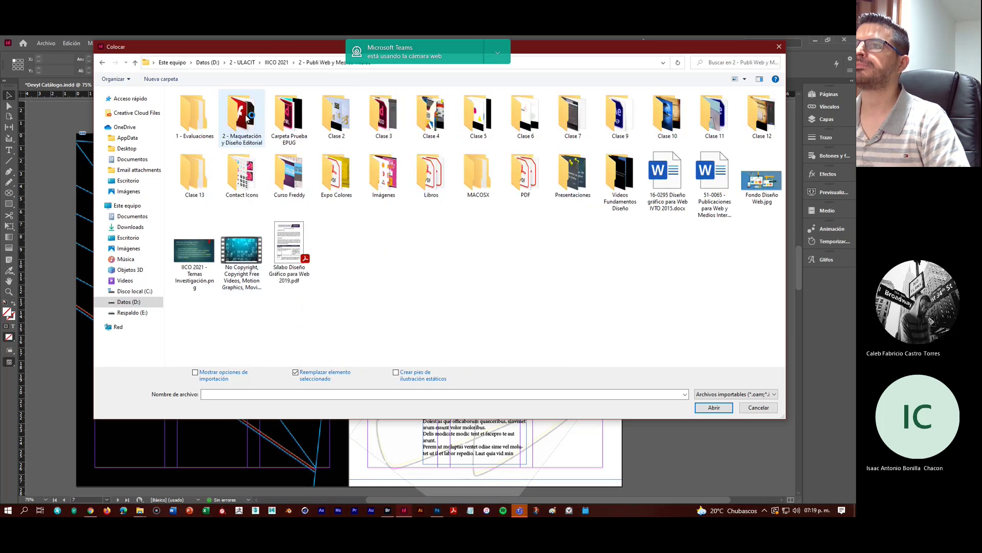
{"action": "double_click", "coordinate": [477, 114]}
{"action": "double_click", "coordinate": [217, 111]}
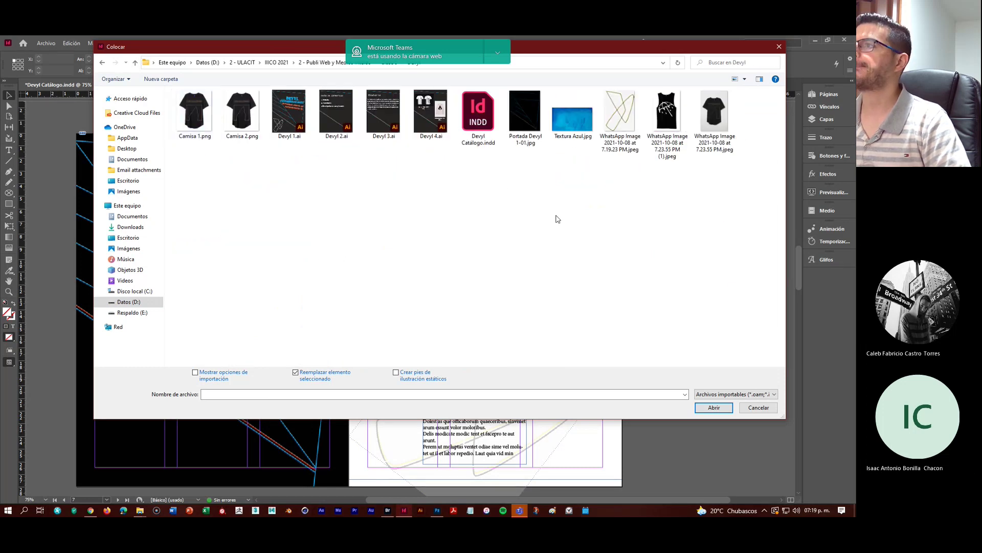
Place Textura Azul.jpg from the top-left margin corner of the right-hand page, about 28.6 cm wide and 16.4 cm high
{"action": "left_click", "coordinate": [578, 119]}
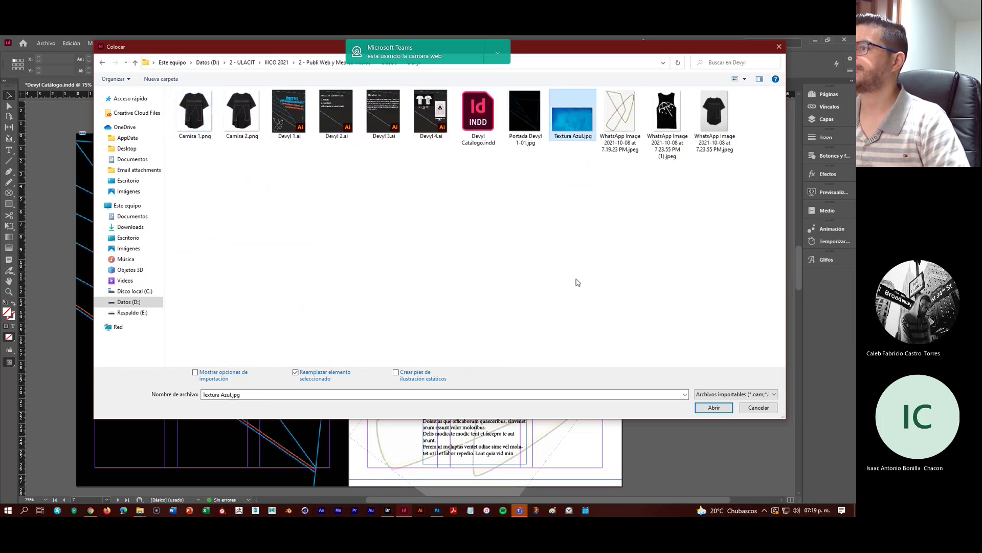
{"action": "left_click", "coordinate": [704, 407]}
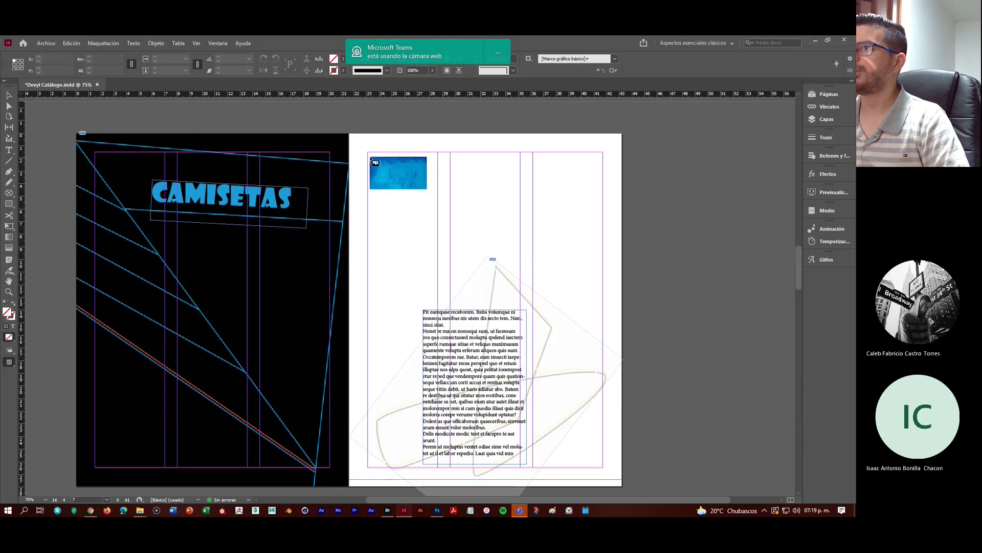
{"action": "left_click_drag", "start_coordinate": [365, 150], "coordinate": [702, 440]}
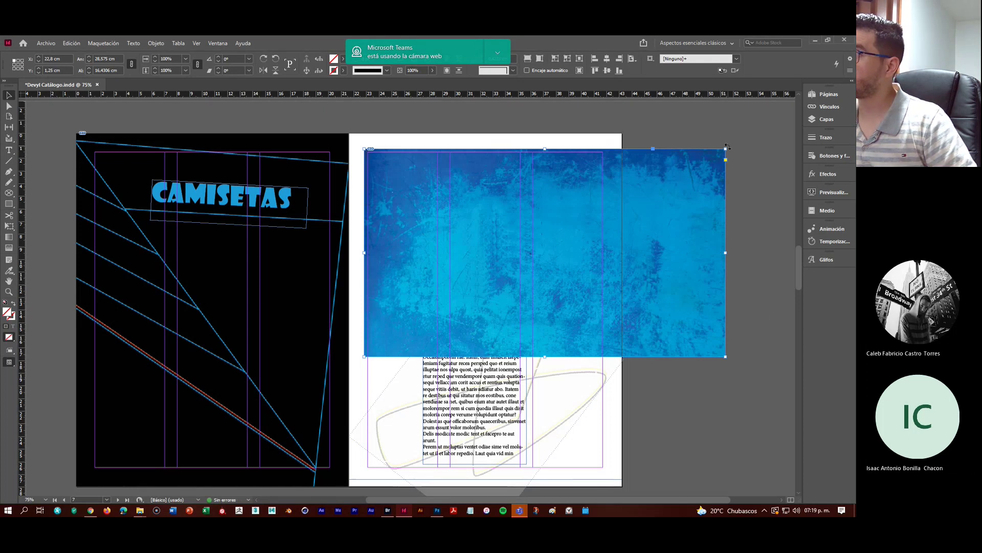
Rotate the placed texture to -90°, align it with the right-hand page's top-left corner and resize its frame to the page, 27.94 × 21.59 cm
{"action": "left_click_drag", "start_coordinate": [729, 154], "coordinate": [644, 437]}
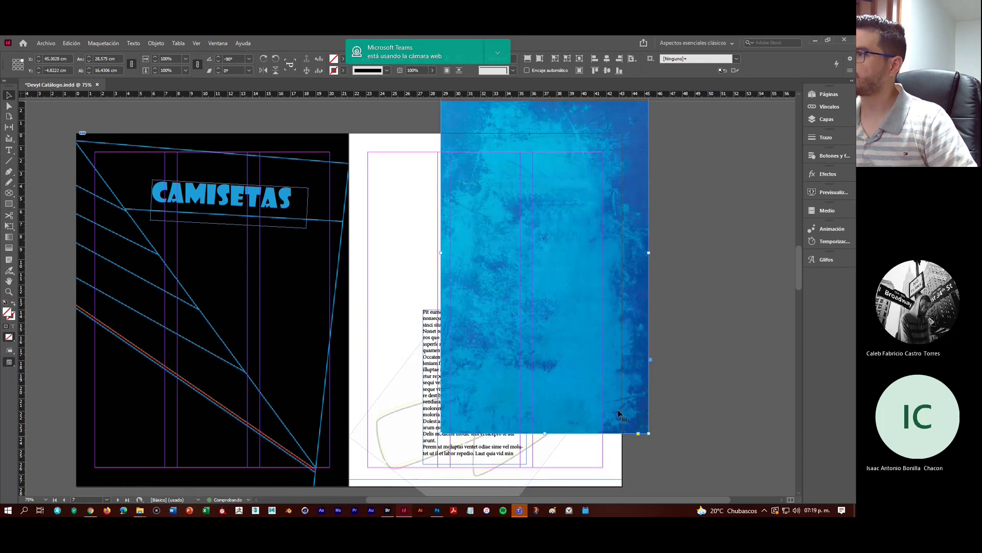
{"action": "left_click_drag", "start_coordinate": [536, 314], "coordinate": [492, 333]}
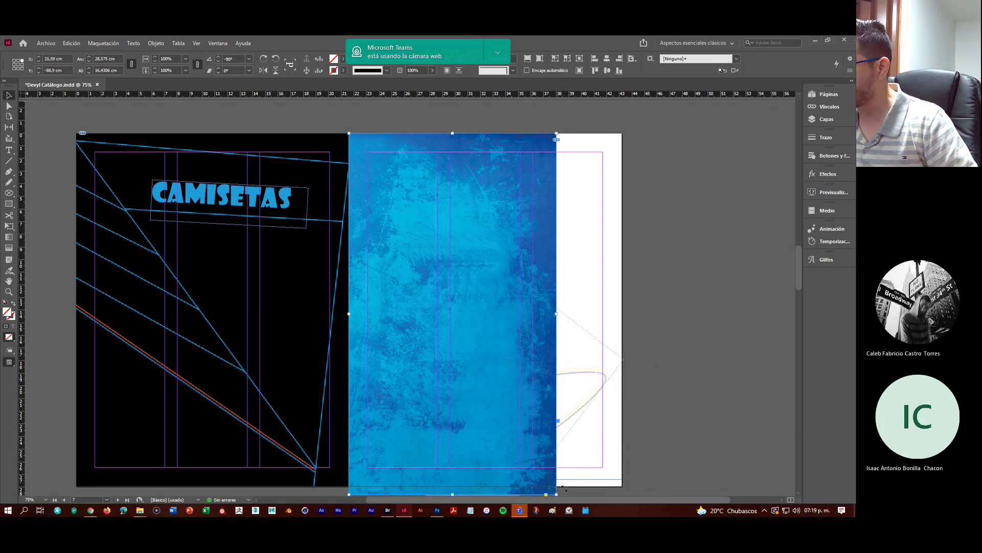
{"action": "left_click_drag", "start_coordinate": [556, 494], "coordinate": [623, 488]}
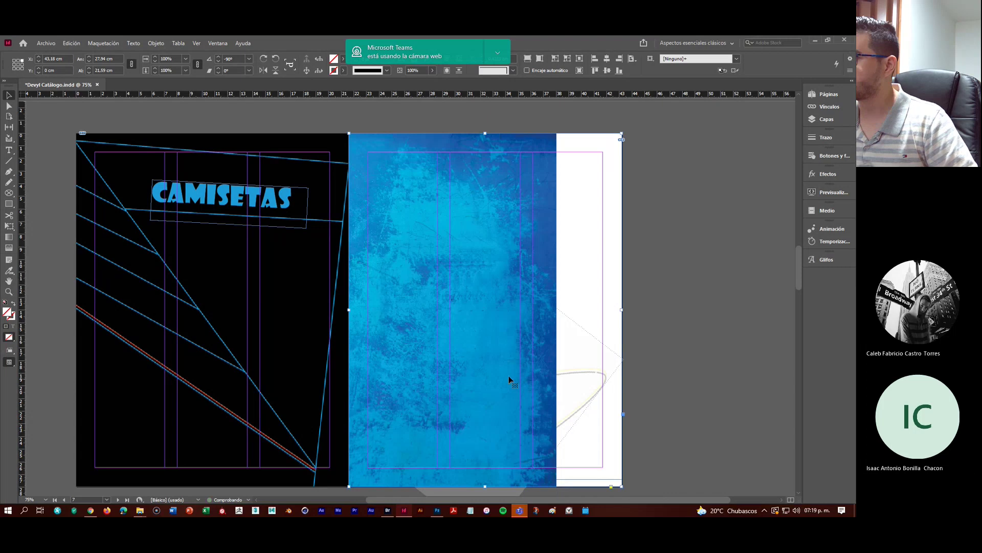
Rotate the image inside its frame to about -94.75° and enlarge it to about 32.1 × 25 cm so it covers the whole page
{"action": "double_click", "coordinate": [504, 368]}
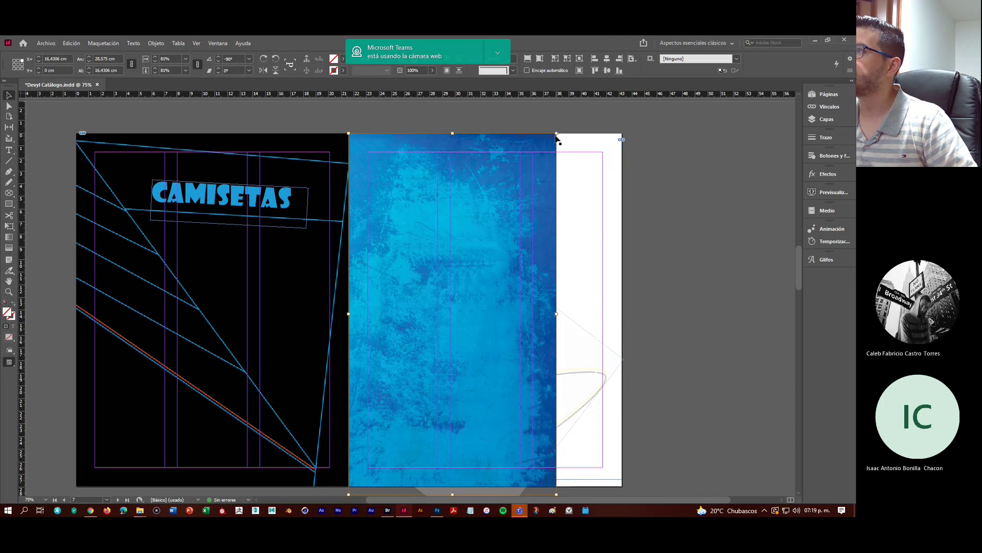
{"action": "left_click_drag", "start_coordinate": [557, 134], "coordinate": [654, 208]}
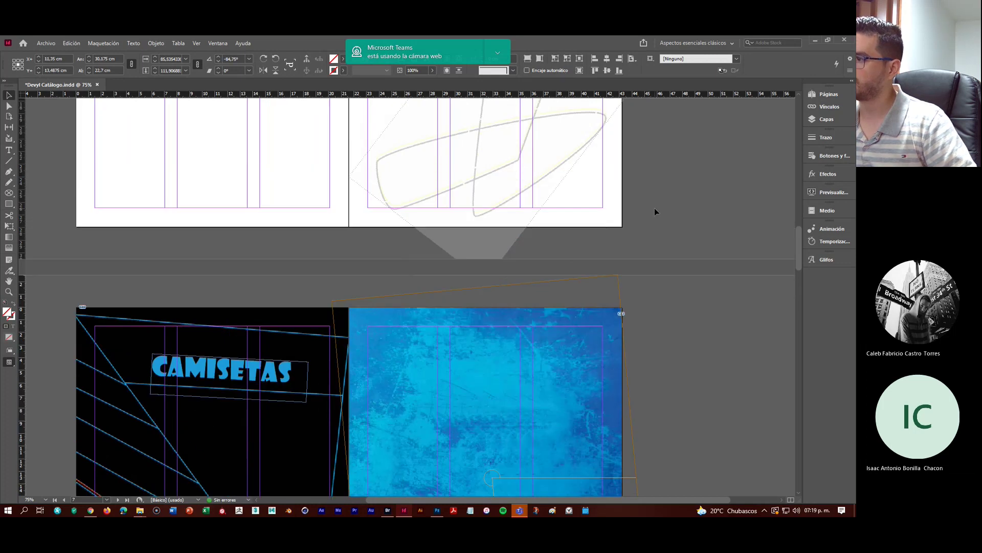
{"action": "scroll", "coordinate": [676, 340], "scroll_direction": "down", "scroll_amount": 5}
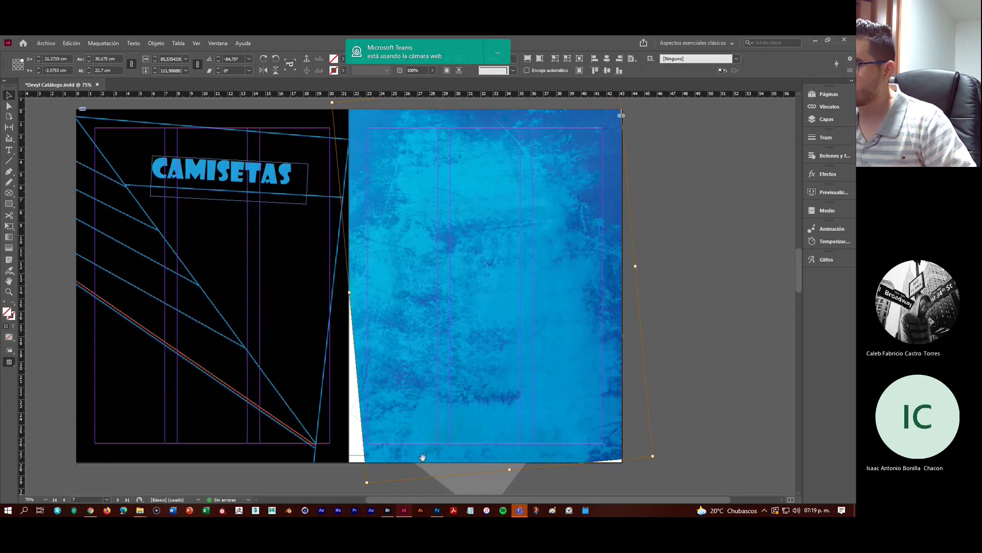
{"action": "left_click_drag", "start_coordinate": [366, 481], "coordinate": [341, 413]}
{"action": "scroll", "coordinate": [708, 311], "scroll_direction": "up", "scroll_amount": 3}
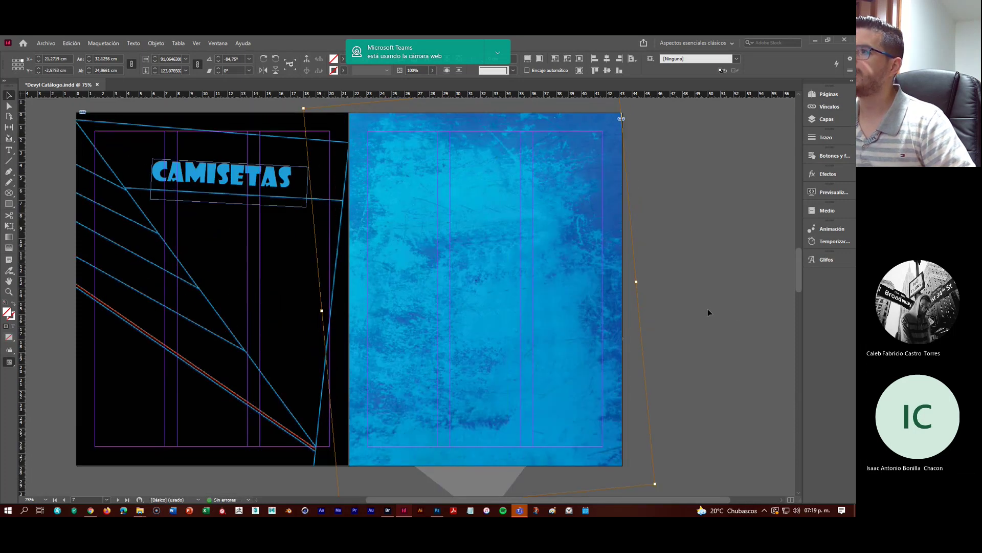
{"action": "scroll", "coordinate": [640, 382], "scroll_direction": "down", "scroll_amount": 2}
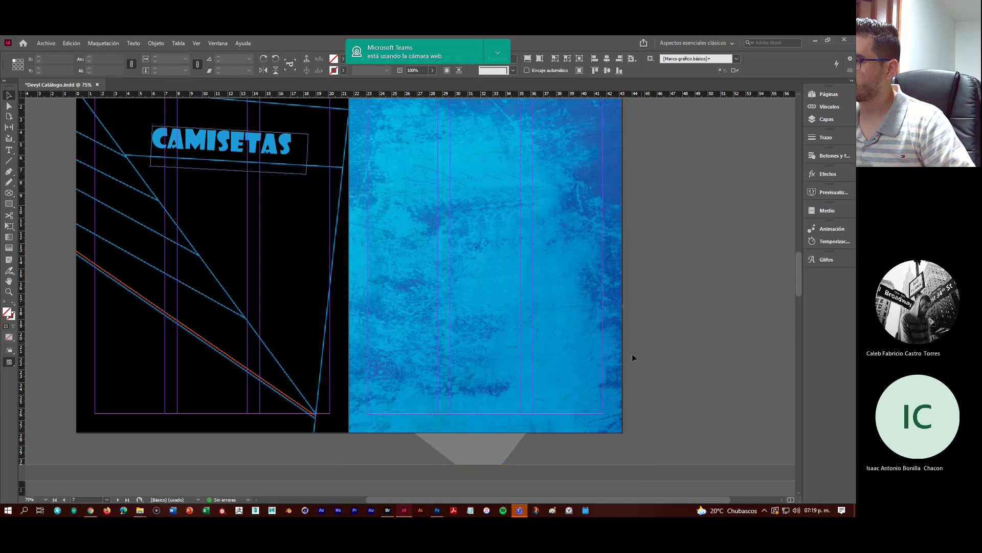
Shift the texture image slightly up and to the right inside its frame, keeping the page covered, and deselect it
{"action": "left_click", "coordinate": [515, 373]}
{"action": "left_click_drag", "start_coordinate": [514, 373], "coordinate": [519, 355]}
{"action": "scroll", "coordinate": [615, 334], "scroll_direction": "up", "scroll_amount": 1}
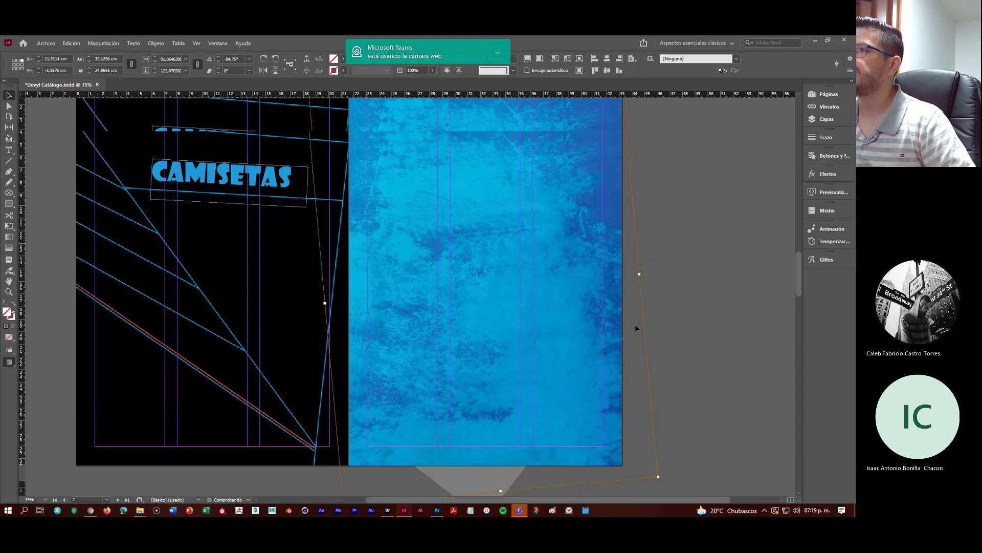
{"action": "left_click_drag", "start_coordinate": [615, 328], "coordinate": [585, 322]}
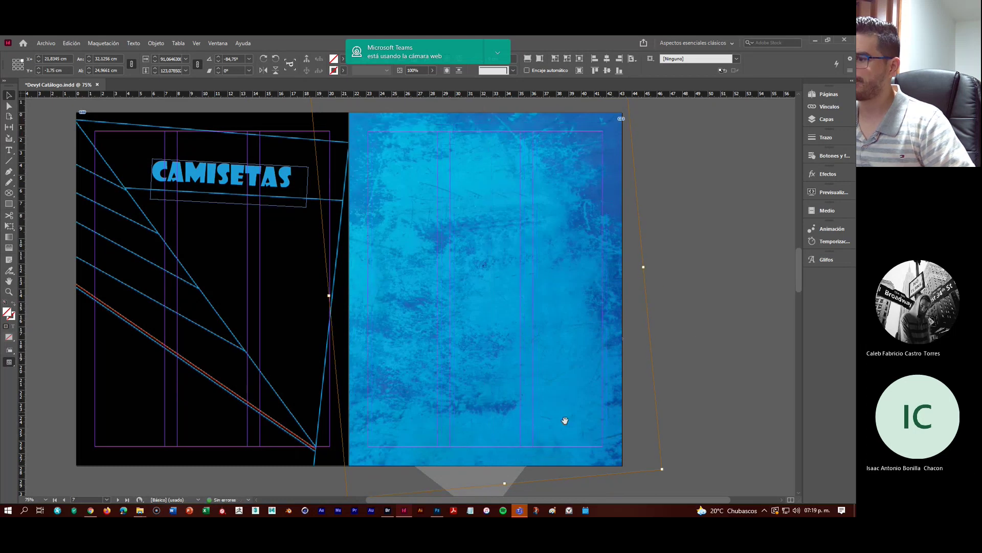
{"action": "scroll", "coordinate": [750, 377], "scroll_direction": "up", "scroll_amount": 1}
{"action": "left_click", "coordinate": [747, 379]}
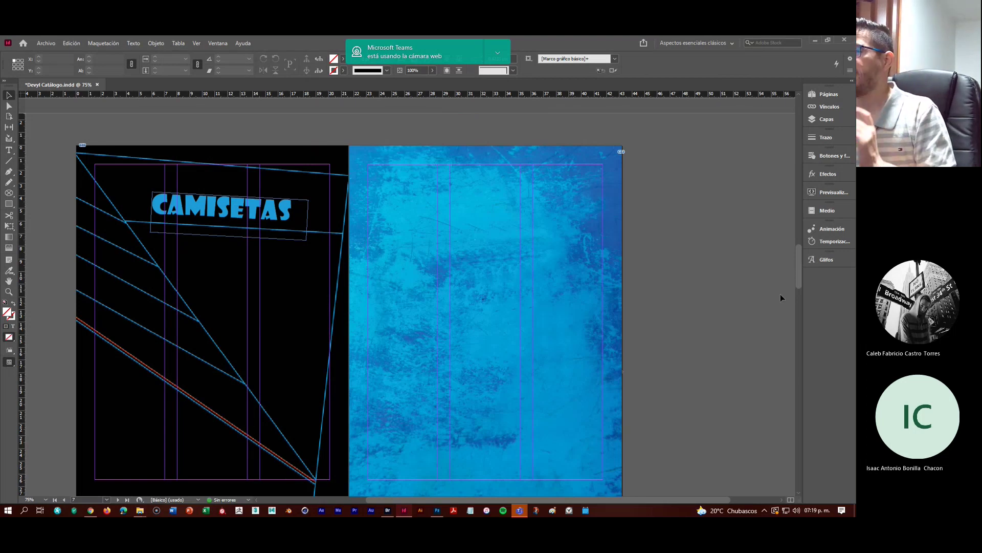
Reduce the opacity of the blue texture frame on the right-hand page to 43%
{"action": "left_click", "coordinate": [470, 282]}
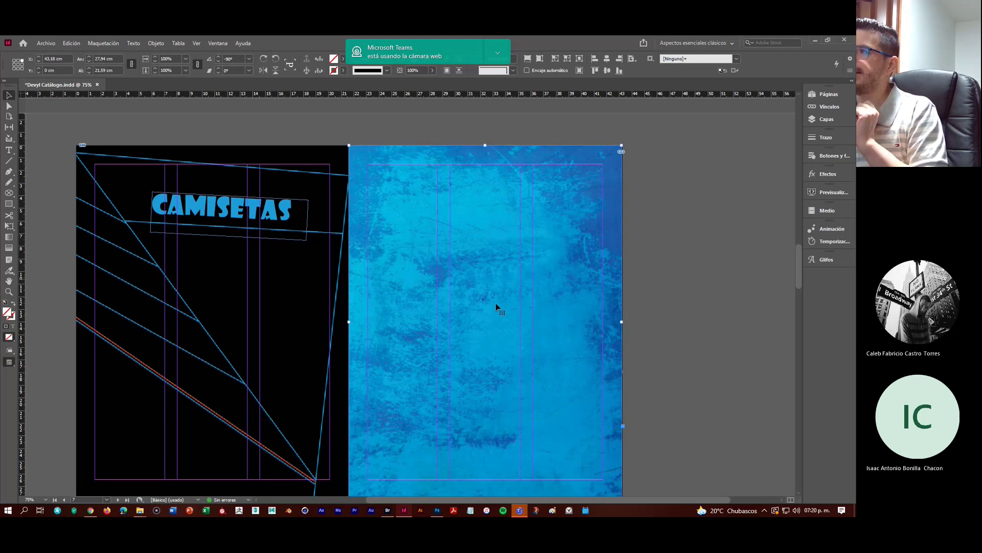
{"action": "left_click", "coordinate": [498, 52]}
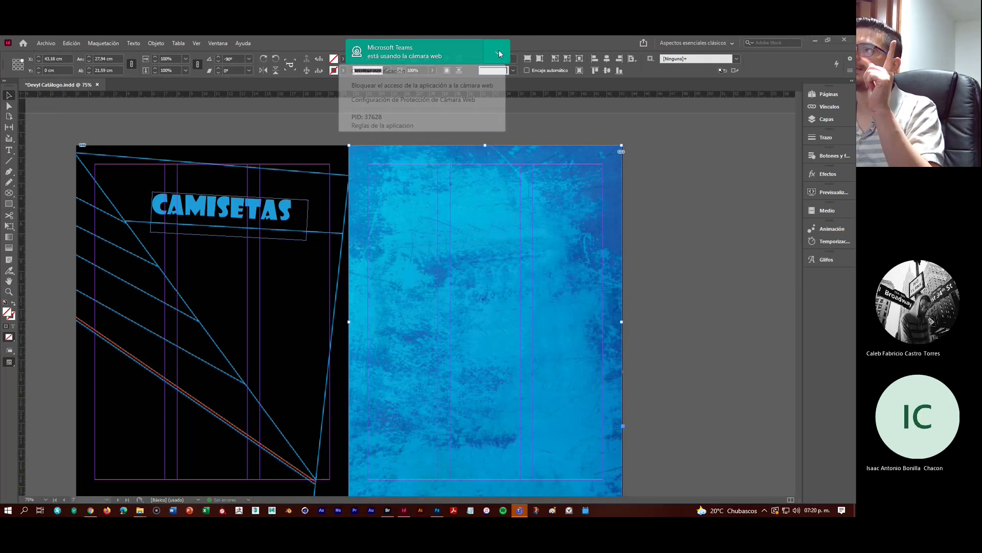
{"action": "left_click", "coordinate": [426, 66]}
{"action": "left_click", "coordinate": [433, 70]}
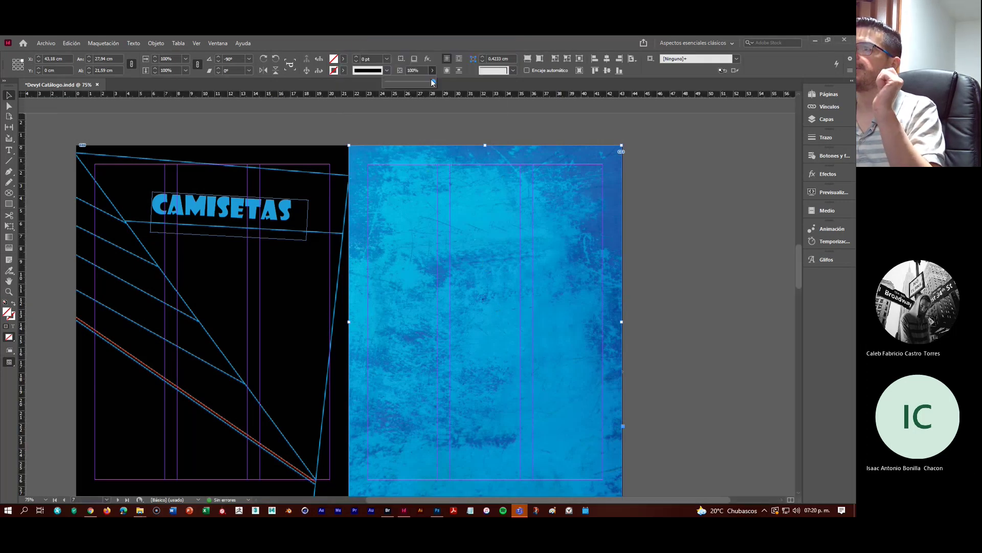
{"action": "left_click_drag", "start_coordinate": [434, 84], "coordinate": [408, 90]}
{"action": "left_click", "coordinate": [693, 161]}
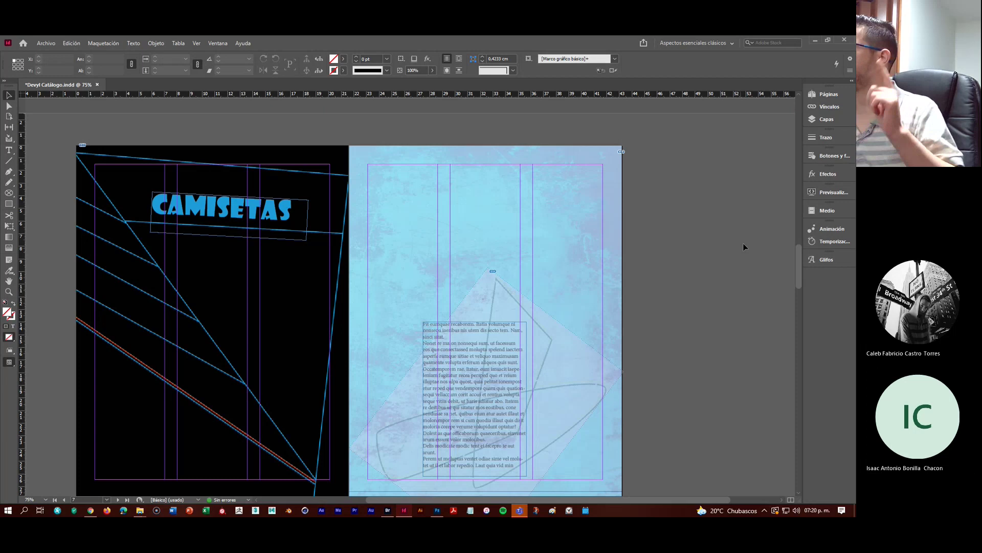
Move Textura Azul.jpg down the stacking order of Capa 1, between camisetas and Portada Devyl 1-01.jpg, behind the body text
{"action": "left_click", "coordinate": [828, 119]}
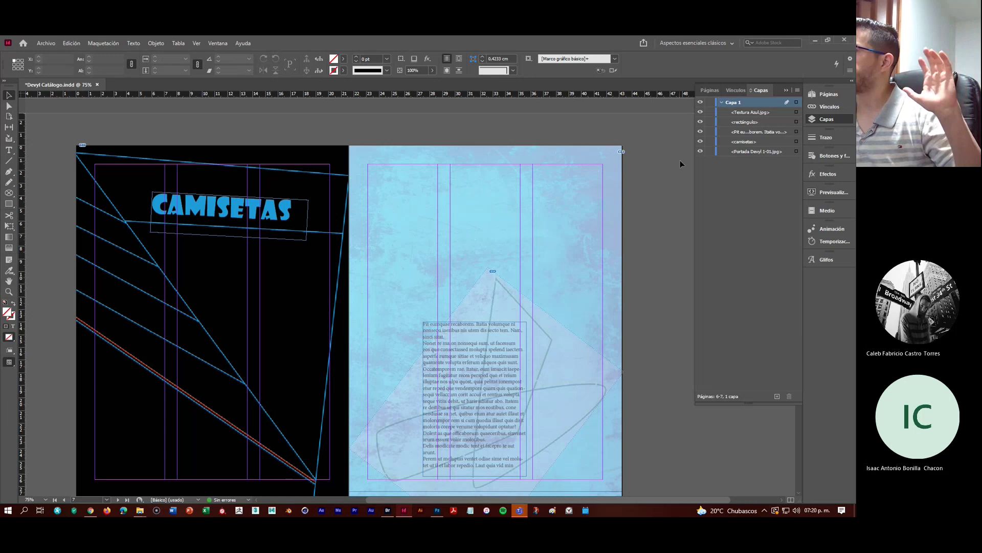
{"action": "left_click", "coordinate": [752, 112]}
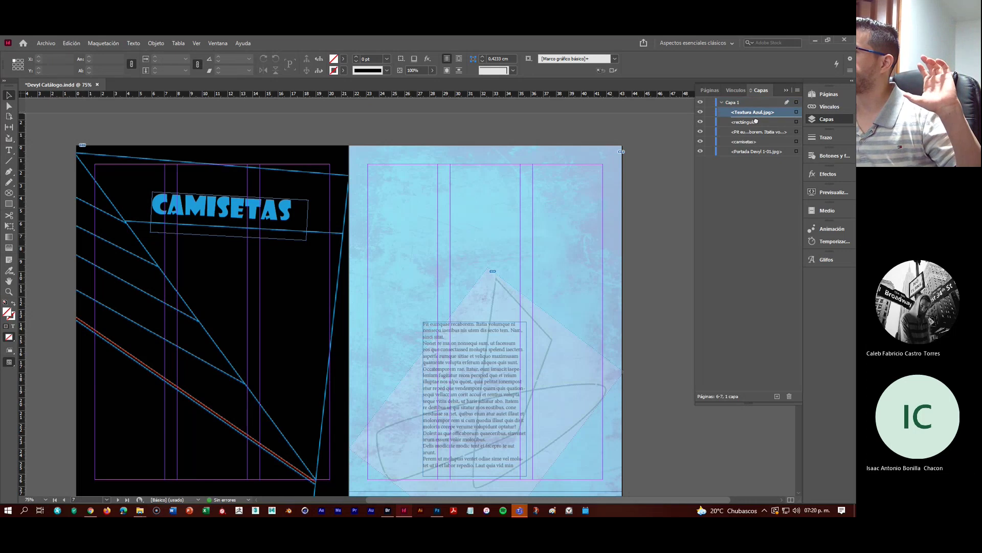
{"action": "left_click_drag", "start_coordinate": [756, 121], "coordinate": [750, 148]}
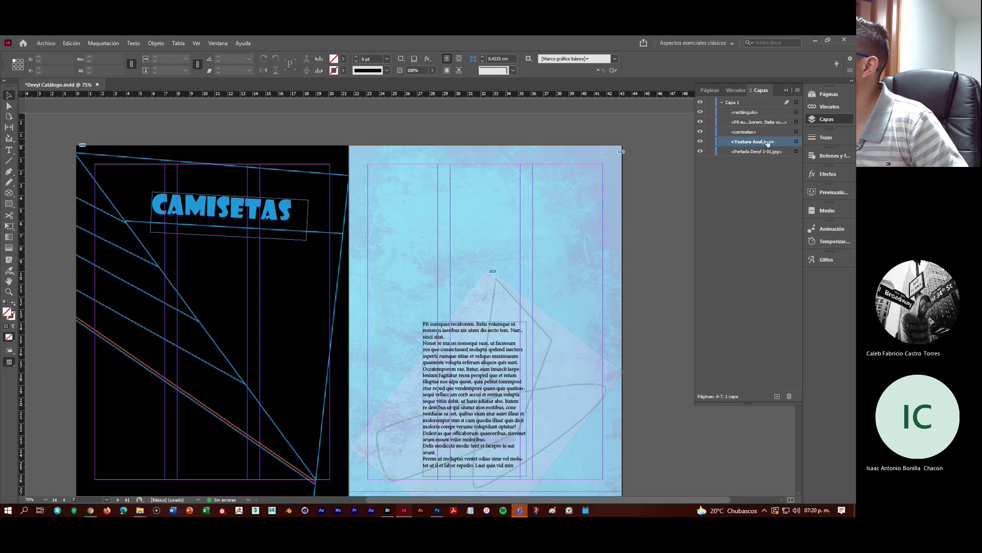
{"action": "left_click", "coordinate": [537, 352]}
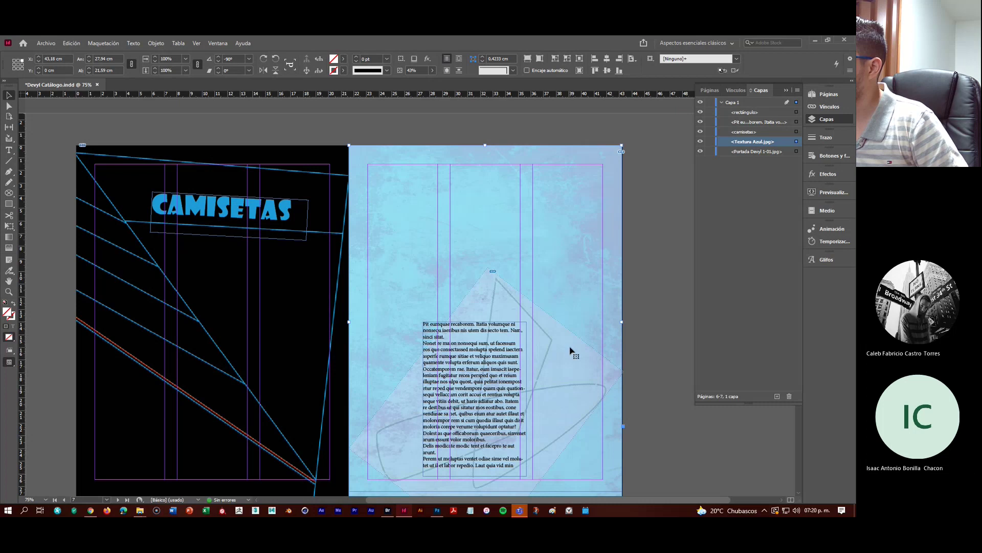
Move the body text frame on the right-hand page slightly up and to the right, aligning it with the first column's right edge
{"action": "scroll", "coordinate": [639, 397], "scroll_direction": "down", "scroll_amount": 1}
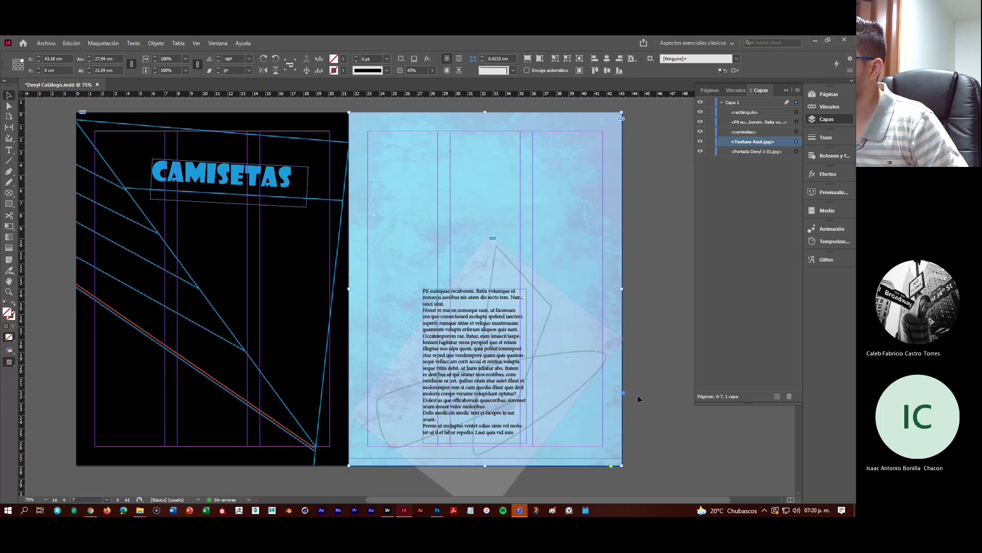
{"action": "left_click", "coordinate": [494, 334]}
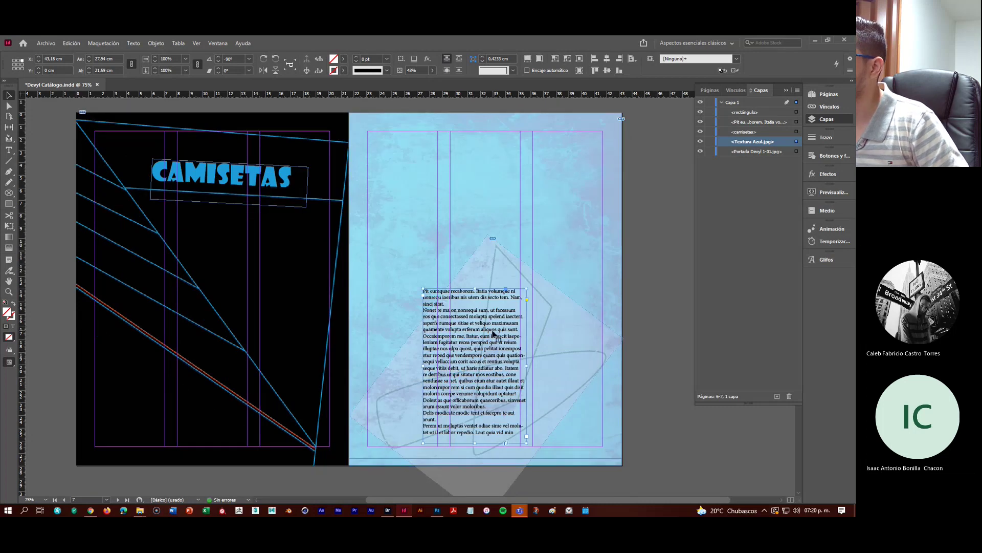
{"action": "left_click_drag", "start_coordinate": [494, 333], "coordinate": [509, 315]}
{"action": "left_click", "coordinate": [652, 363]}
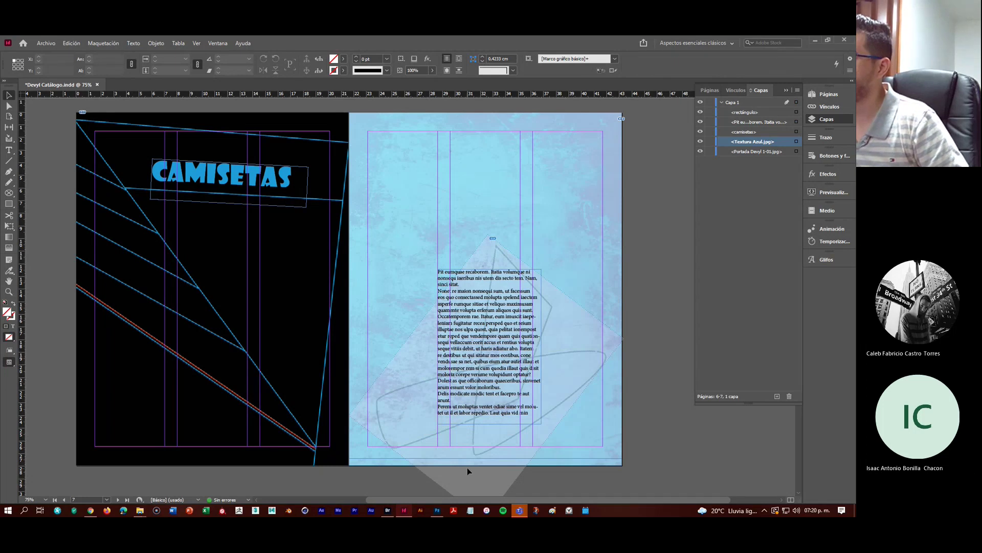
Open A-Página maestra and delete the faded rotated image from its right-hand page
{"action": "scroll", "coordinate": [505, 387], "scroll_direction": "up", "scroll_amount": 15}
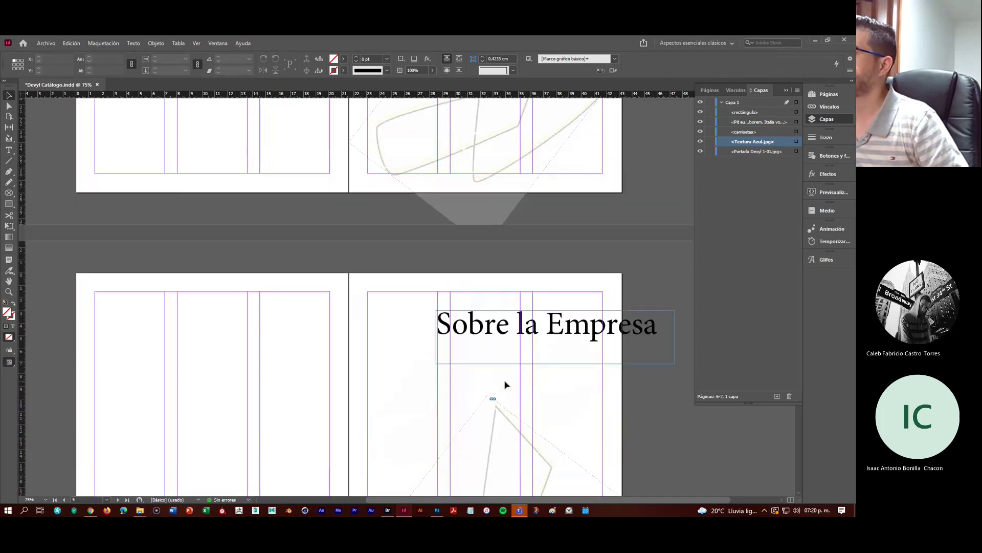
{"action": "scroll", "coordinate": [505, 385], "scroll_direction": "up", "scroll_amount": 20}
{"action": "scroll", "coordinate": [535, 308], "scroll_direction": "down", "scroll_amount": 5}
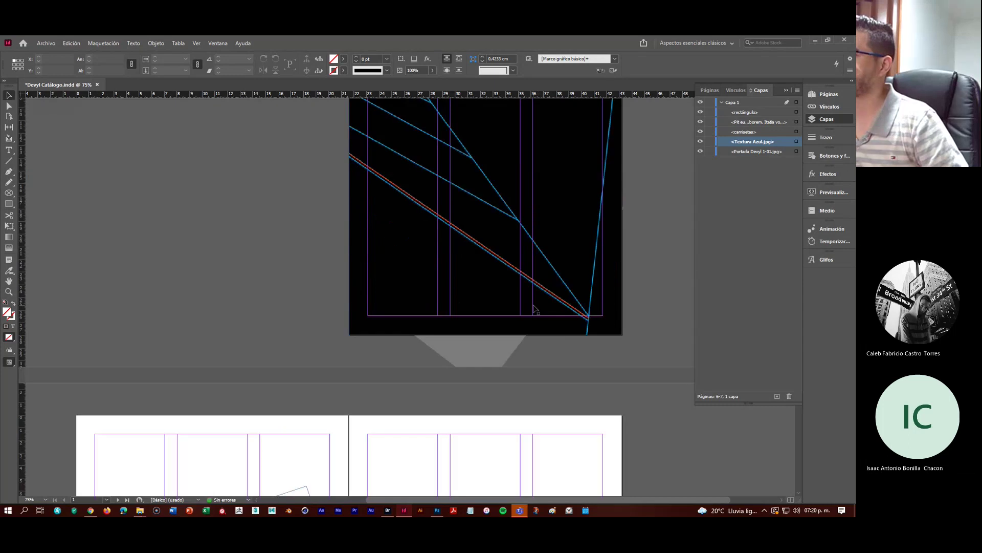
{"action": "scroll", "coordinate": [532, 309], "scroll_direction": "down", "scroll_amount": 20}
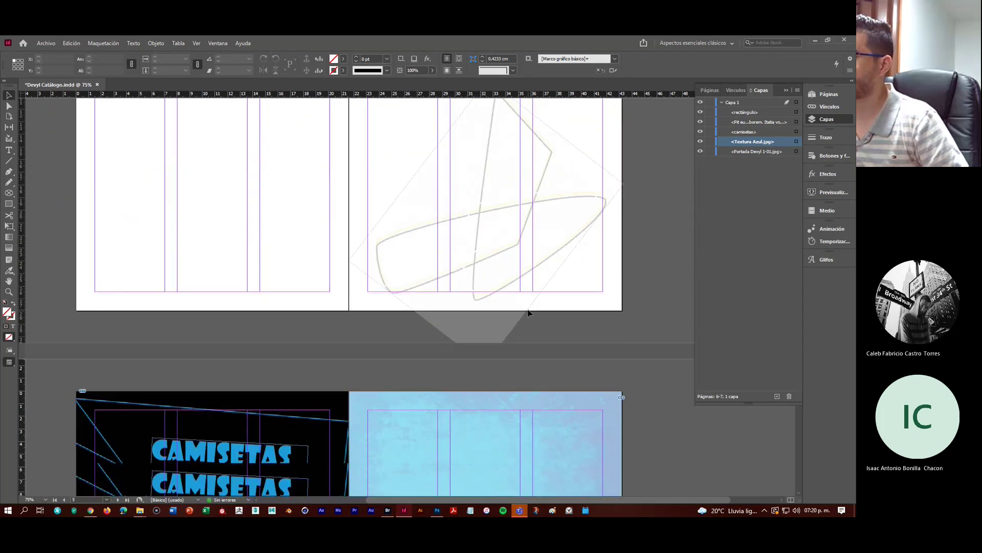
{"action": "scroll", "coordinate": [529, 313], "scroll_direction": "down", "scroll_amount": 10}
{"action": "scroll", "coordinate": [512, 315], "scroll_direction": "up", "scroll_amount": 3}
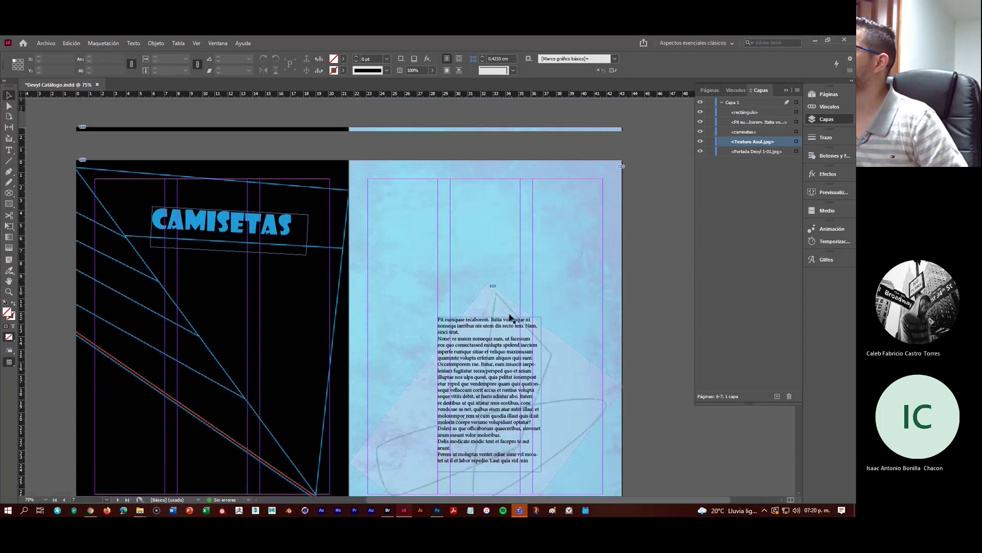
{"action": "left_click", "coordinate": [709, 91]}
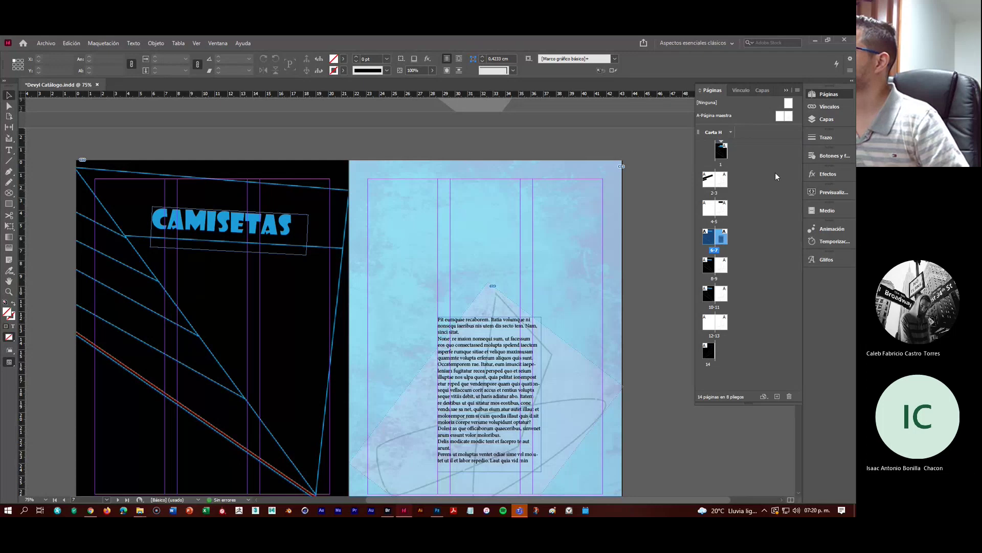
{"action": "double_click", "coordinate": [789, 117]}
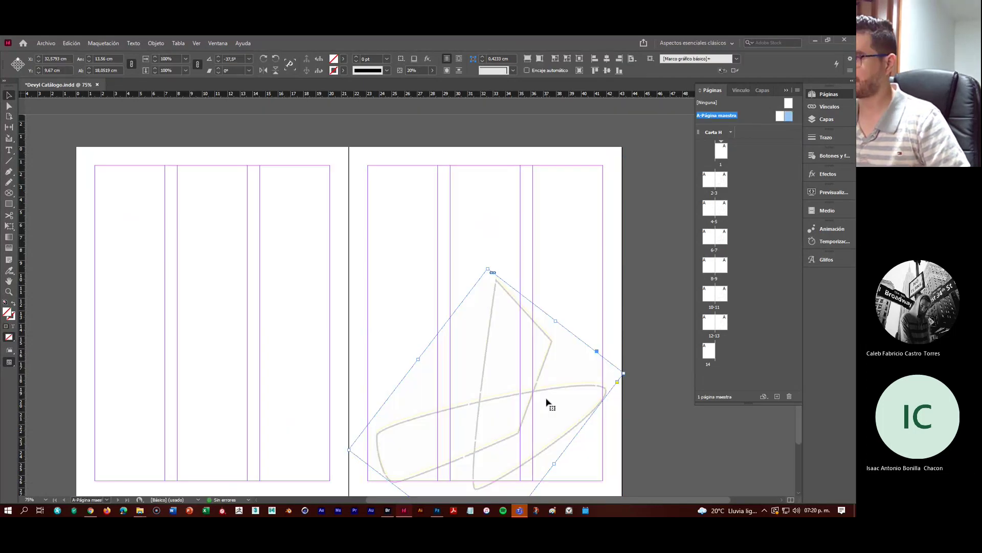
Check pages 2-3 for the removed master image and return to page 7
{"action": "double_click", "coordinate": [722, 180]}
{"action": "scroll", "coordinate": [560, 388], "scroll_direction": "down", "scroll_amount": 3}
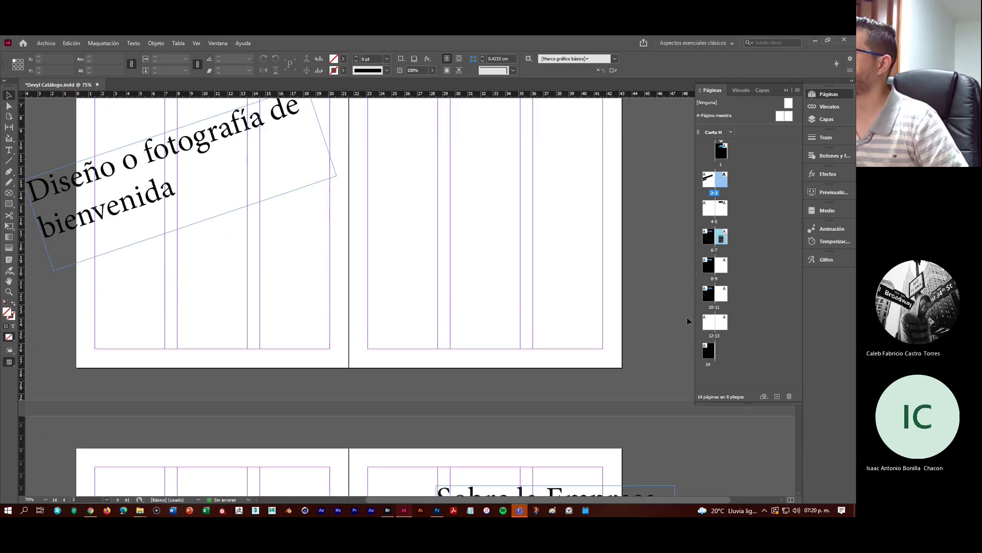
{"action": "double_click", "coordinate": [722, 239]}
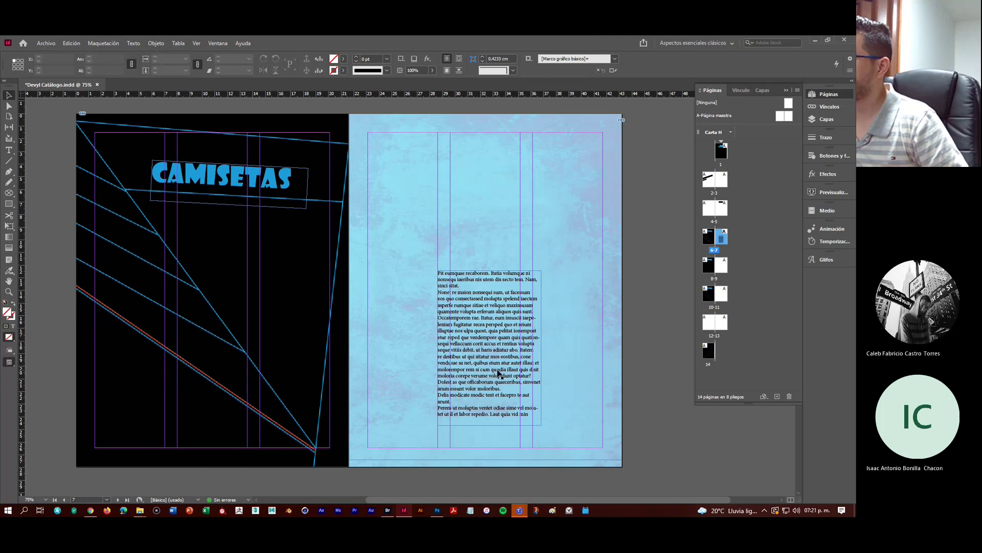
Move the body text frame to the start of the second column and enlarge it to the right margin, about 12.06 × 13.24 cm
{"action": "left_click_drag", "start_coordinate": [498, 373], "coordinate": [520, 381]}
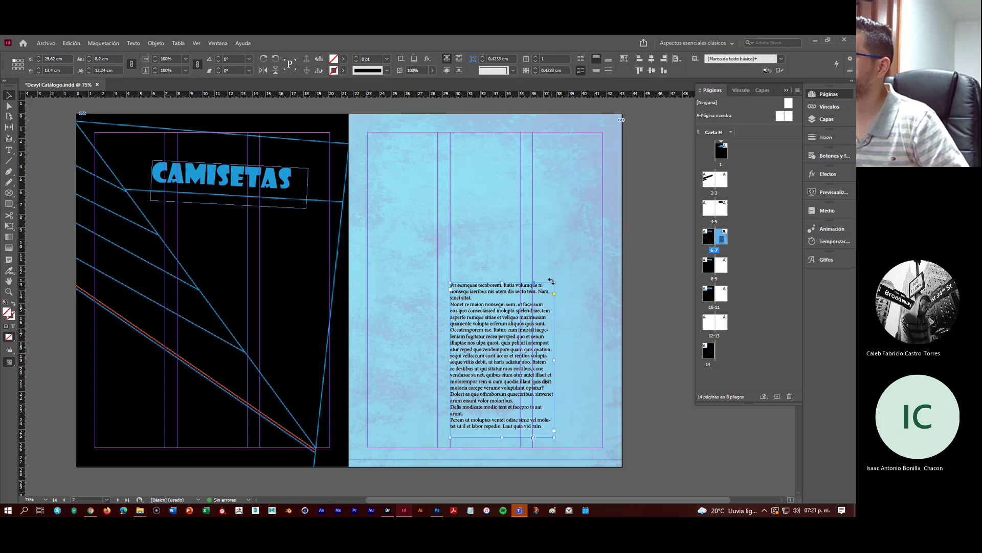
{"action": "left_click_drag", "start_coordinate": [554, 282], "coordinate": [603, 270]}
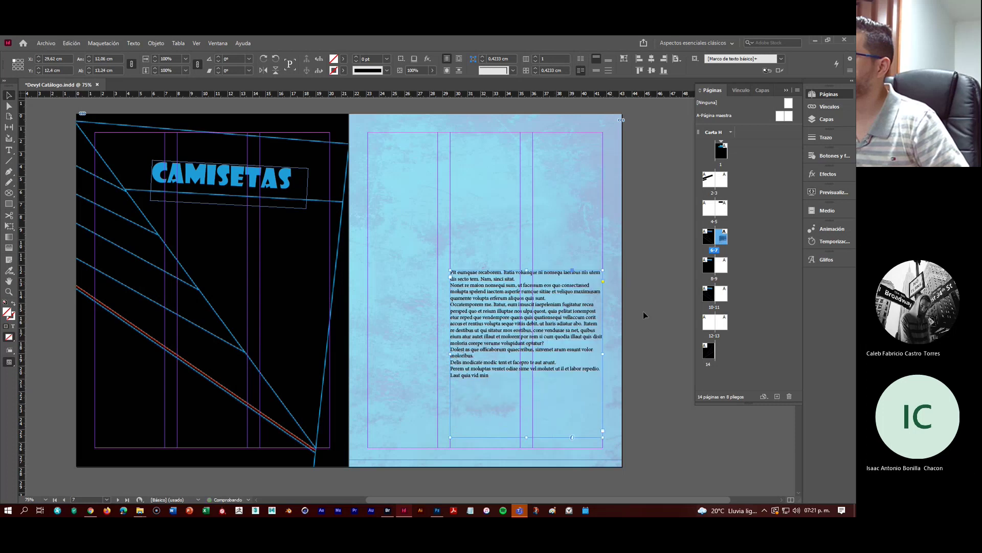
Set all the body text on the right-hand page to 14 pt
{"action": "left_click", "coordinate": [8, 150]}
{"action": "left_click_drag", "start_coordinate": [498, 375], "coordinate": [416, 262]}
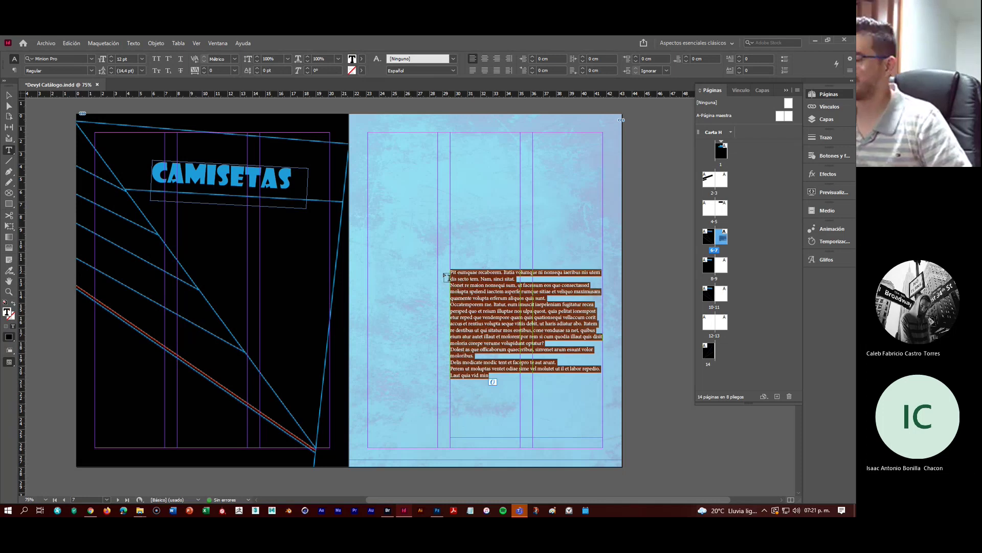
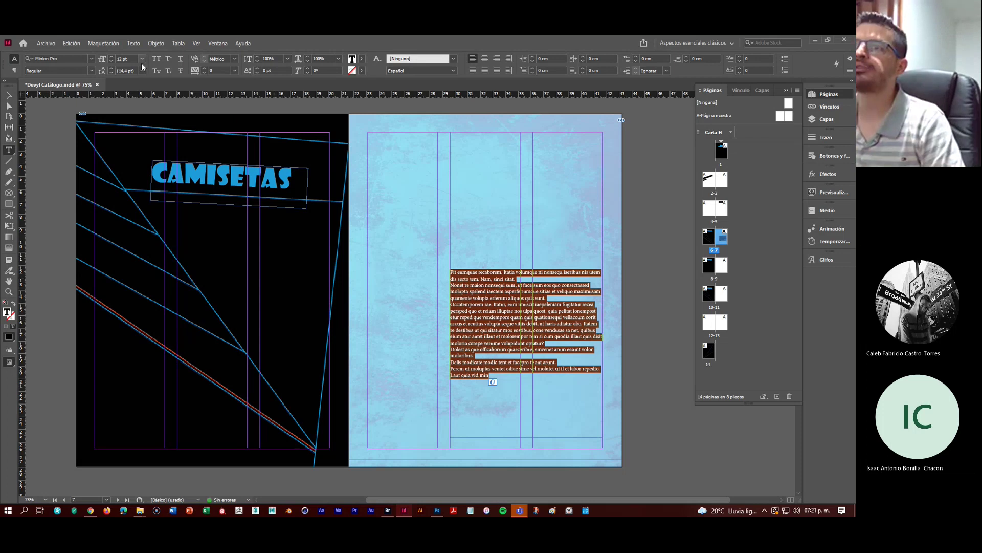
{"action": "left_click", "coordinate": [142, 59]}
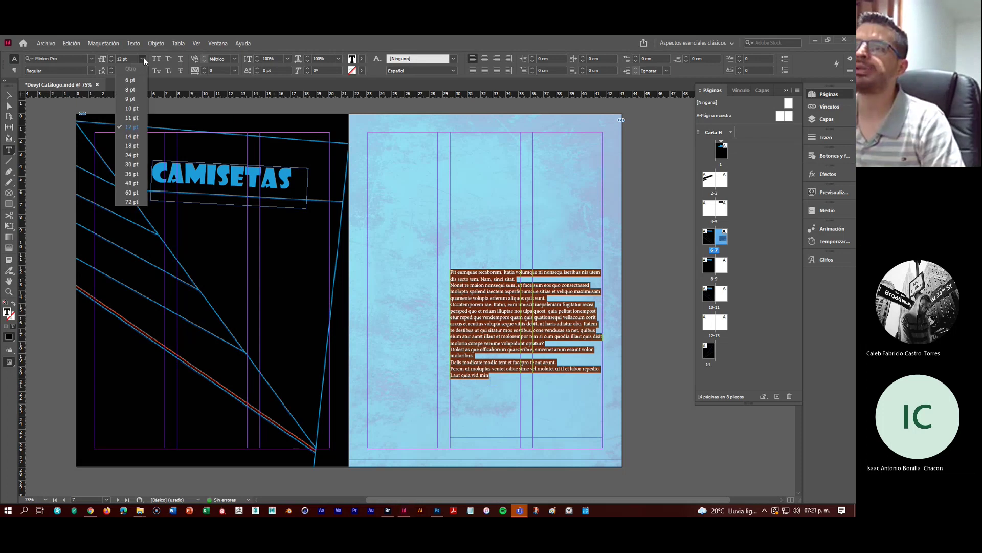
{"action": "left_click", "coordinate": [131, 136]}
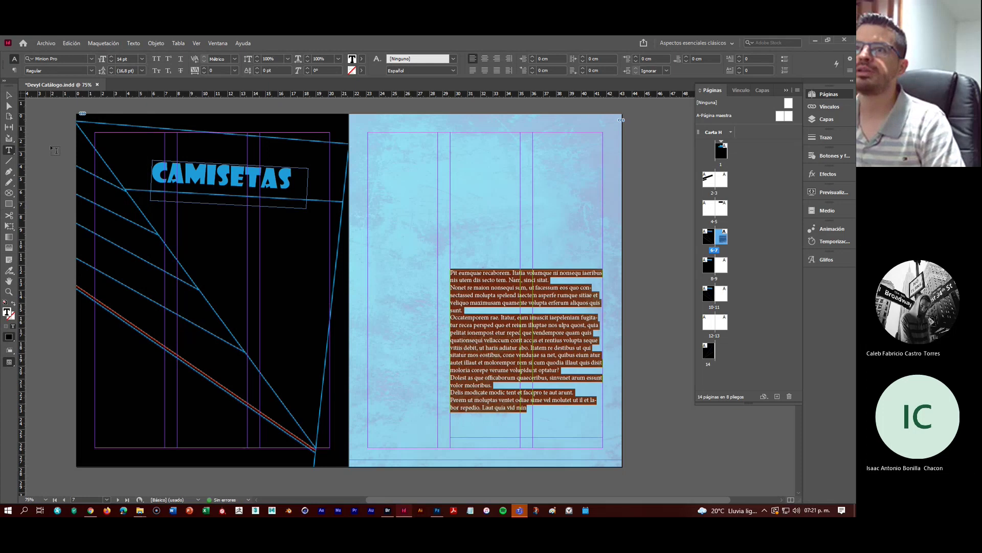
Duplicate the slanted CAMISETAS title onto the right-hand page, above the body text
{"action": "left_click", "coordinate": [9, 96]}
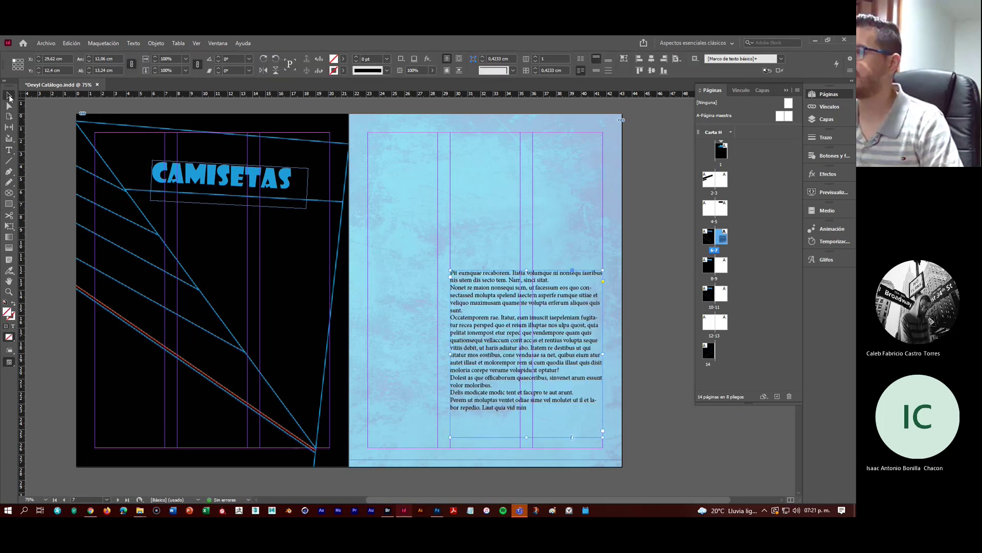
{"action": "left_click", "coordinate": [195, 182]}
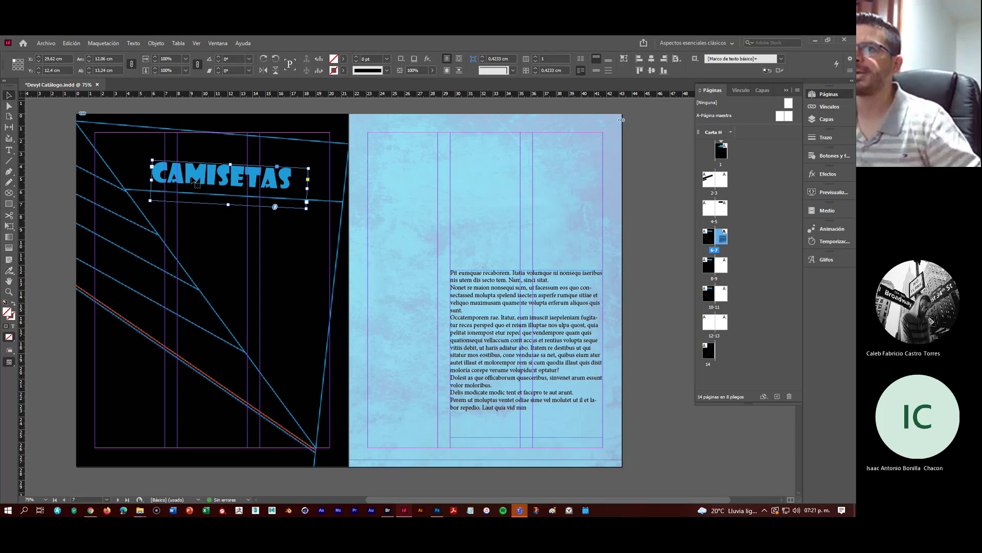
{"action": "left_click_drag", "start_coordinate": [195, 182], "coordinate": [455, 209]}
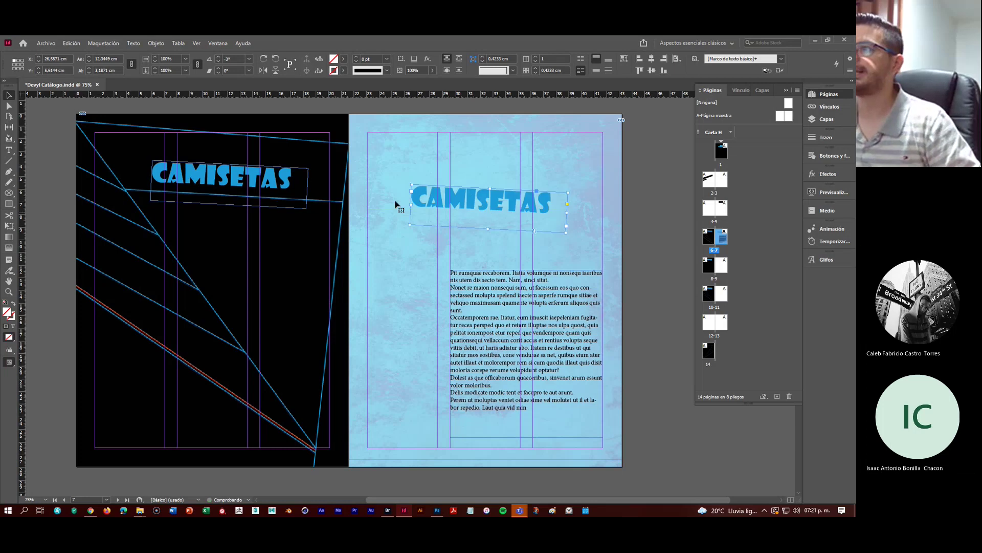
Recolour the copied CAMISETAS title's letters with the [Registro] swatch
{"action": "left_click", "coordinate": [8, 149]}
{"action": "left_click_drag", "start_coordinate": [554, 204], "coordinate": [402, 202]}
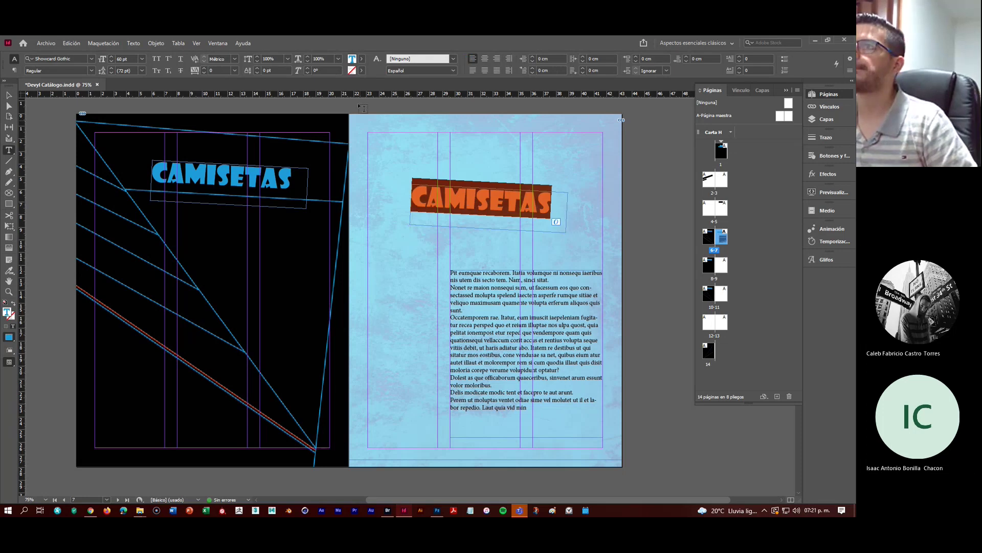
{"action": "left_click", "coordinate": [362, 59]}
{"action": "left_click", "coordinate": [287, 96]}
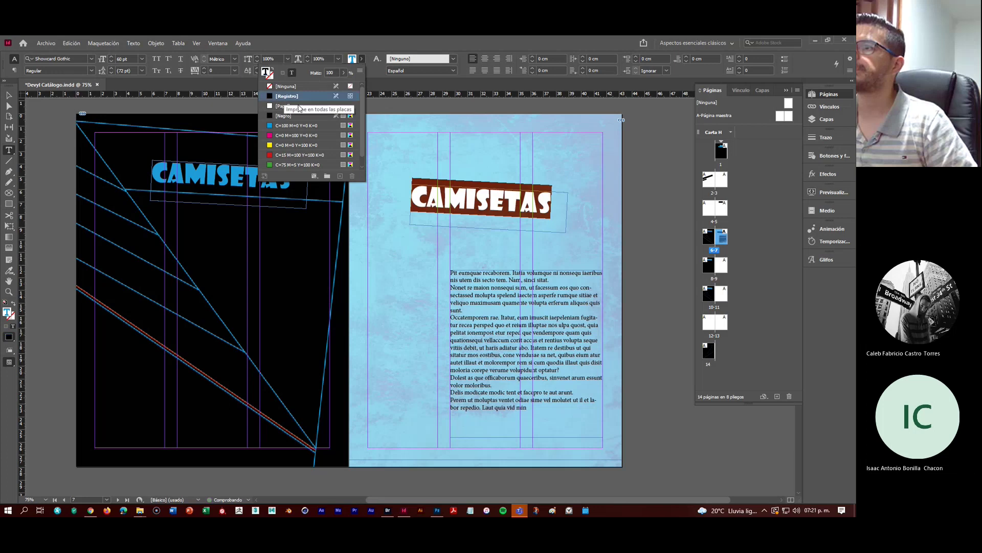
Cut the copied title down to its letter C, shrink its frame to about 1.86 × 2.09 cm and place it just above the body text
{"action": "left_click", "coordinate": [558, 207]}
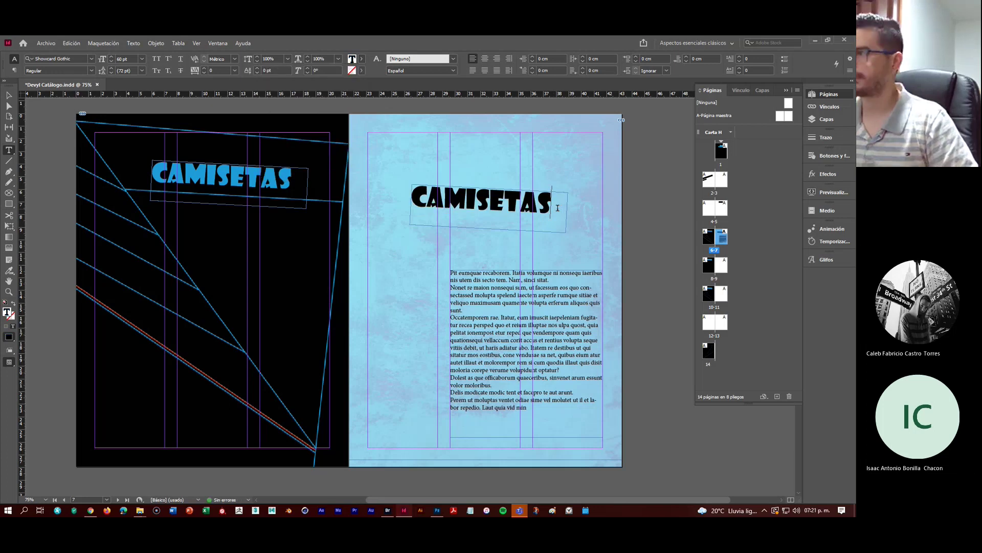
{"action": "key", "text": "BackSpace"}
{"action": "key", "text": "BackSpace"}
{"action": "key", "text": "BackSpace"}
{"action": "key", "text": "BackSpace"}
{"action": "key", "text": "BackSpace"}
{"action": "key", "text": "BackSpace"}
{"action": "key", "text": "BackSpace"}
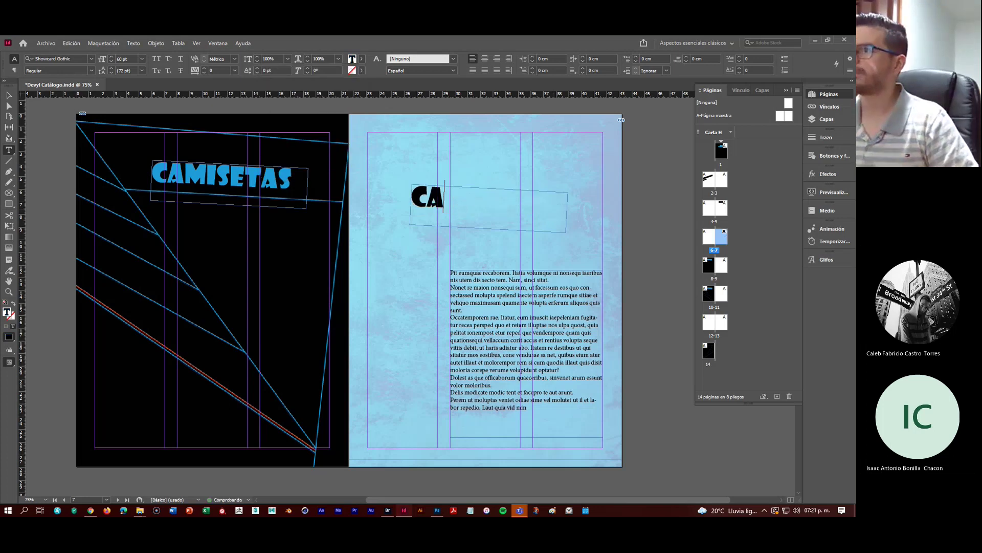
{"action": "key", "text": "BackSpace"}
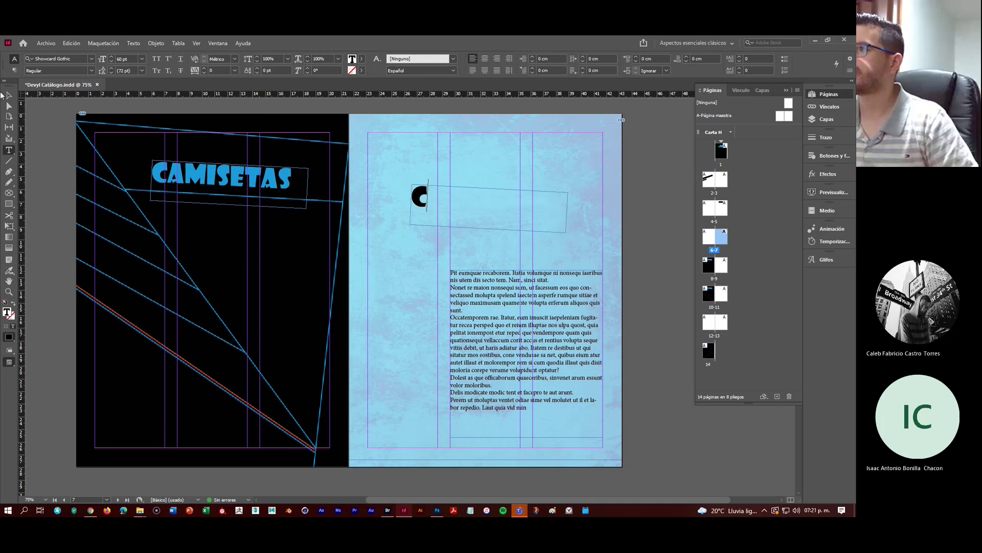
{"action": "key", "text": "Escape"}
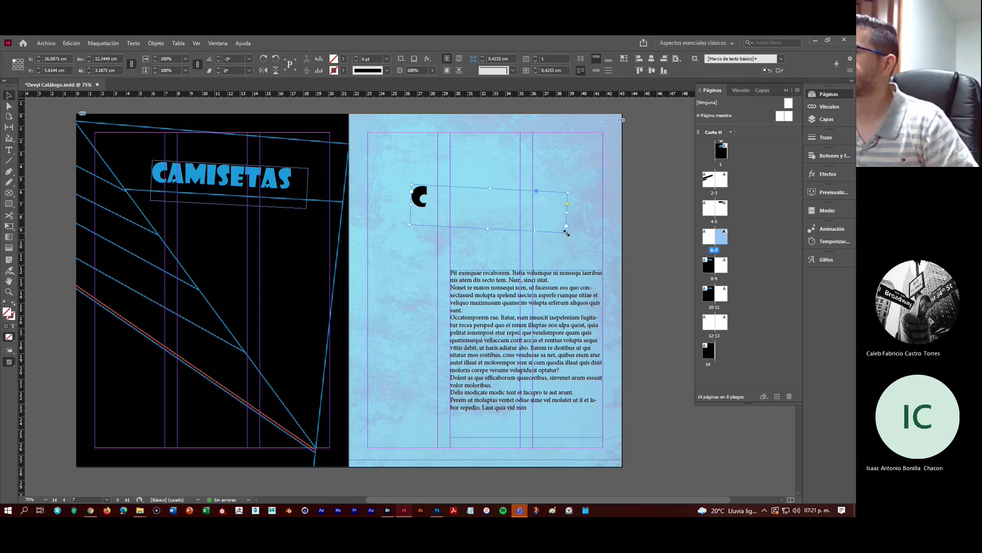
{"action": "left_click_drag", "start_coordinate": [565, 231], "coordinate": [448, 253]}
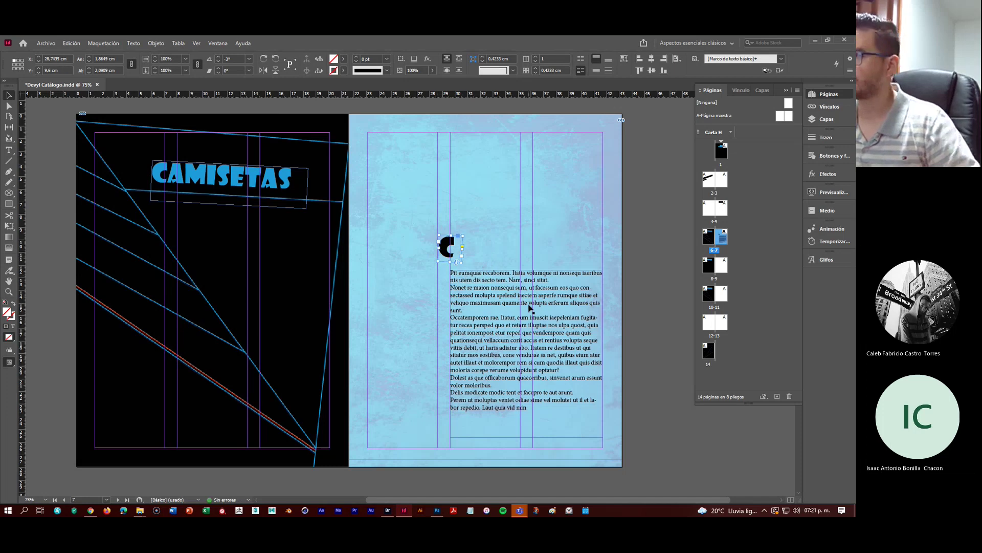
Replace the opening word "Pit" of the body text with a blank indent
{"action": "key", "text": "ctrl+equal"}
{"action": "key", "text": "ctrl+equal"}
{"action": "left_click", "coordinate": [532, 358]}
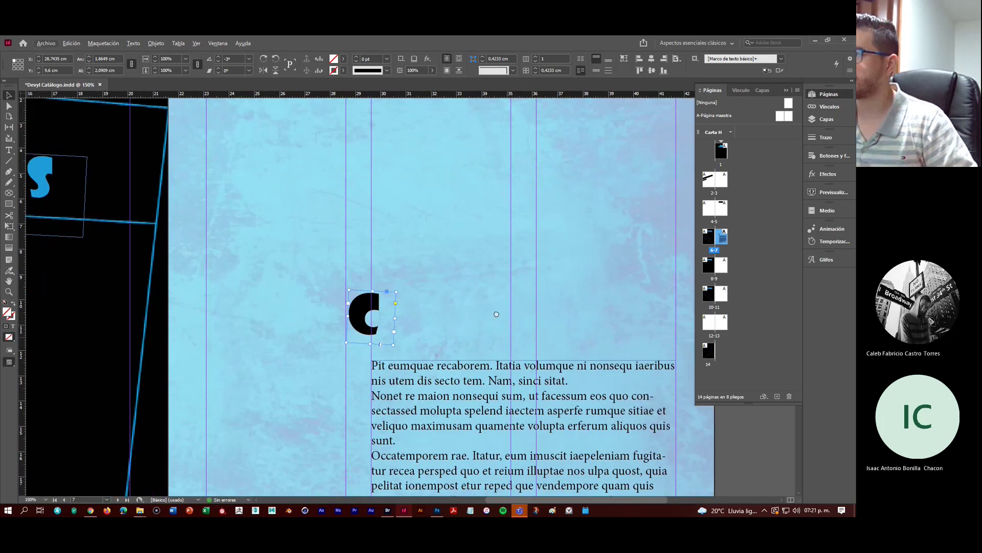
{"action": "scroll", "coordinate": [532, 358], "scroll_direction": "down", "scroll_amount": 3}
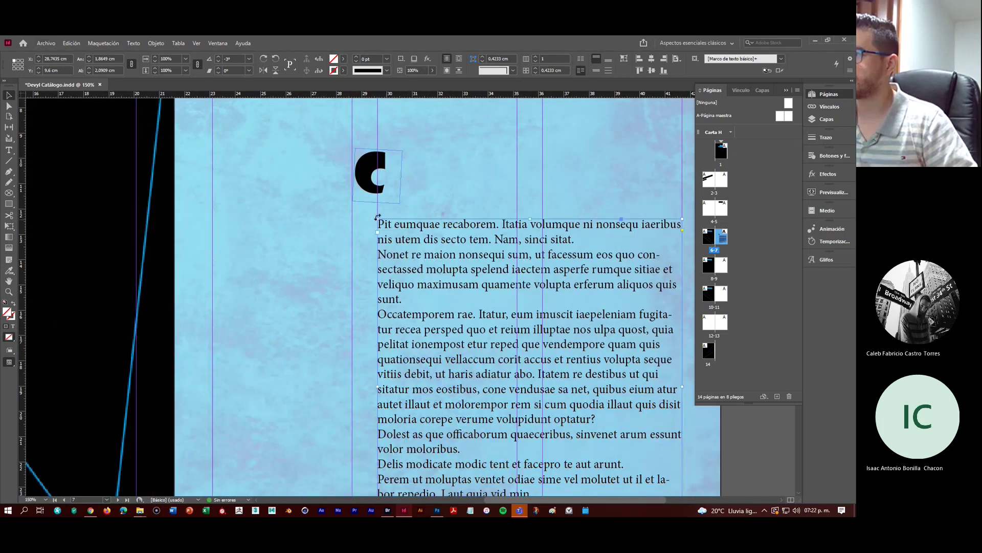
{"action": "left_click", "coordinate": [9, 150]}
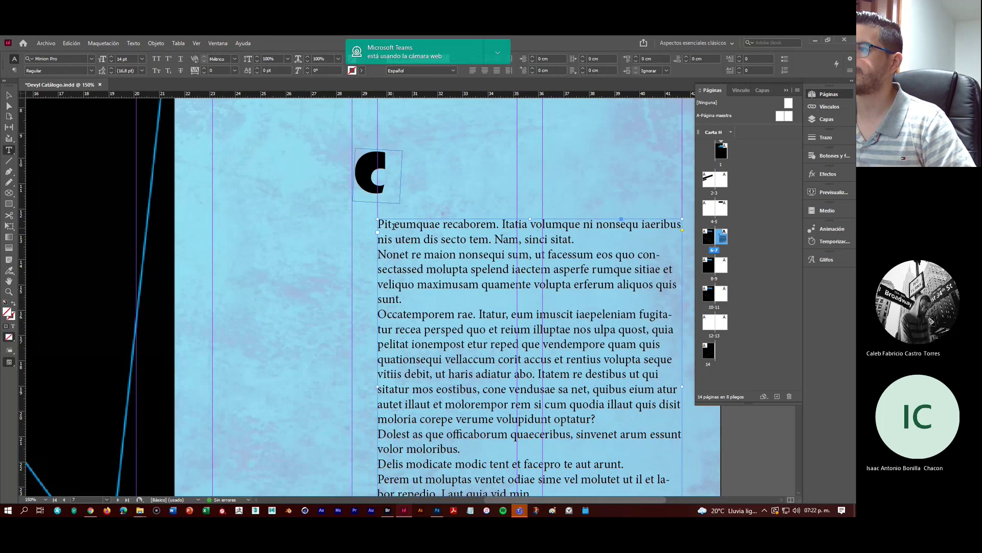
{"action": "left_click", "coordinate": [393, 225]}
{"action": "key", "text": "BackSpace"}
{"action": "key", "text": "BackSpace"}
{"action": "key", "text": "BackSpace"}
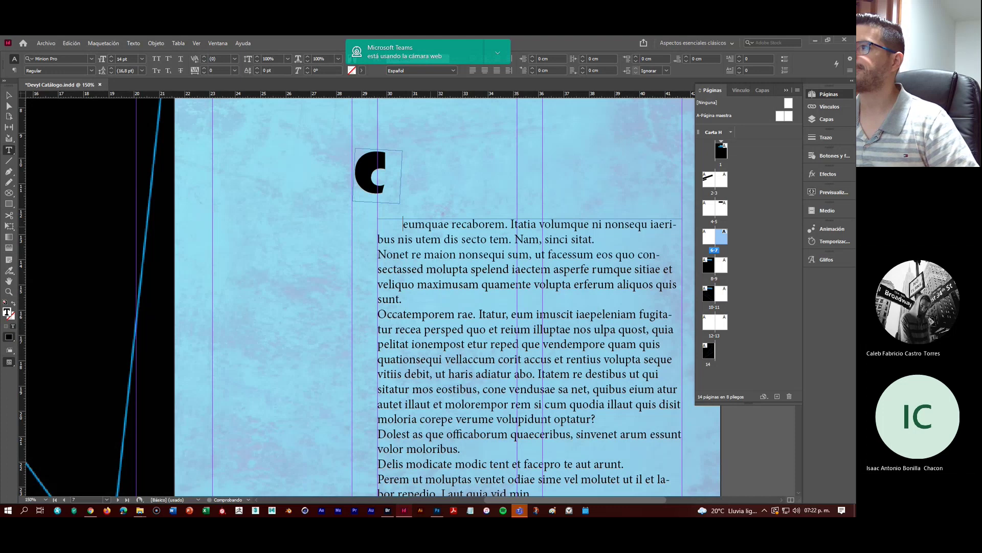
{"action": "key", "text": "Escape"}
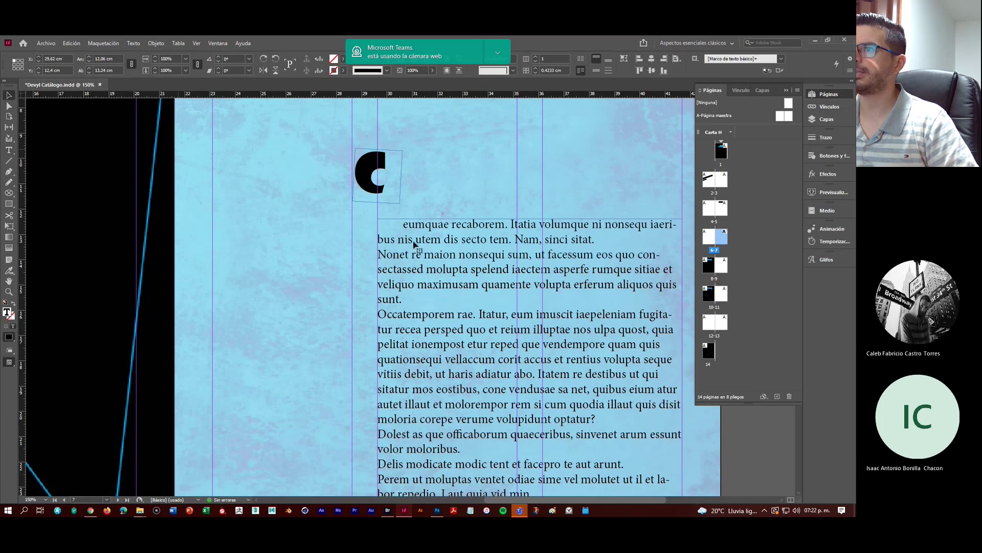
Straighten the C frame to 0° and place it at the start of the body text, at about X 29.12, Y 10.9 cm
{"action": "left_click_drag", "start_coordinate": [372, 191], "coordinate": [359, 228]}
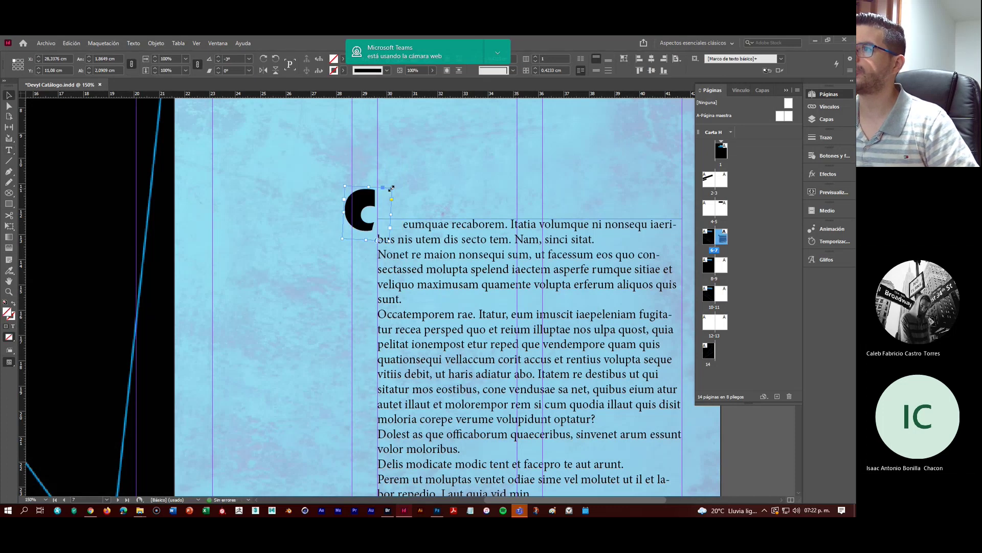
{"action": "left_click_drag", "start_coordinate": [395, 189], "coordinate": [397, 186]}
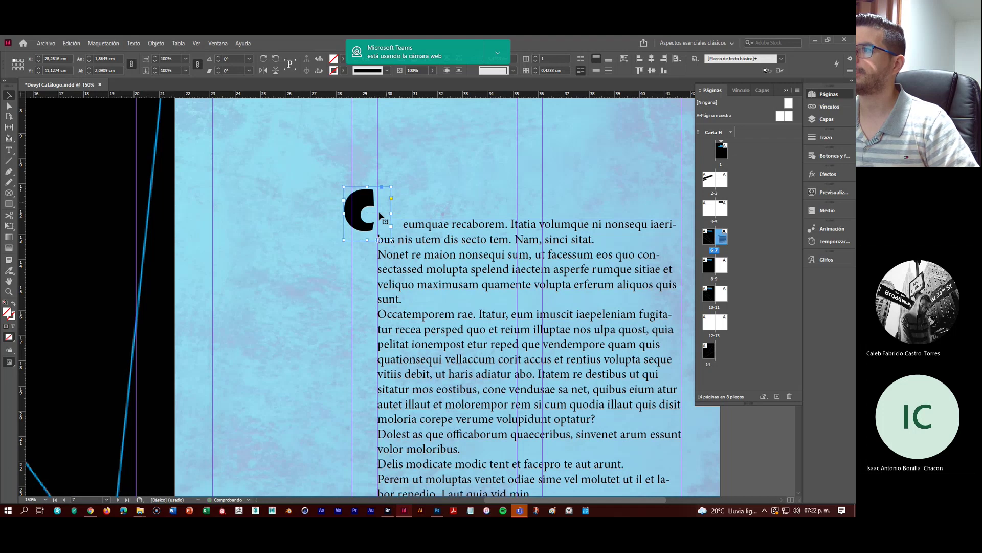
{"action": "left_click_drag", "start_coordinate": [381, 215], "coordinate": [403, 215]}
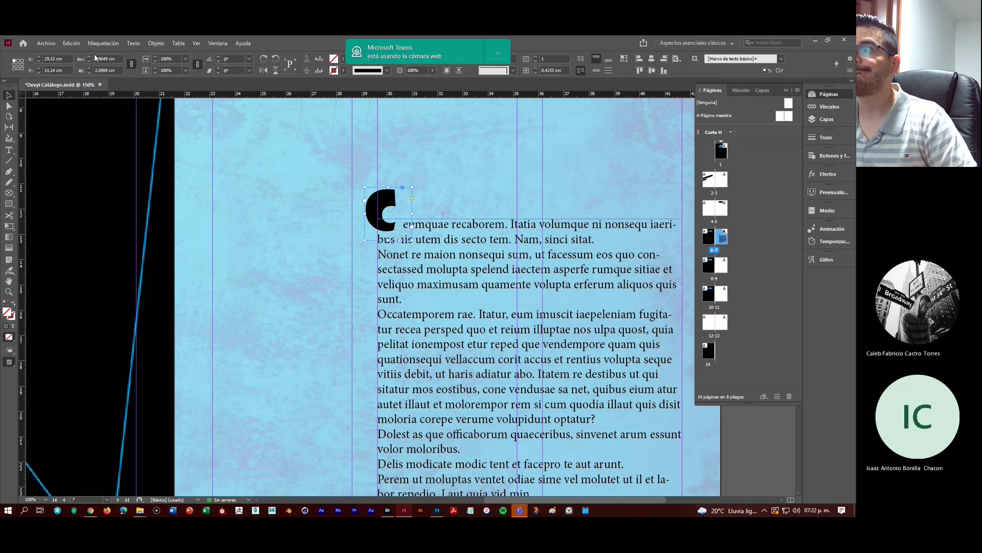
{"action": "mouse_move", "coordinate": [379, 207]}
{"action": "left_mouse_down"}
{"action": "mouse_move", "coordinate": [372, 185]}
{"action": "mouse_move", "coordinate": [379, 201]}
{"action": "left_mouse_up"}
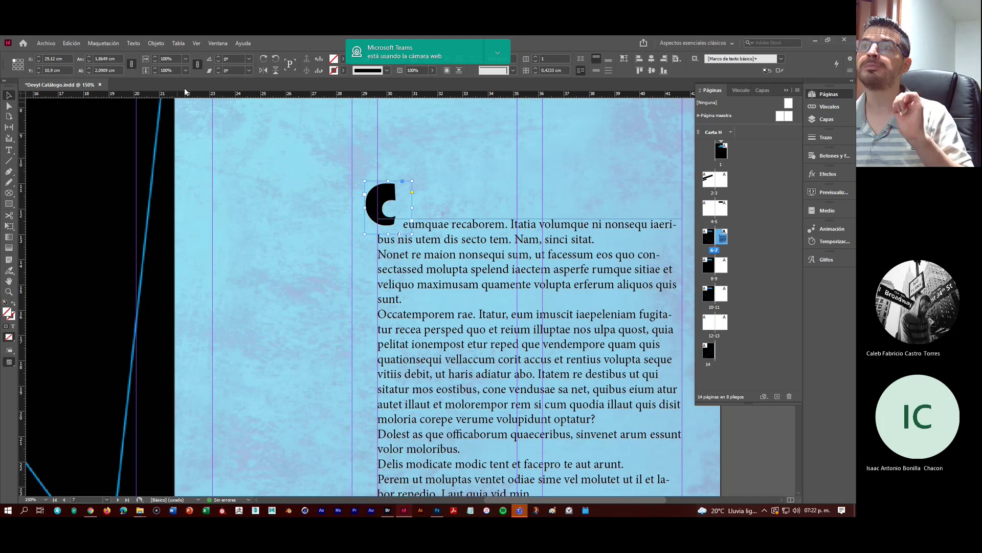
Convert the C to outlines, enlarge it to about 2.7 × 3.8 cm and position it over the body text's upper-left corner
{"action": "left_click", "coordinate": [134, 43]}
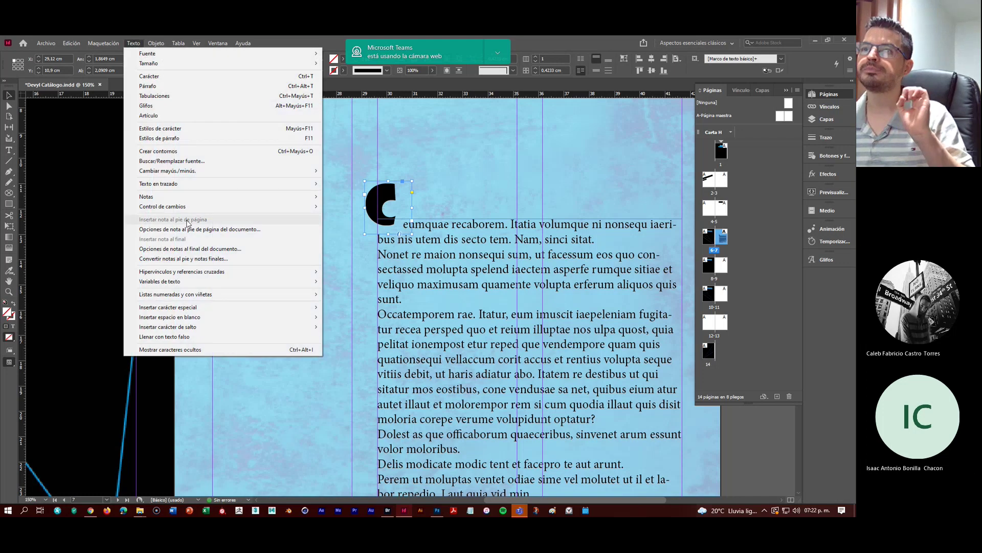
{"action": "left_click", "coordinate": [193, 152]}
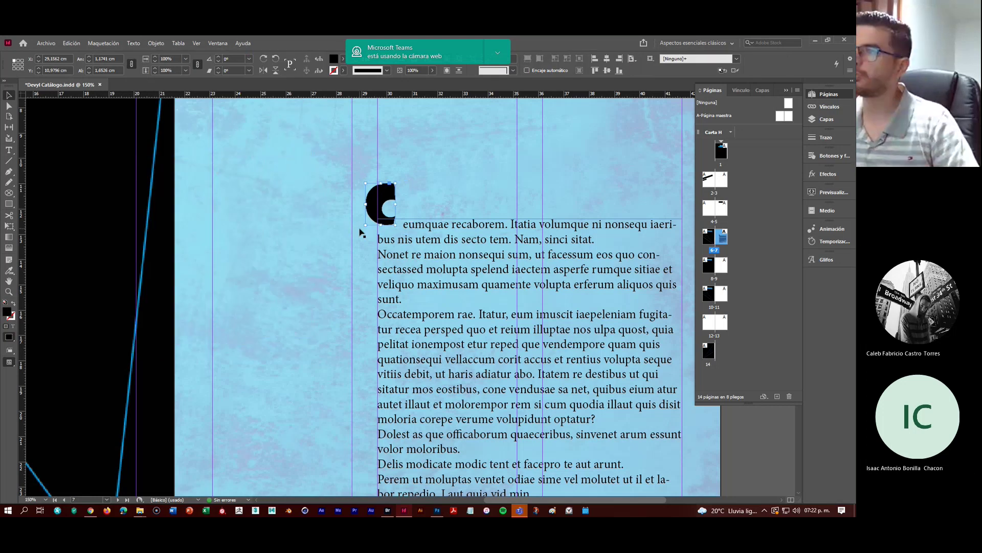
{"action": "left_click_drag", "start_coordinate": [366, 183], "coordinate": [321, 119]}
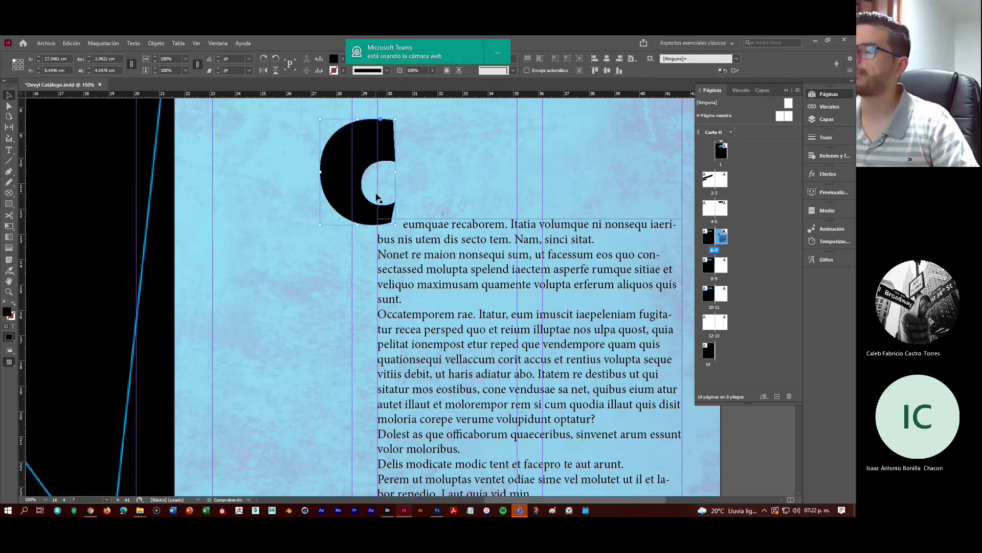
{"action": "key", "text": "ctrl+z"}
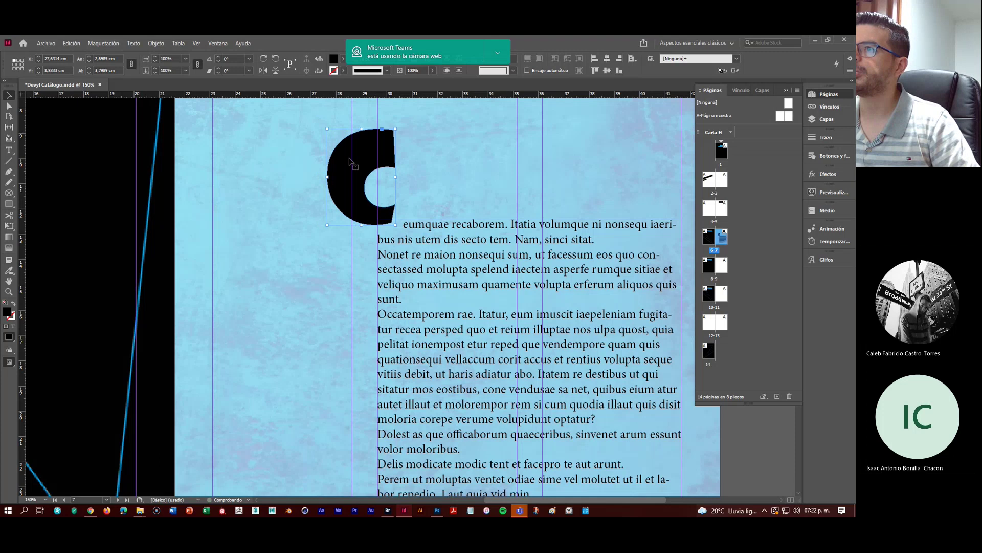
{"action": "left_click_drag", "start_coordinate": [376, 208], "coordinate": [364, 210]}
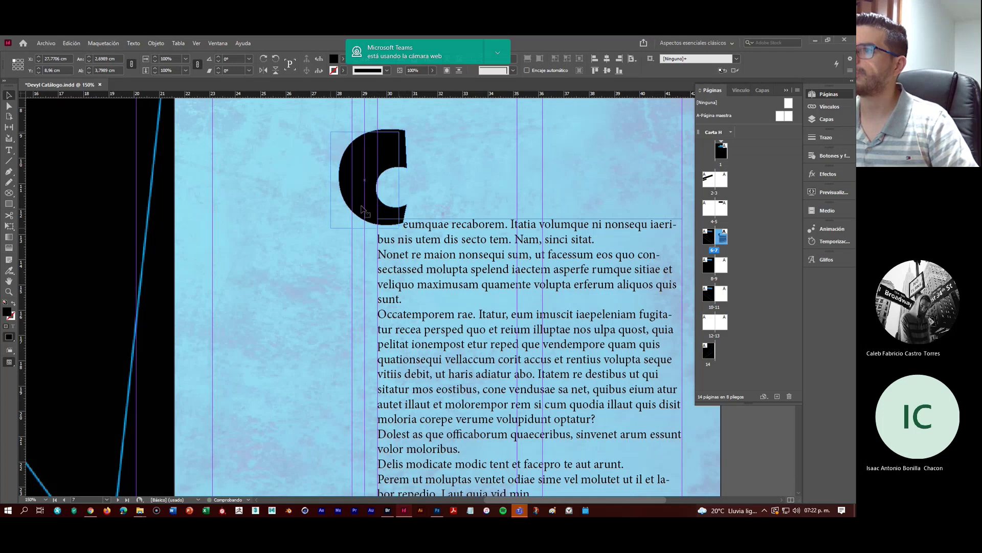
{"action": "left_click", "coordinate": [472, 194]}
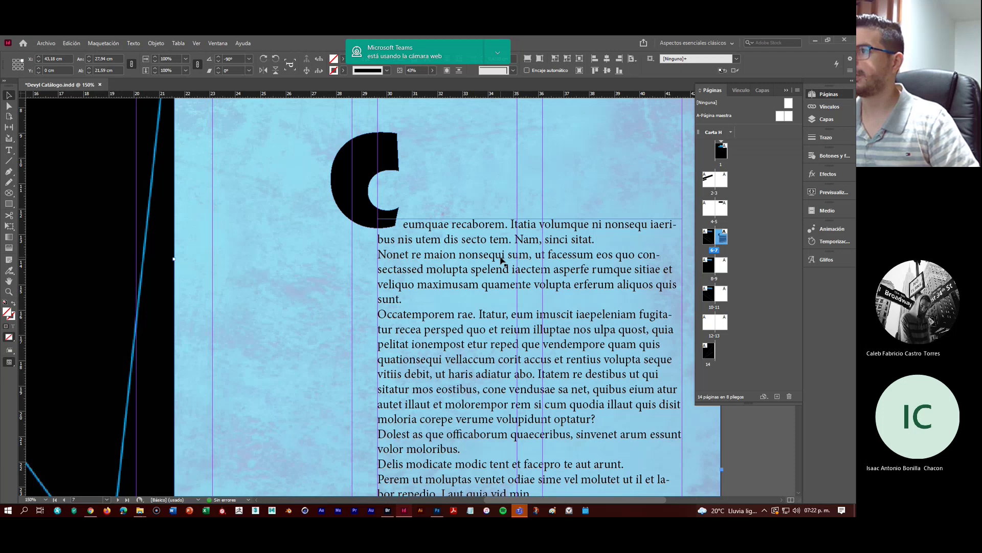
Move the body text frame and the outlined C down together until the frame meets the page's bottom margin
{"action": "scroll", "coordinate": [502, 260], "scroll_direction": "down", "scroll_amount": 3}
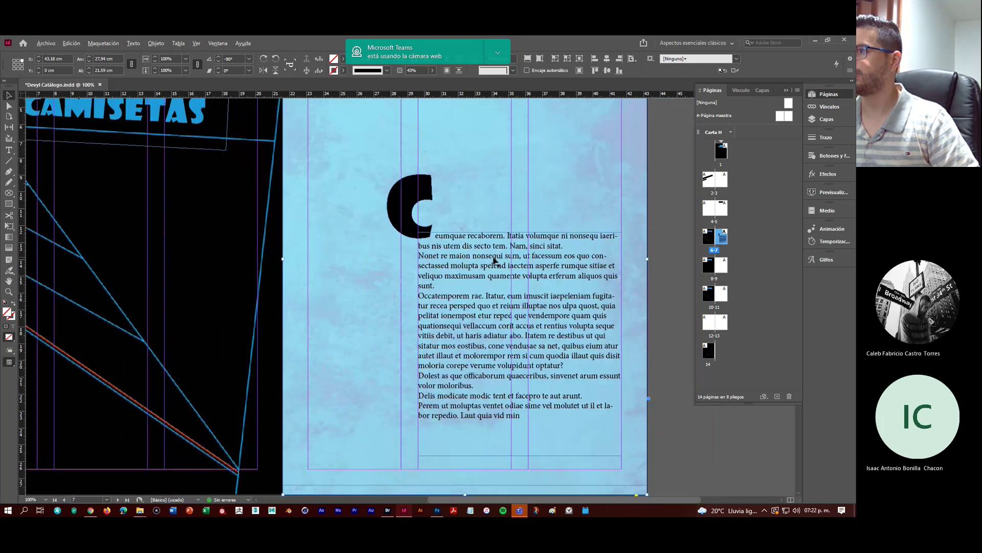
{"action": "left_click", "coordinate": [449, 245]}
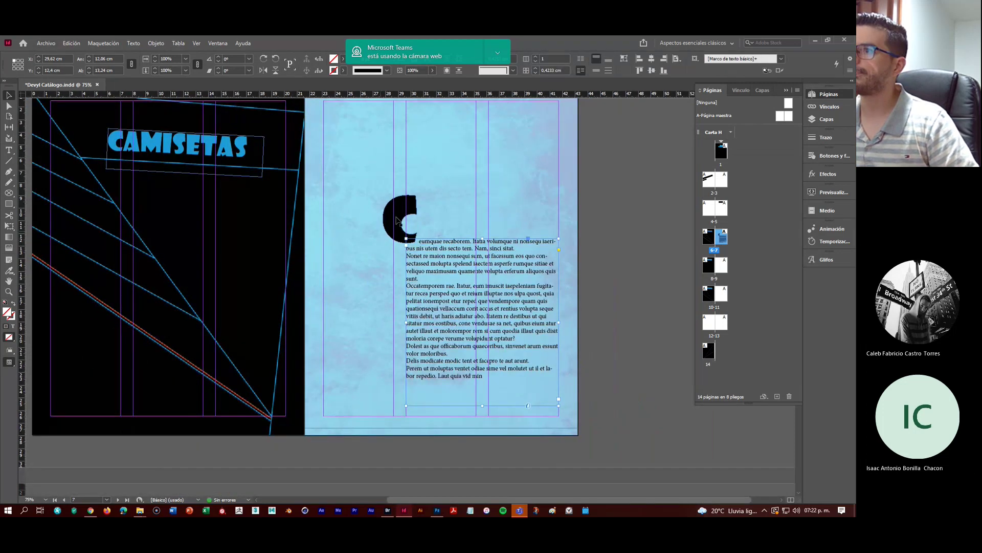
{"action": "left_click_drag", "start_coordinate": [398, 220], "coordinate": [399, 230]}
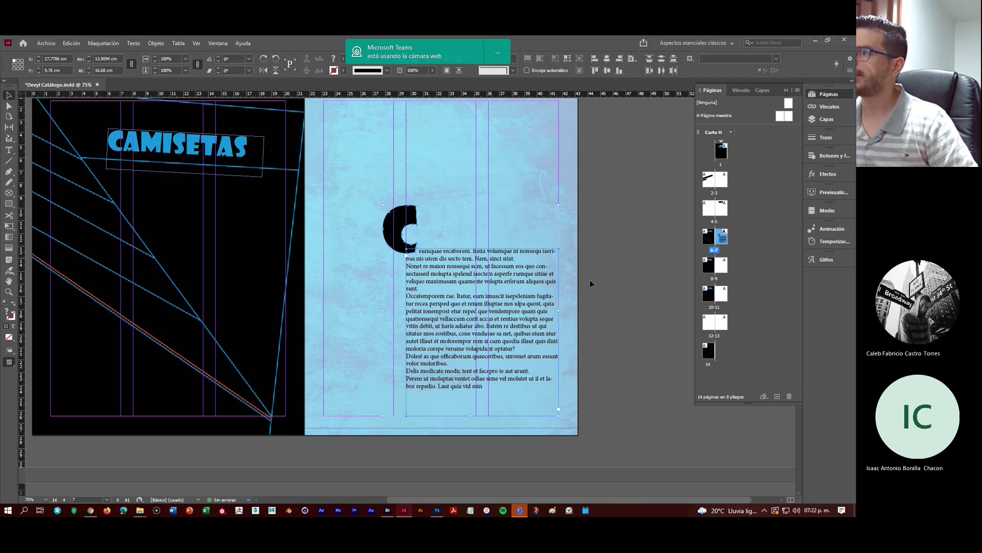
Lower the body text frame's top edge to Y 14.4 cm and move the C down to about Y 11.1 cm, beside the first line
{"action": "left_click", "coordinate": [463, 279]}
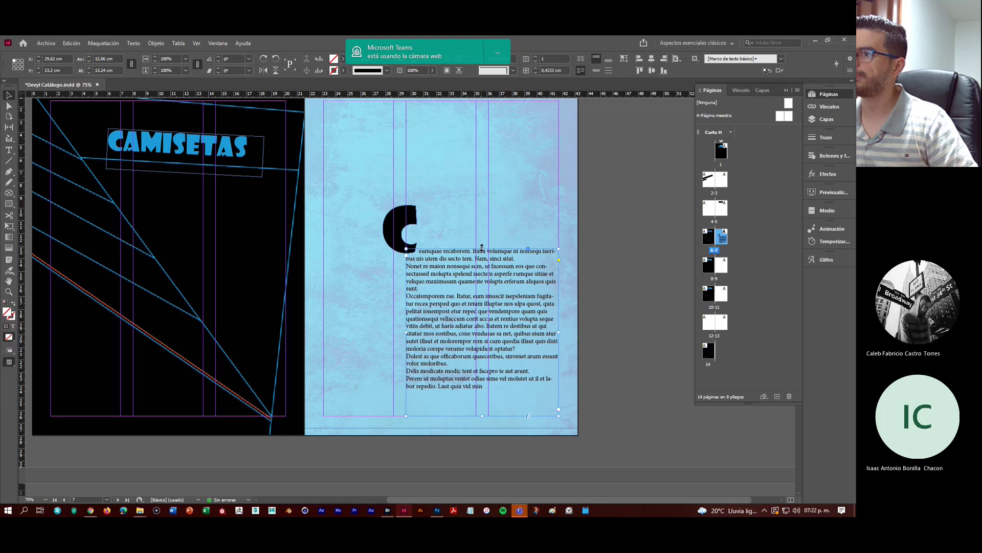
{"action": "left_click_drag", "start_coordinate": [481, 247], "coordinate": [481, 263]}
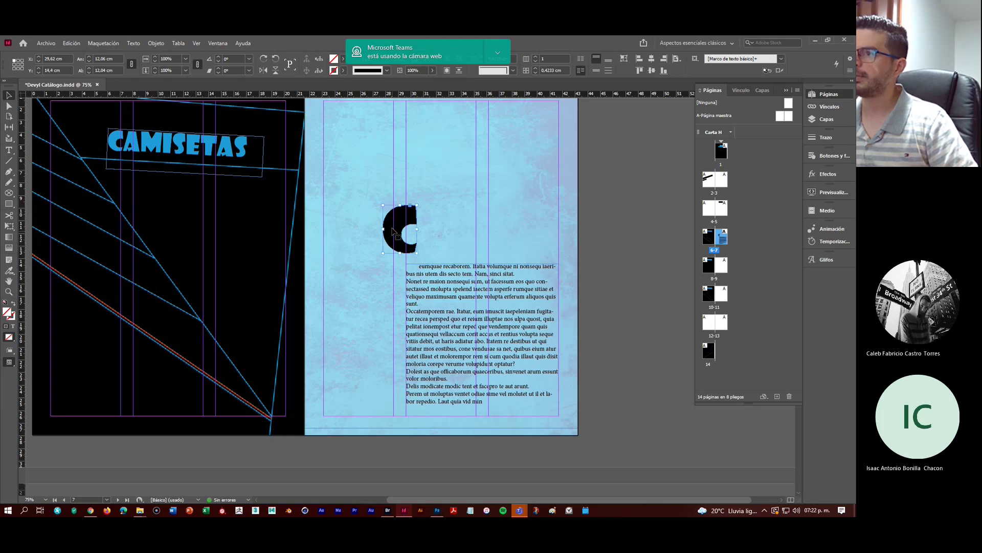
{"action": "left_click_drag", "start_coordinate": [395, 244], "coordinate": [392, 242]}
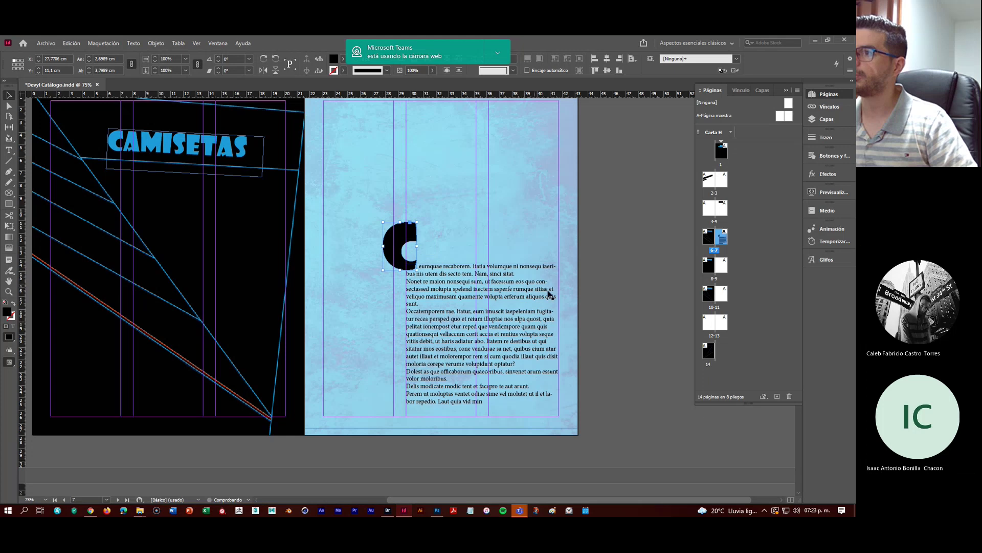
Place Camisa 1.png above the body text at about 7.8 × 9.0 cm and rotate it about 18° clockwise
{"action": "left_click", "coordinate": [608, 318]}
{"action": "scroll", "coordinate": [606, 308], "scroll_direction": "up", "scroll_amount": 1}
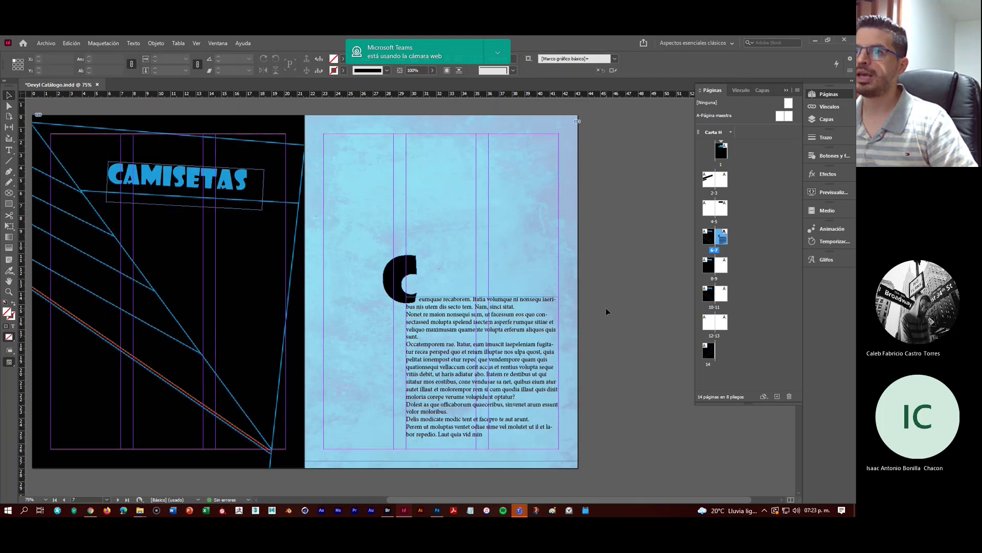
{"action": "left_click", "coordinate": [146, 325]}
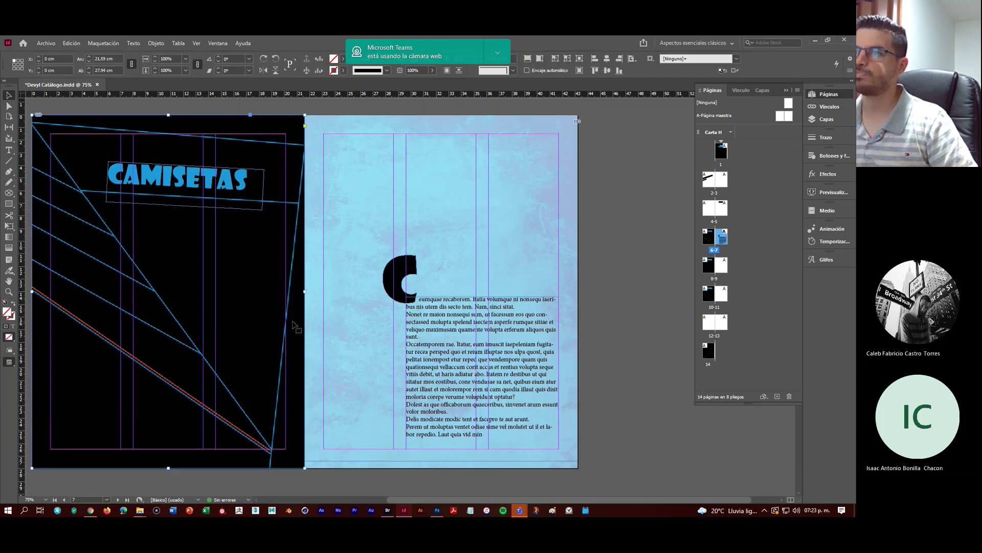
{"action": "left_click", "coordinate": [573, 318]}
{"action": "left_click", "coordinate": [46, 43]}
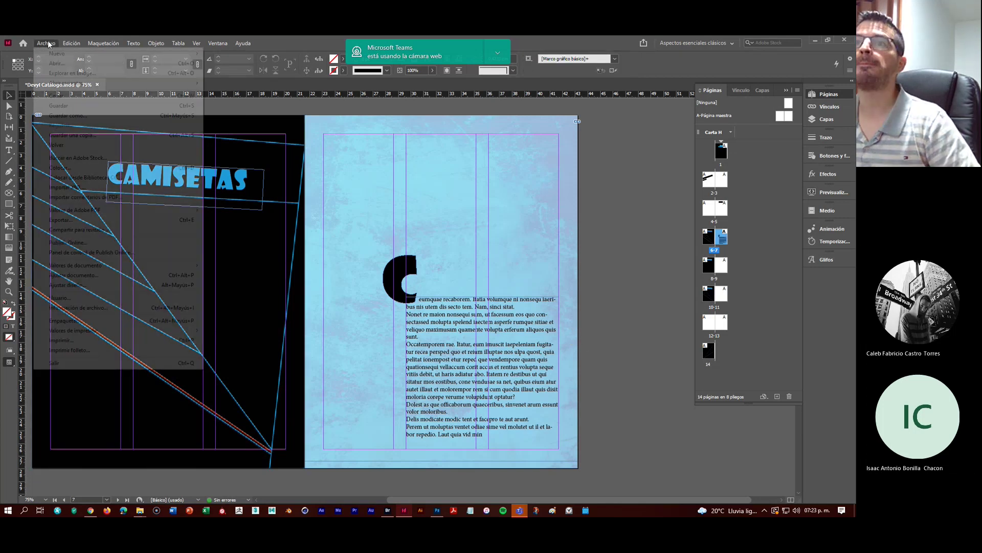
{"action": "left_click", "coordinate": [118, 168]}
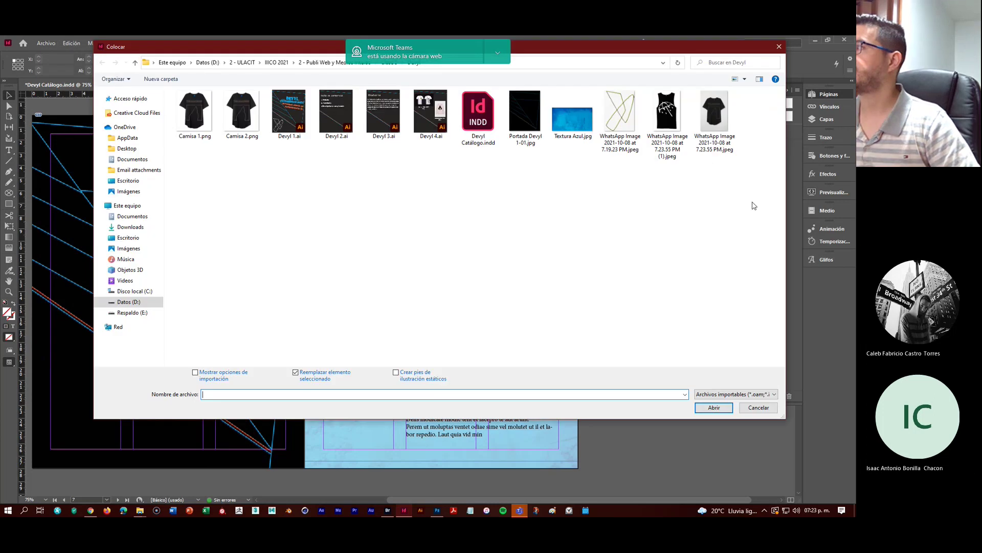
{"action": "left_click", "coordinate": [189, 117]}
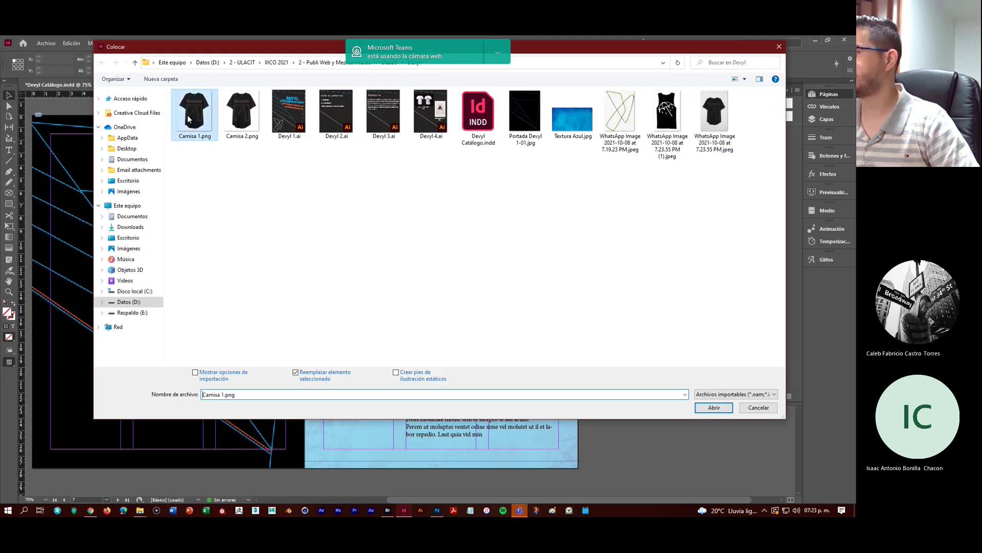
{"action": "left_click", "coordinate": [723, 409]}
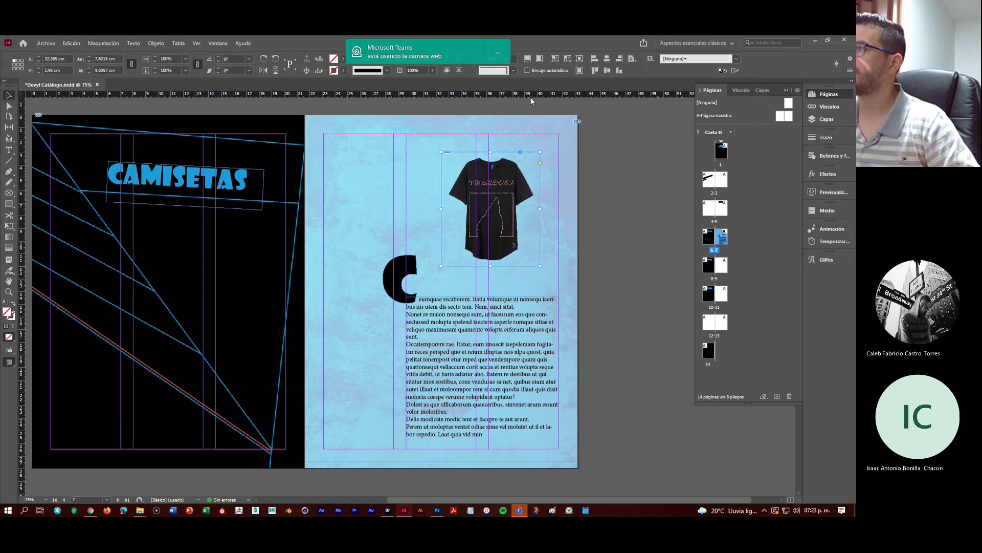
{"action": "left_click_drag", "start_coordinate": [546, 153], "coordinate": [545, 185]}
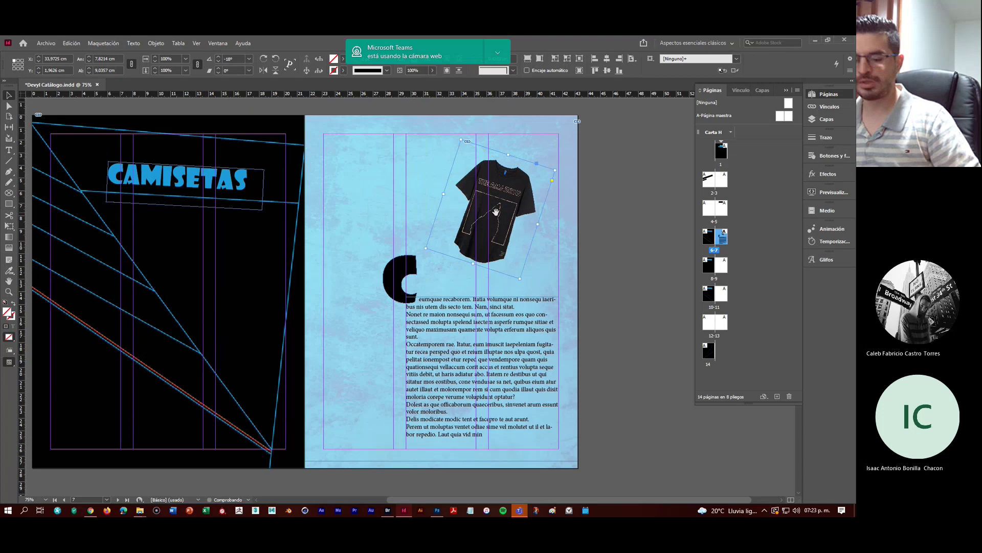
Duplicate the shirt image beside the original, above the large C, and rotate the copy to 33°
{"action": "left_click_drag", "start_coordinate": [496, 211], "coordinate": [382, 188]}
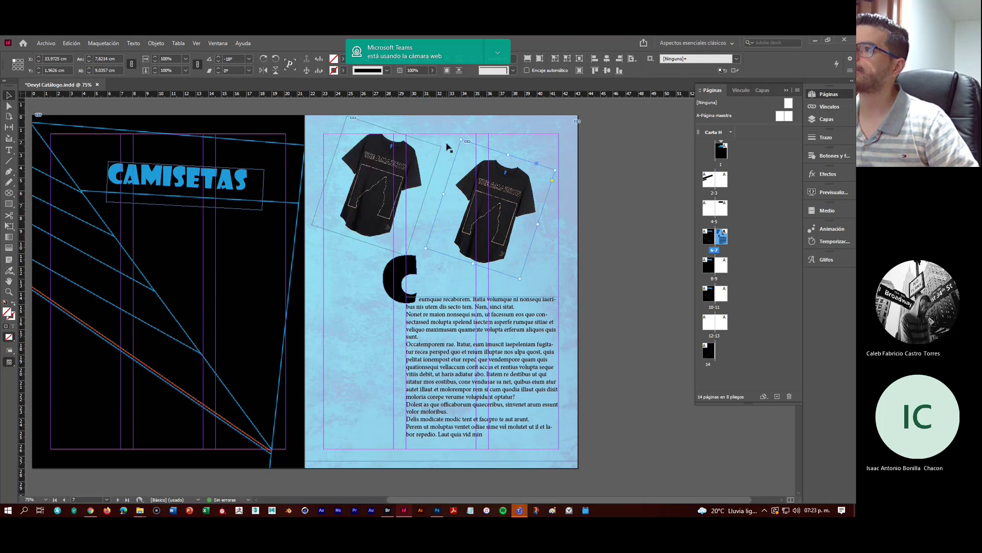
{"action": "left_click", "coordinate": [380, 171]}
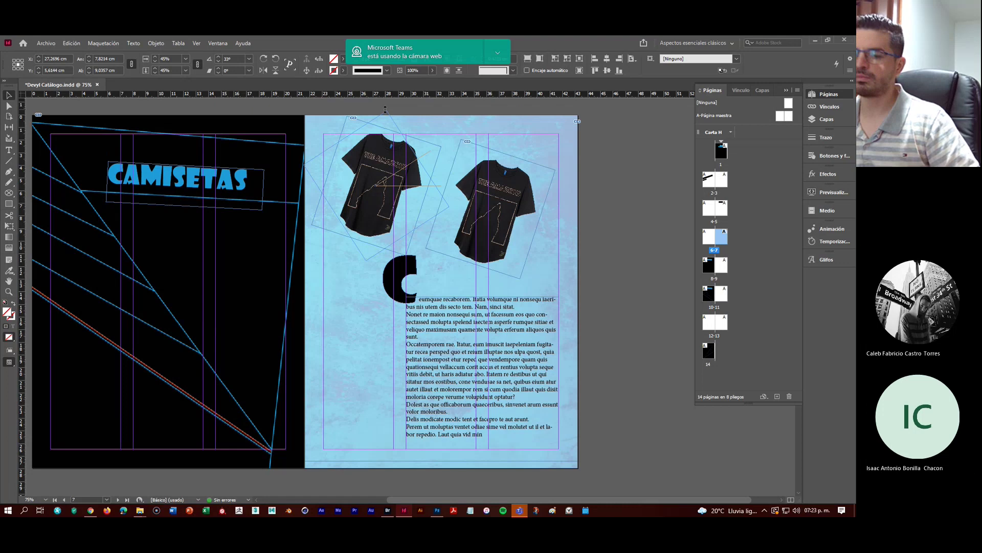
{"action": "left_click", "coordinate": [384, 109]}
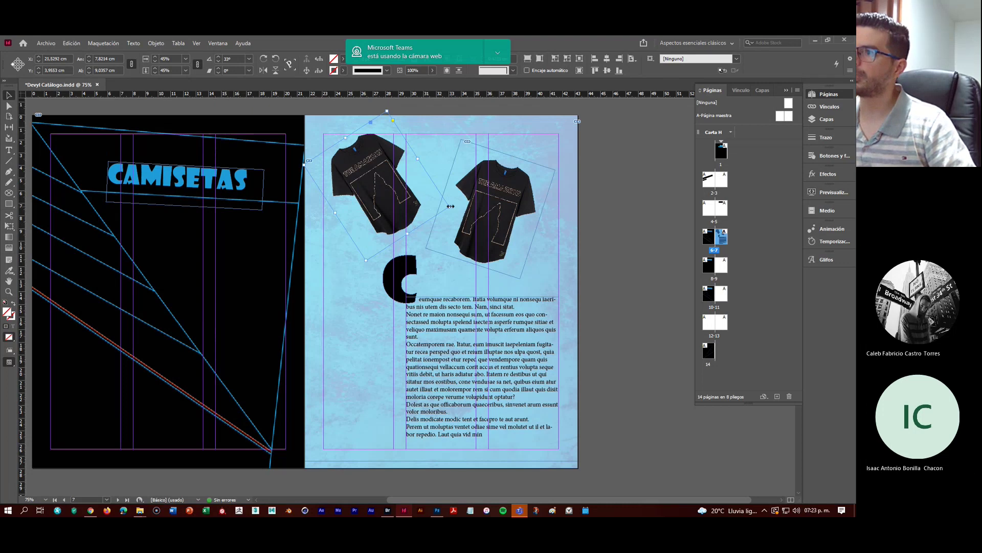
Reduce the copied shirt's frame to about 6.1 × 7.0 cm, fit the image proportionally inside it and shift it slightly toward the C
{"action": "left_click_drag", "start_coordinate": [451, 207], "coordinate": [392, 201]}
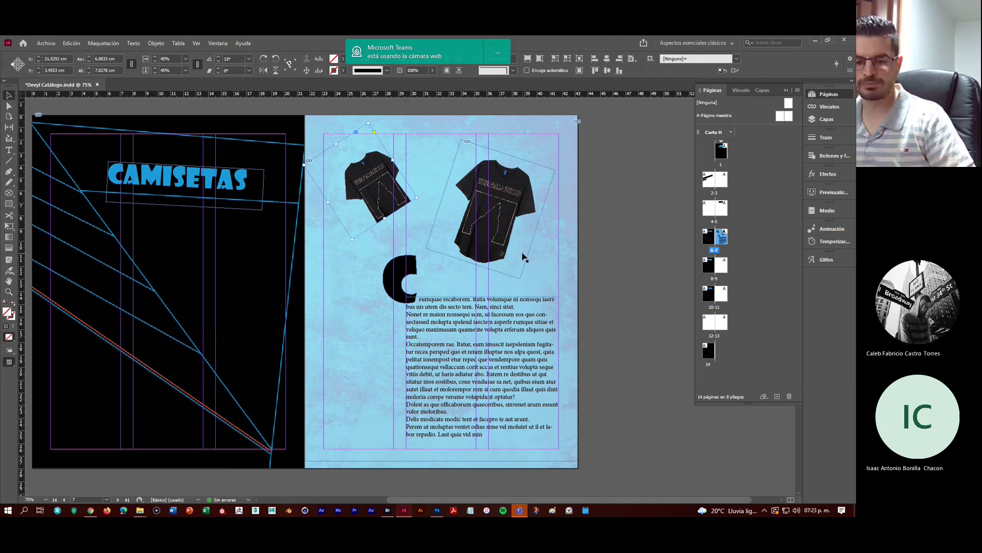
{"action": "key", "text": "ctrl+alt+shift+e"}
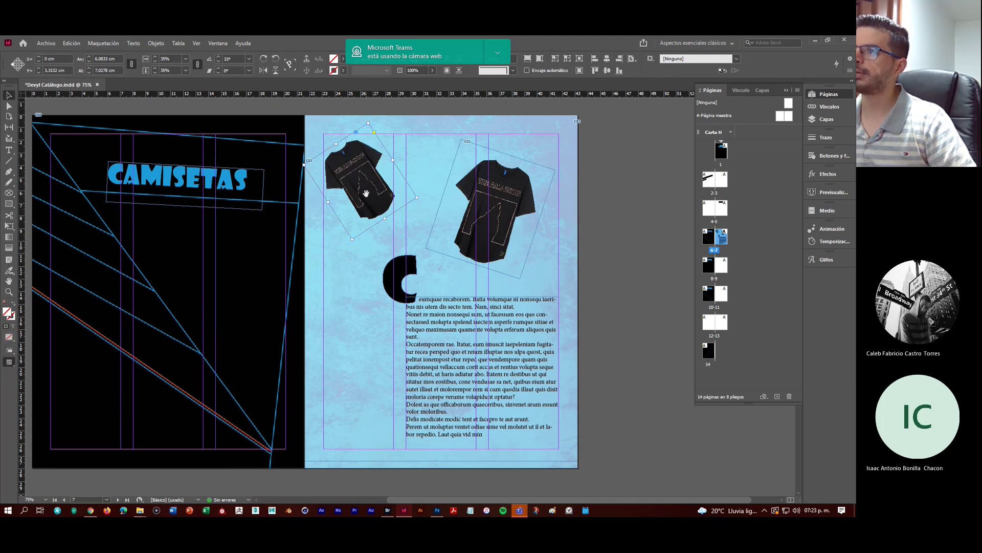
{"action": "left_click_drag", "start_coordinate": [366, 193], "coordinate": [381, 203]}
{"action": "left_click", "coordinate": [568, 229]}
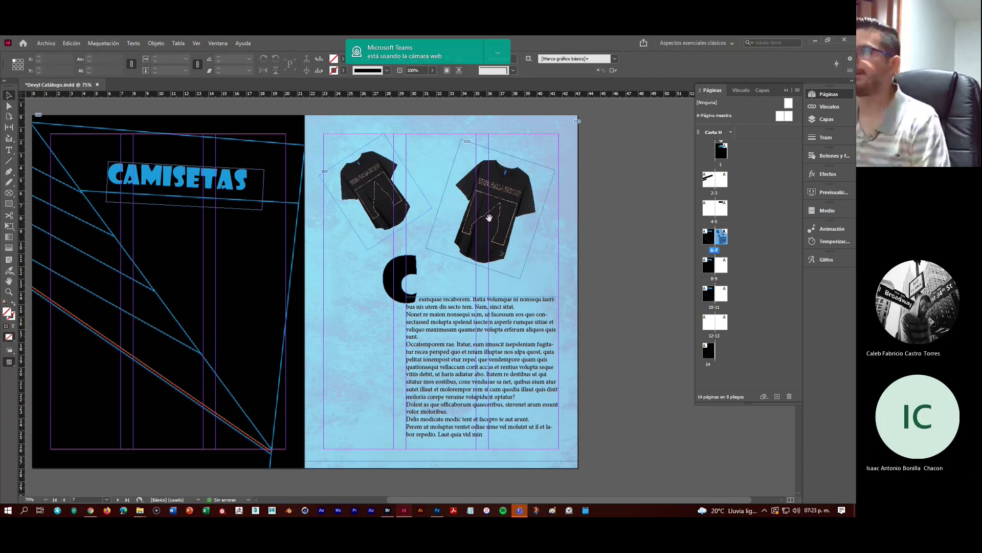
Hide the Microsoft Teams webcam notification covering the object options
{"action": "left_click", "coordinate": [494, 179]}
{"action": "left_click", "coordinate": [481, 50]}
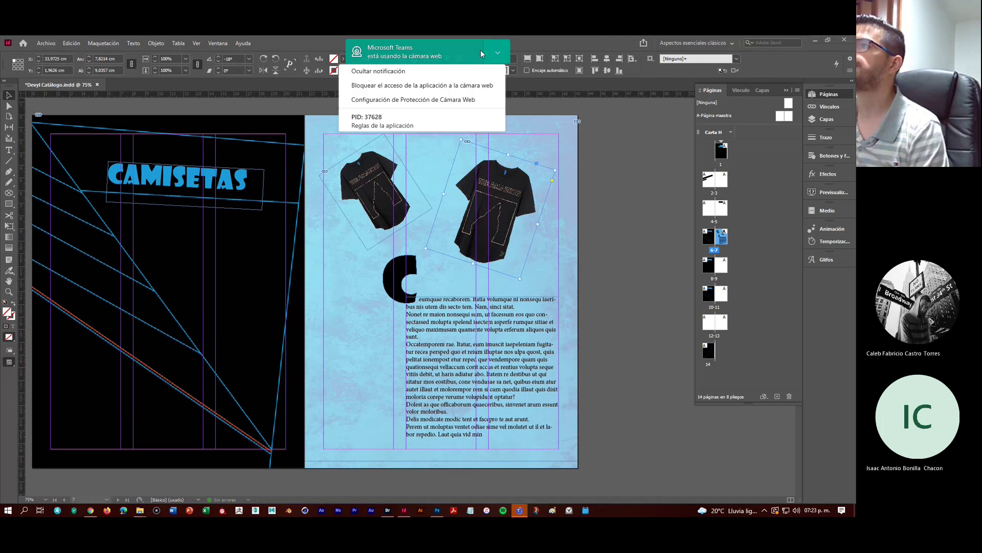
{"action": "left_click", "coordinate": [421, 73]}
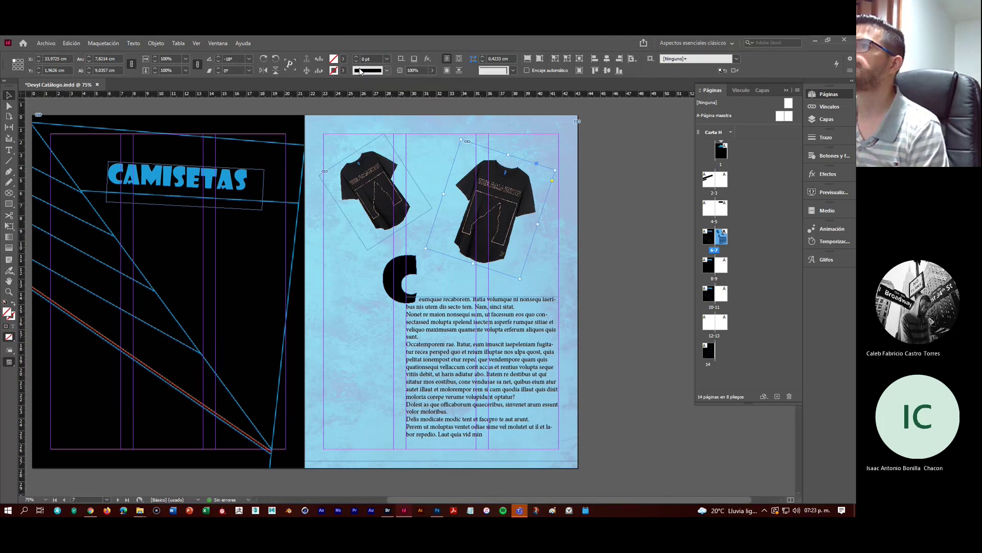
{"action": "left_click", "coordinate": [459, 53]}
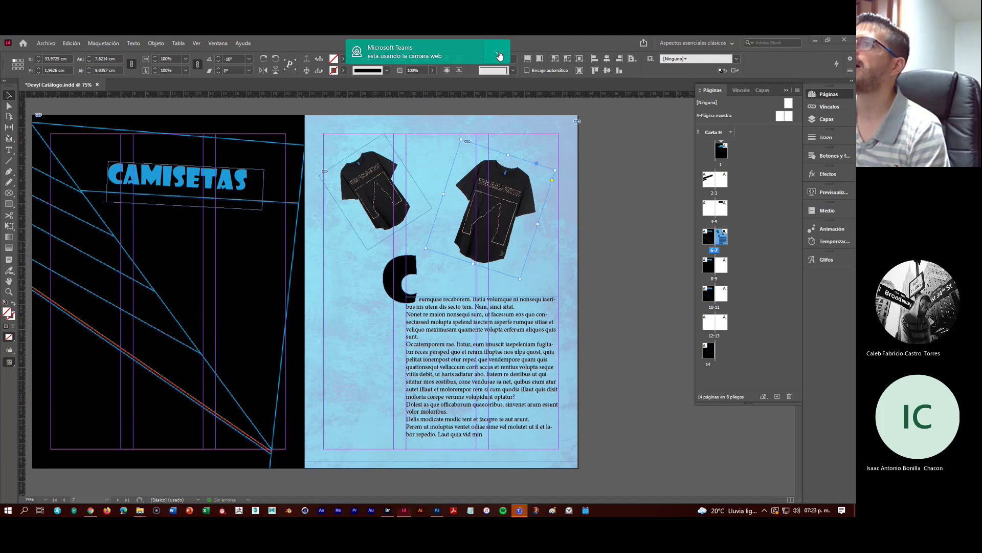
{"action": "left_click", "coordinate": [517, 145]}
{"action": "left_click", "coordinate": [630, 201]}
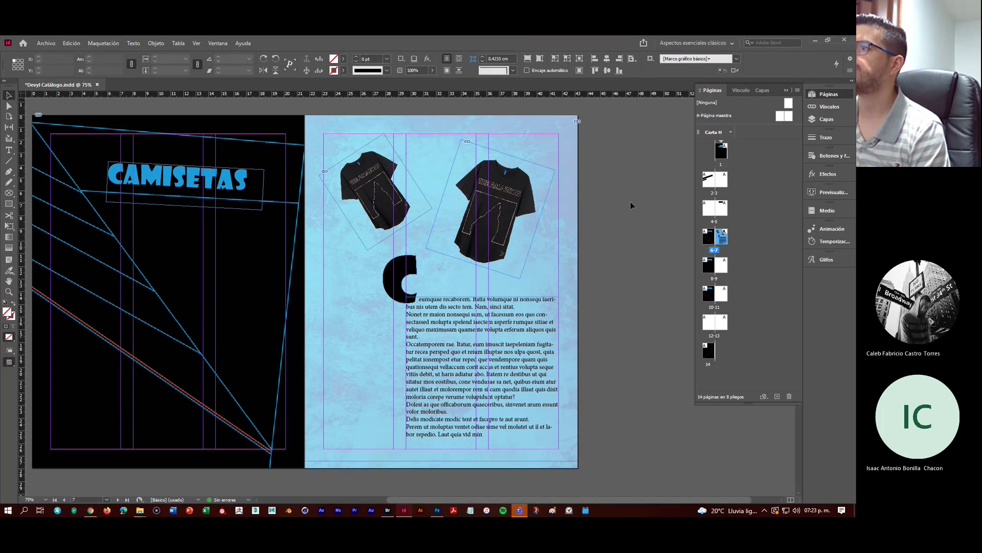
Add a drop shadow (Sombra paralela) to the larger shirt and keep its effect settings clear of the image
{"action": "left_click", "coordinate": [516, 187]}
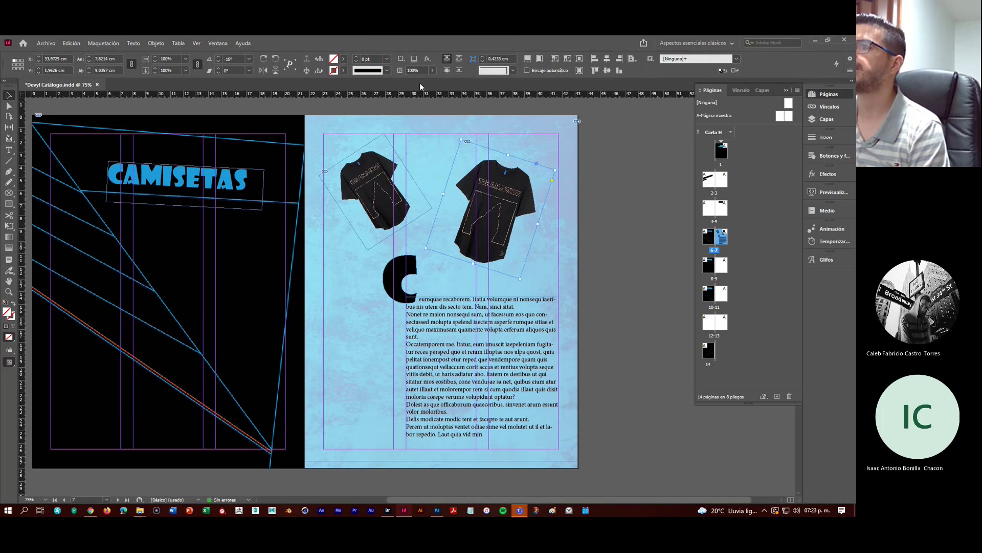
{"action": "left_click", "coordinate": [414, 59]}
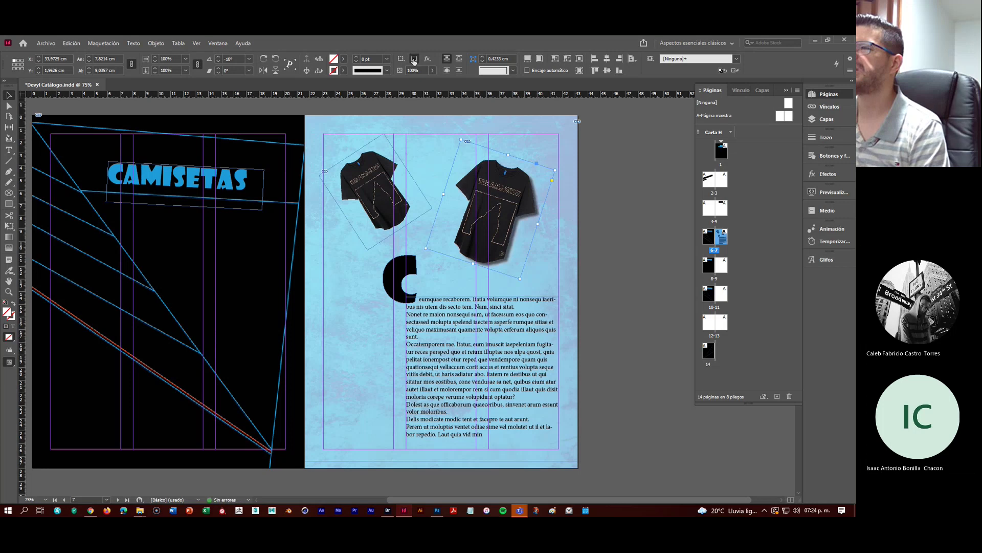
{"action": "left_click", "coordinate": [414, 60]}
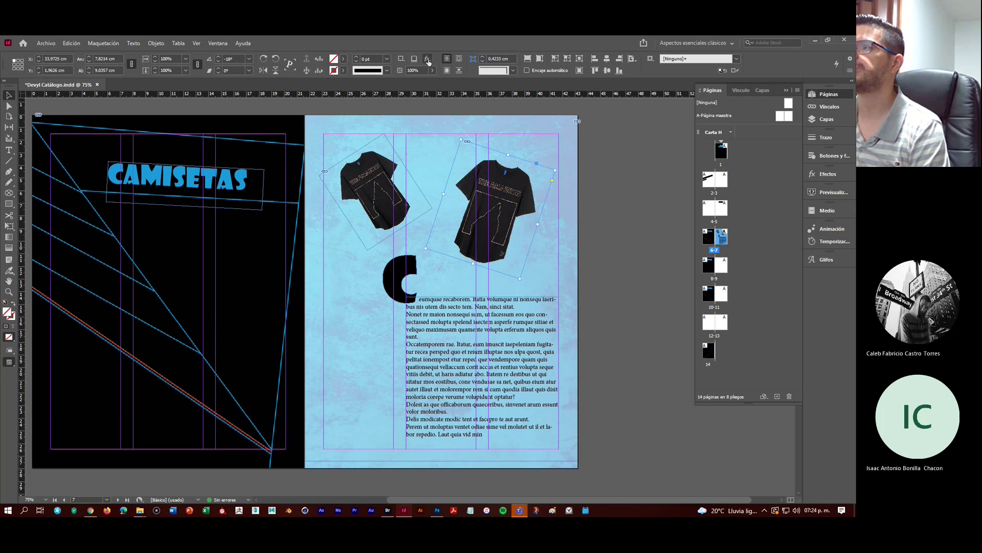
{"action": "left_click", "coordinate": [428, 59]}
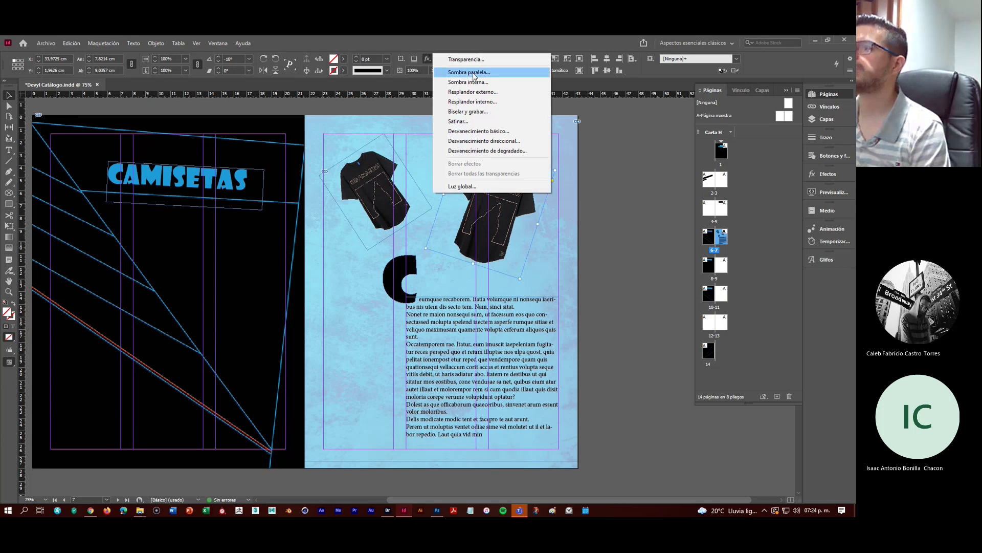
{"action": "left_click", "coordinate": [492, 75]}
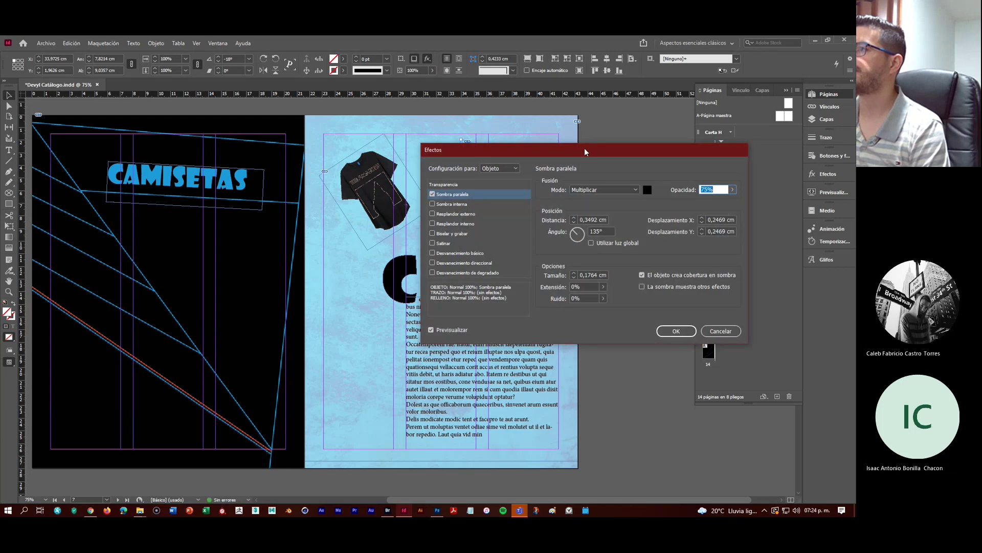
{"action": "left_click_drag", "start_coordinate": [584, 148], "coordinate": [750, 121]}
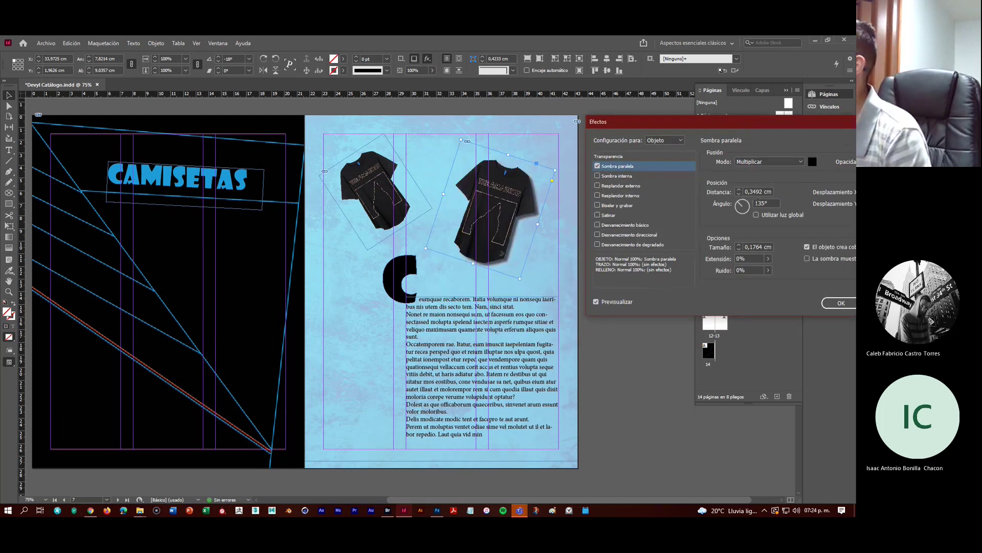
Try the Superponer, Luz suave and Luz fuerte blend modes on the shirt's shadow, then return it to Multiplicar
{"action": "left_click", "coordinate": [767, 163]}
{"action": "left_click", "coordinate": [759, 201]}
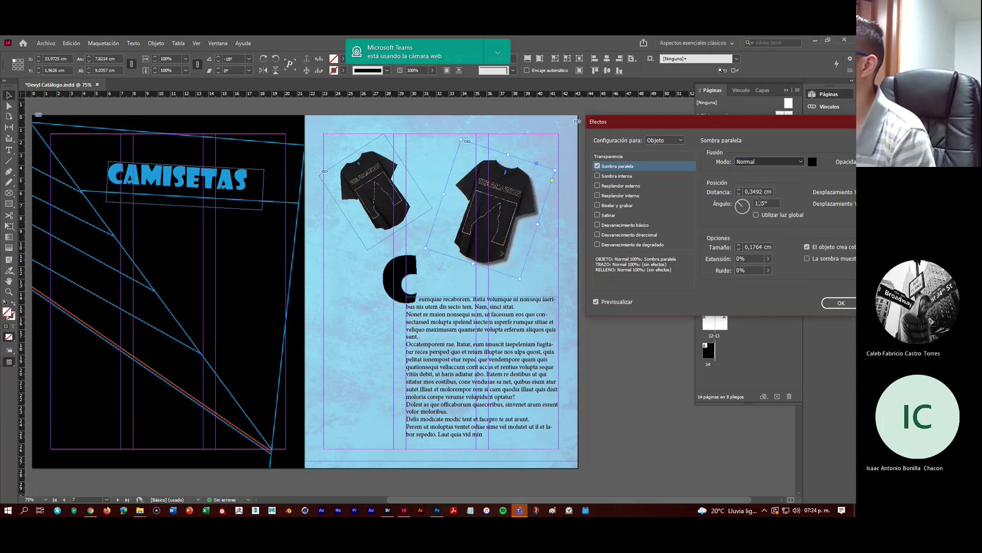
{"action": "left_click", "coordinate": [767, 162]}
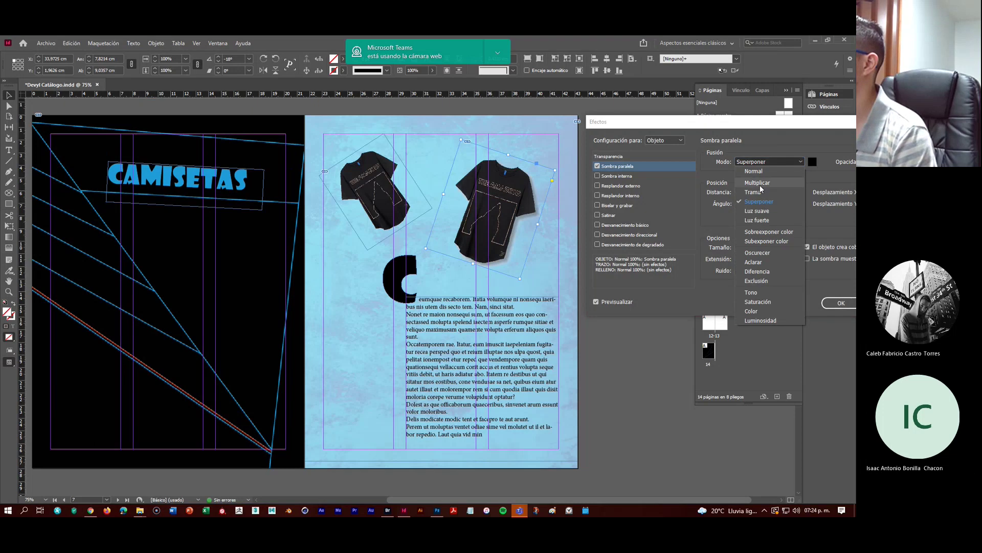
{"action": "left_click", "coordinate": [760, 183]}
{"action": "left_click", "coordinate": [770, 161]}
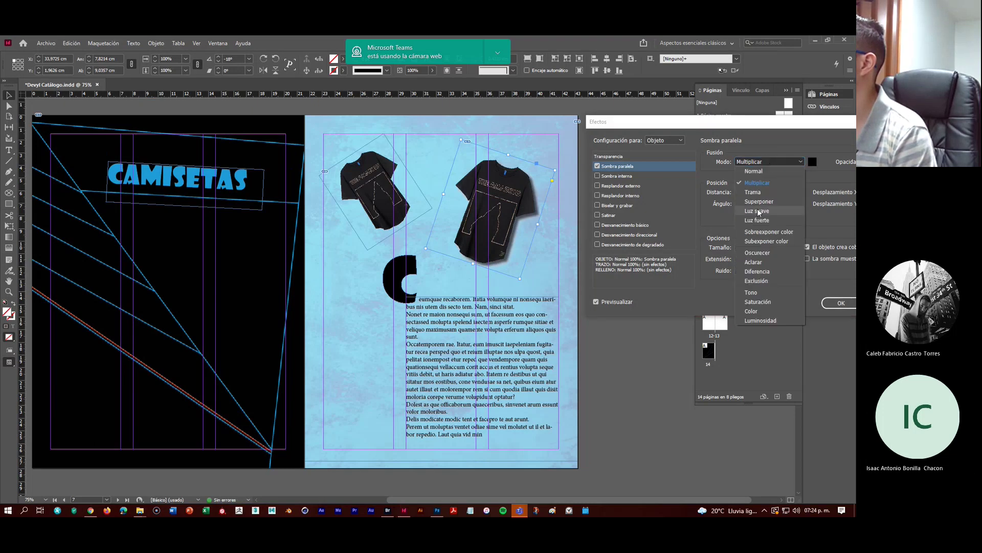
{"action": "left_click", "coordinate": [758, 211]}
{"action": "left_click", "coordinate": [770, 162]}
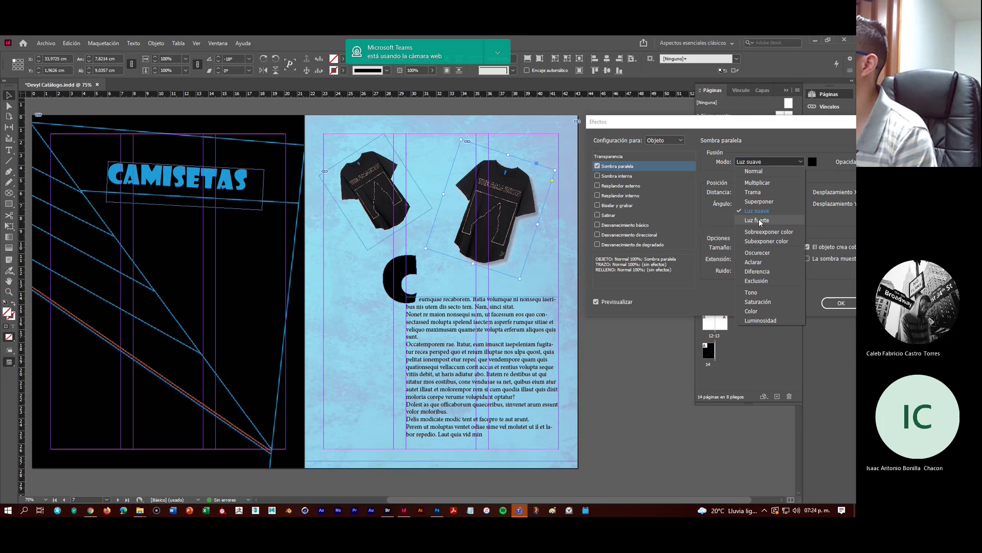
{"action": "left_click", "coordinate": [759, 219]}
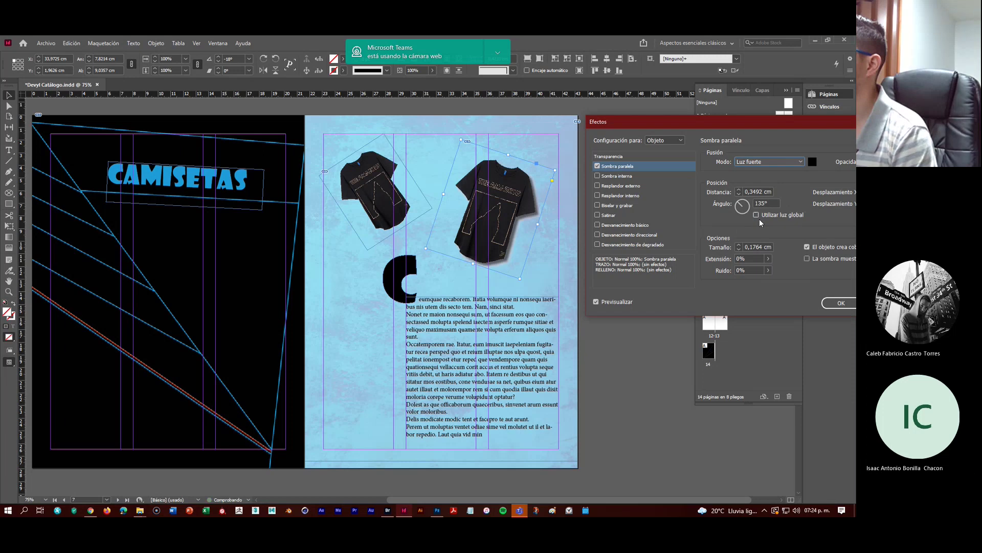
{"action": "left_click", "coordinate": [768, 161]}
{"action": "left_click", "coordinate": [761, 182]}
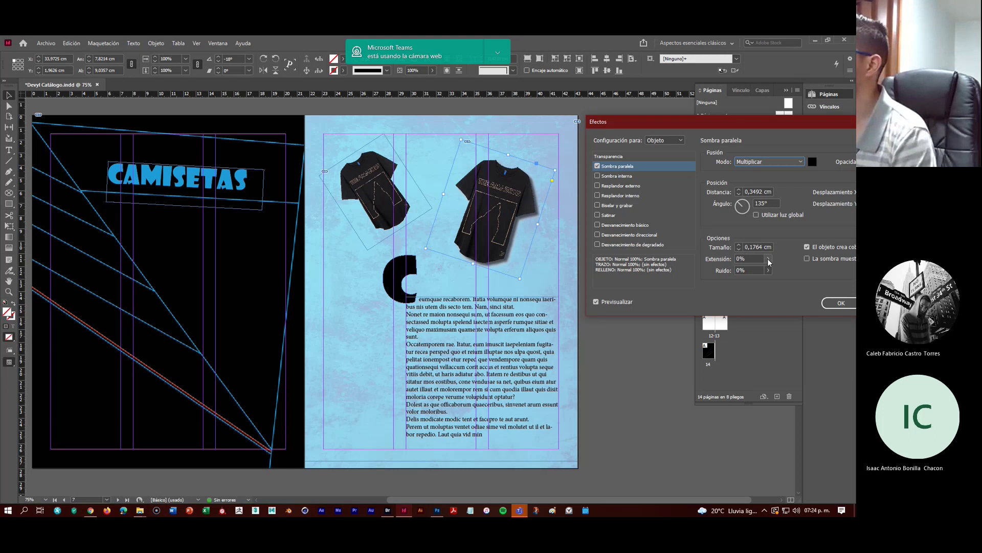
Set the shadow's spread (Extensión) to 2% and compare the shirt with the effect preview off and on
{"action": "left_click", "coordinate": [768, 270]}
{"action": "mouse_move", "coordinate": [726, 272]}
{"action": "left_mouse_down"}
{"action": "mouse_move", "coordinate": [735, 274]}
{"action": "mouse_move", "coordinate": [724, 276]}
{"action": "left_mouse_up"}
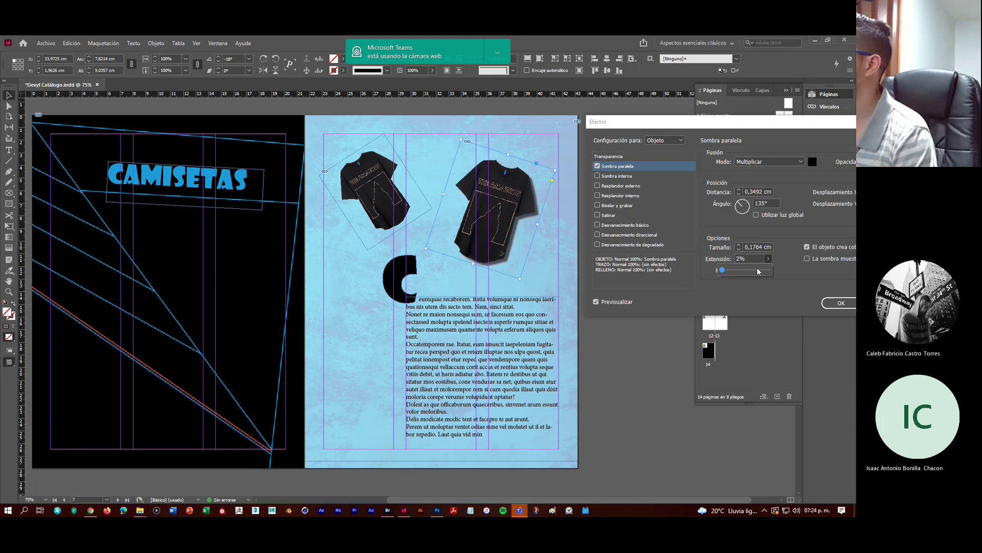
{"action": "left_click", "coordinate": [787, 262]}
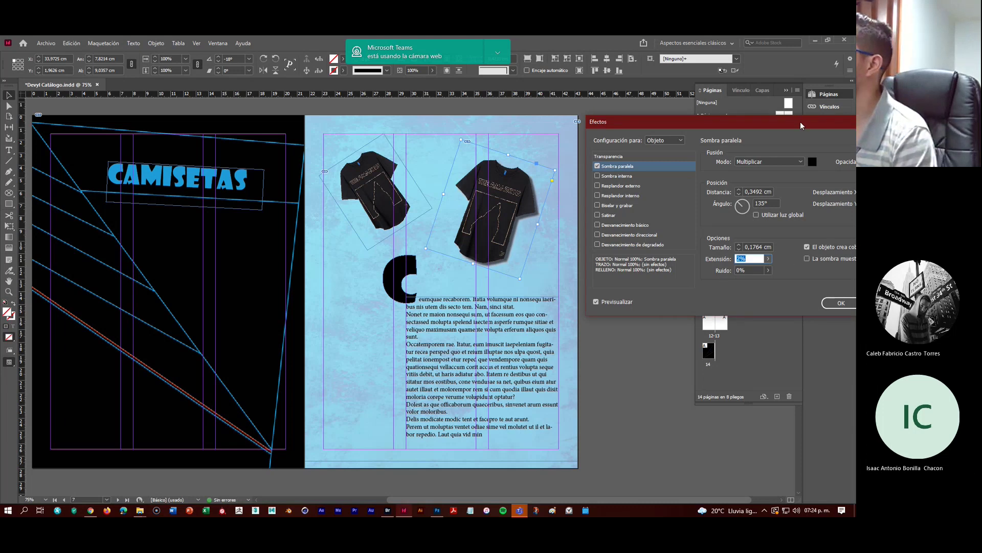
{"action": "left_click_drag", "start_coordinate": [800, 121], "coordinate": [294, 187]}
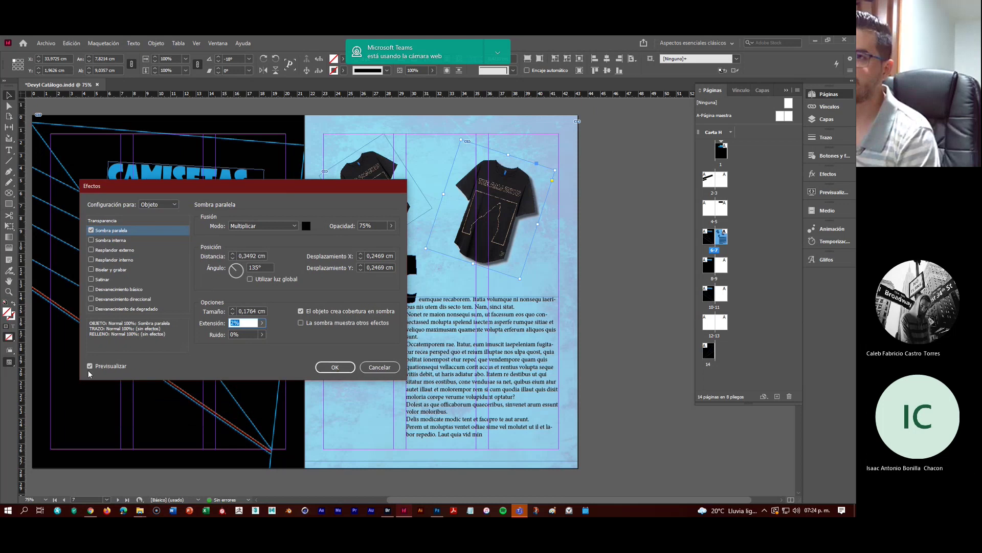
{"action": "left_click", "coordinate": [90, 367]}
{"action": "left_click", "coordinate": [90, 366]}
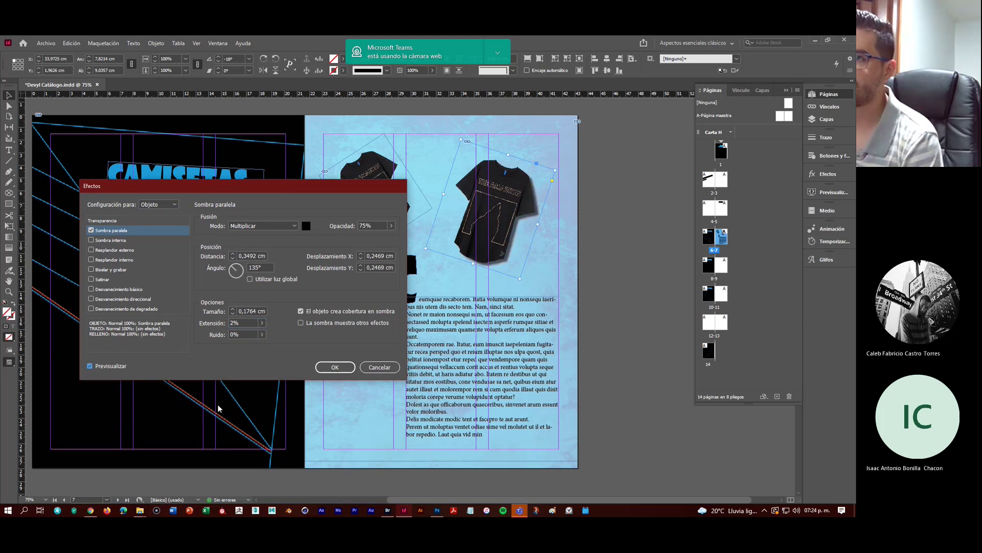
Lower the opacity of the larger shirt's drop shadow to 48%
{"action": "left_click", "coordinate": [392, 226]}
{"action": "left_click_drag", "start_coordinate": [383, 238], "coordinate": [367, 244]}
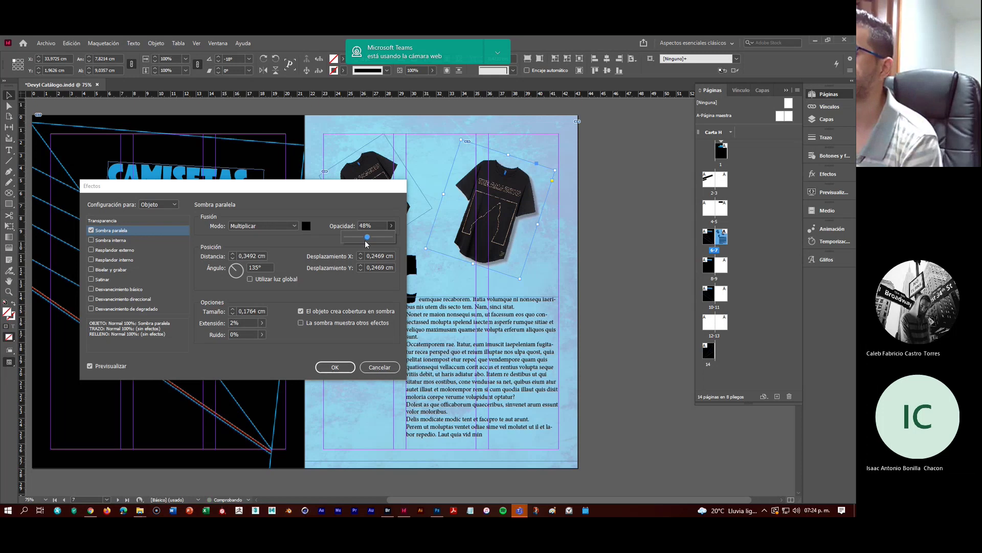
{"action": "left_click", "coordinate": [233, 256]}
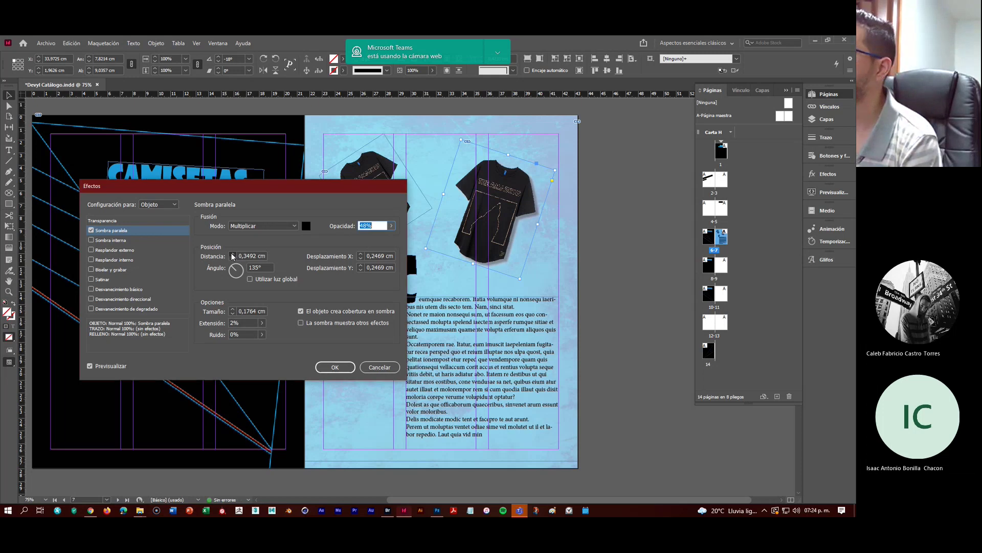
Try a distance (Distancia) of 0,5 cm for the larger shirt's drop shadow
{"action": "left_click", "coordinate": [233, 258]}
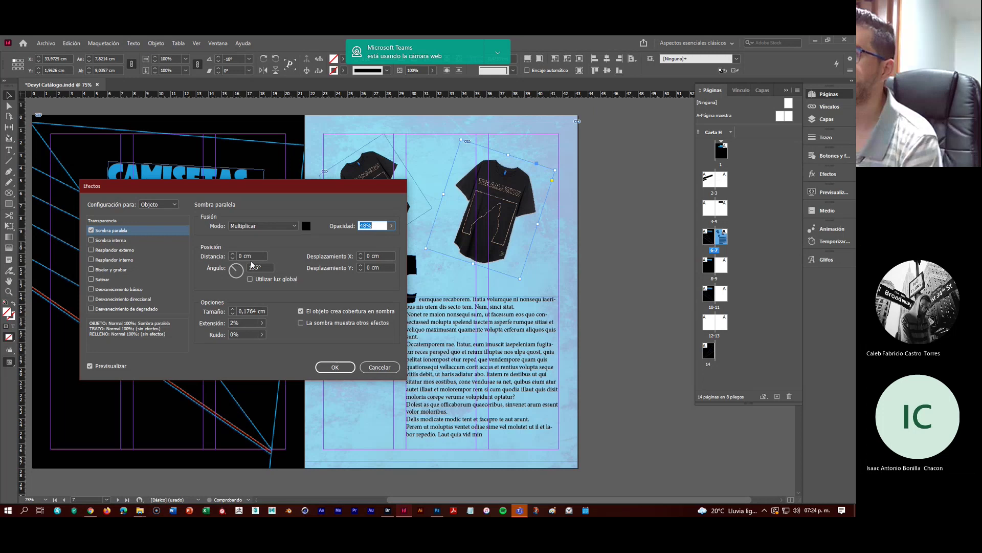
{"action": "left_click", "coordinate": [255, 254]}
{"action": "key", "text": "BackSpace"}
{"action": "key", "text": "BackSpace"}
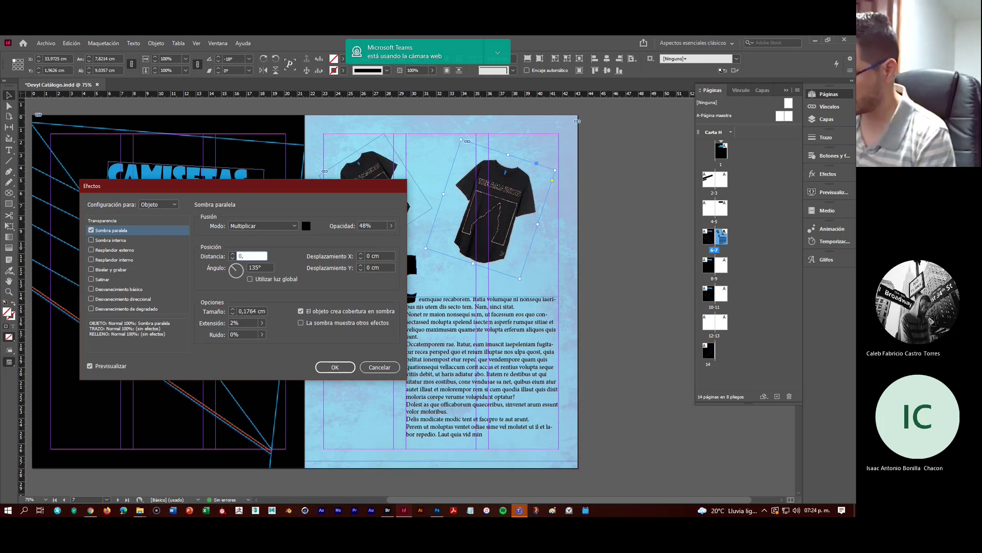
{"action": "type", "text": ",5"}
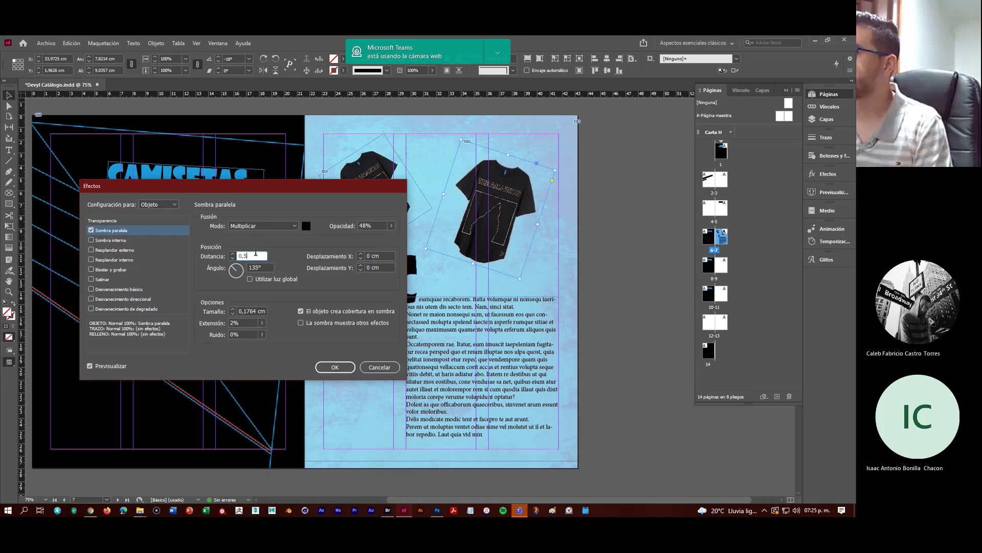
{"action": "key", "text": "Tab"}
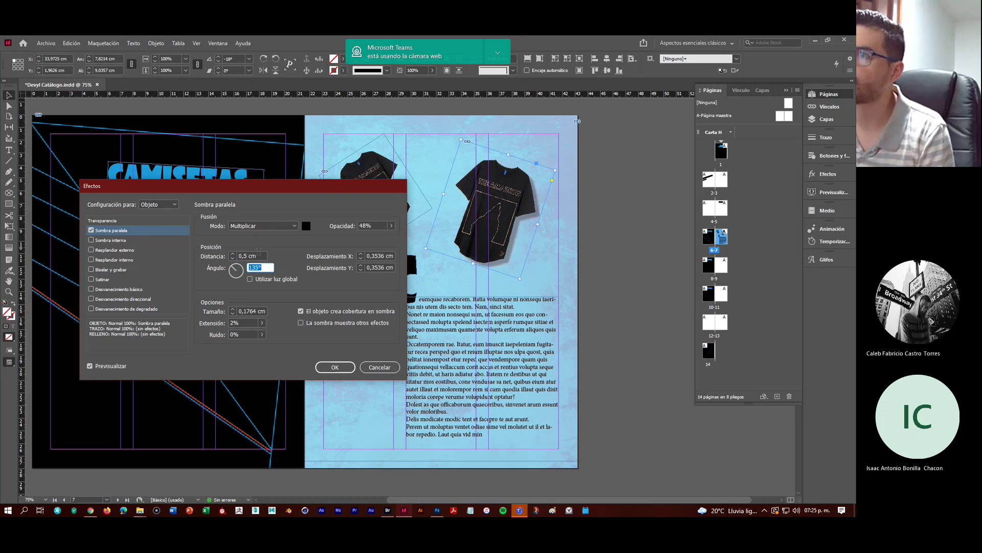
Set the distance of the larger shirt's drop shadow to 0,2 cm, keeping the angle at 135°
{"action": "left_click", "coordinate": [248, 256]}
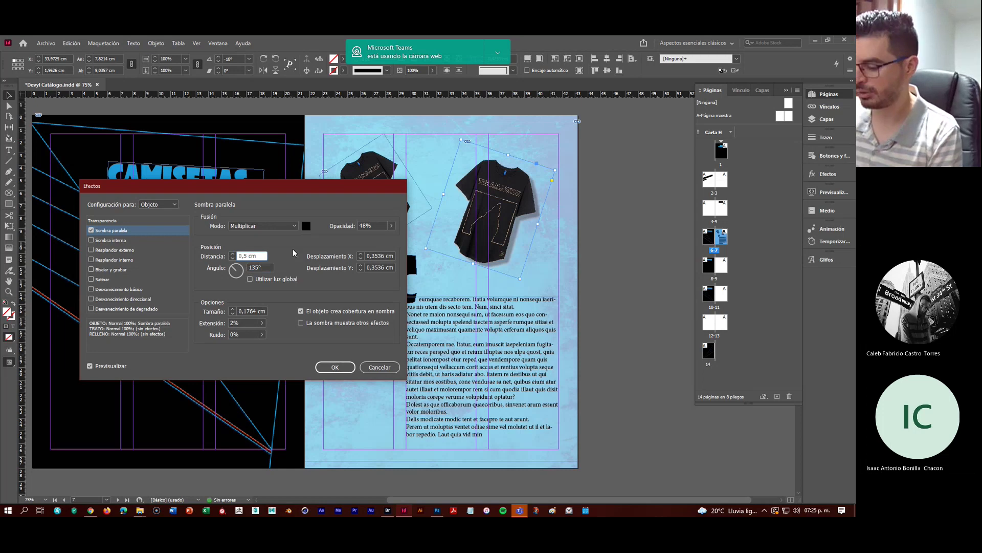
{"action": "key", "text": "BackSpace"}
{"action": "type", "text": "2"}
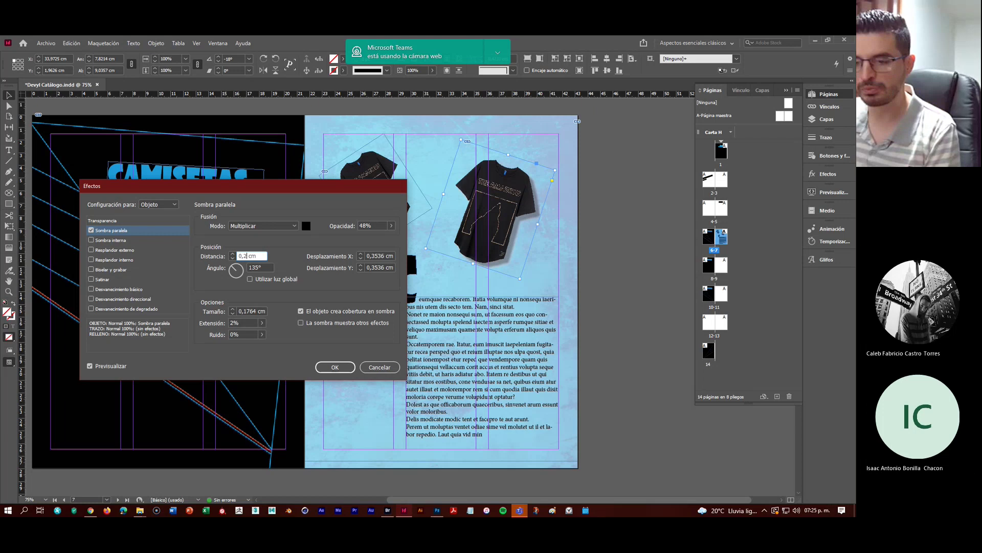
{"action": "key", "text": "Tab"}
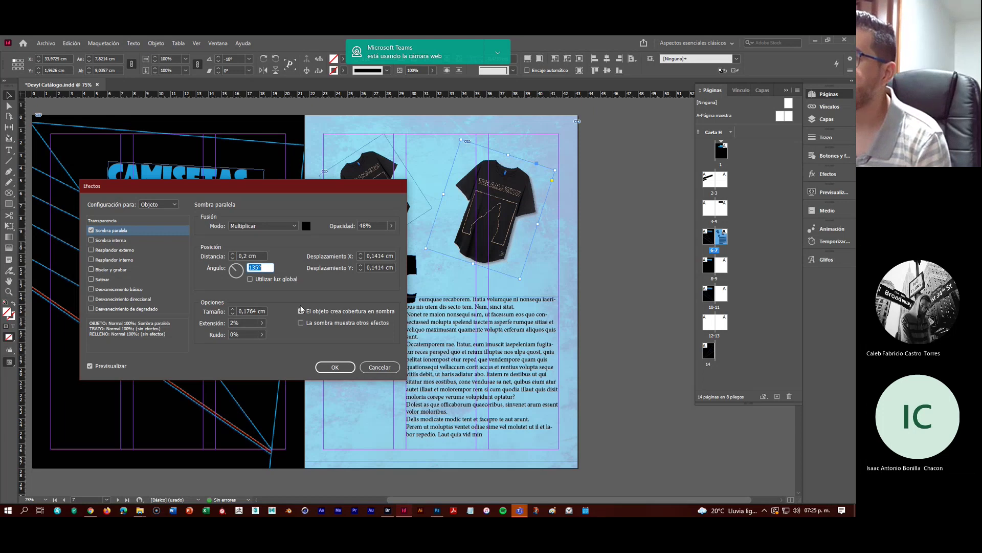
{"action": "mouse_move", "coordinate": [236, 270]}
{"action": "left_mouse_down"}
{"action": "mouse_move", "coordinate": [248, 271]}
{"action": "mouse_move", "coordinate": [229, 266]}
{"action": "left_mouse_up"}
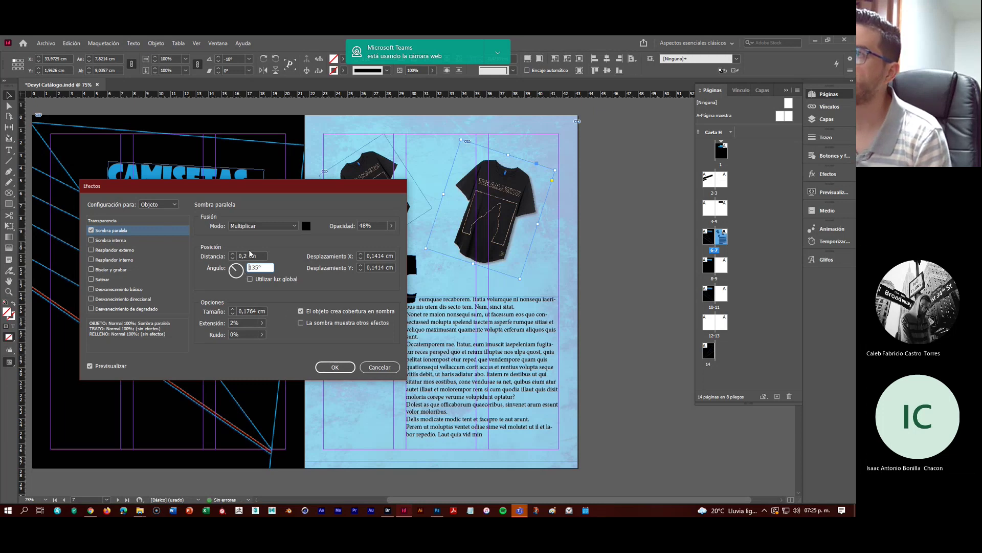
Raise the drop shadow's opacity to 91% and set its size (Tamaño) to 0,5 cm
{"action": "left_click", "coordinate": [392, 226]}
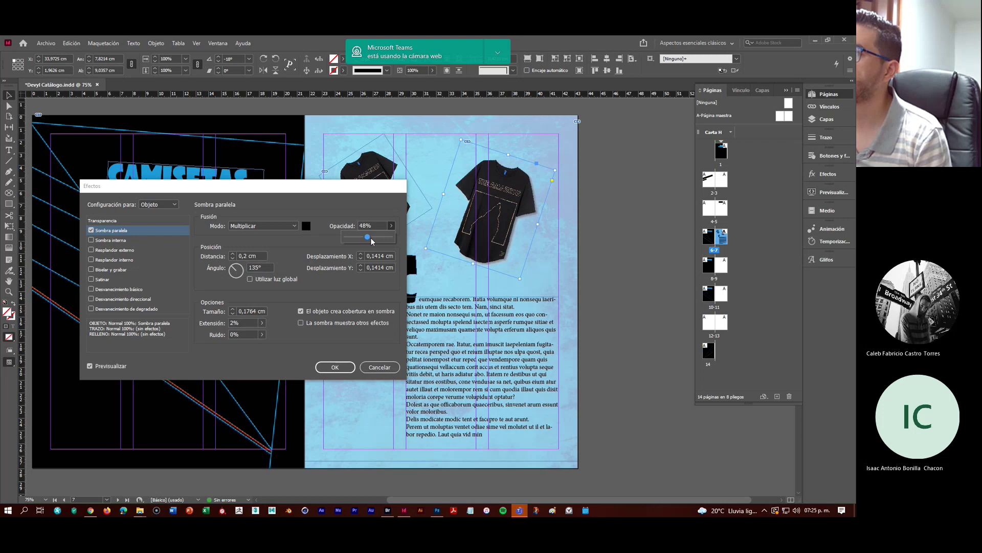
{"action": "left_click_drag", "start_coordinate": [372, 242], "coordinate": [387, 241]}
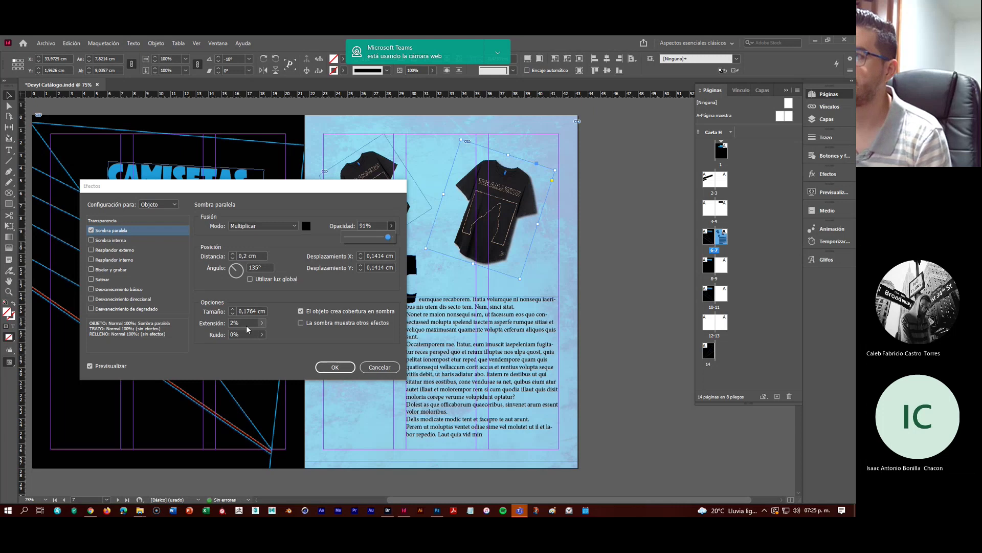
{"action": "left_click", "coordinate": [232, 309]}
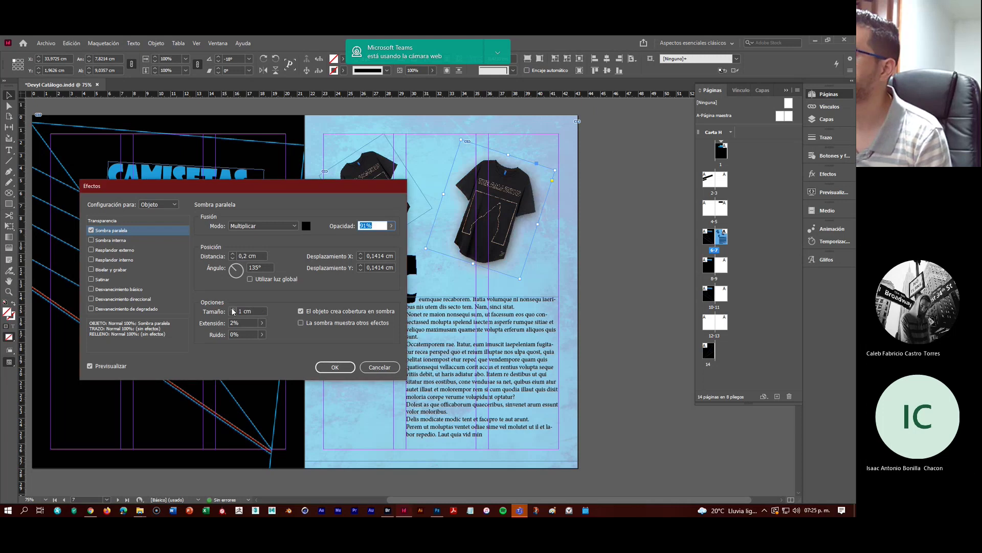
{"action": "left_click", "coordinate": [232, 310]}
{"action": "triple_click", "coordinate": [254, 311]}
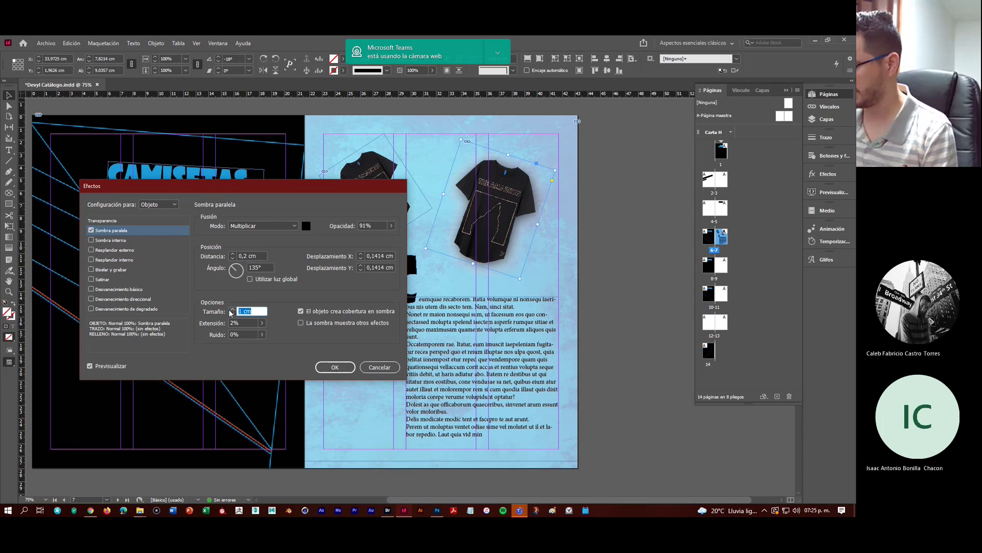
{"action": "type", "text": "0,5"}
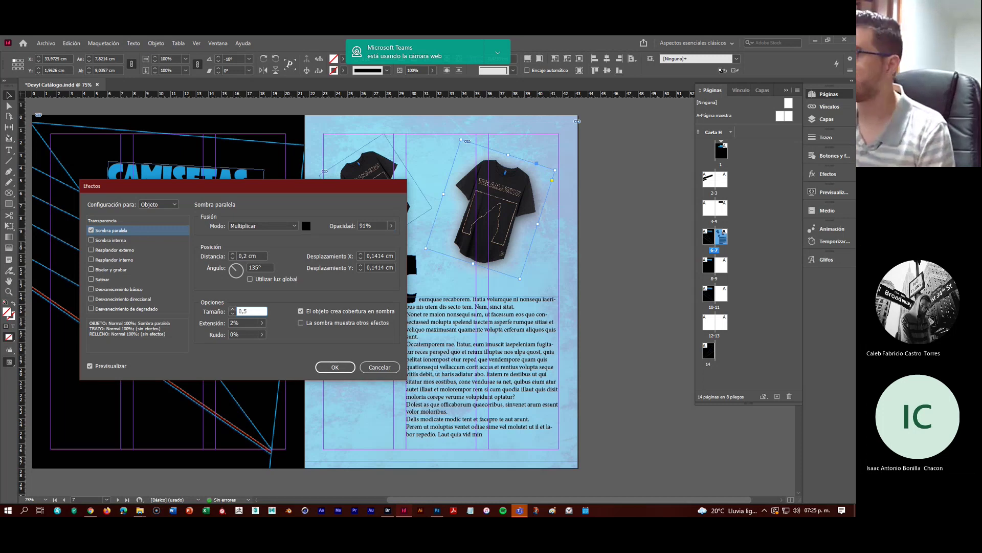
{"action": "key", "text": "Tab"}
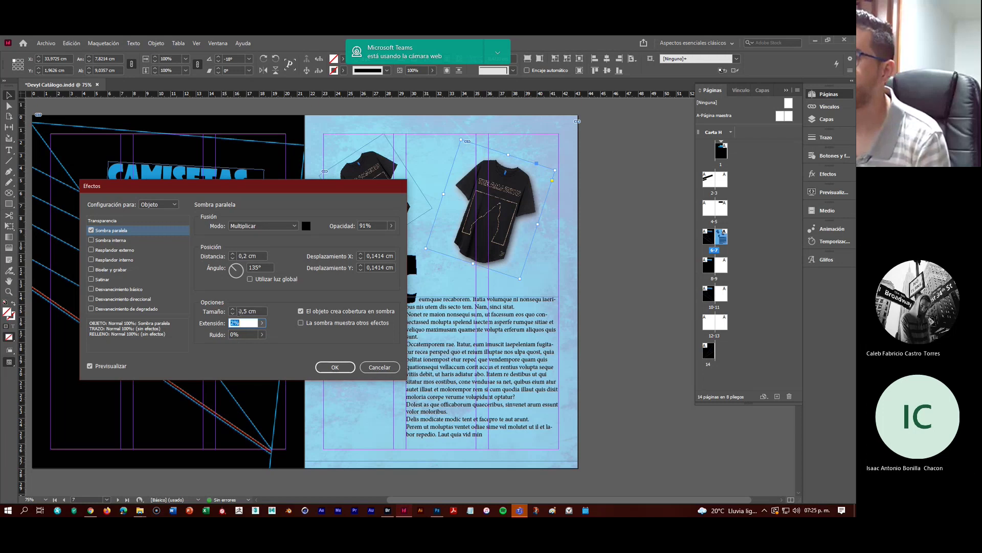
Try spreads (Extensión) of 7% and 5% on the shadow, return it to 2% and apply the effect
{"action": "left_click", "coordinate": [260, 325]}
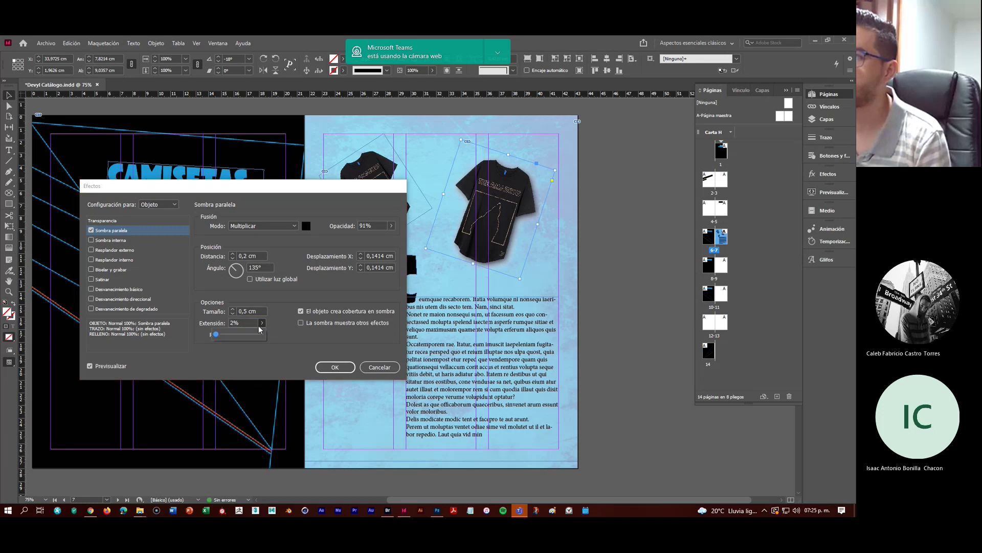
{"action": "left_click_drag", "start_coordinate": [259, 329], "coordinate": [221, 339]}
{"action": "left_click", "coordinate": [248, 322]}
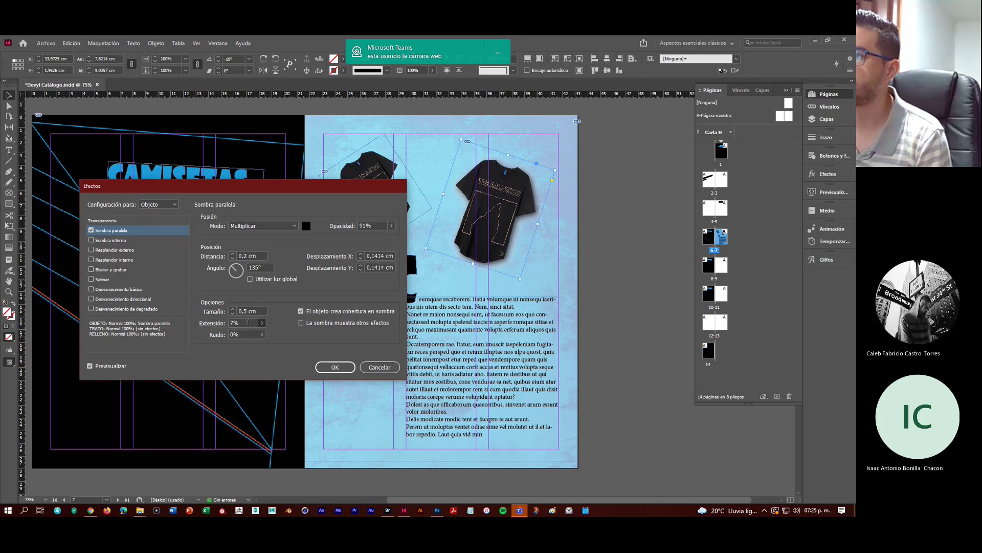
{"action": "double_click", "coordinate": [248, 322]}
{"action": "type", "text": "5"}
{"action": "key", "text": "Tab"}
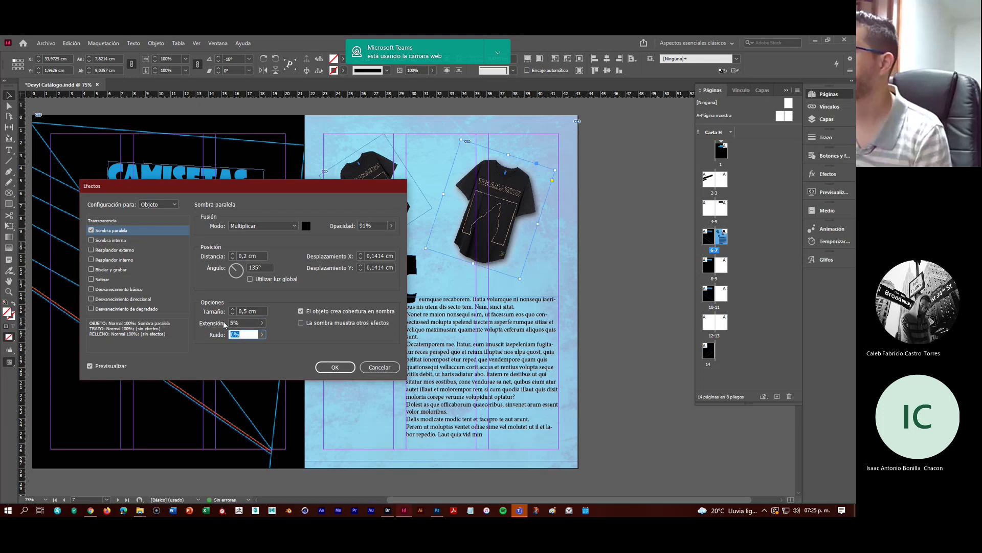
{"action": "left_click_drag", "start_coordinate": [261, 322], "coordinate": [179, 321]}
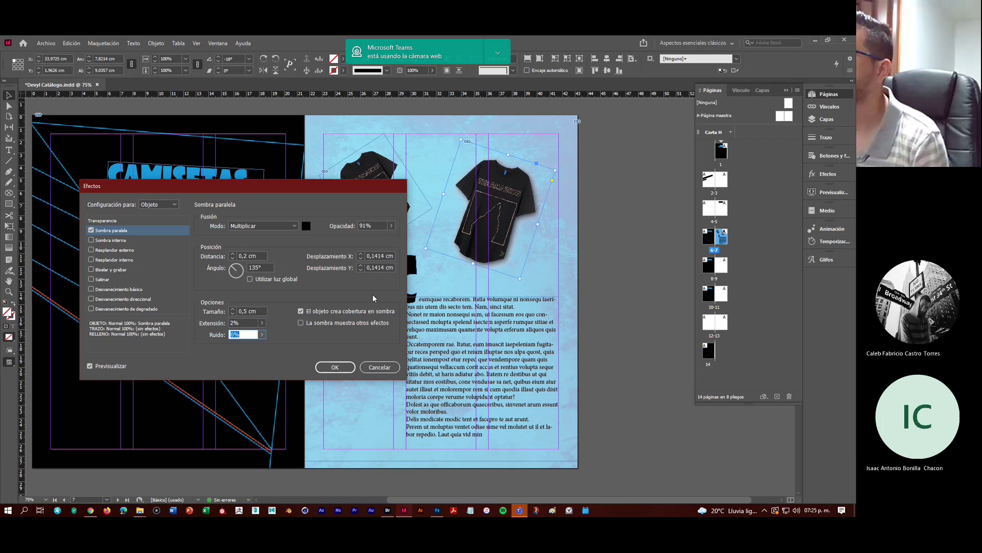
{"action": "left_click", "coordinate": [332, 367]}
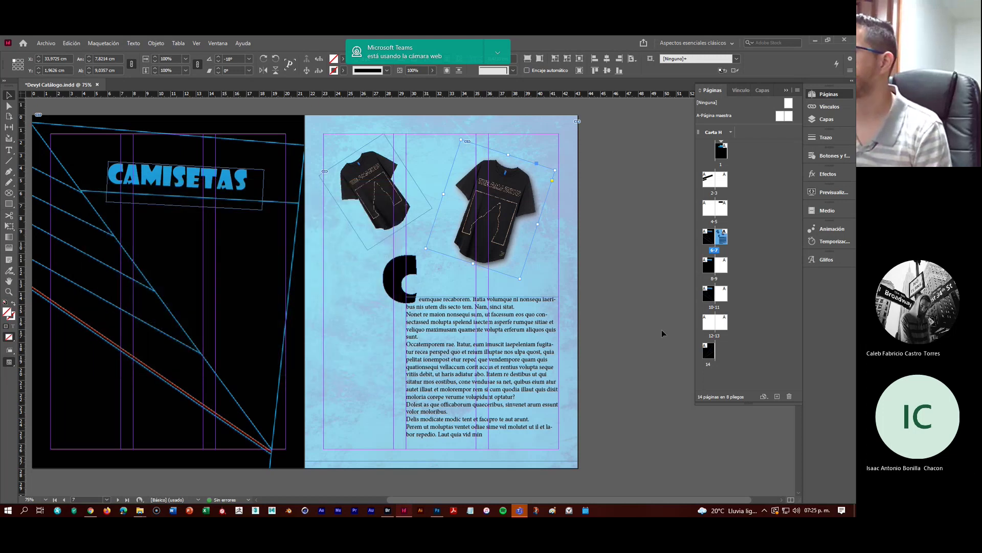
Deselect the larger shirt and save the catalogue document
{"action": "left_click", "coordinate": [661, 329]}
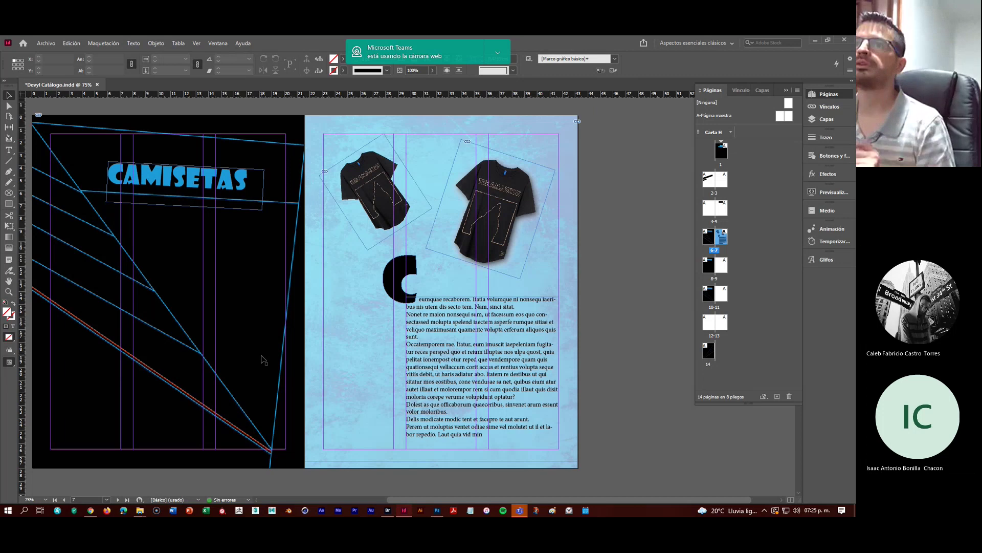
{"action": "left_click", "coordinate": [46, 43]}
{"action": "left_click", "coordinate": [73, 107]}
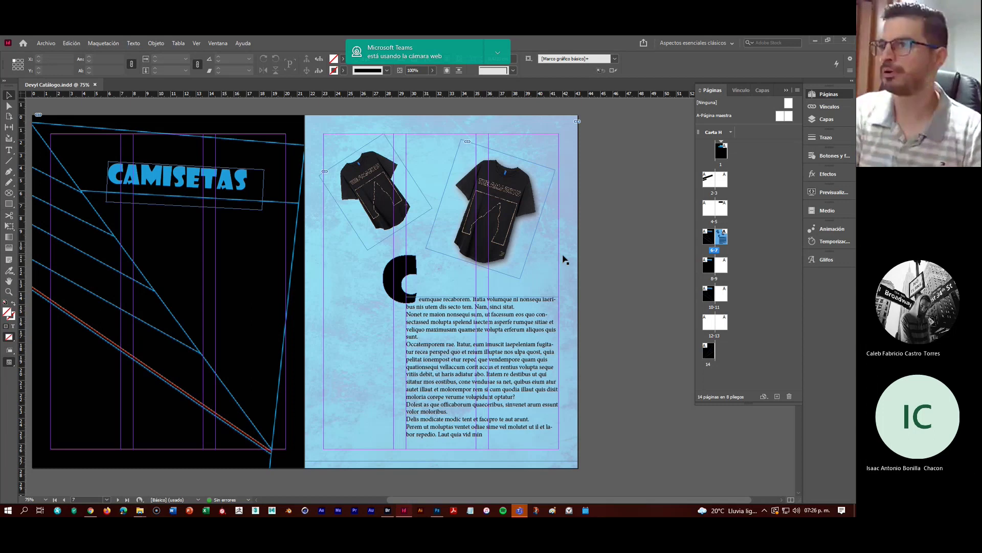
View the CAMISETAS spread in presentation mode, dismiss the Teams camera notification and return to the layout
{"action": "key", "text": "super+Down"}
{"action": "key", "text": "shift+w"}
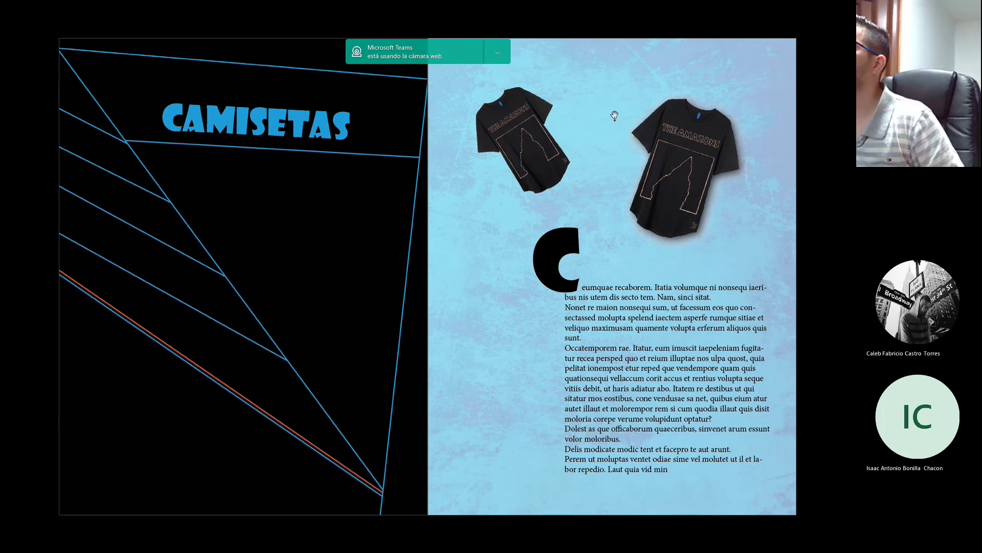
{"action": "left_click", "coordinate": [498, 53]}
{"action": "left_click", "coordinate": [417, 70]}
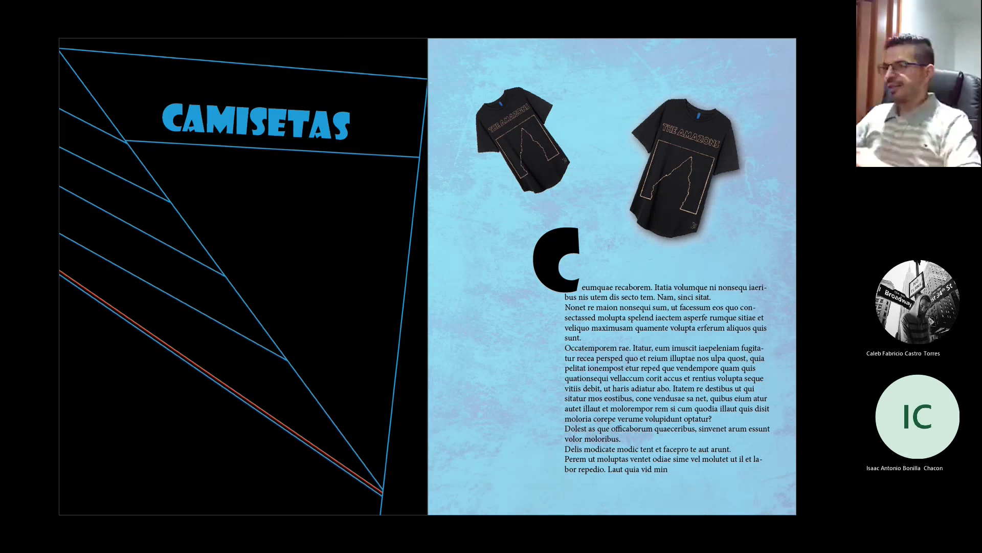
{"action": "key", "text": "Escape"}
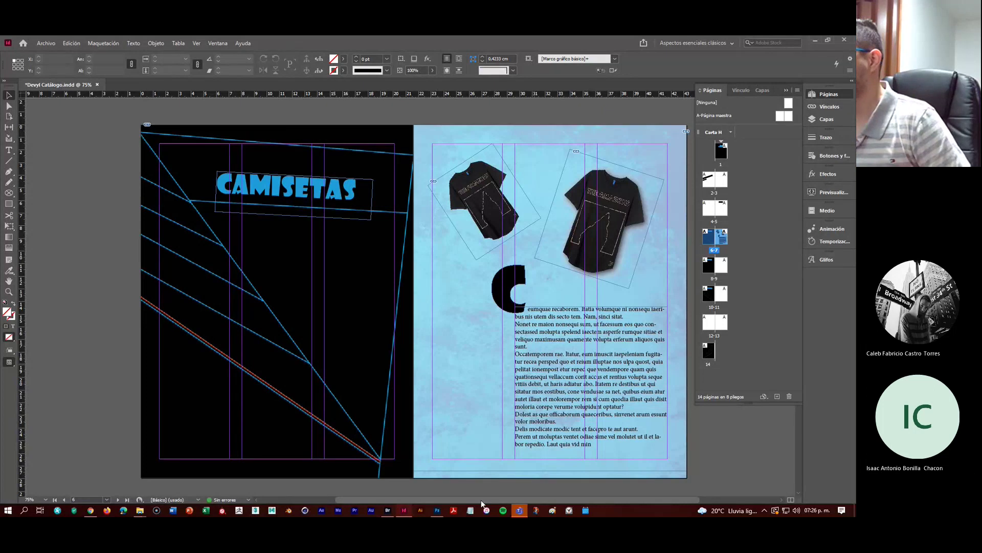
In Photoshop, add a drop shadow (Sombra paralela) with about 57% opacity to the shirt's Capa 1 and check it against the Fondo layer
{"action": "left_click", "coordinate": [439, 510]}
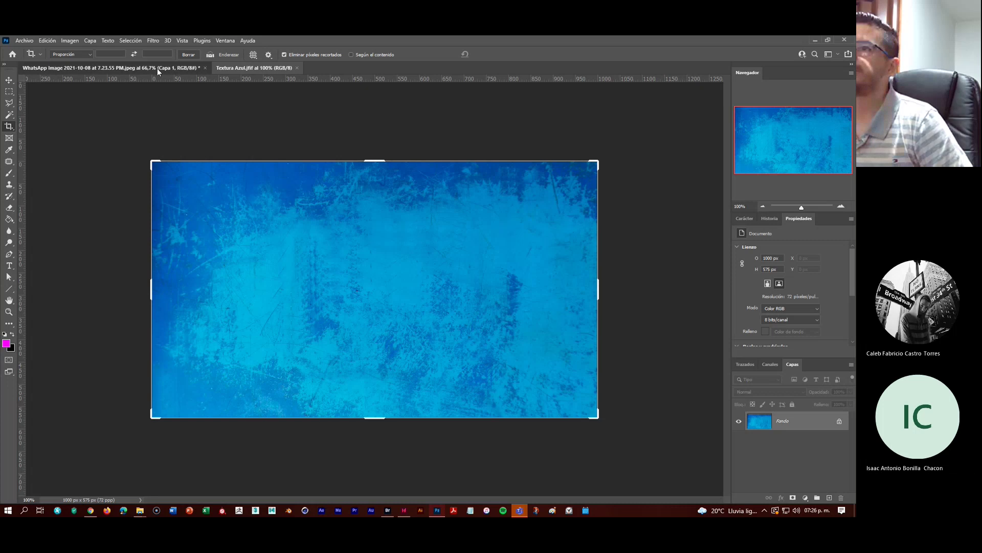
{"action": "left_click", "coordinate": [157, 69]}
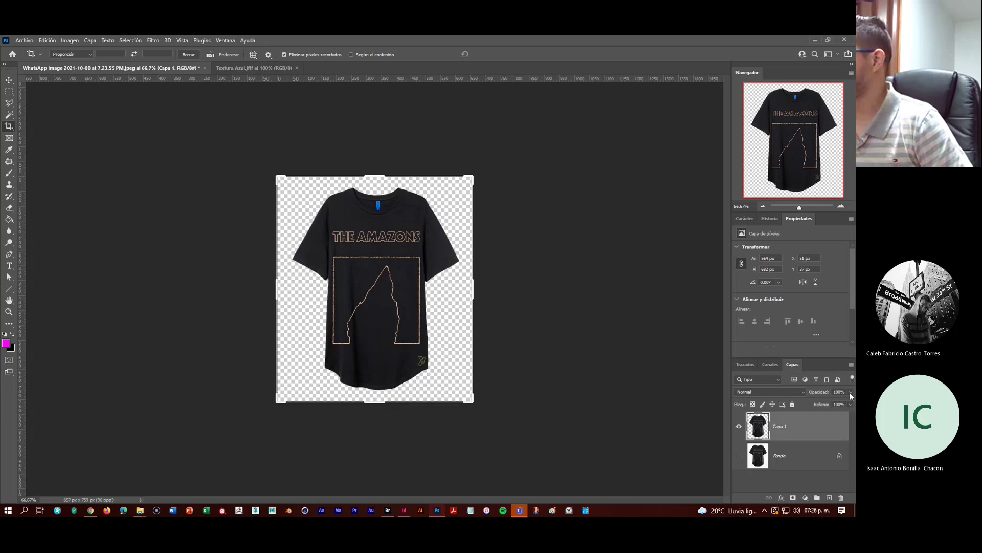
{"action": "double_click", "coordinate": [813, 427]}
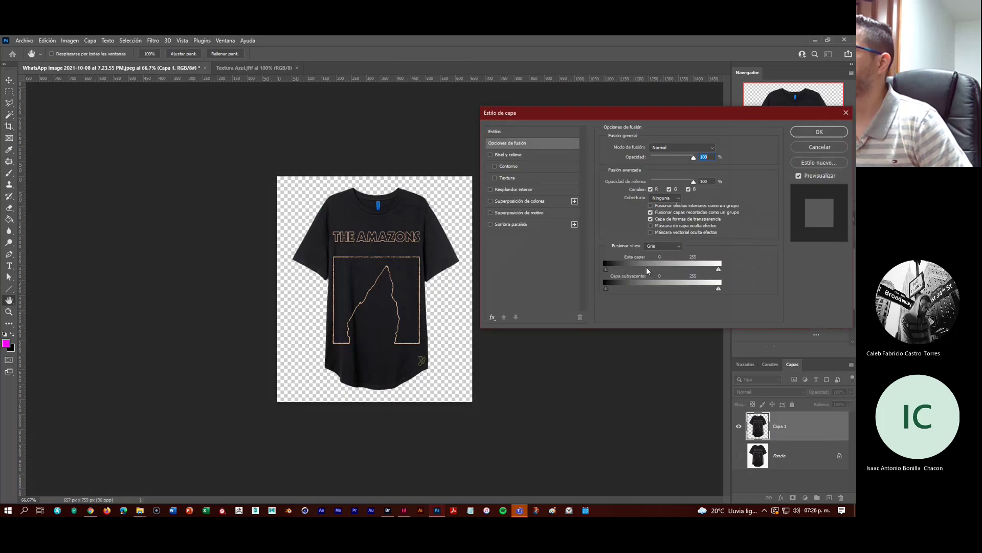
{"action": "left_click", "coordinate": [490, 224]}
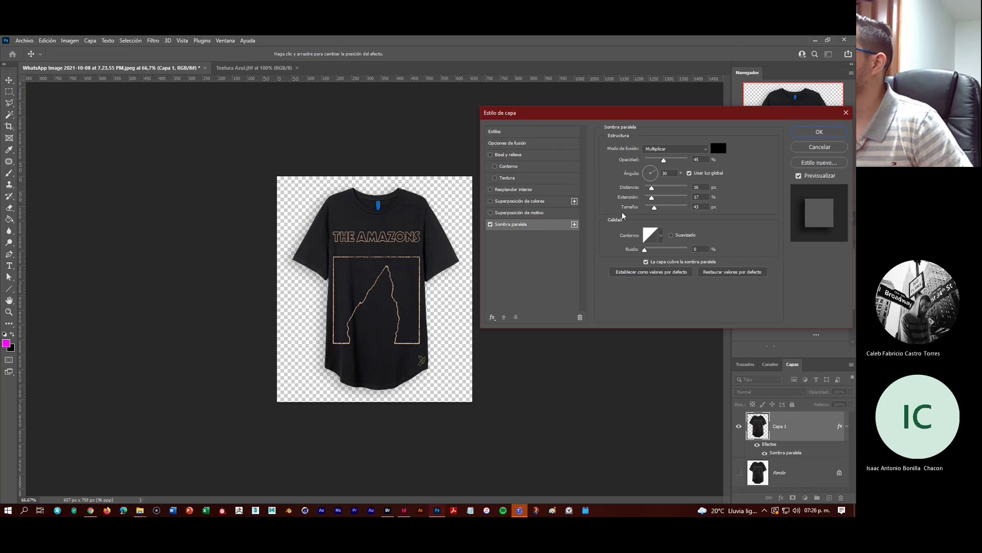
{"action": "mouse_move", "coordinate": [664, 160]}
{"action": "left_mouse_down"}
{"action": "mouse_move", "coordinate": [678, 164]}
{"action": "mouse_move", "coordinate": [669, 161]}
{"action": "left_mouse_up"}
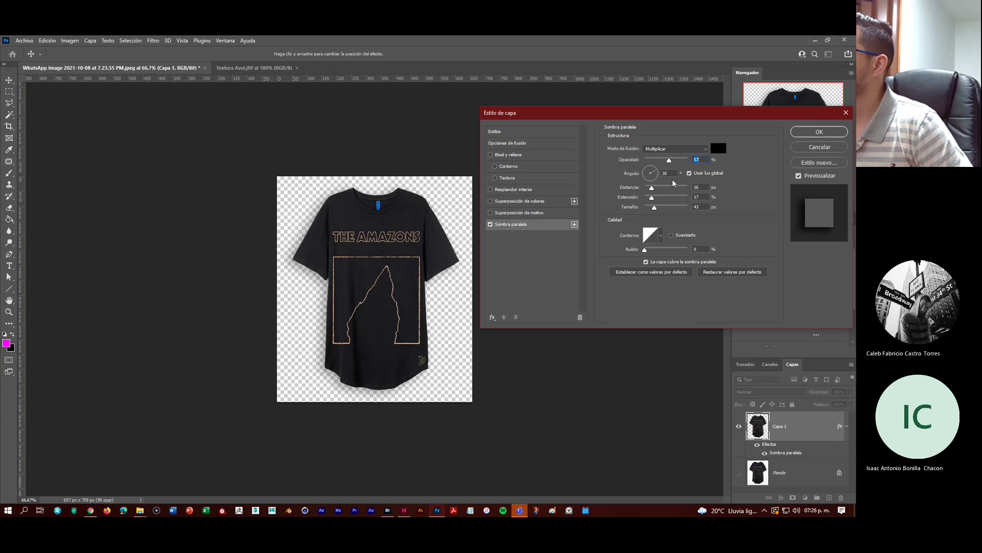
{"action": "left_click", "coordinate": [818, 131]}
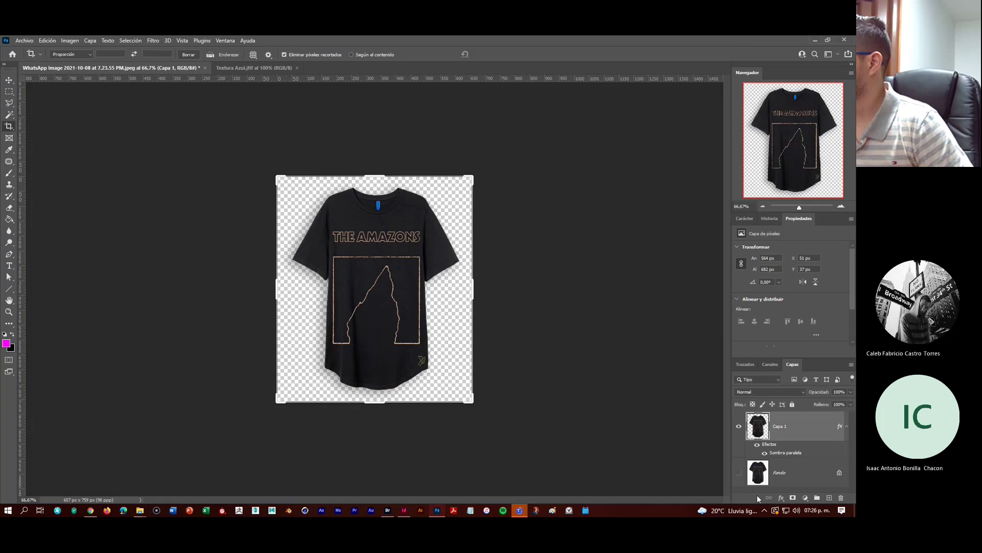
{"action": "left_click", "coordinate": [738, 473]}
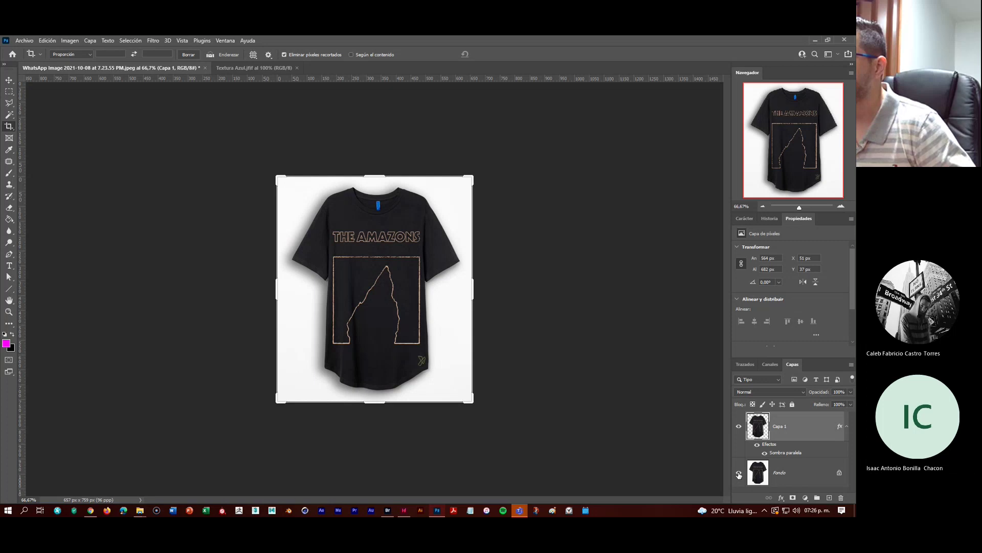
{"action": "left_click", "coordinate": [738, 473]}
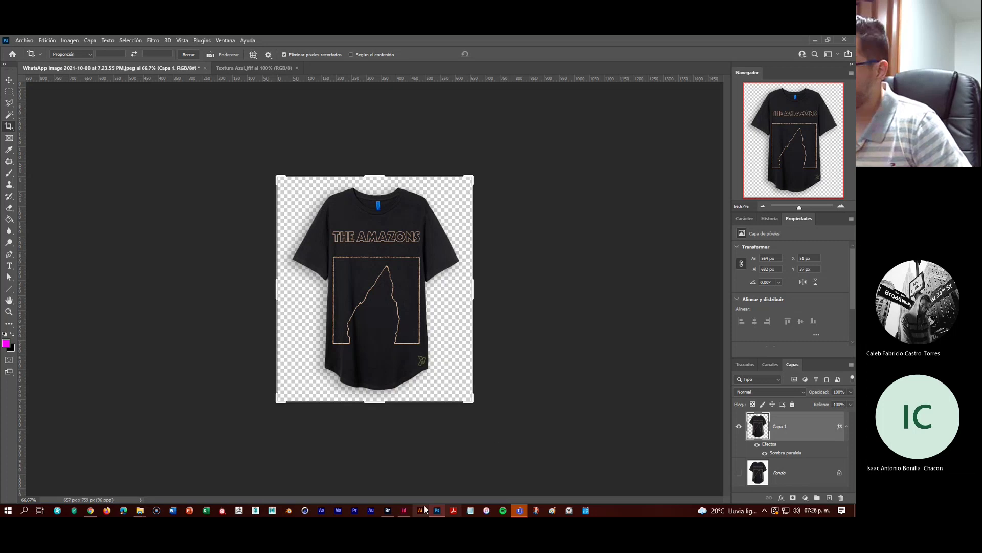
Switch to InDesign and apply an outer glow (Resplandor externo) with a size of 2 cm to the smaller shirt
{"action": "left_click", "coordinate": [405, 510]}
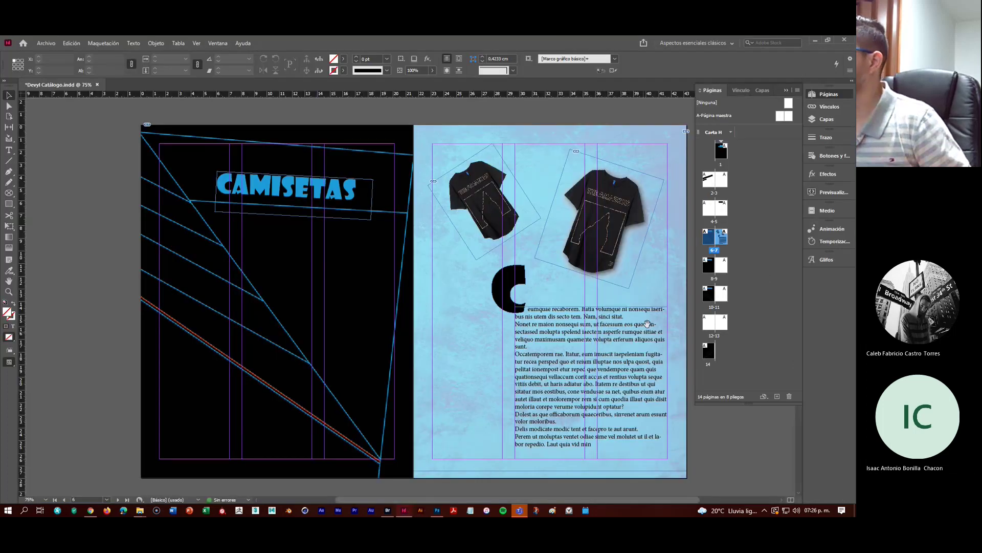
{"action": "scroll", "coordinate": [567, 275], "scroll_direction": "right", "scroll_amount": 3}
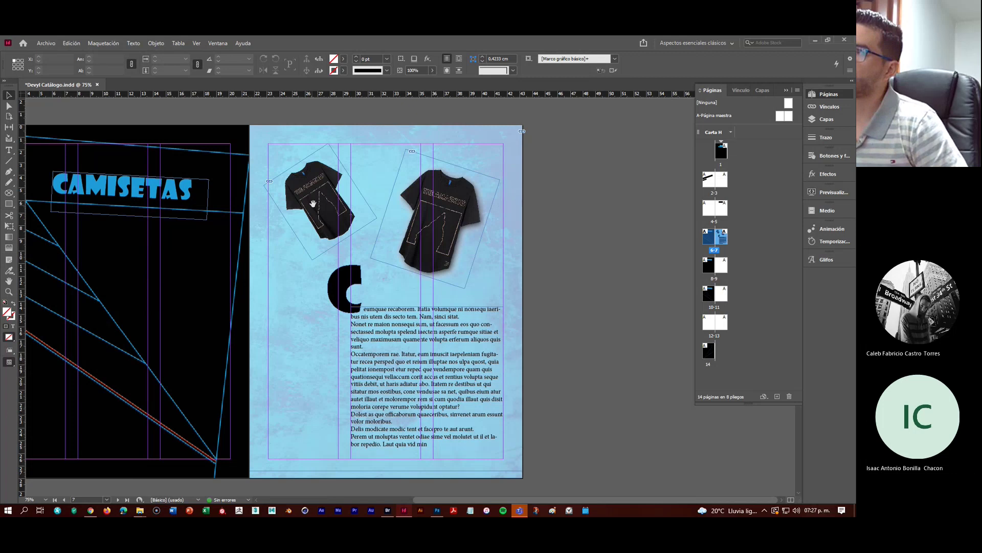
{"action": "left_click", "coordinate": [348, 205]}
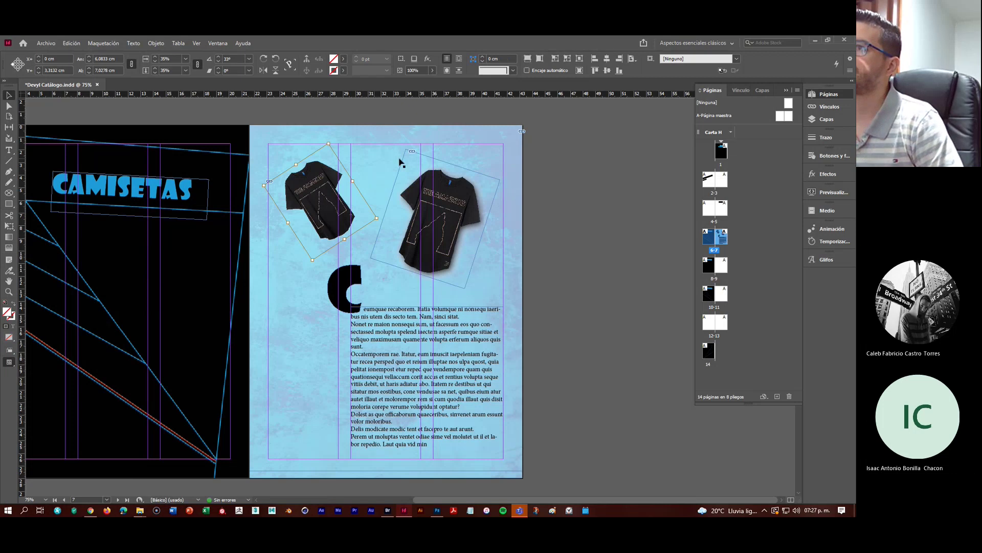
{"action": "left_click", "coordinate": [303, 172]}
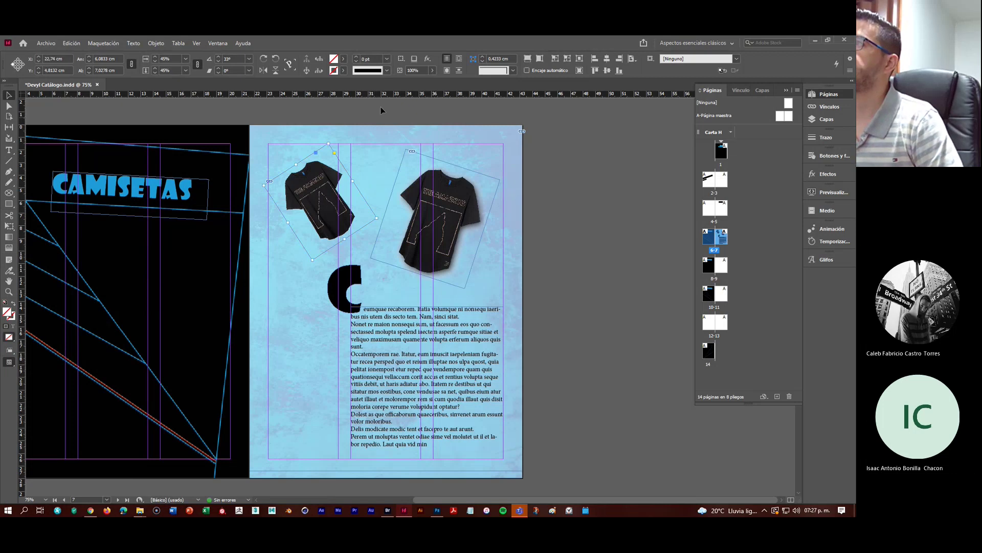
{"action": "left_click", "coordinate": [428, 59]}
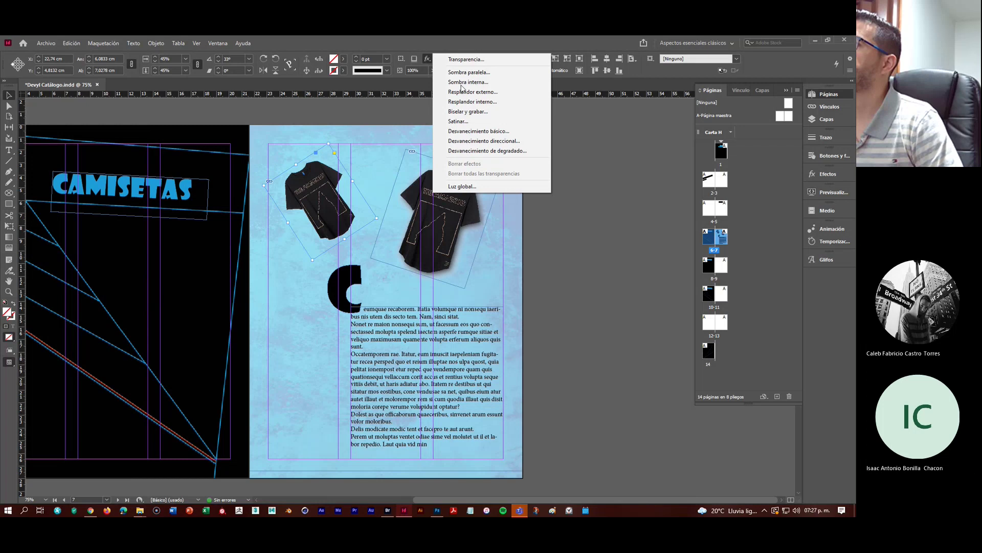
{"action": "left_click", "coordinate": [498, 93]}
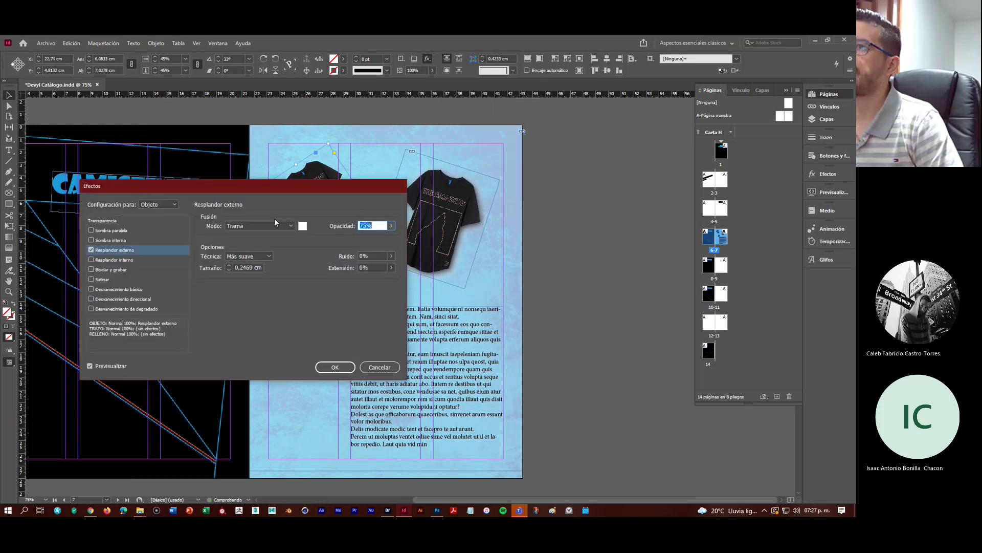
{"action": "left_click_drag", "start_coordinate": [220, 184], "coordinate": [577, 138]}
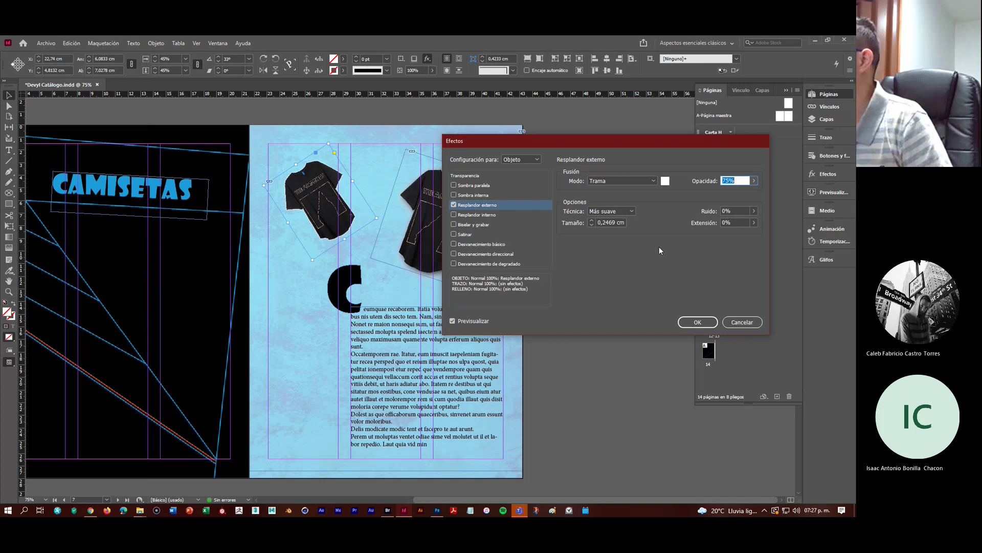
{"action": "left_click", "coordinate": [591, 220]}
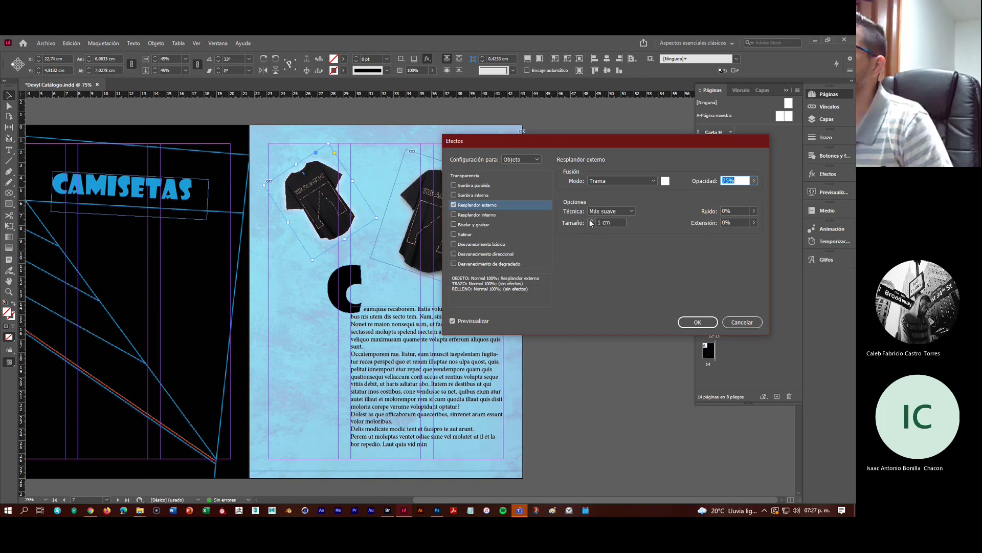
{"action": "left_click", "coordinate": [591, 220]}
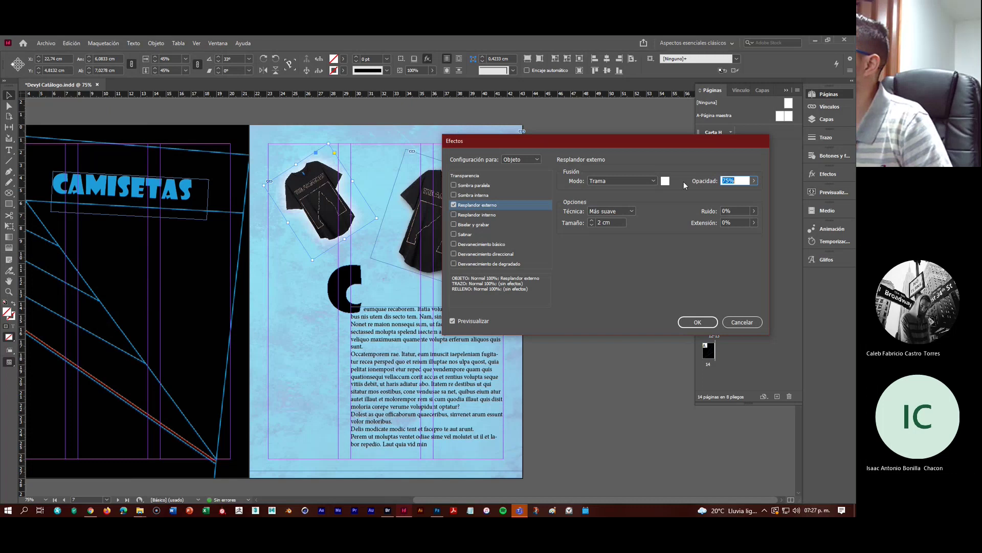
{"action": "left_click", "coordinate": [697, 322]}
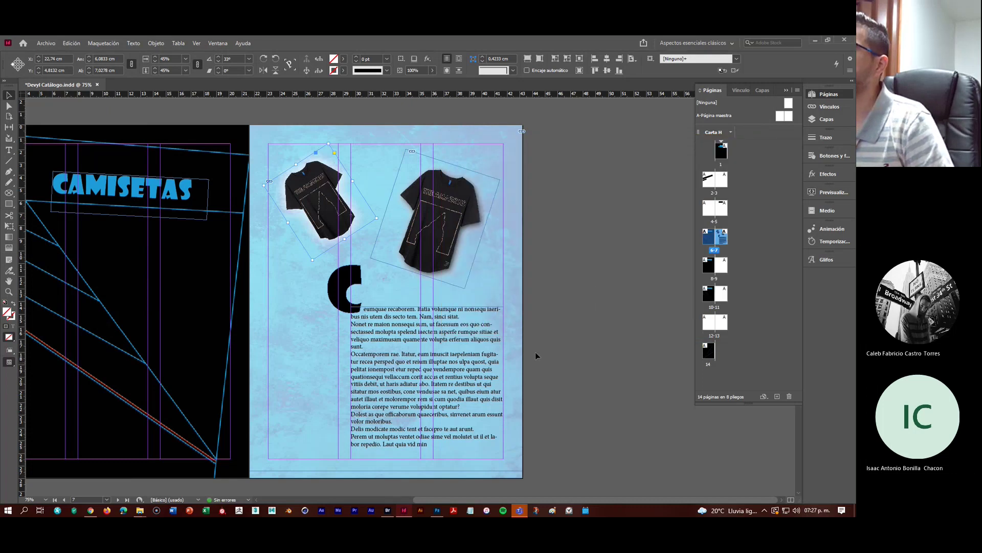
Select the blue texture image and enable a drop shadow (Sombra paralela) on it
{"action": "left_click", "coordinate": [438, 243]}
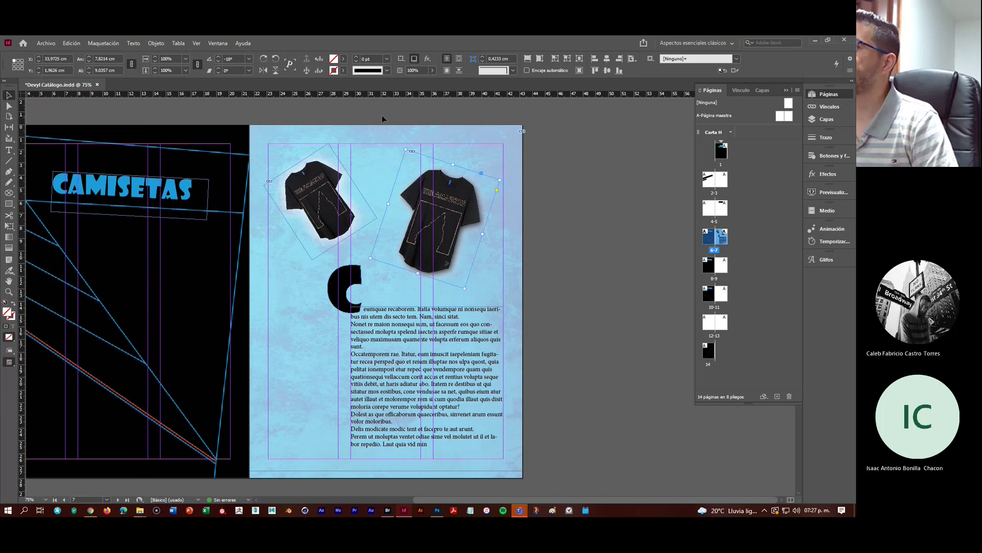
{"action": "left_click", "coordinate": [602, 238]}
{"action": "left_click", "coordinate": [505, 281]}
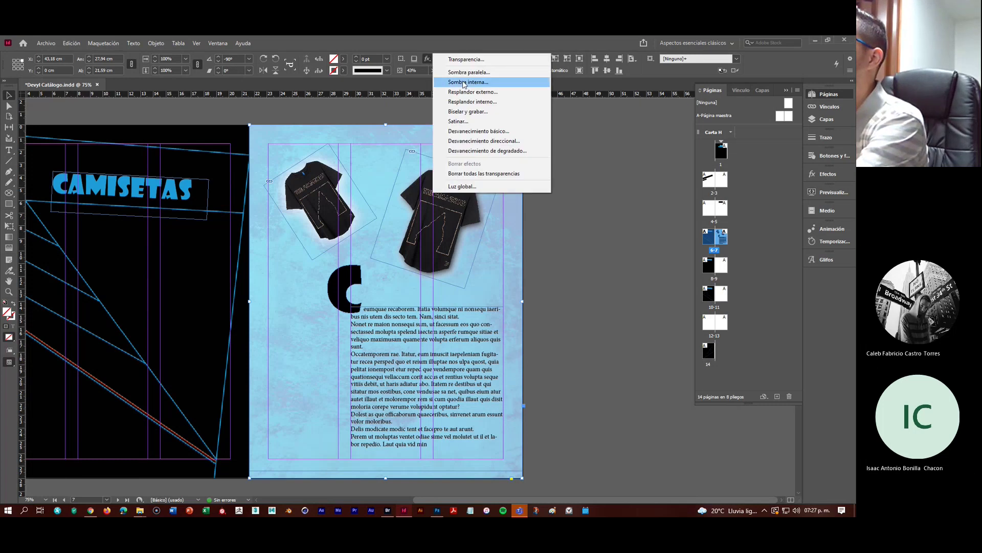
{"action": "left_click", "coordinate": [469, 73]}
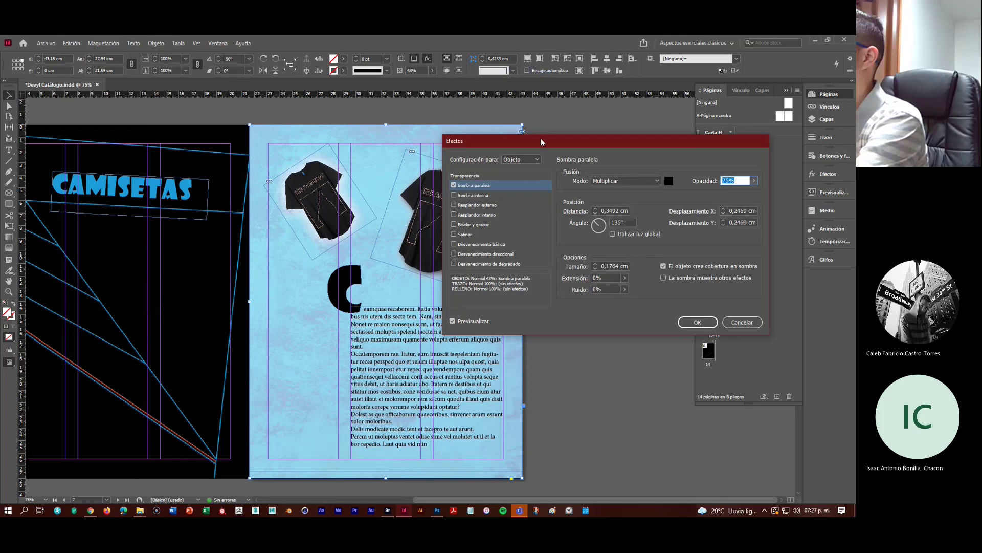
{"action": "left_click_drag", "start_coordinate": [541, 141], "coordinate": [634, 106]}
Try the Normal, Sobreexponer color and Superponer blend modes on the texture's shadow and return to Multiplicar
{"action": "left_click", "coordinate": [737, 147]}
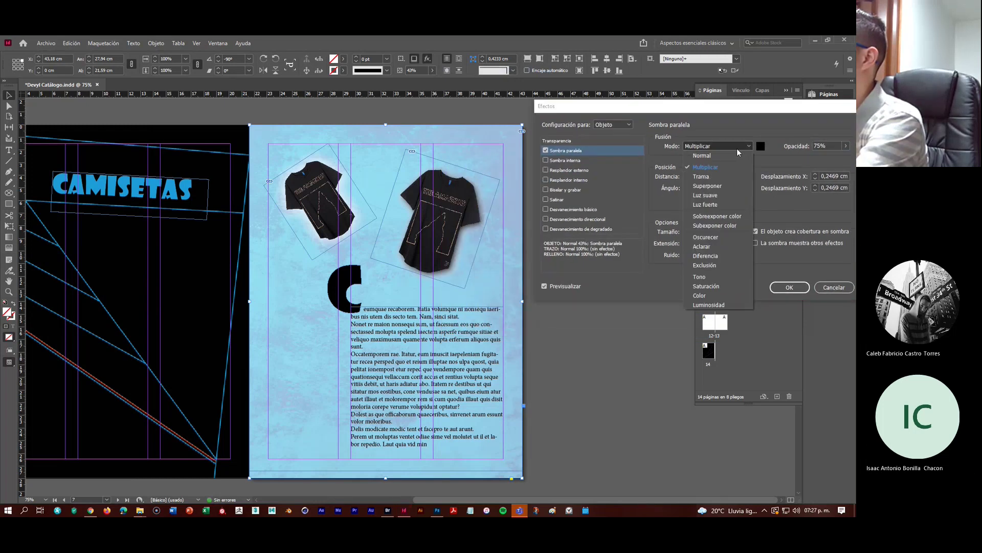
{"action": "left_click", "coordinate": [736, 155]}
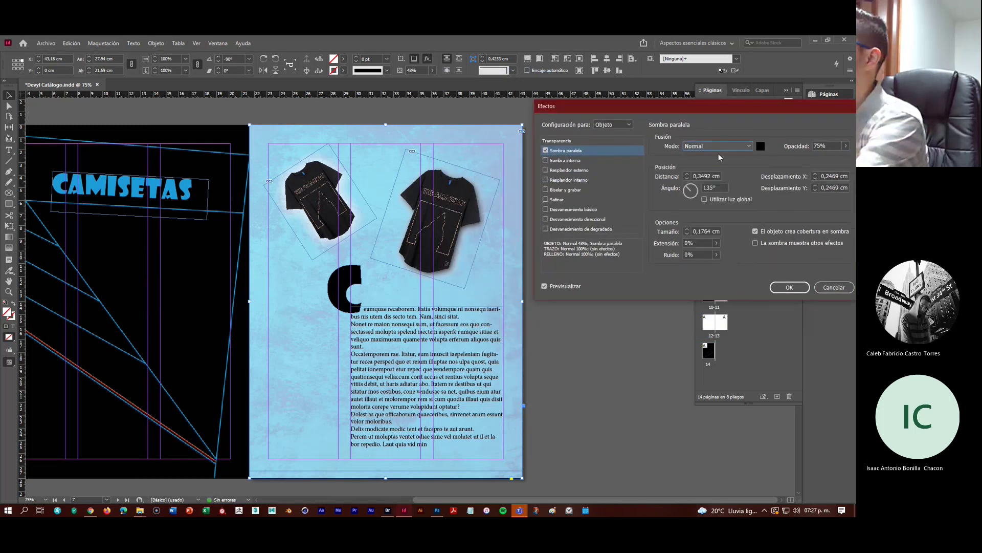
{"action": "left_click", "coordinate": [748, 145]}
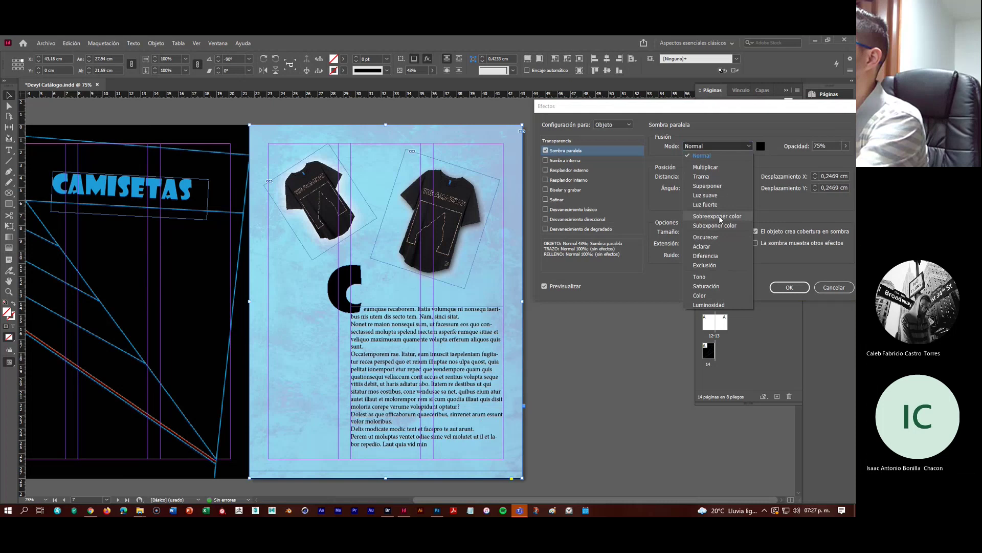
{"action": "left_click", "coordinate": [719, 216]}
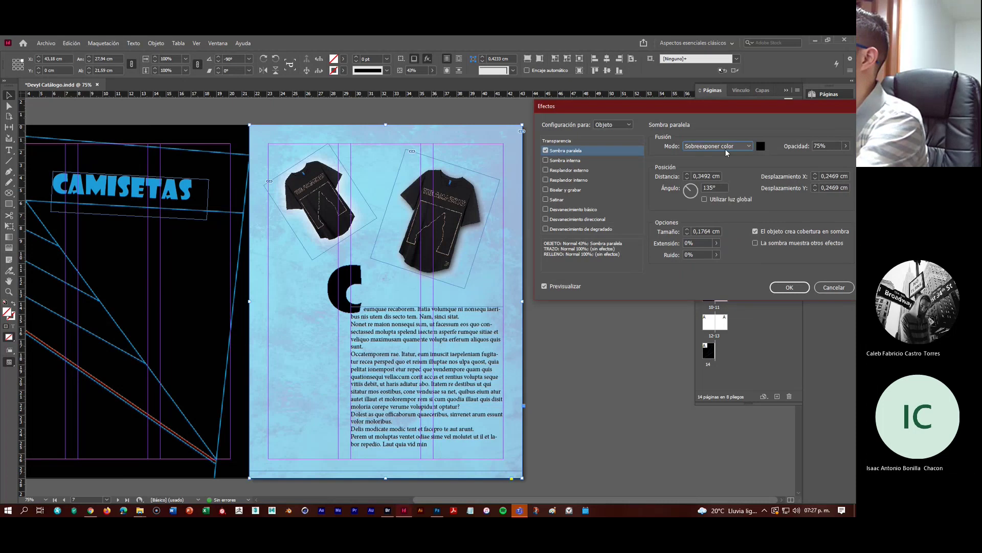
{"action": "left_click", "coordinate": [750, 146]}
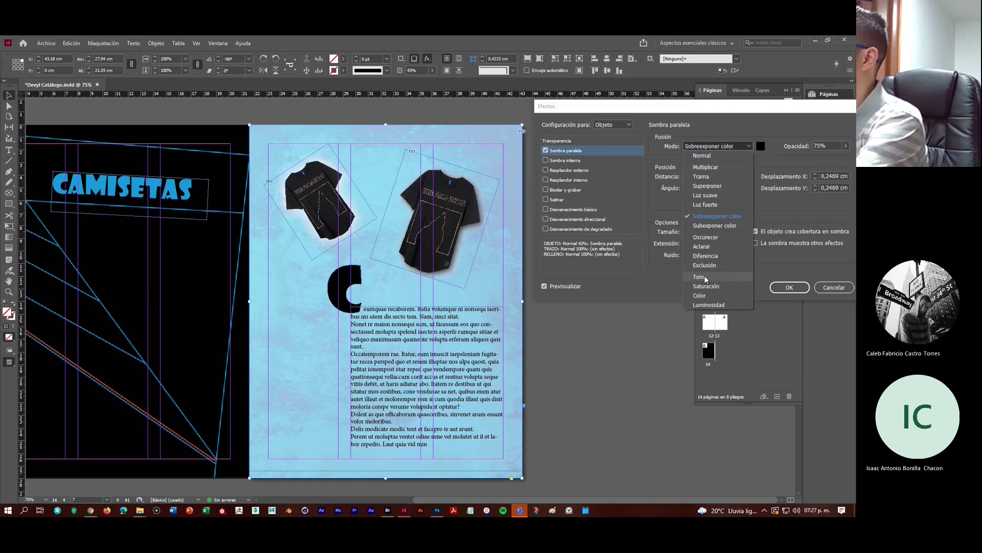
{"action": "left_click", "coordinate": [707, 186]}
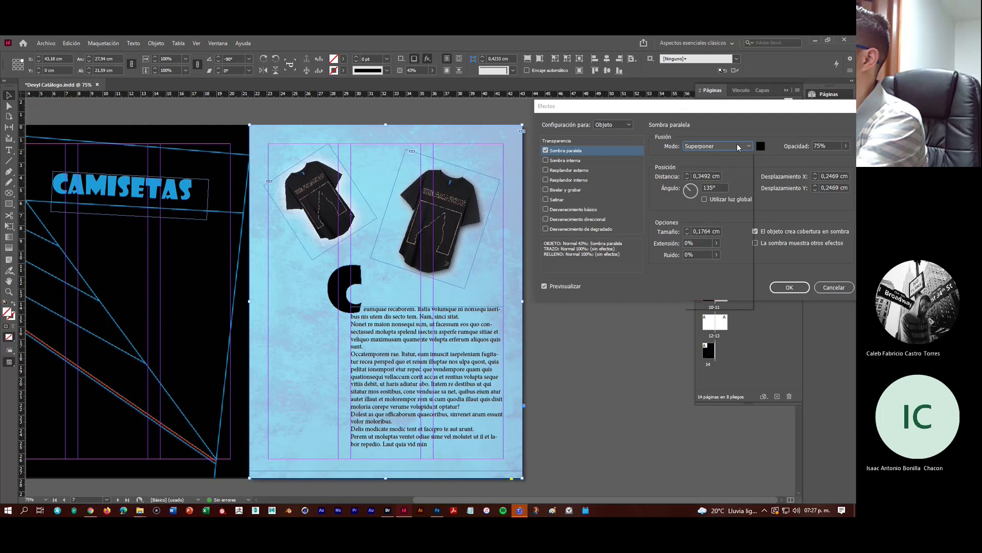
{"action": "left_click", "coordinate": [732, 147]}
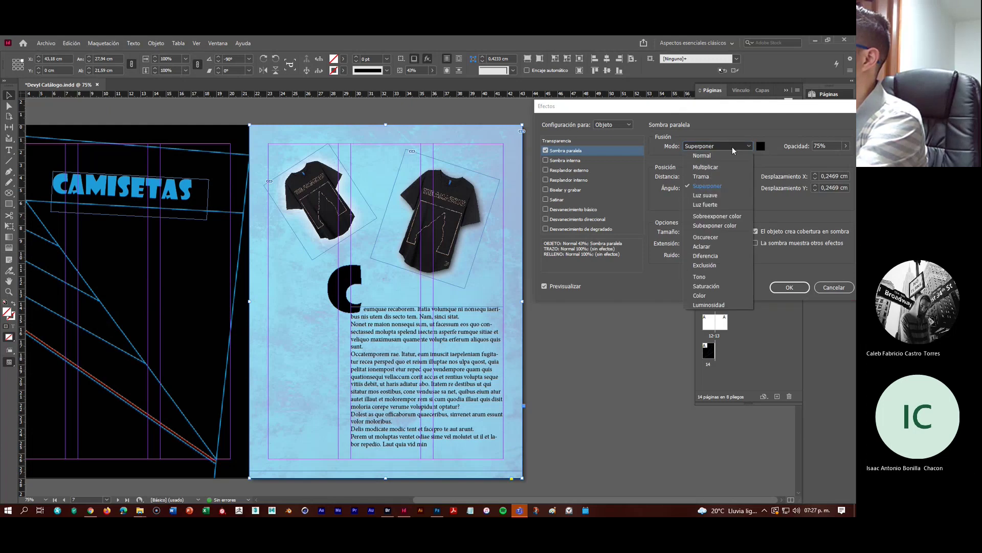
{"action": "left_click", "coordinate": [713, 168]}
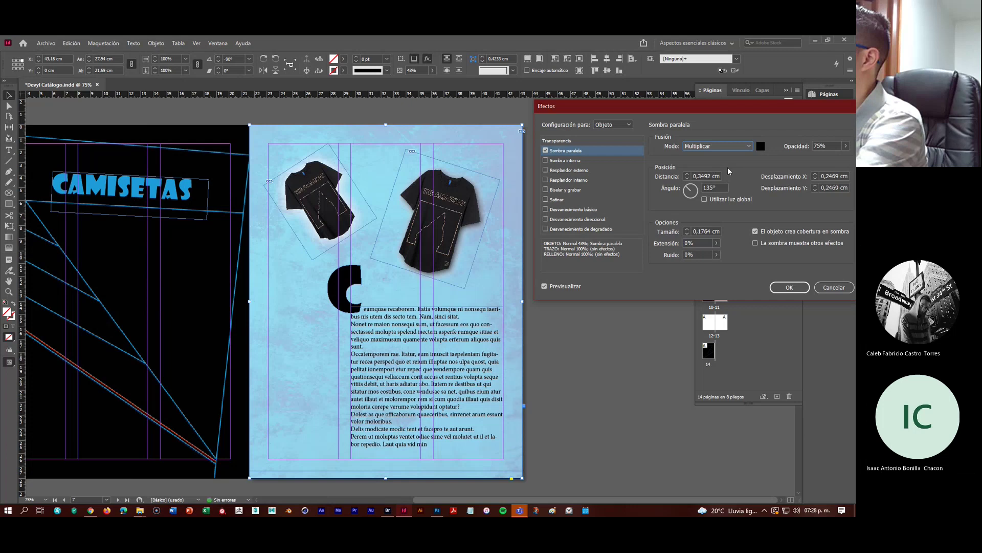
Apply the texture's drop shadow, deselect the image and save the catalogue document
{"action": "left_click", "coordinate": [789, 287]}
{"action": "left_click", "coordinate": [553, 229]}
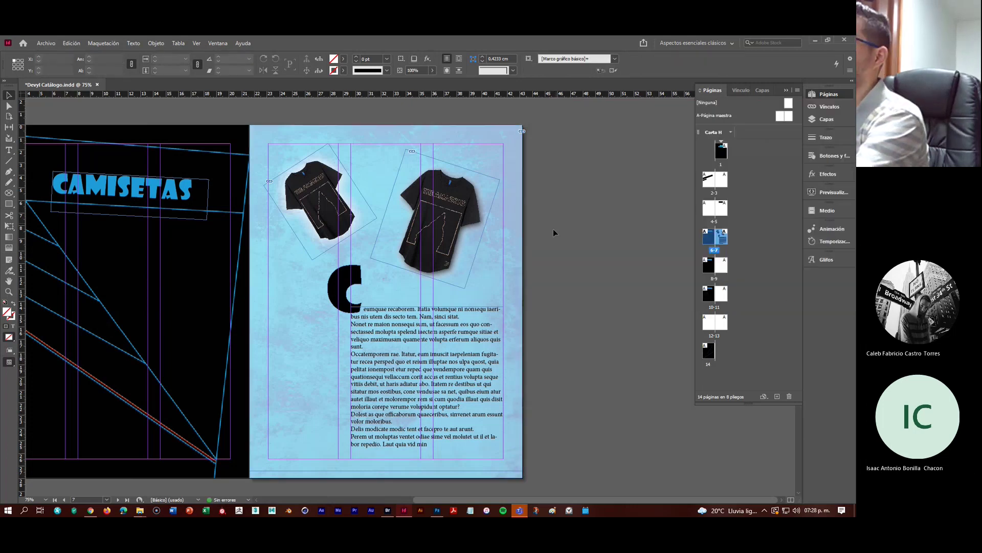
{"action": "left_click", "coordinate": [46, 43]}
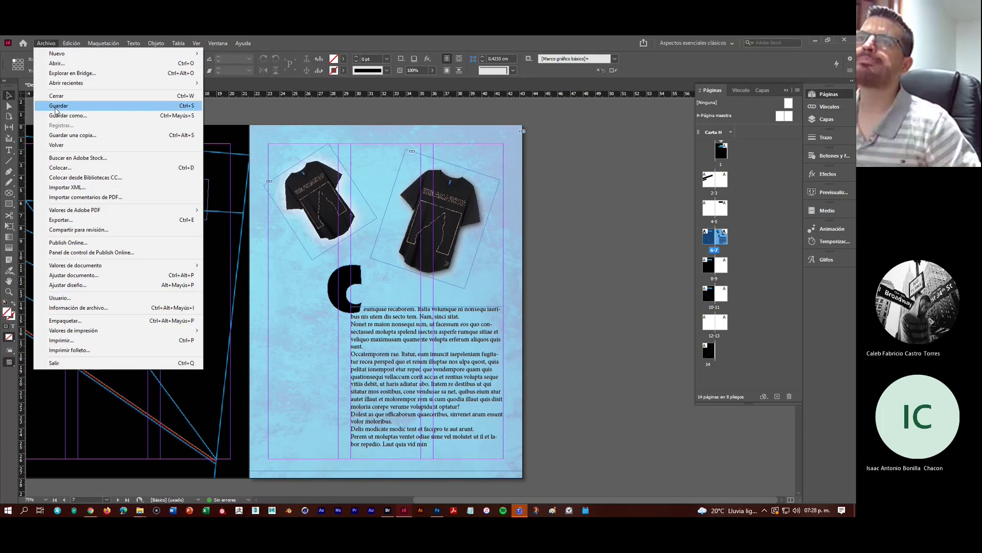
{"action": "left_click", "coordinate": [58, 105]}
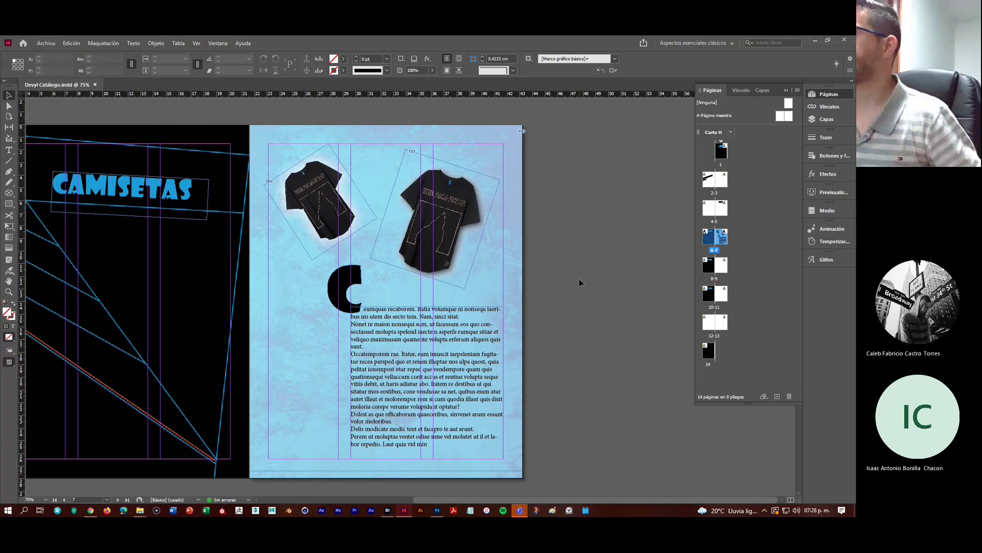
View the CAMISETAS spread in presentation mode and return to the layout
{"action": "key", "text": "shift+w"}
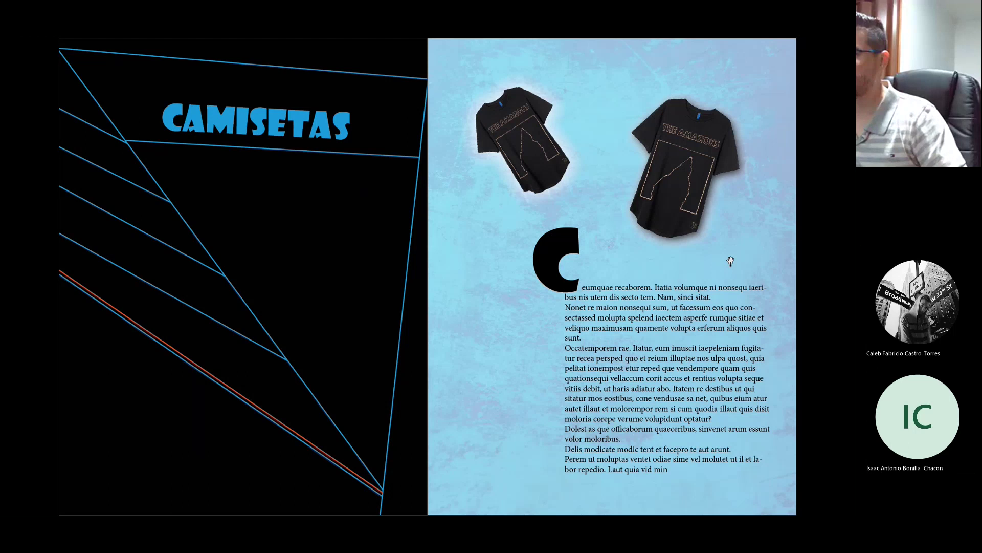
{"action": "key", "text": "Escape"}
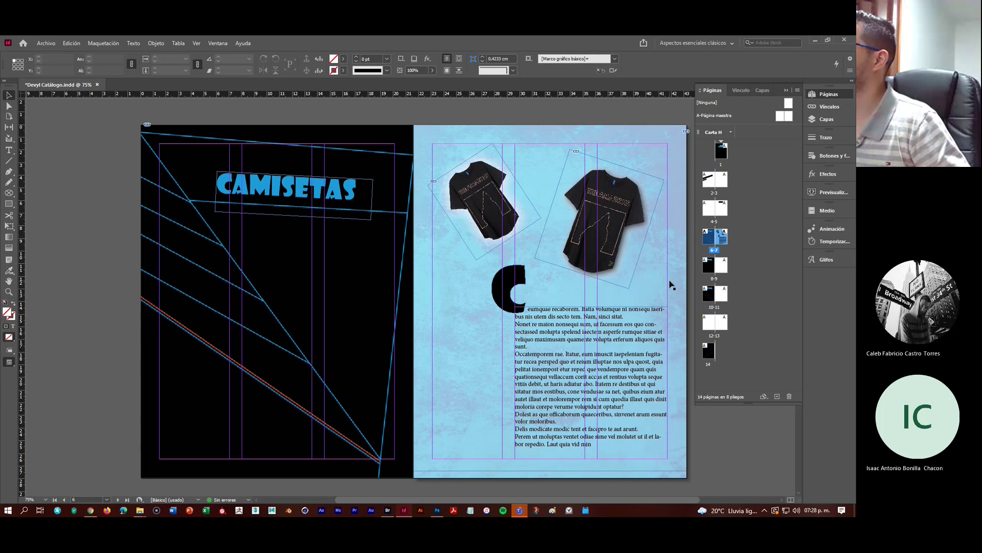
Raise the blue texture image's opacity to 100% and deselect it
{"action": "left_click", "coordinate": [554, 192]}
{"action": "left_click", "coordinate": [433, 70]}
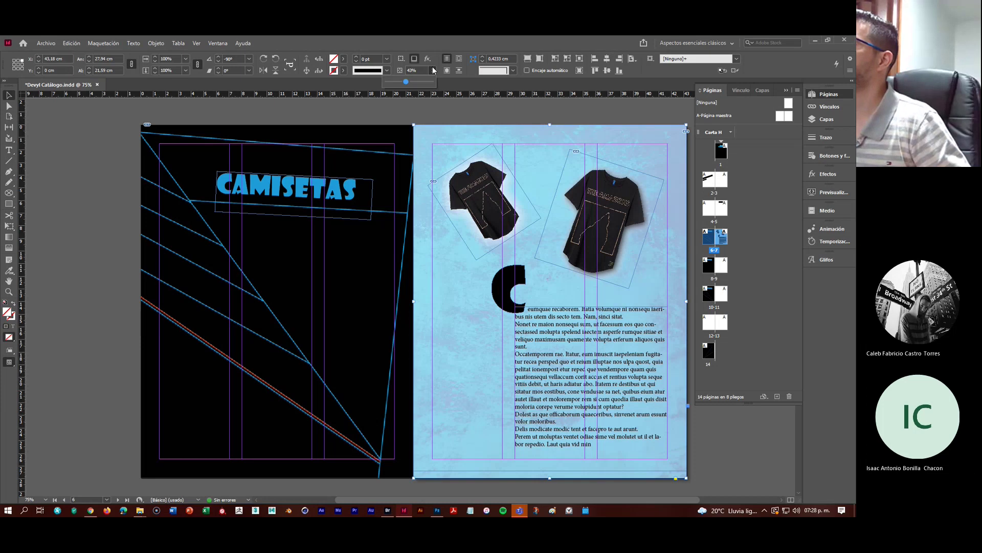
{"action": "left_click_drag", "start_coordinate": [406, 82], "coordinate": [484, 97]}
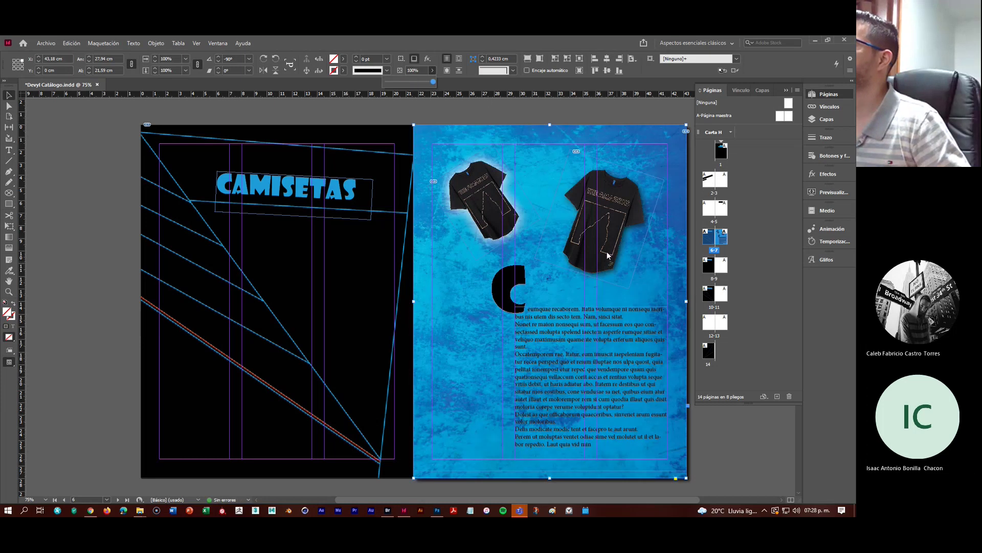
{"action": "left_click", "coordinate": [591, 106]}
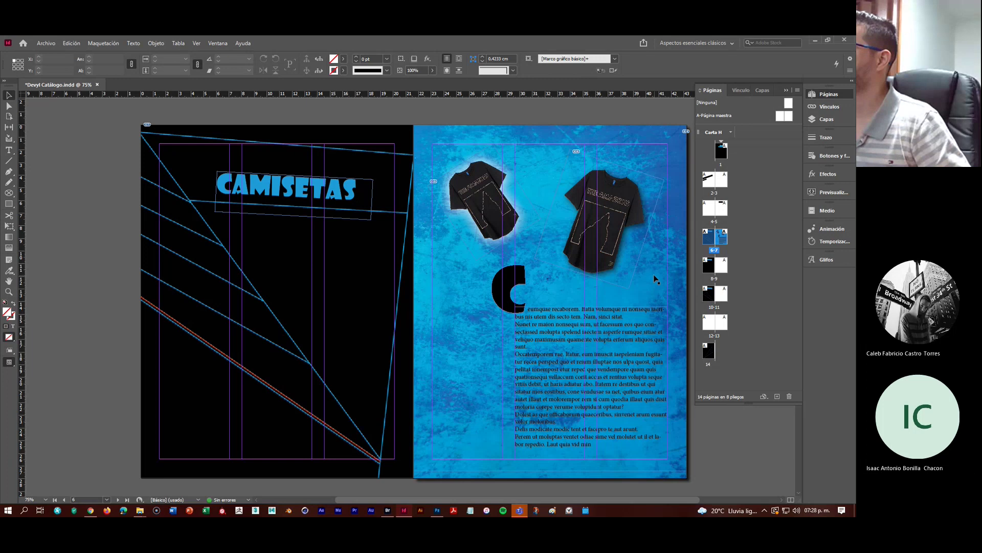
Select all the body text below the large initial C and set its fill colour to [Papel]
{"action": "left_click", "coordinate": [565, 347]}
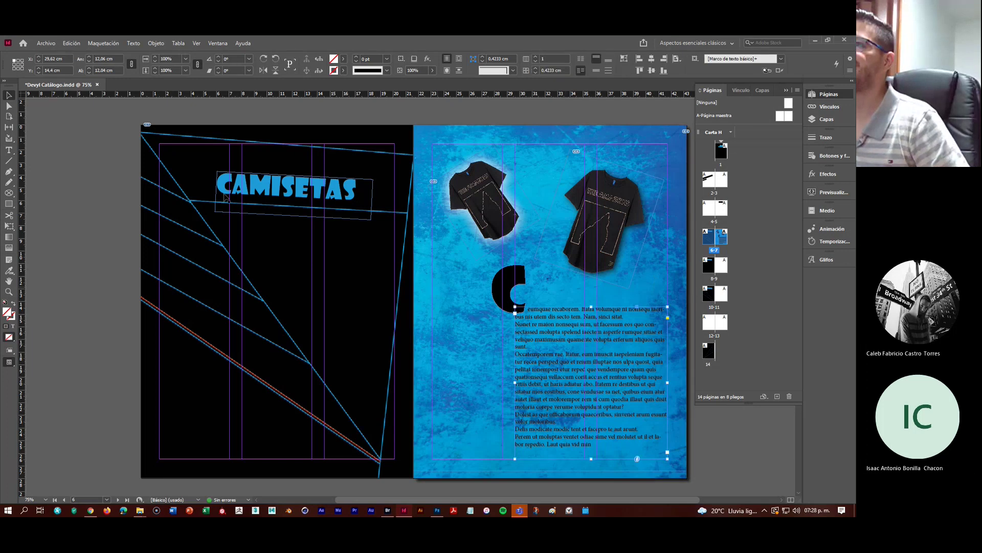
{"action": "left_click", "coordinate": [9, 149]}
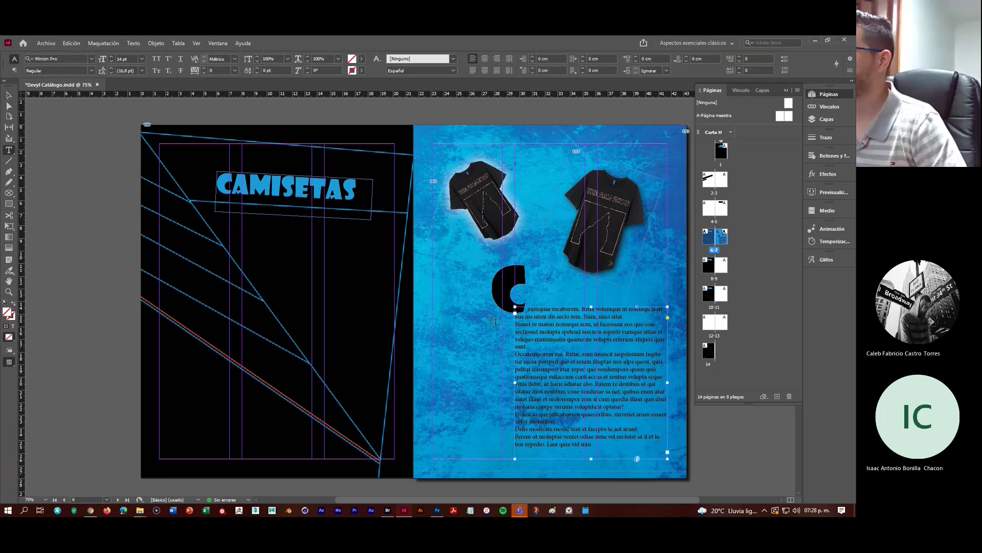
{"action": "left_click_drag", "start_coordinate": [526, 308], "coordinate": [613, 349]}
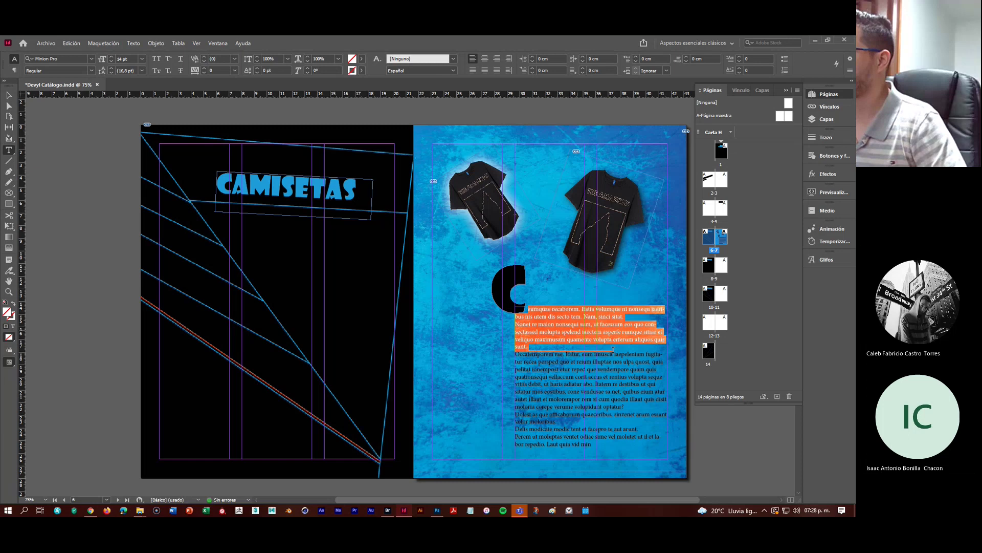
{"action": "key", "text": "ctrl+a"}
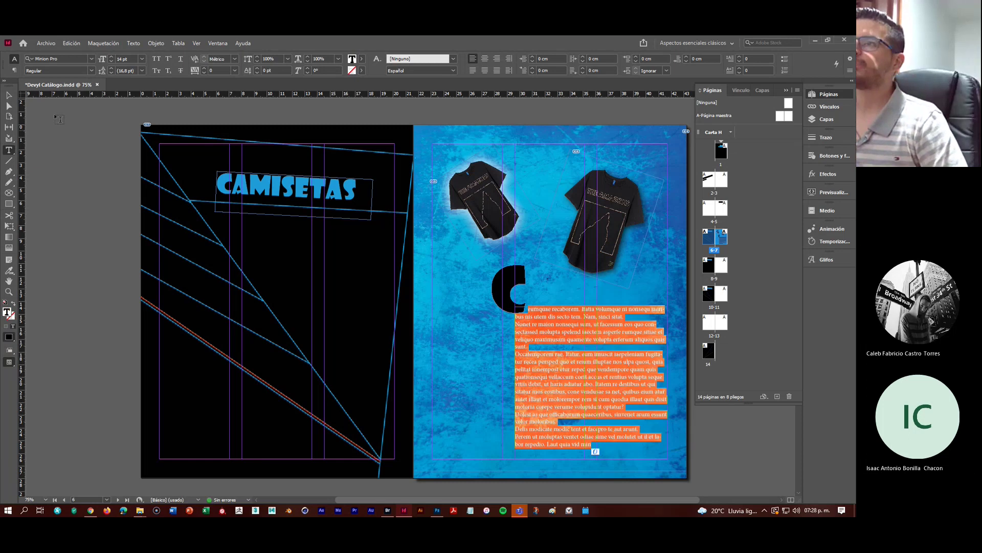
{"action": "left_click", "coordinate": [361, 59]}
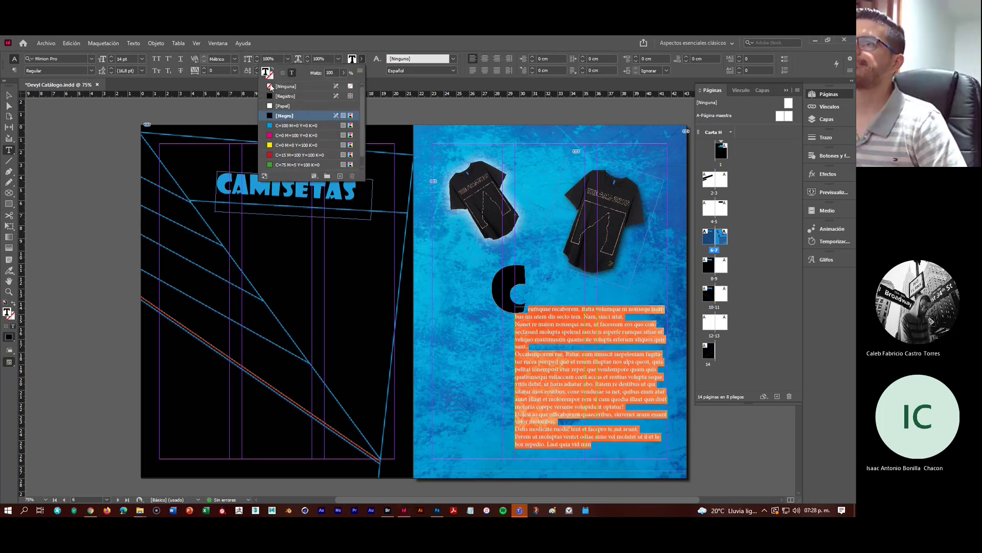
{"action": "left_click", "coordinate": [290, 107]}
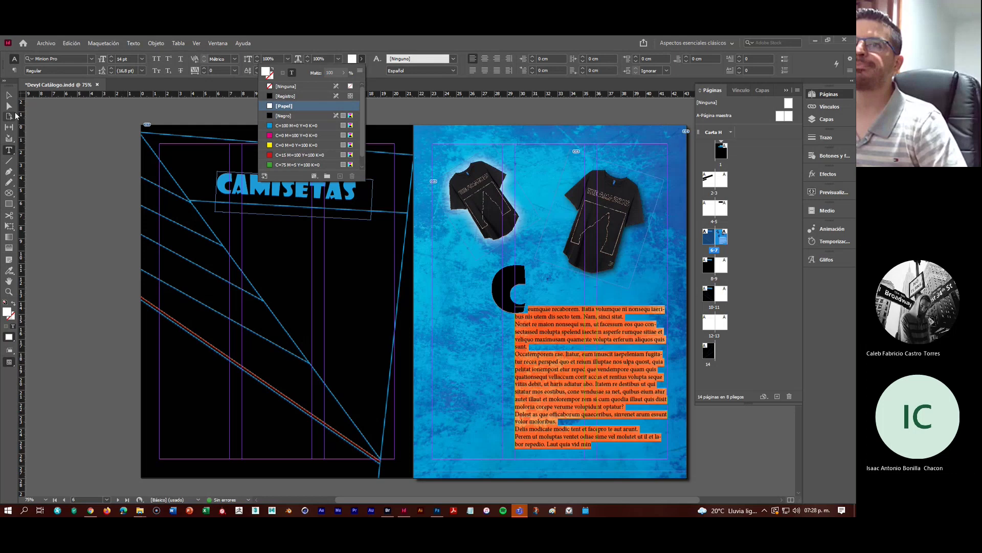
Edit the drop shadow of the larger shirt image and set the shadow's opacity to 100%
{"action": "key", "text": "Escape"}
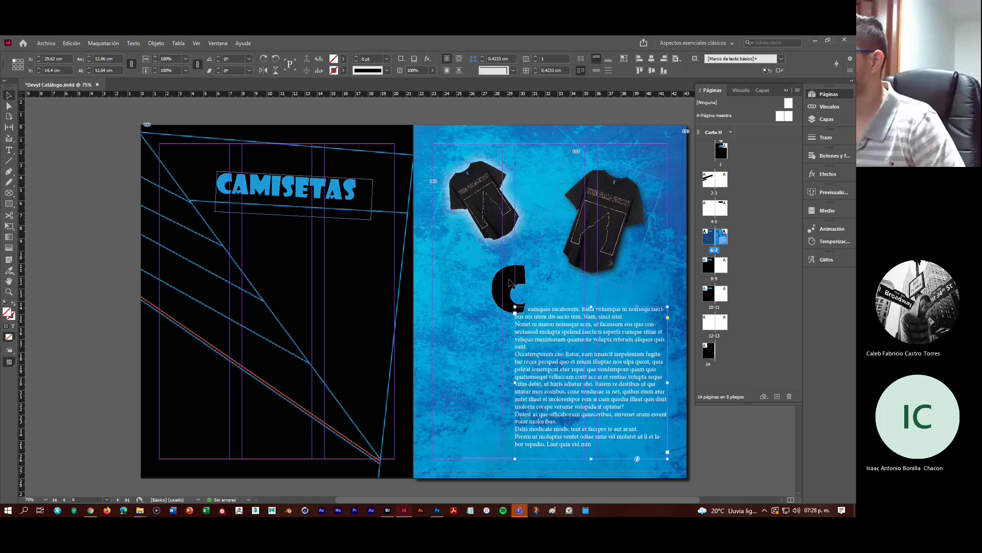
{"action": "left_click_drag", "start_coordinate": [510, 282], "coordinate": [502, 285]}
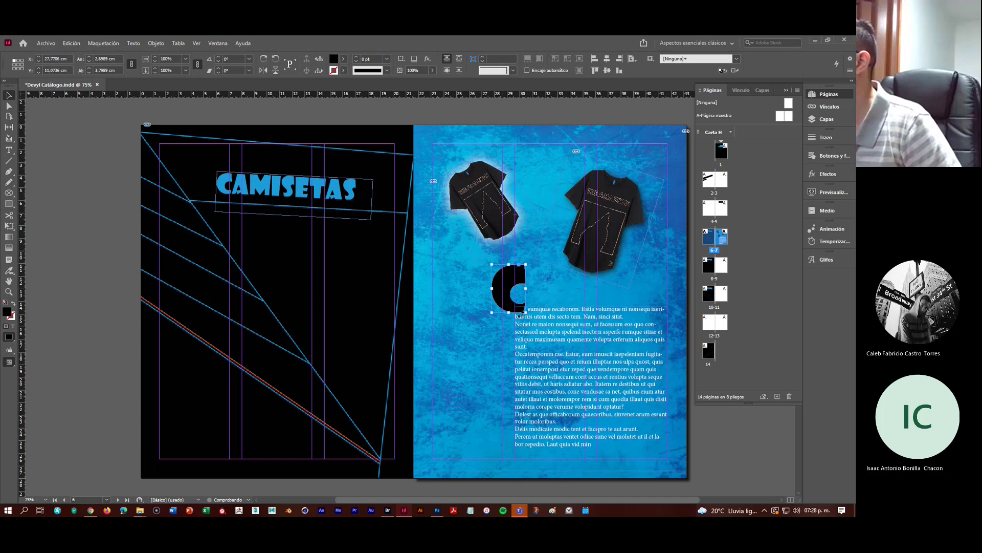
{"action": "left_click", "coordinate": [617, 214]}
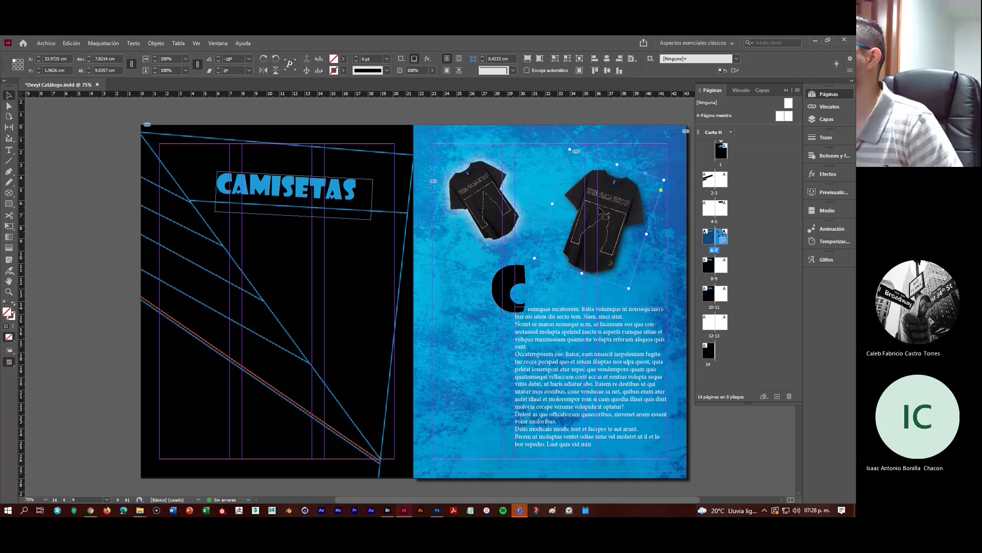
{"action": "left_click", "coordinate": [427, 58]}
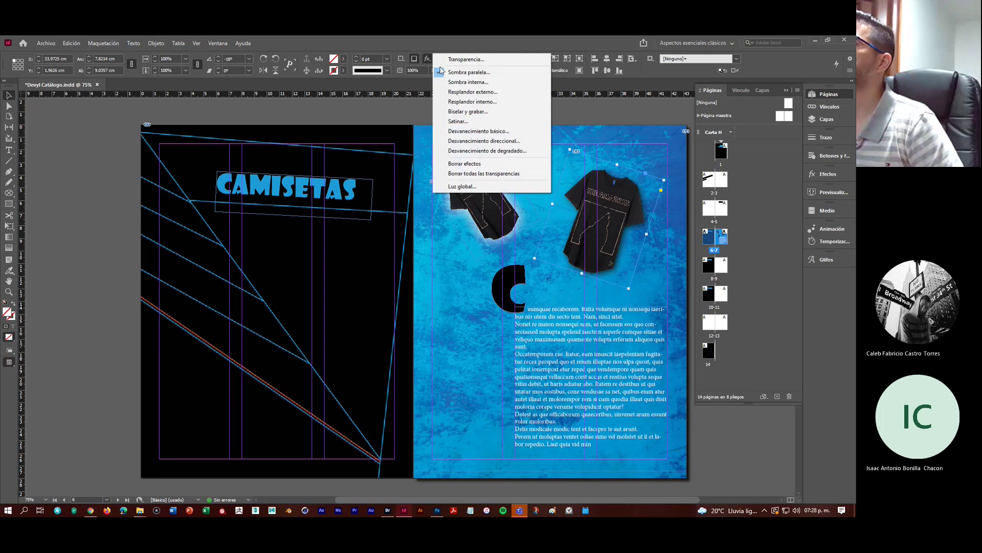
{"action": "left_click", "coordinate": [468, 72]}
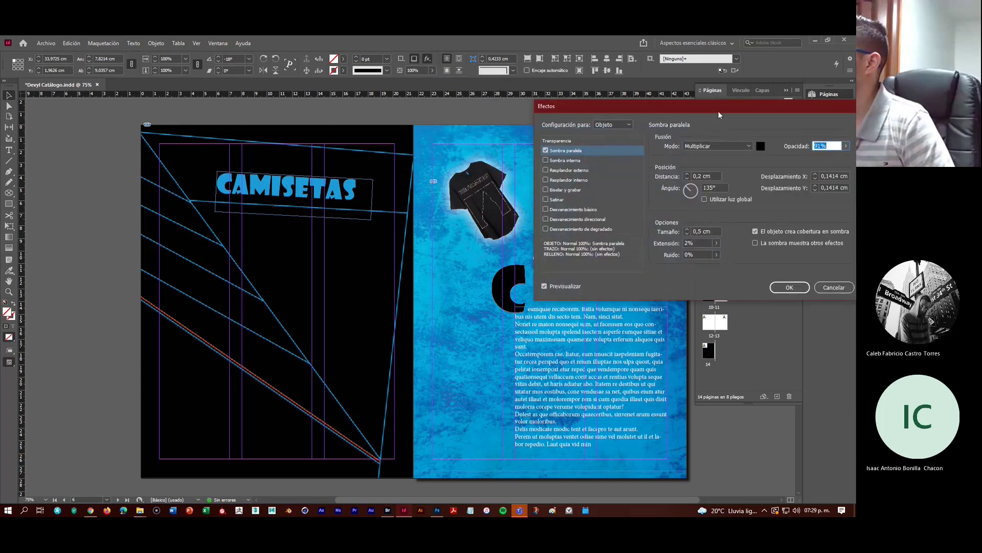
{"action": "left_click_drag", "start_coordinate": [780, 108], "coordinate": [252, 158]}
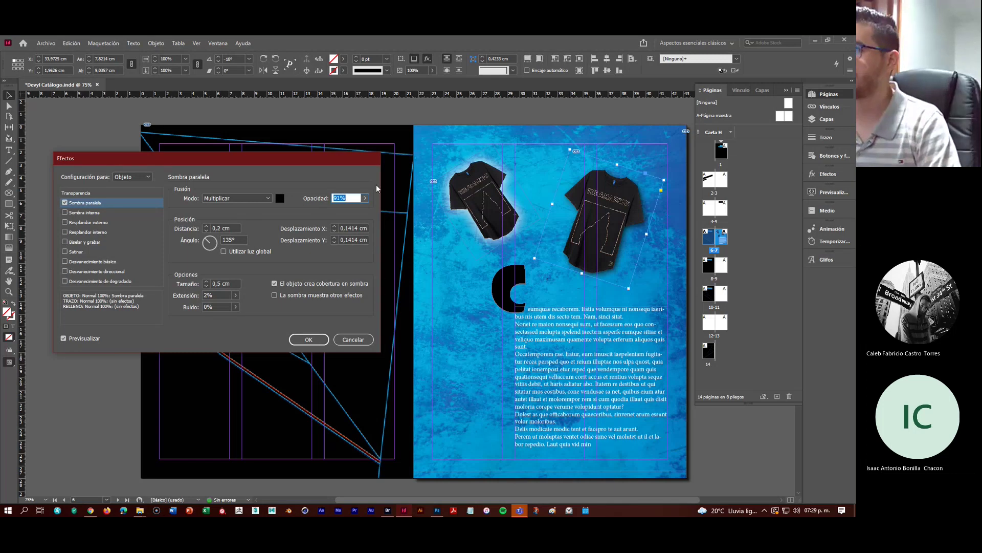
{"action": "type", "text": "100"}
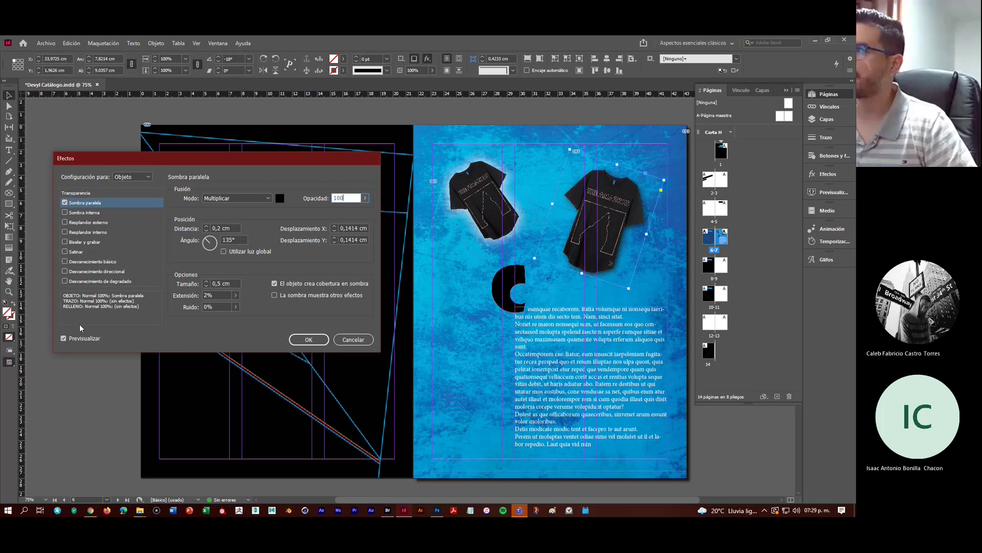
{"action": "left_click", "coordinate": [64, 339]}
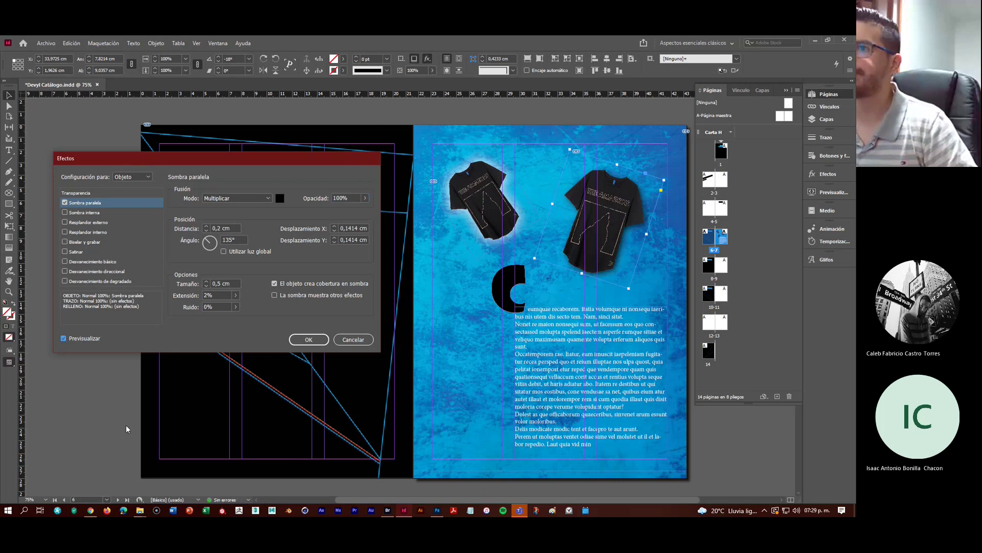
Set the larger shirt's drop shadow distance to 0,3 cm
{"action": "left_click", "coordinate": [236, 227]}
{"action": "left_click", "coordinate": [235, 226]}
{"action": "key", "text": "BackSpace"}
{"action": "key", "text": "BackSpace"}
{"action": "key", "text": "BackSpace"}
{"action": "key", "text": "BackSpace"}
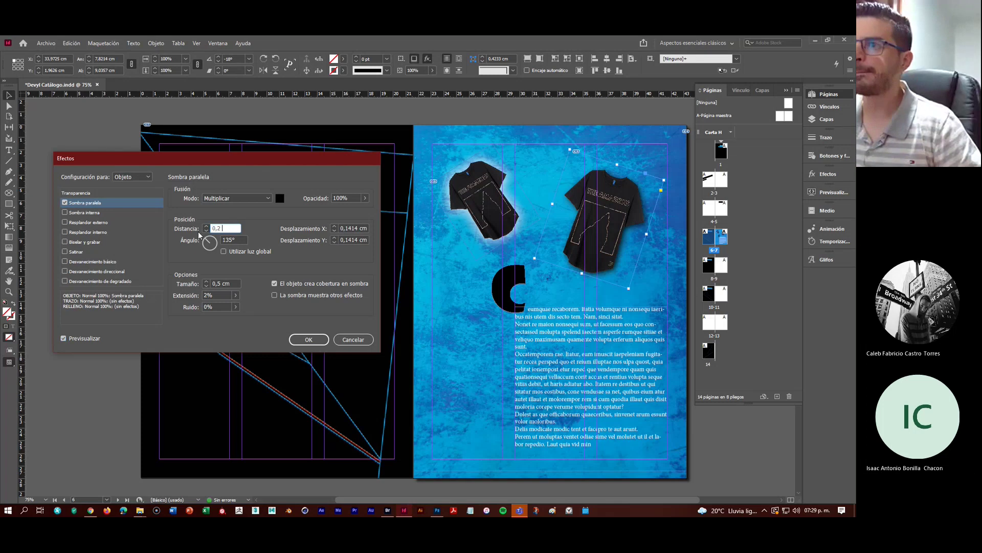
{"action": "type", "text": "3"}
{"action": "key", "text": "Tab"}
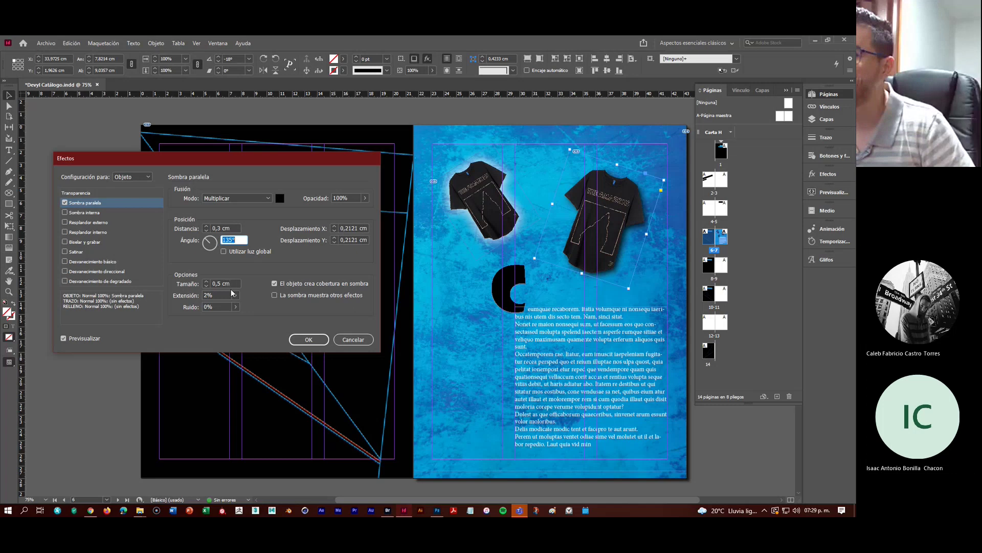
Set the drop shadow's extension to 5% and apply the effect to the larger shirt
{"action": "left_click", "coordinate": [215, 295]}
{"action": "key", "text": "BackSpace"}
{"action": "key", "text": "BackSpace"}
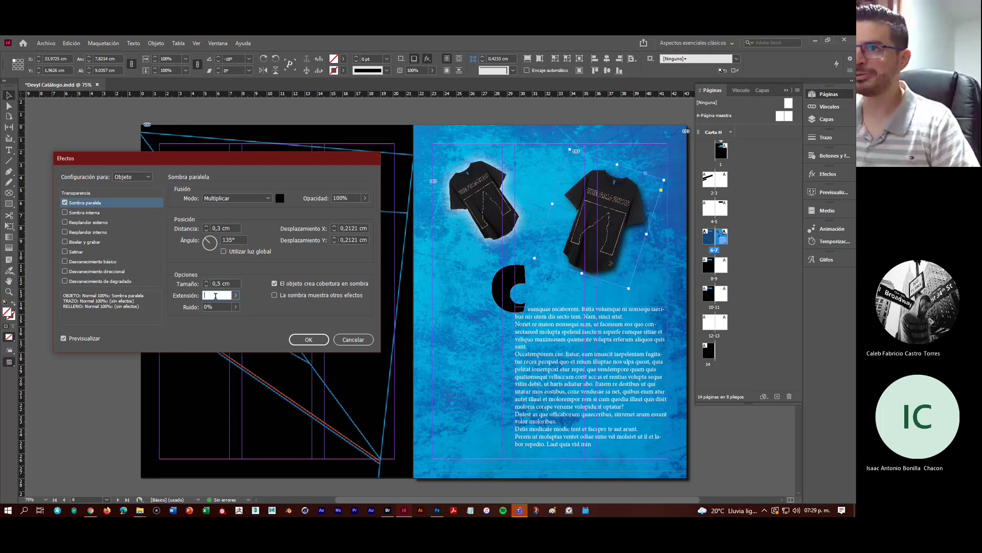
{"action": "type", "text": "5"}
{"action": "key", "text": "Tab"}
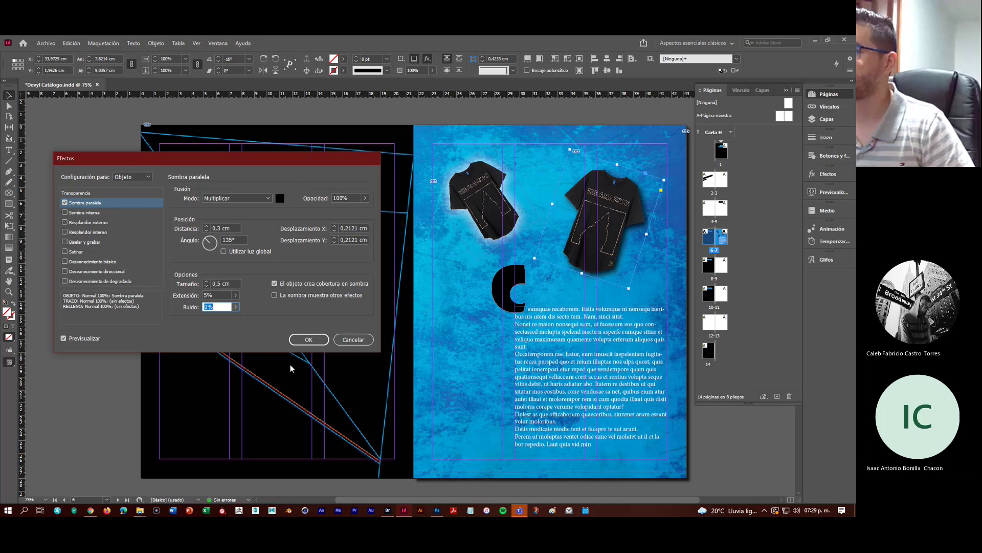
{"action": "left_click", "coordinate": [308, 340]}
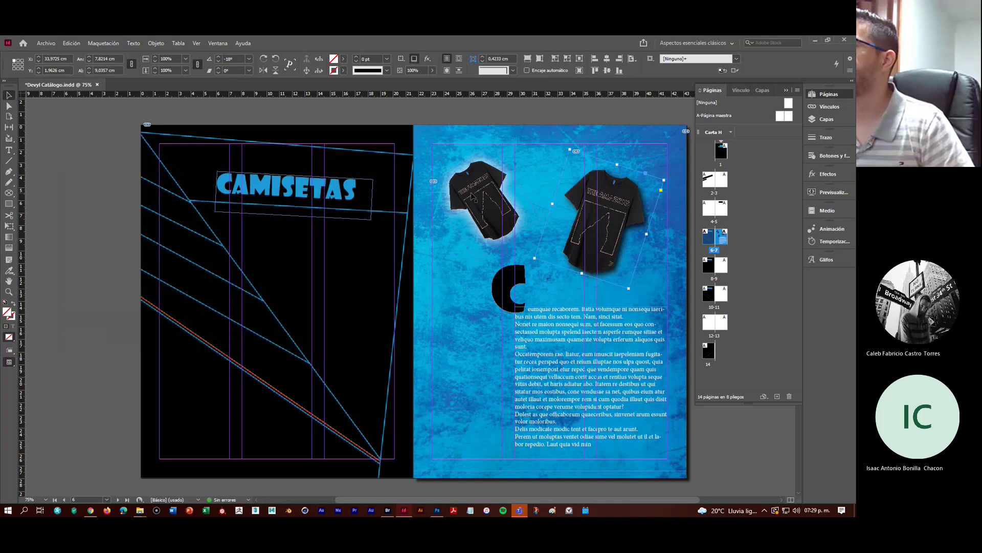
Edit the outer glow of the smaller shirt image and raise the glow's opacity to 100%
{"action": "left_click", "coordinate": [455, 214]}
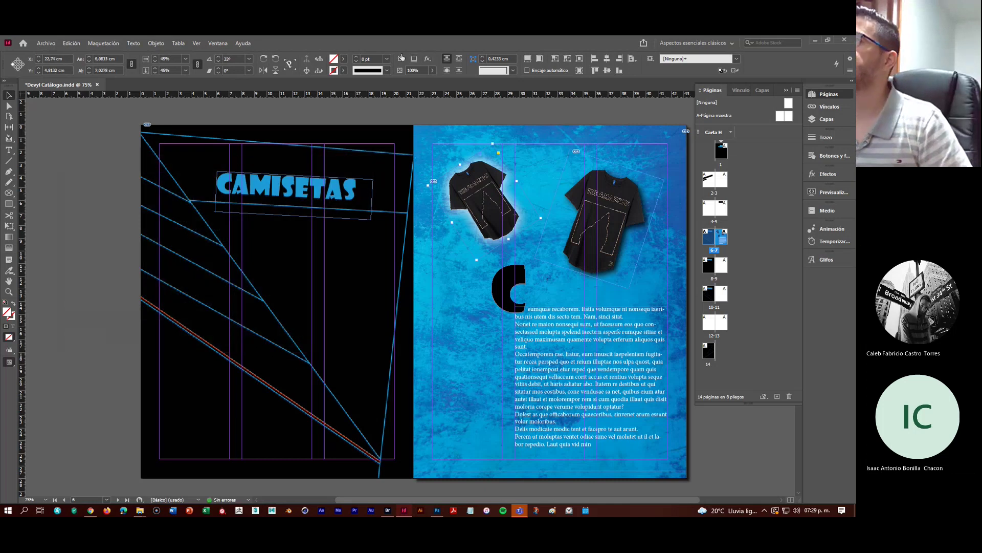
{"action": "left_click", "coordinate": [428, 60]}
{"action": "left_click", "coordinate": [471, 90]}
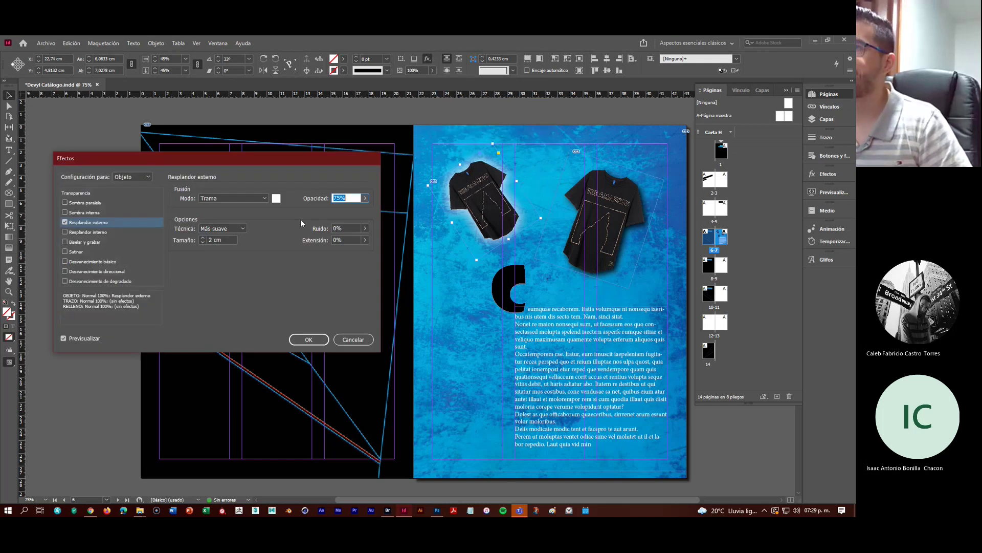
{"action": "left_click", "coordinate": [364, 198]}
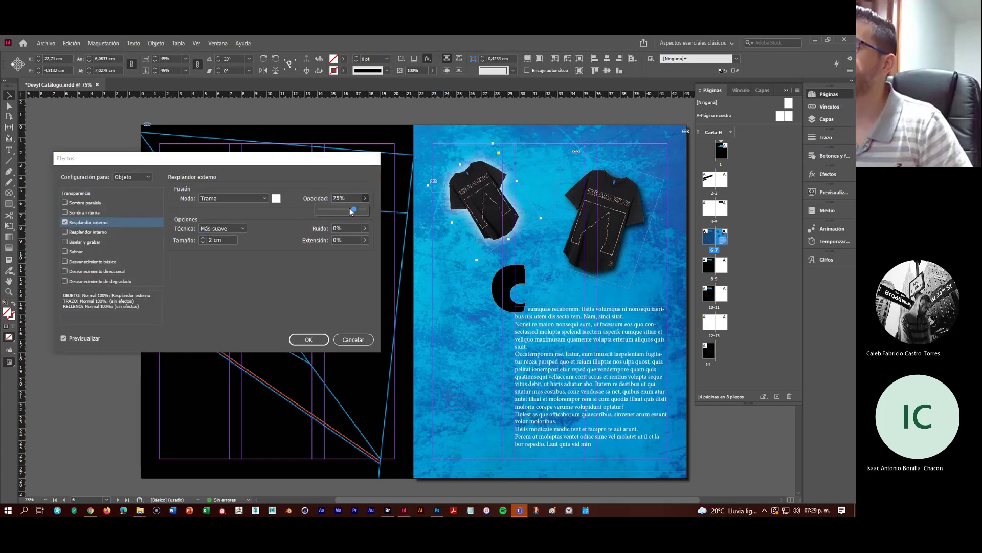
{"action": "left_click_drag", "start_coordinate": [352, 210], "coordinate": [385, 208]}
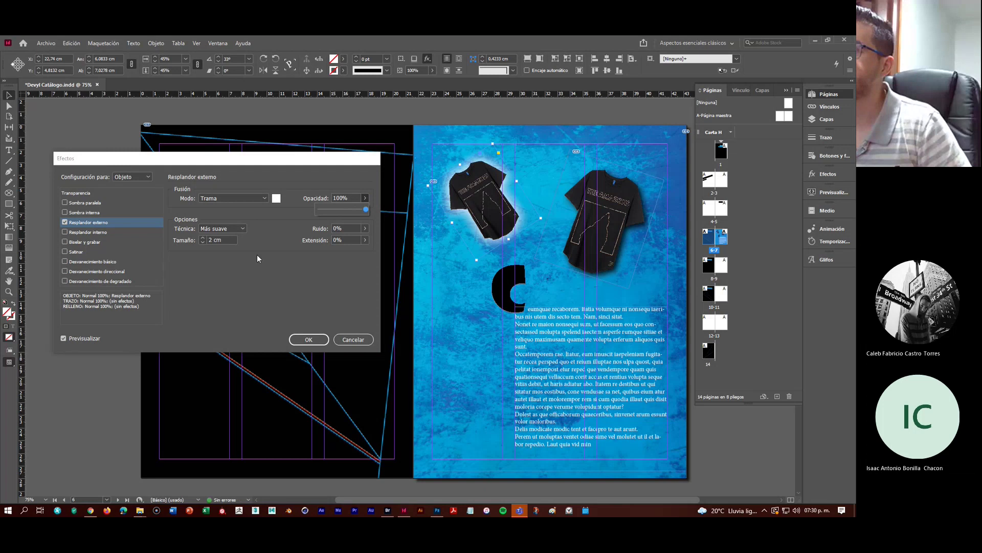
{"action": "left_click", "coordinate": [248, 287]}
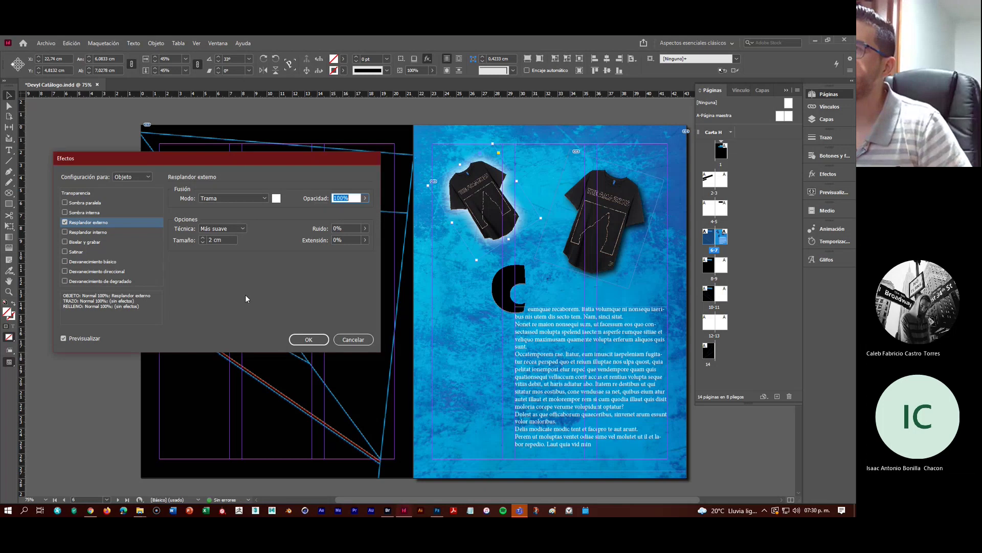
Try the Precisa technique on the smaller shirt's outer glow and restore Más suave
{"action": "left_click", "coordinate": [241, 231]}
{"action": "left_click", "coordinate": [226, 247]}
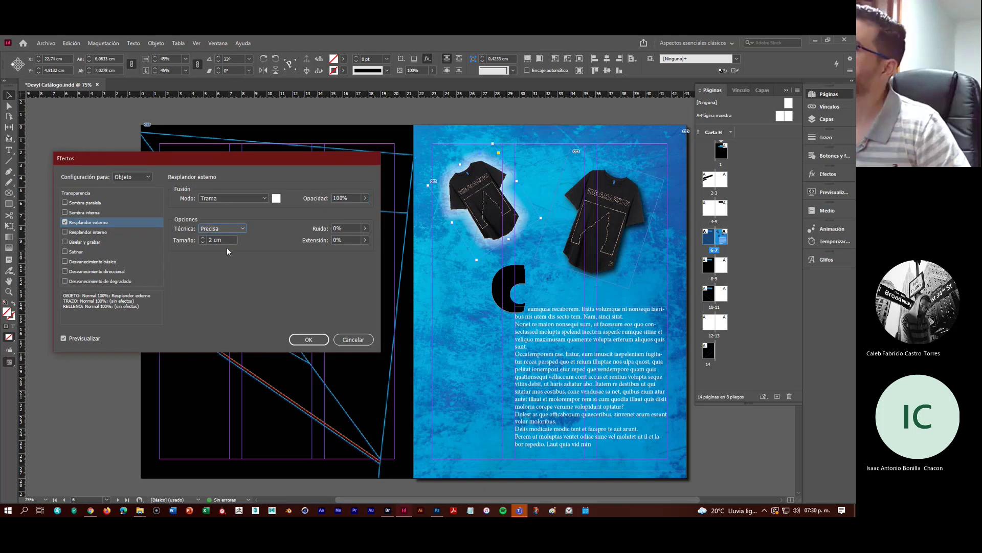
{"action": "left_click", "coordinate": [243, 229]}
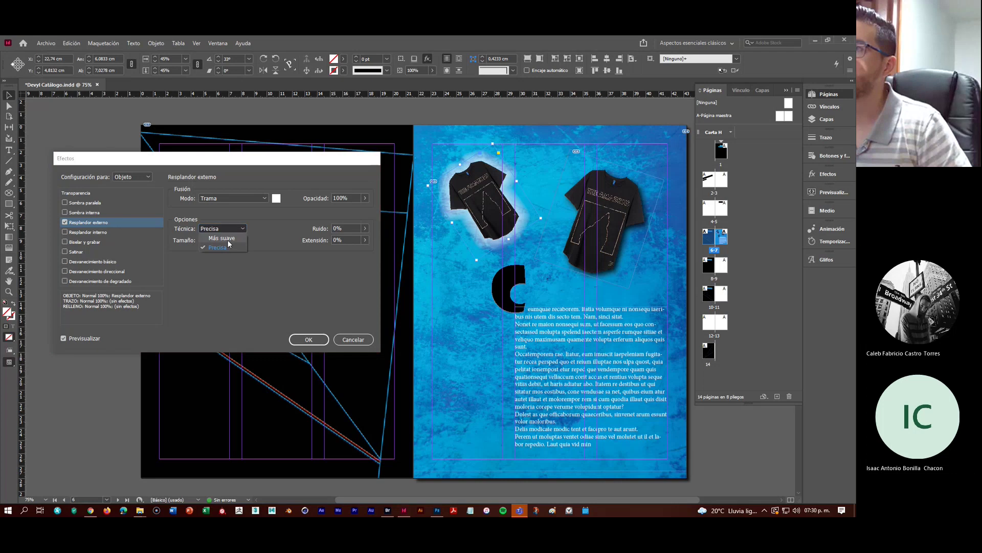
{"action": "left_click", "coordinate": [228, 239]}
Set the smaller shirt's outer glow to a size of 3 cm with 12% extension and apply it
{"action": "left_click_drag", "start_coordinate": [230, 240], "coordinate": [188, 247]}
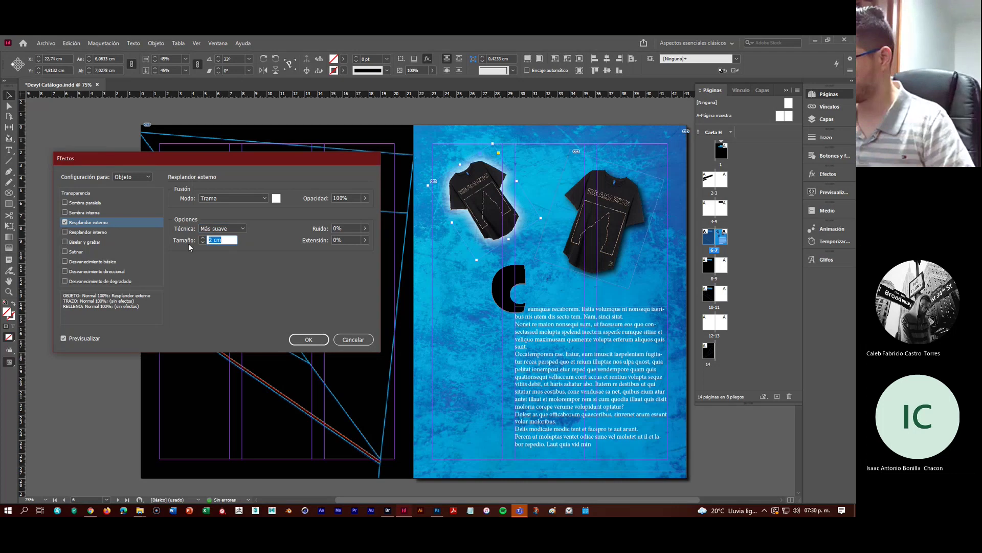
{"action": "type", "text": "3"}
{"action": "key", "text": "Tab"}
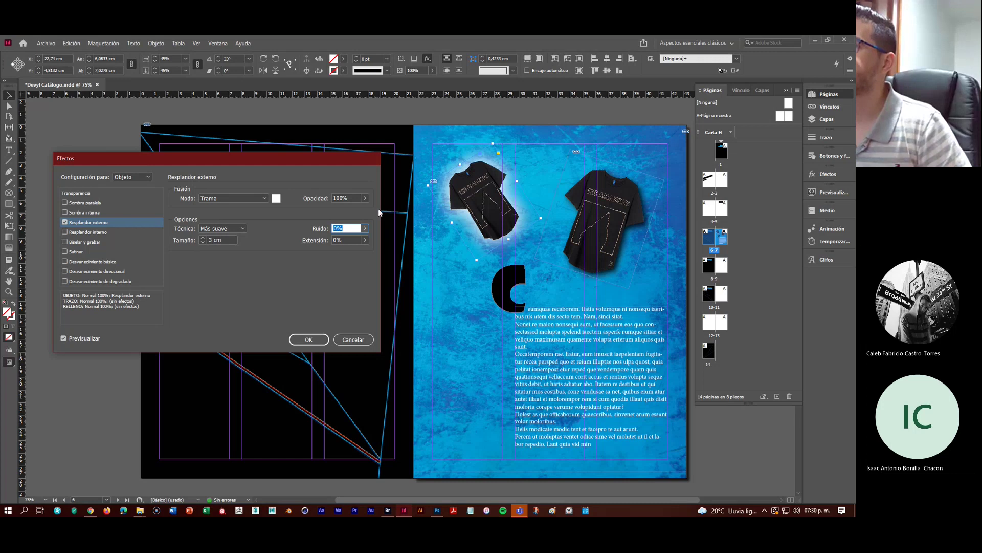
{"action": "left_click", "coordinate": [364, 240]}
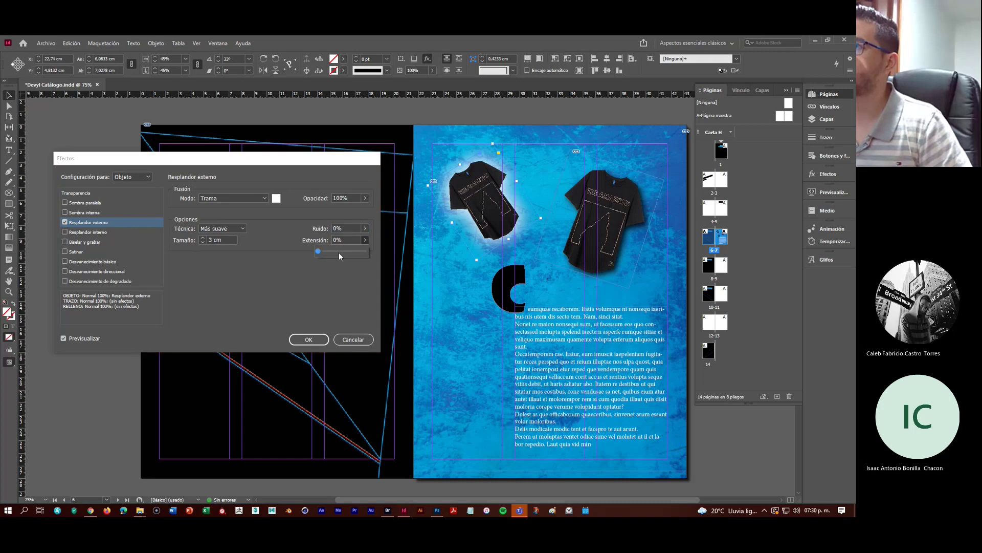
{"action": "left_click_drag", "start_coordinate": [315, 254], "coordinate": [322, 257]}
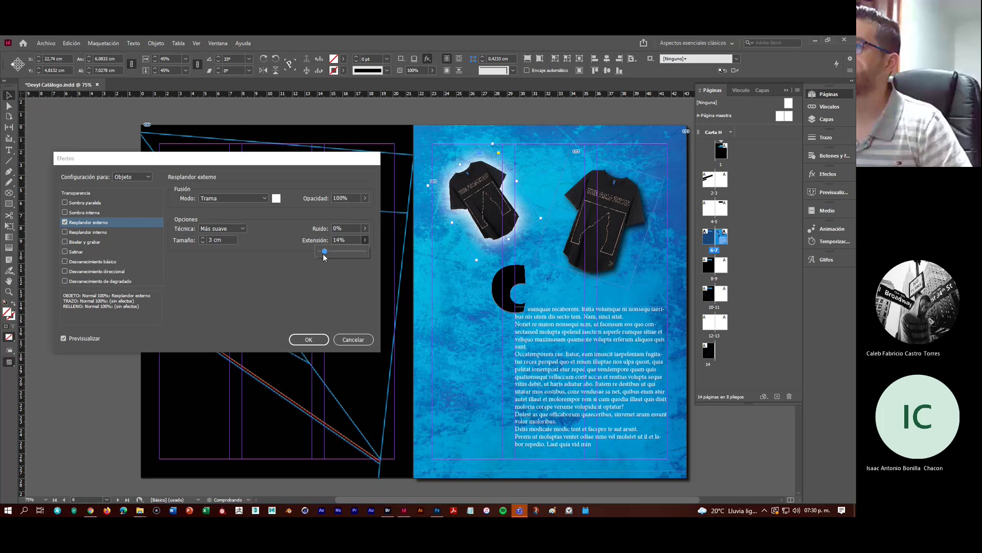
{"action": "left_click_drag", "start_coordinate": [332, 294], "coordinate": [346, 309]}
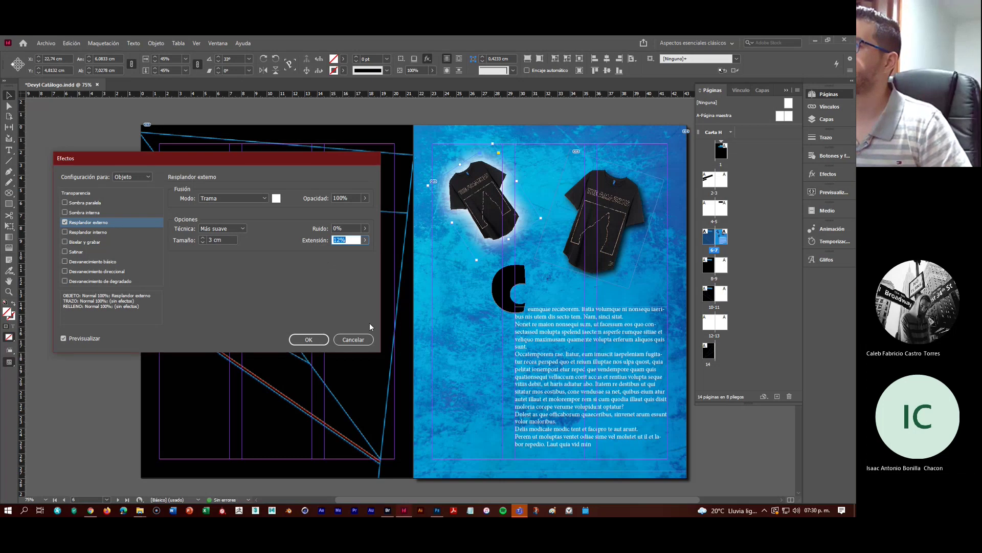
{"action": "left_click", "coordinate": [309, 339]}
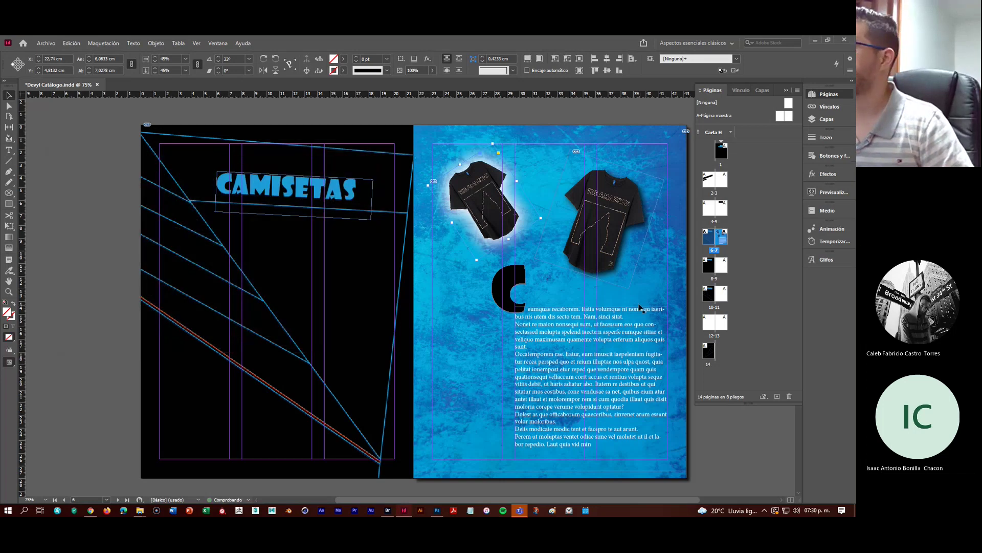
Set the fill colour of the large initial C to [Papel]
{"action": "left_click", "coordinate": [507, 291]}
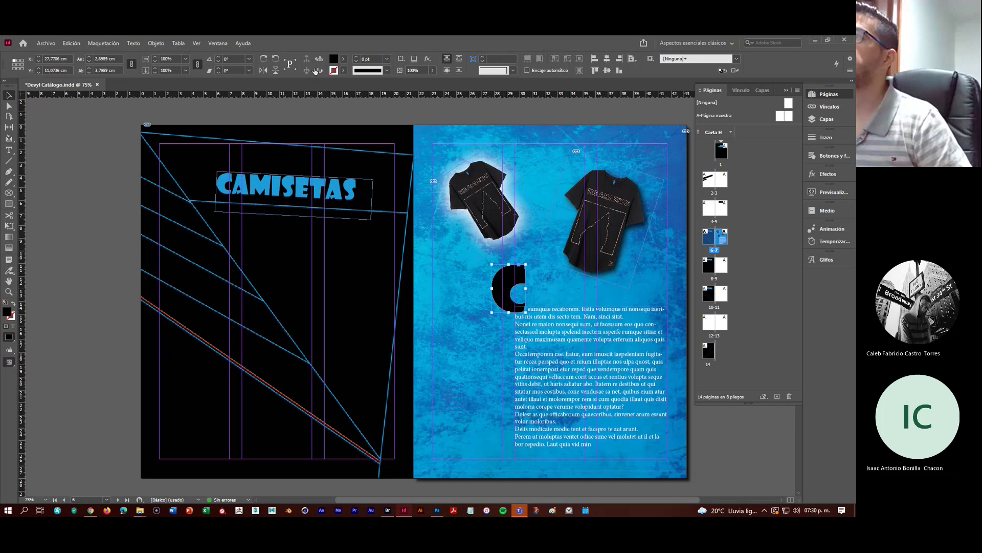
{"action": "left_click", "coordinate": [343, 58]}
{"action": "left_click", "coordinate": [266, 106]}
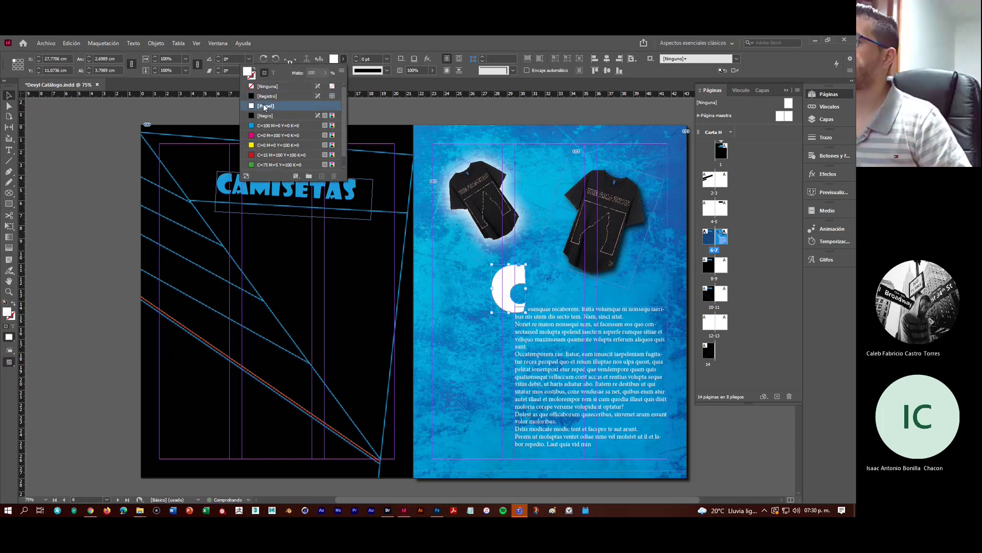
Move the large C slightly up and left to about X 27,2 cm, Y 10,7 cm, add a drop shadow and deselect it
{"action": "left_click", "coordinate": [496, 294]}
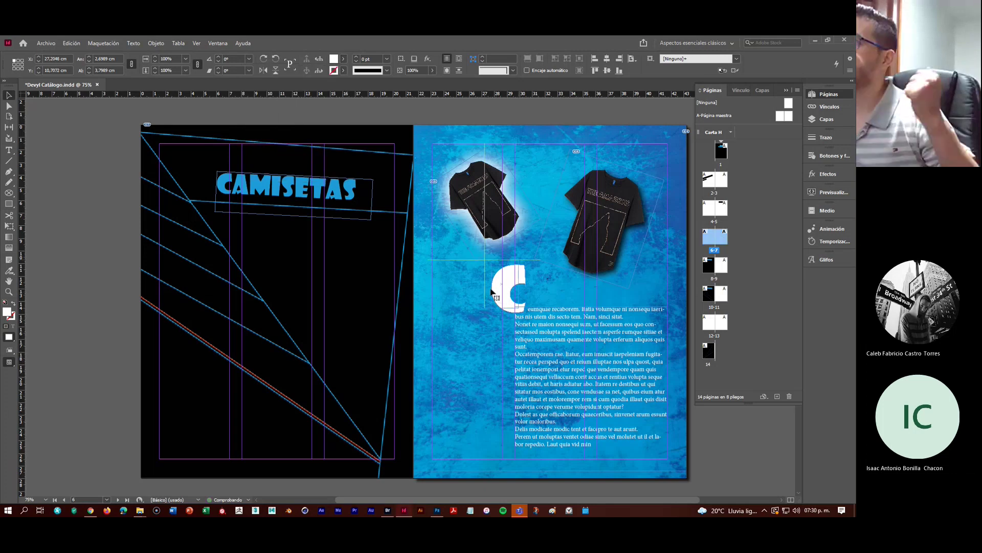
{"action": "left_click_drag", "start_coordinate": [493, 293], "coordinate": [485, 288]}
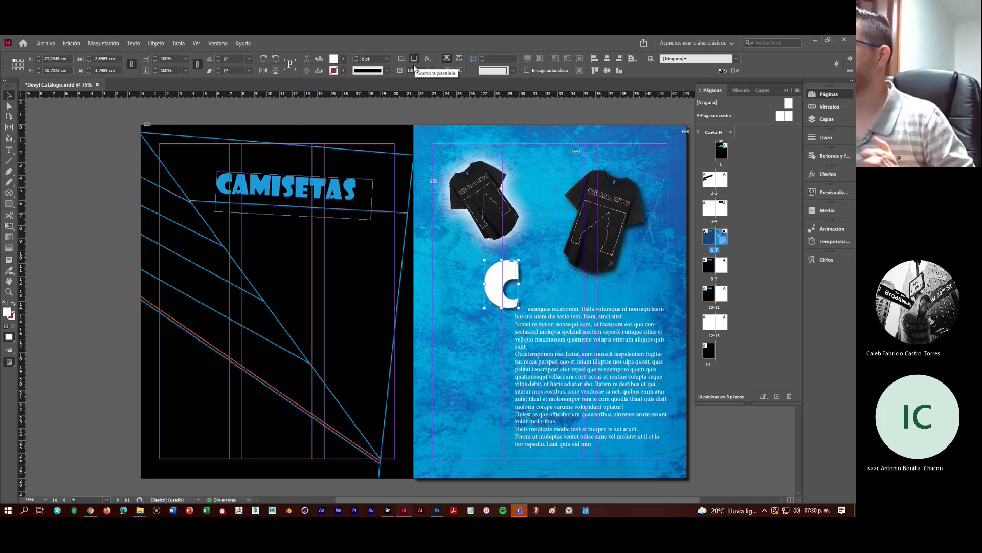
{"action": "left_click", "coordinate": [594, 118]}
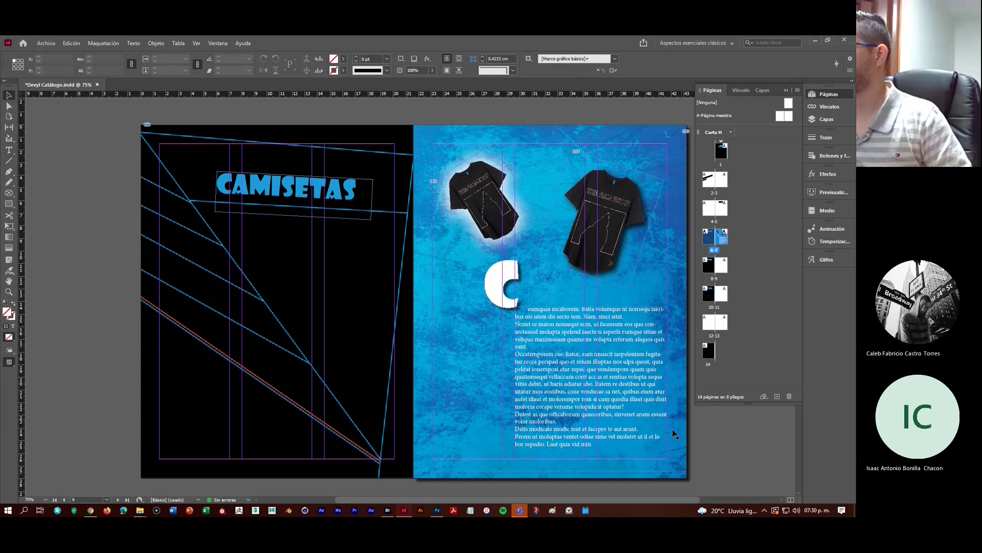
Save the catalogue document, view the CAMISETAS spread in presentation mode and return to the layout
{"action": "scroll", "coordinate": [634, 401], "scroll_direction": "right", "scroll_amount": 3}
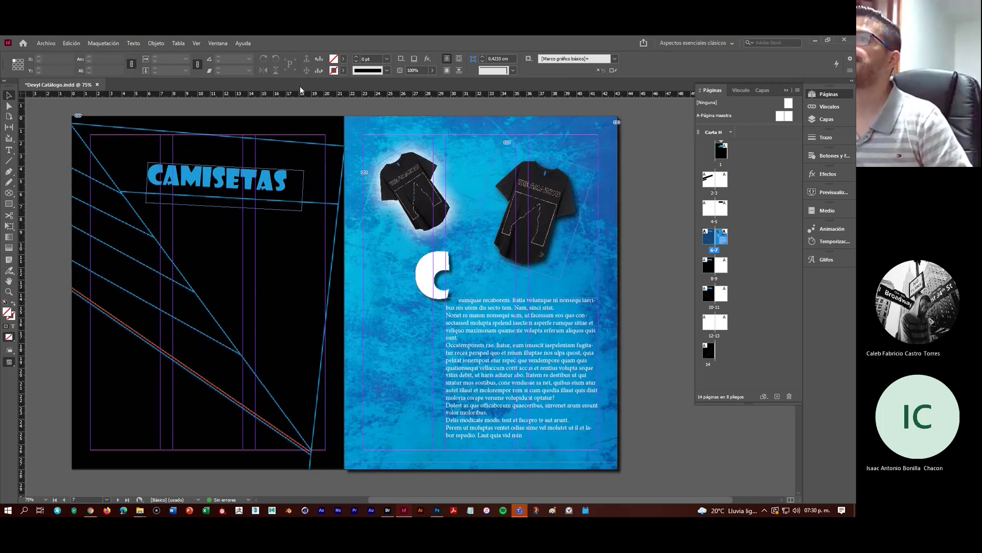
{"action": "left_click", "coordinate": [71, 43]}
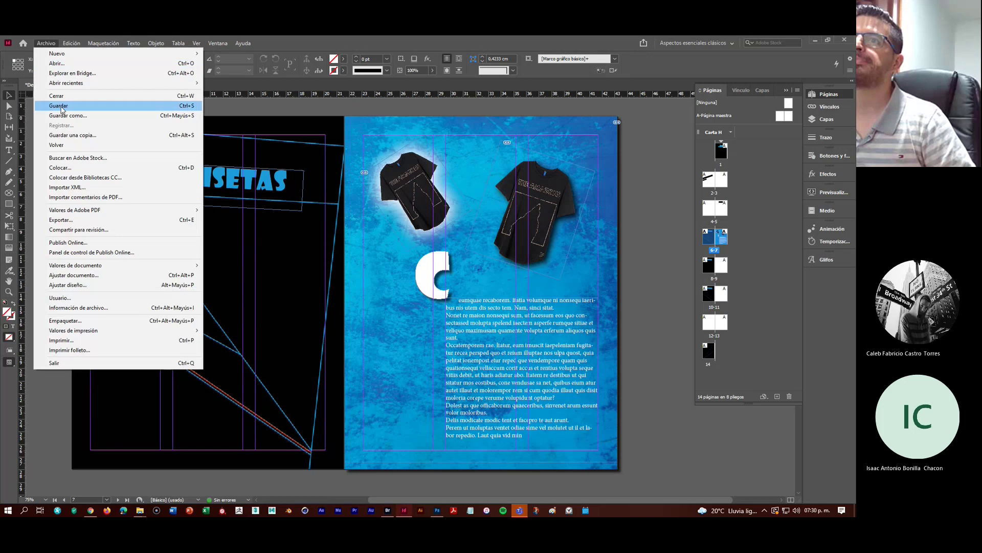
{"action": "left_click", "coordinate": [62, 108]}
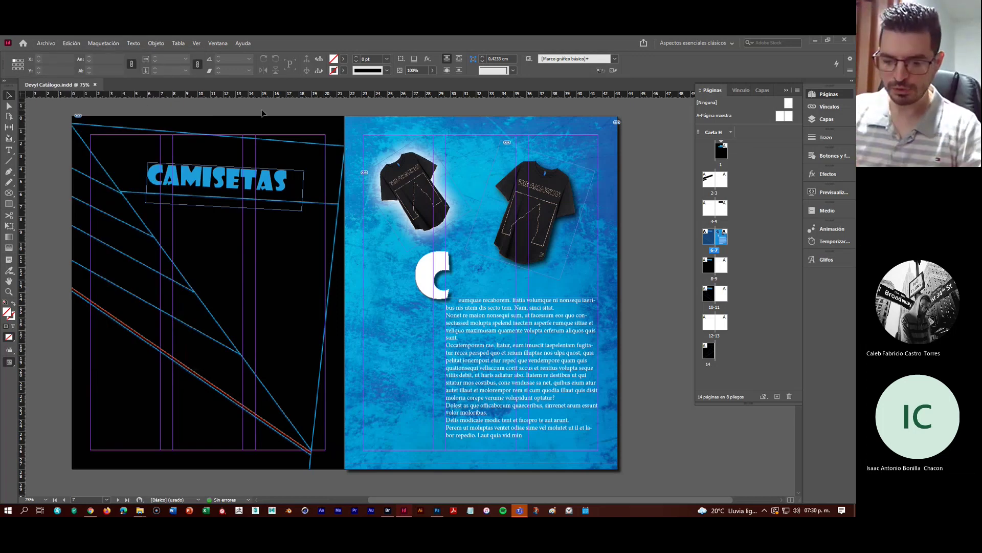
{"action": "key", "text": "shift+w"}
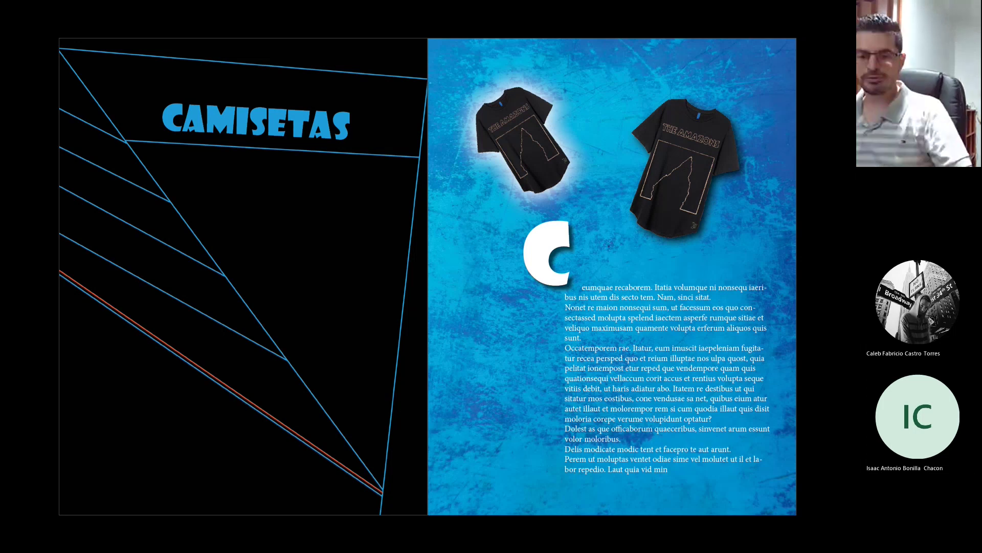
{"action": "key", "text": "Escape"}
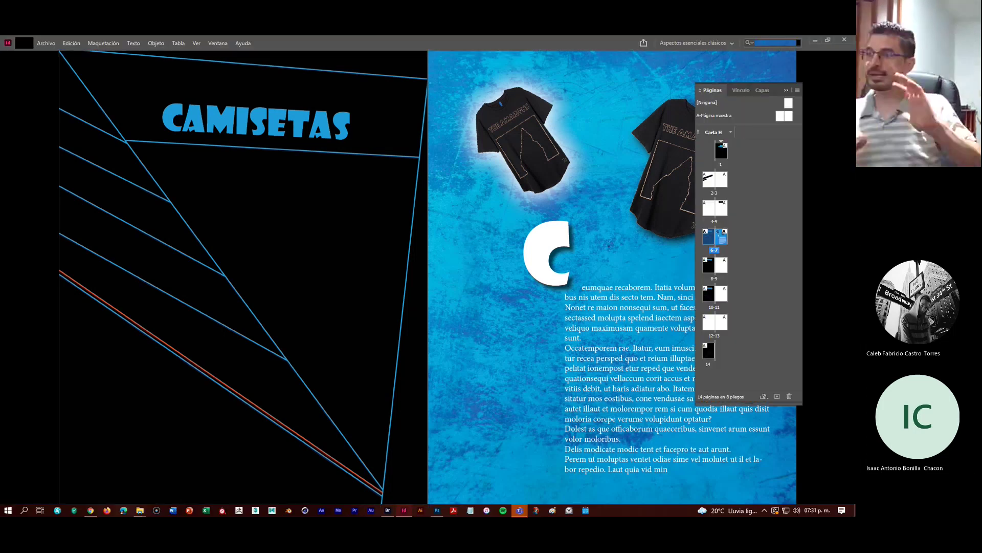